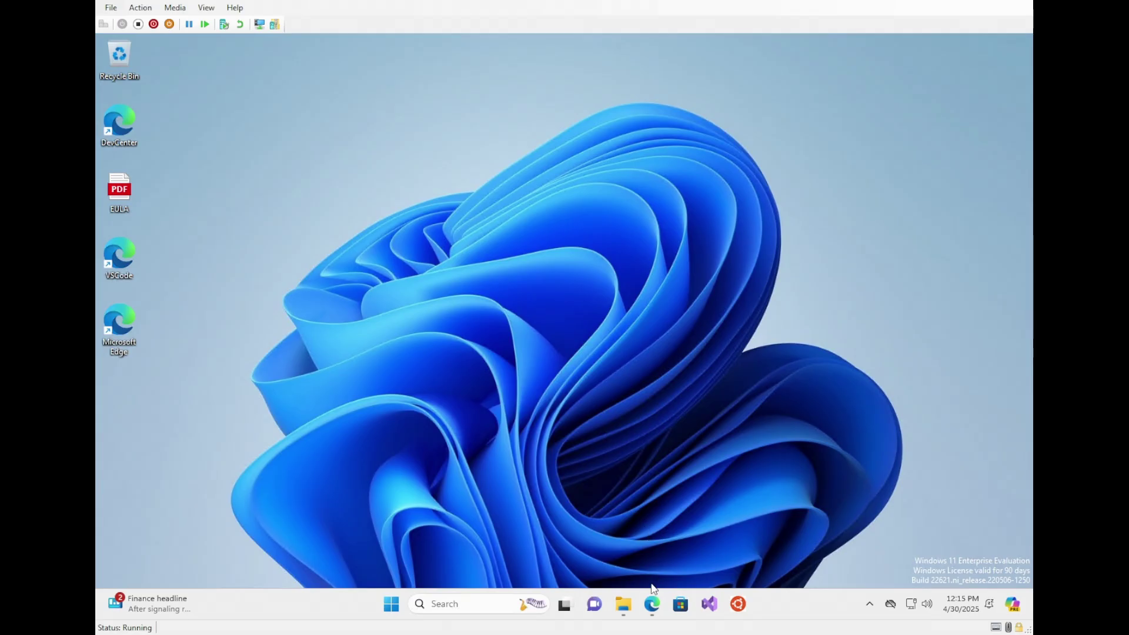
Step: From the official CurseForge site in Edge, download the standalone Windows installer (2.1 MB)
left_click(649, 608)
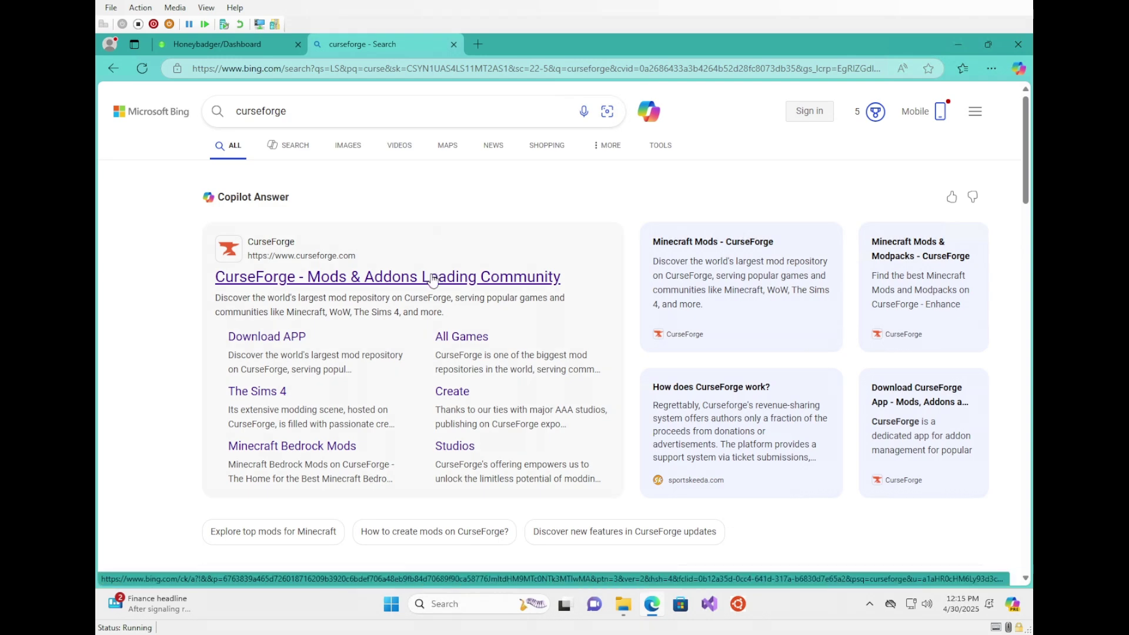
left_click(432, 278)
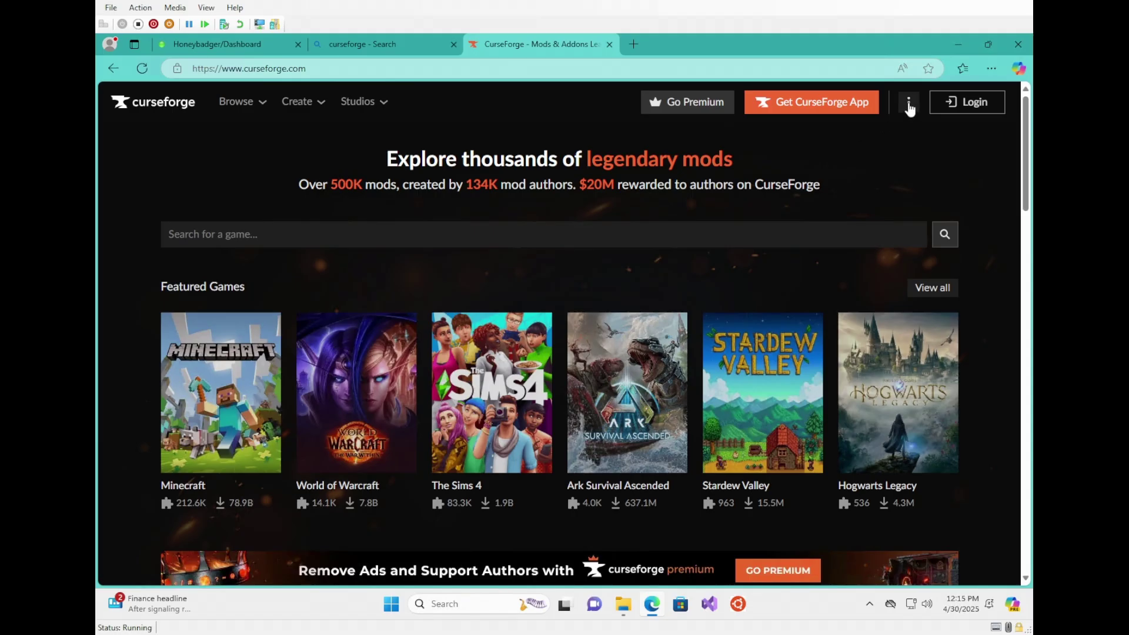
left_click(812, 105)
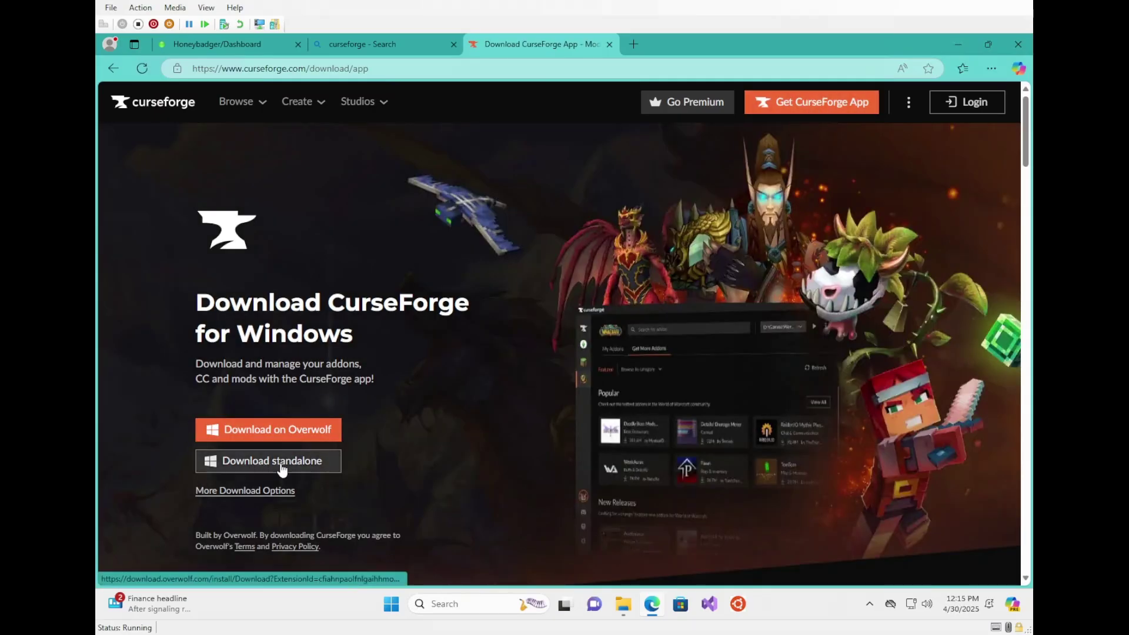
left_click(281, 466)
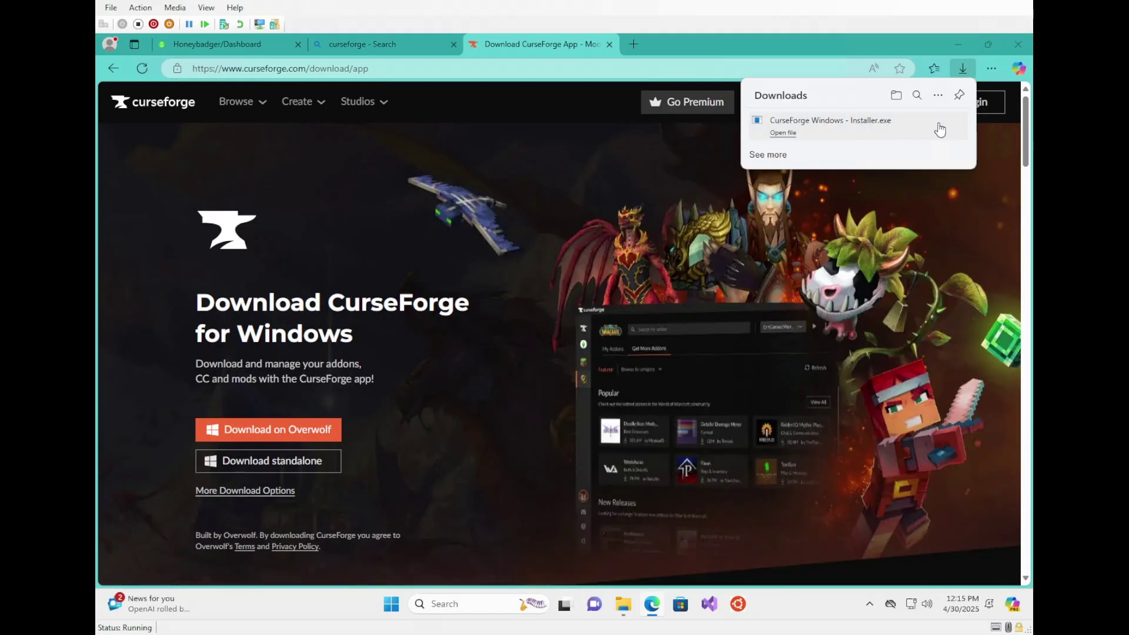
Step: Run the downloaded installer and install CurseForge to the default folder, accepting the terms of use
left_click(937, 123)
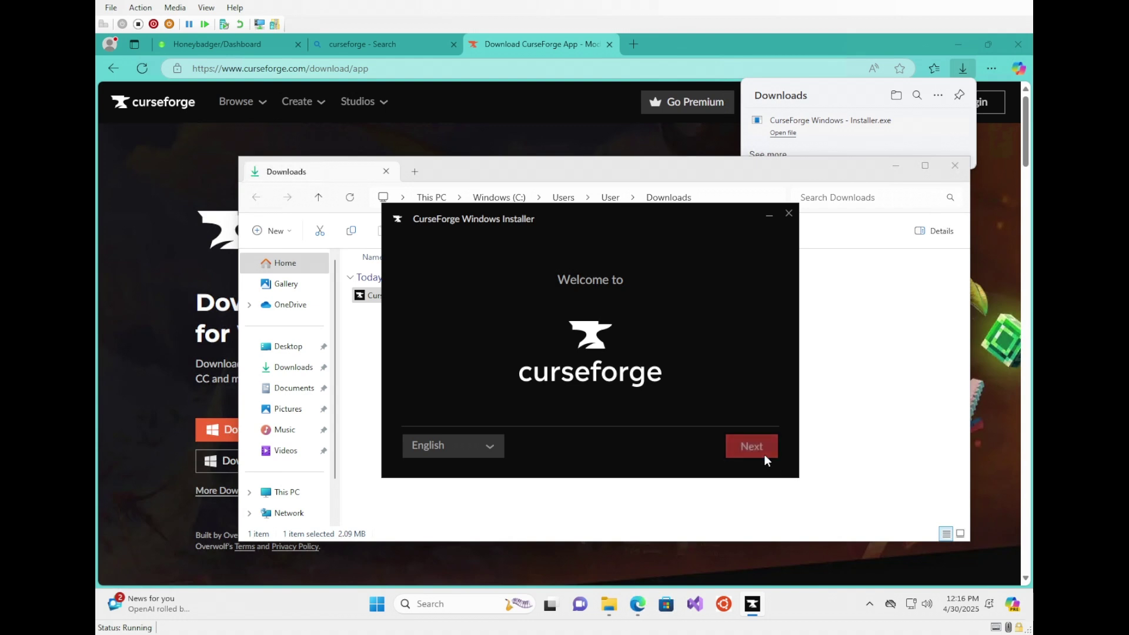
left_click(763, 454)
left_click(413, 444)
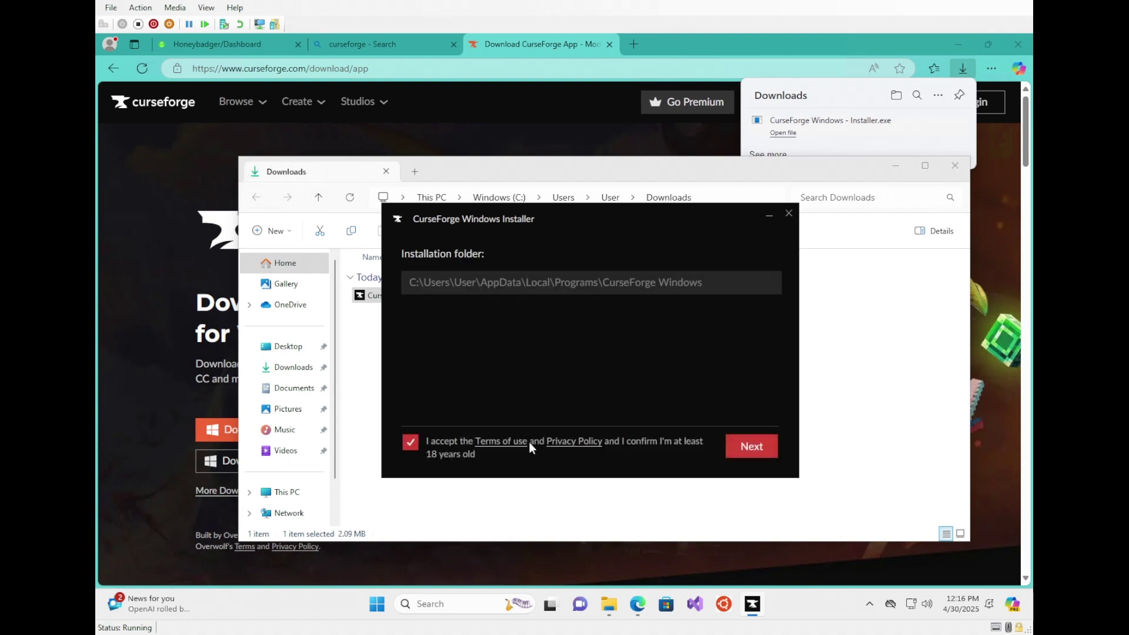
left_click(742, 446)
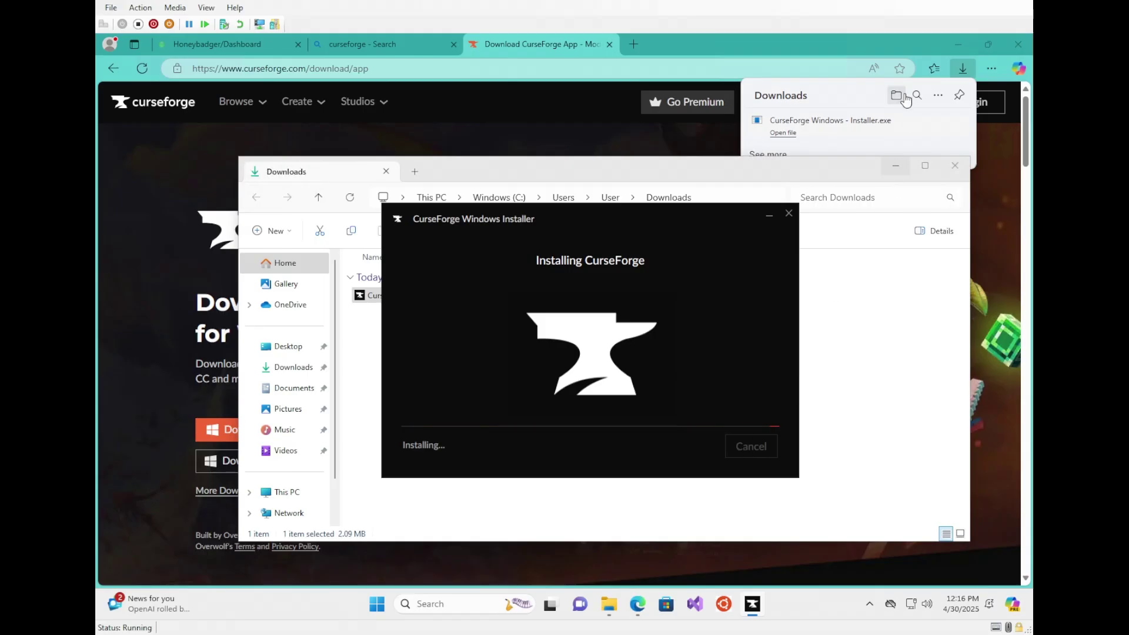
left_click(963, 70)
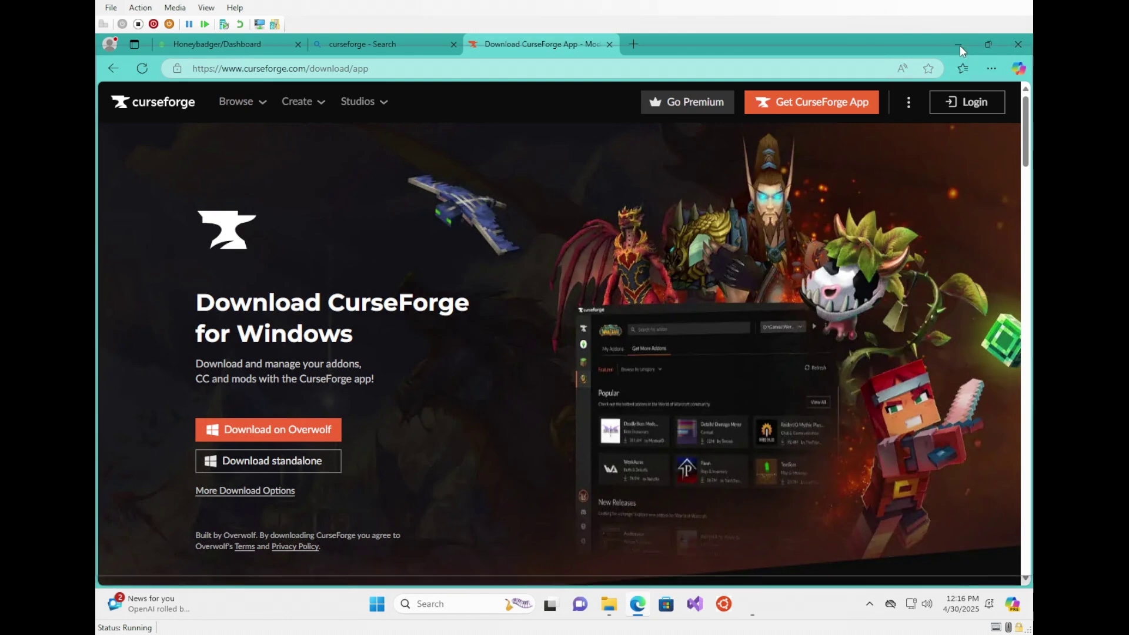
Step: Continue into the CurseForge app as a guest
left_click(960, 46)
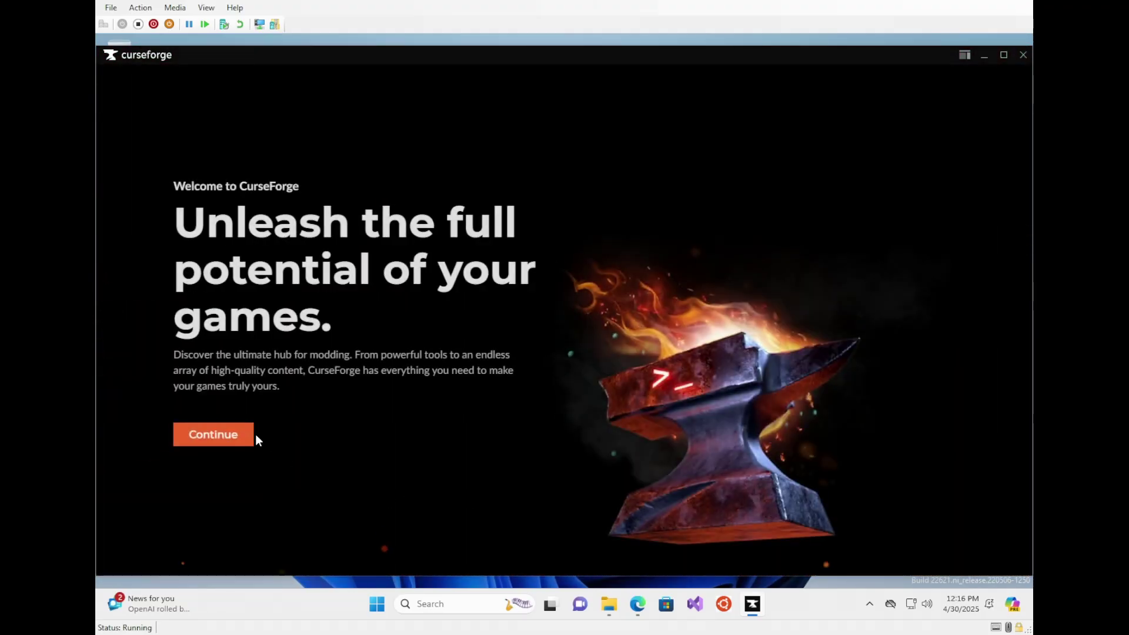
left_click(230, 438)
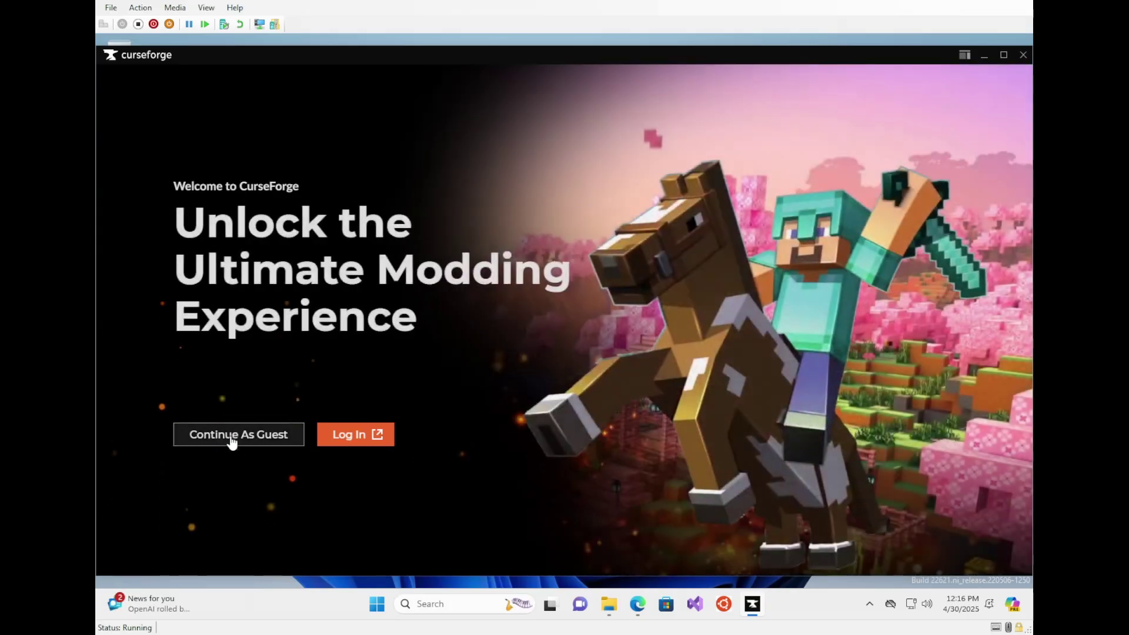
left_click(249, 441)
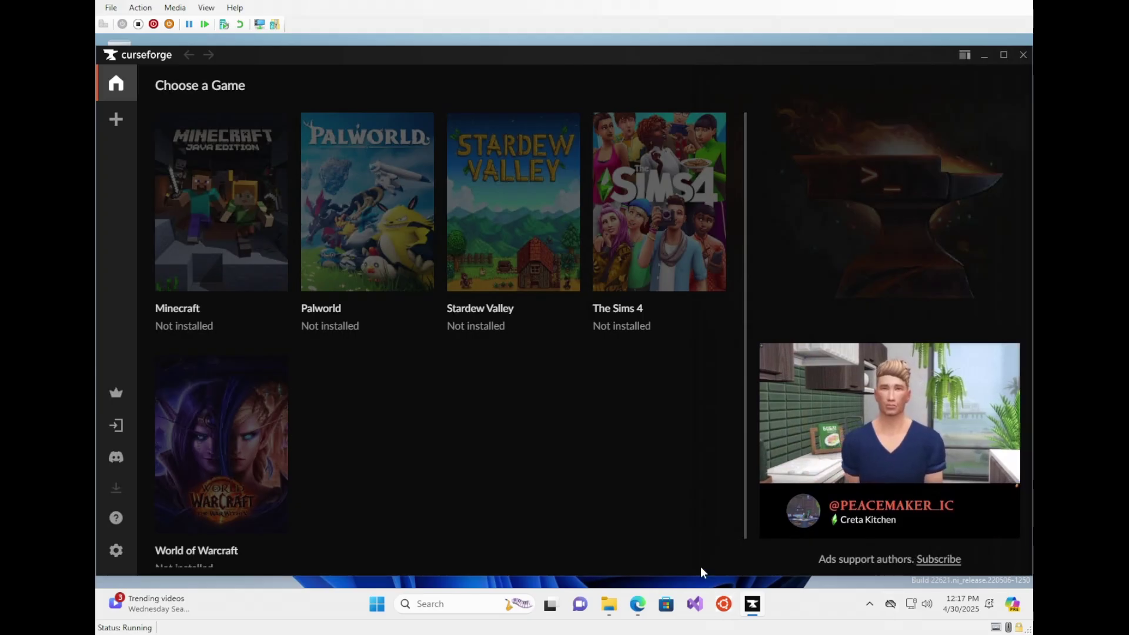
left_click(667, 607)
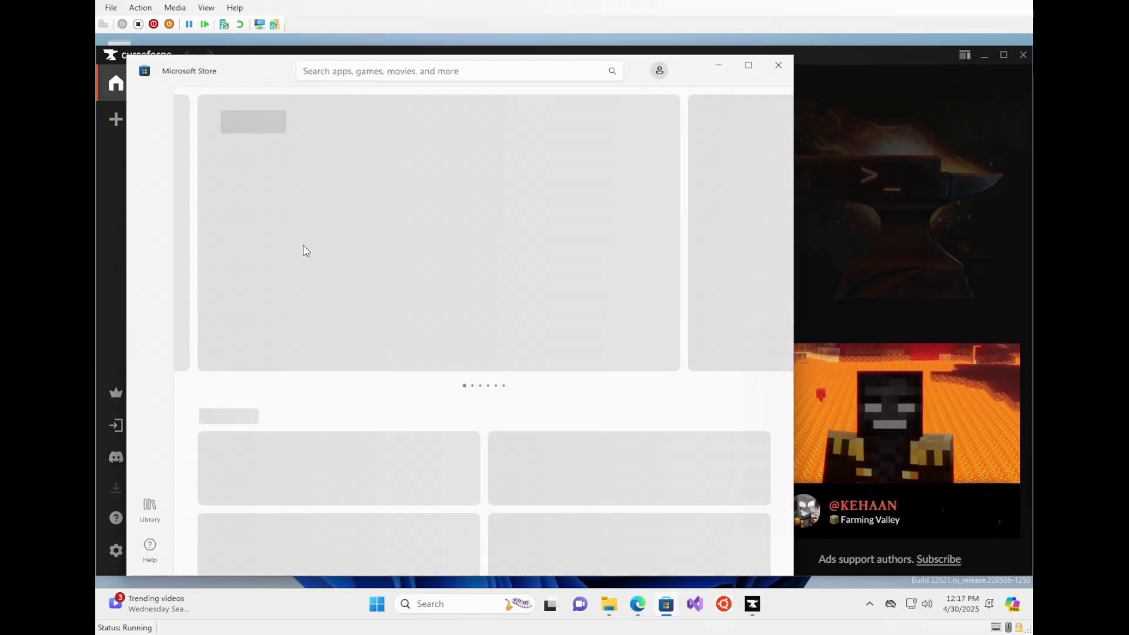
left_click(777, 66)
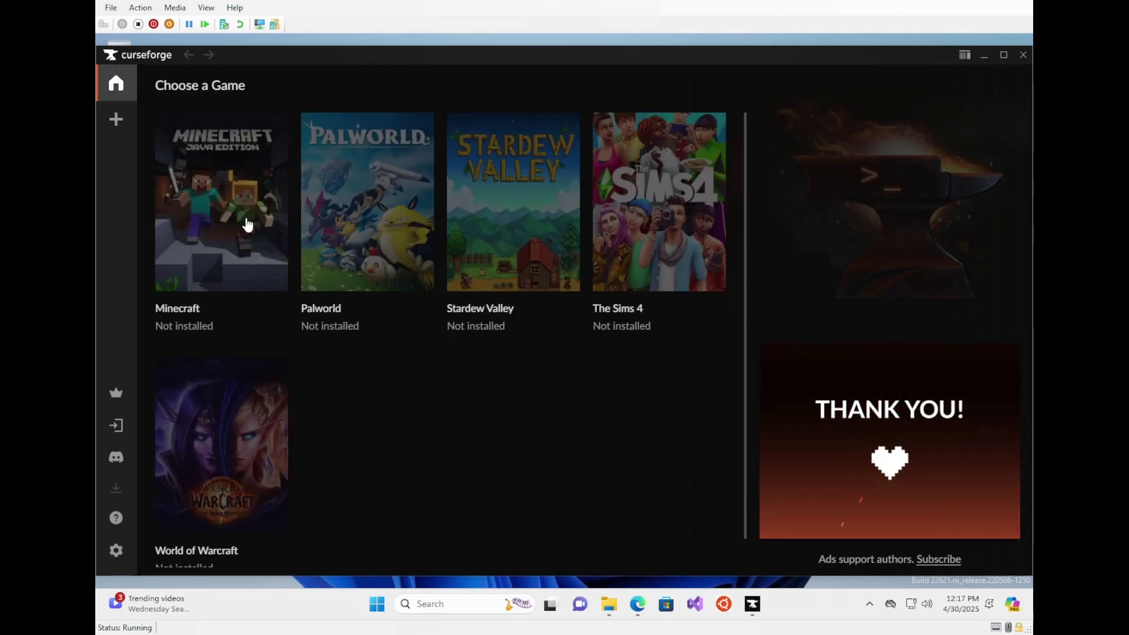
Step: Choose Minecraft with the Standard (Recommended) modding folder and view the Discover page
left_click(246, 224)
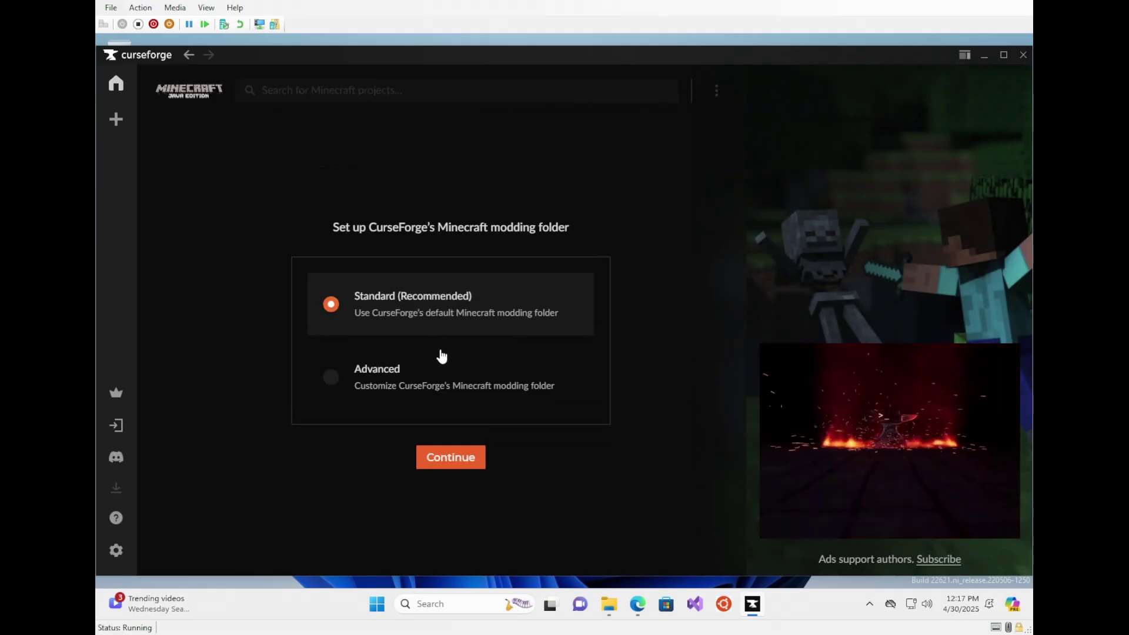
left_click(453, 459)
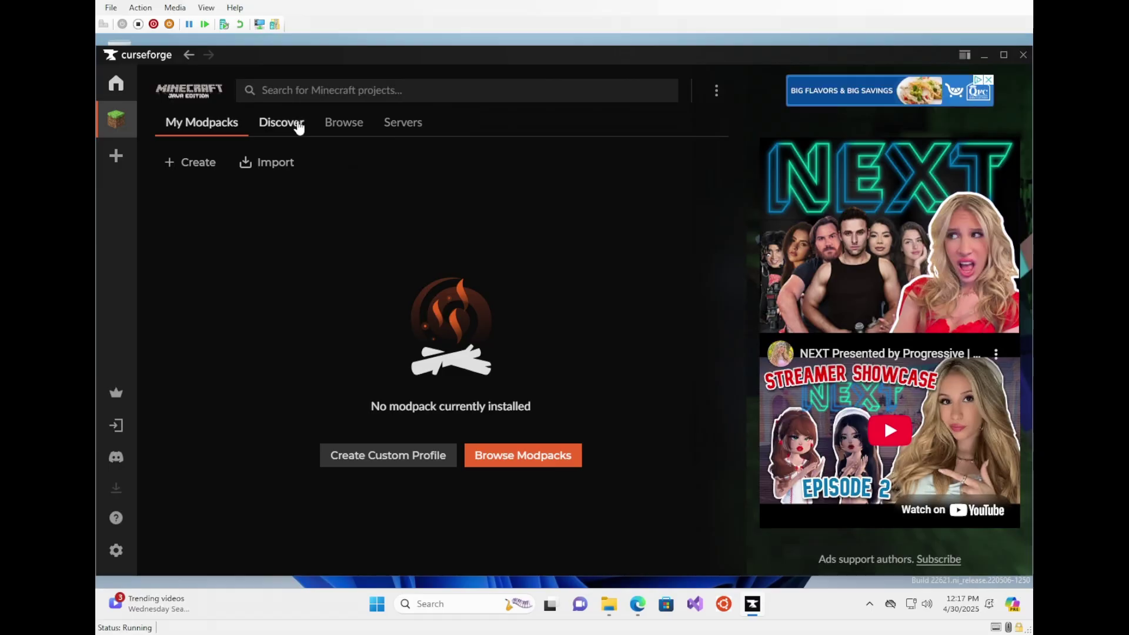
left_click(298, 127)
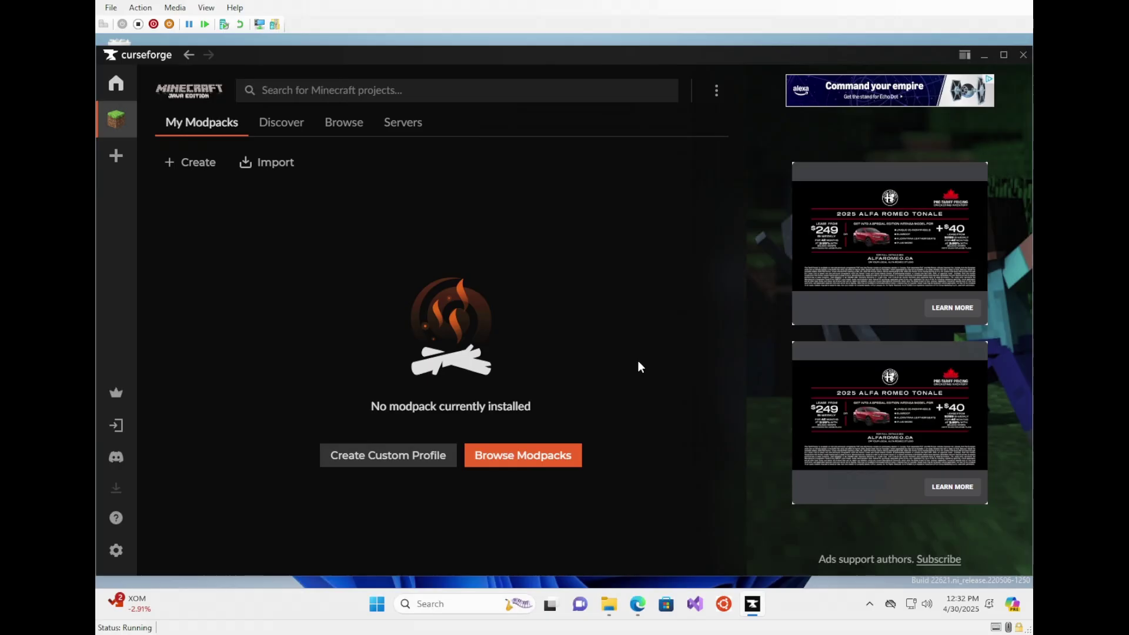
Step: Browse Minecraft modpacks, previewing the ATM9, ATM10 and Fabulously Optimized pages
left_click(518, 467)
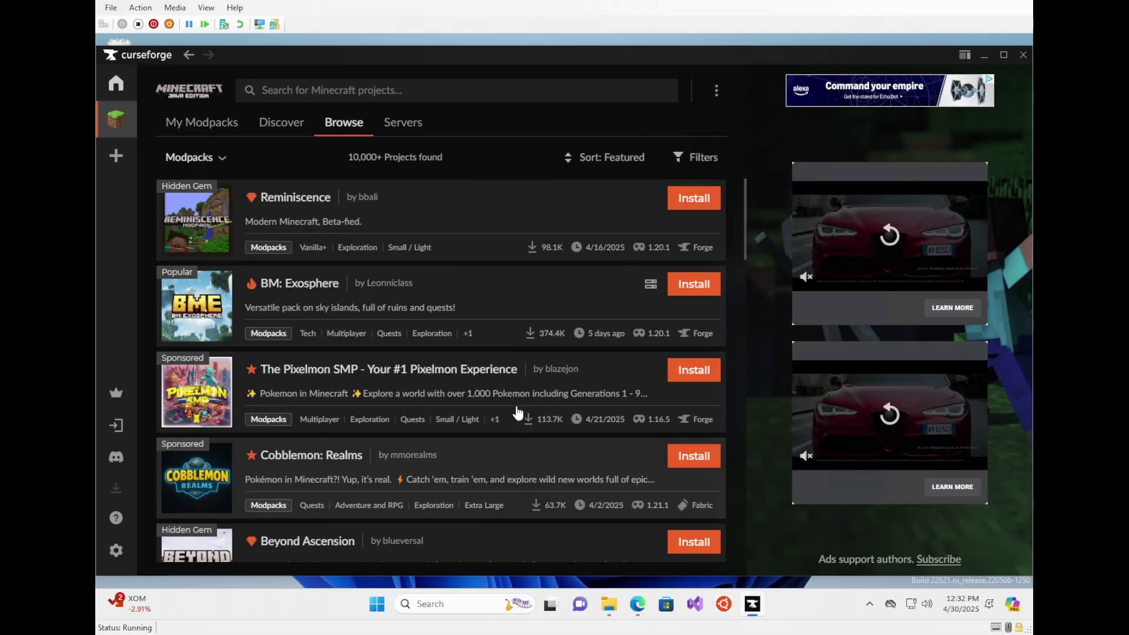
scroll(516, 399, "down", 2)
scroll(517, 393, "down", 3)
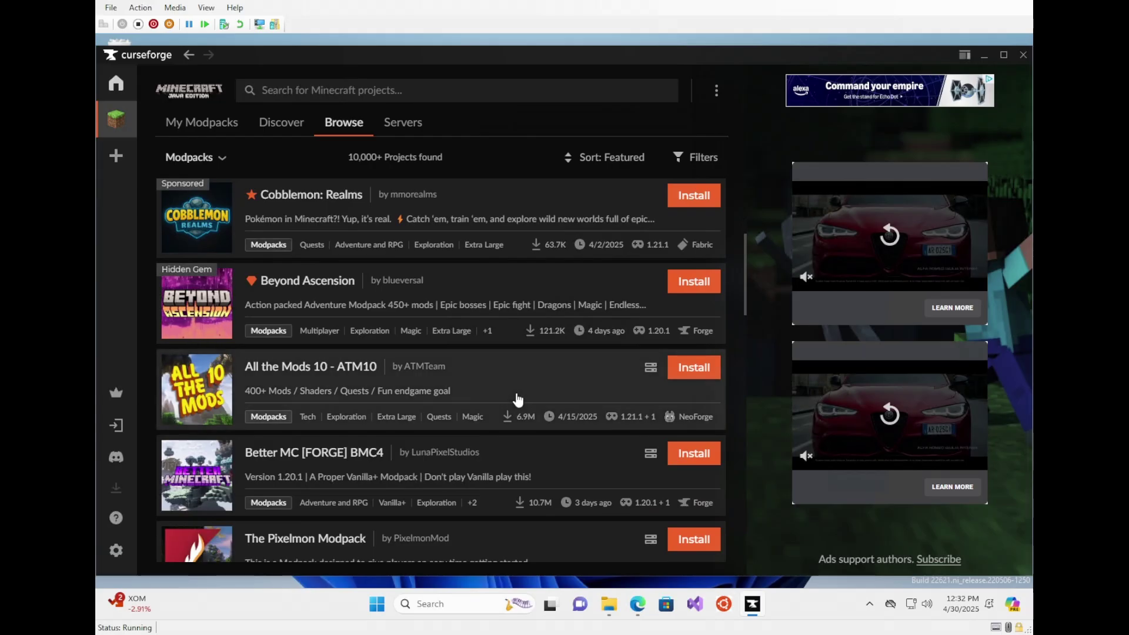
scroll(516, 392, "down", 5)
scroll(517, 400, "down", 15)
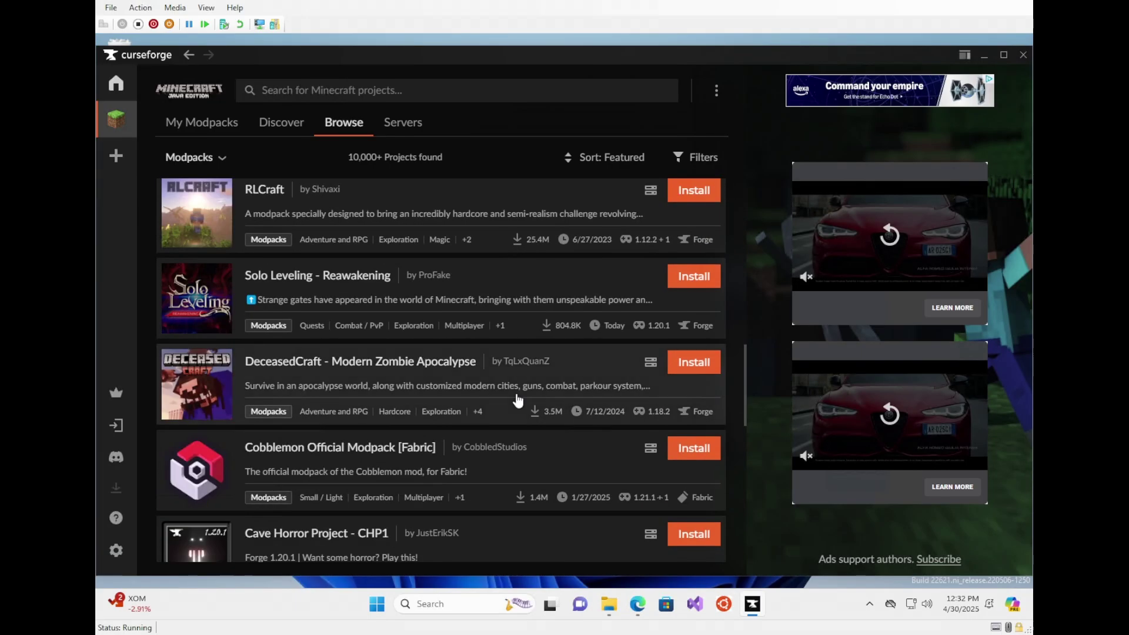
scroll(516, 399, "down", 7)
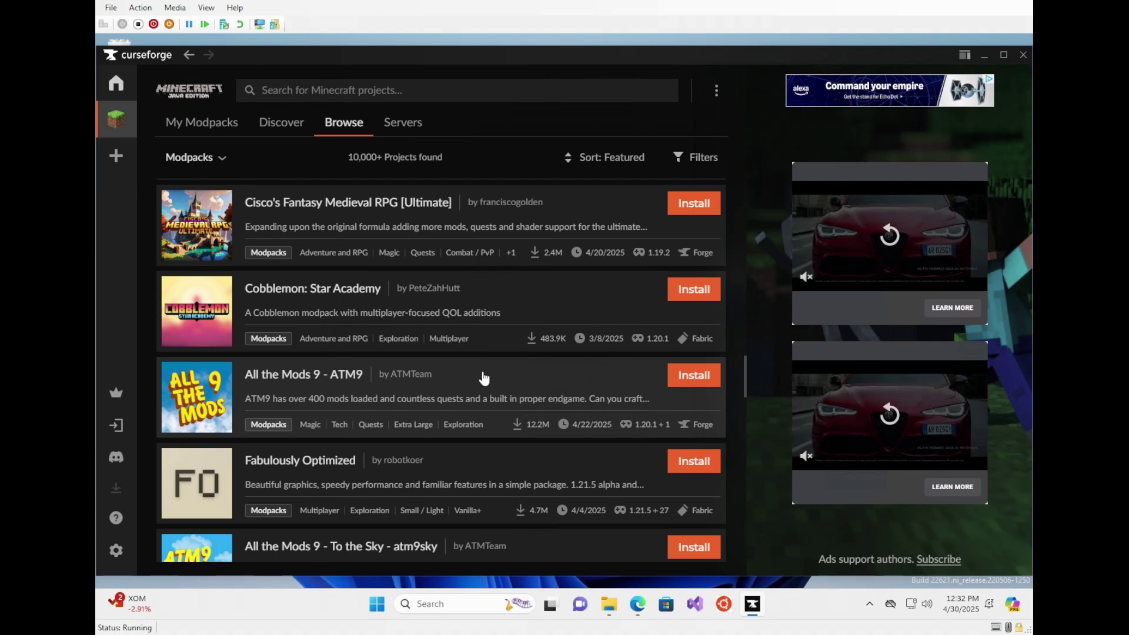
left_click(483, 377)
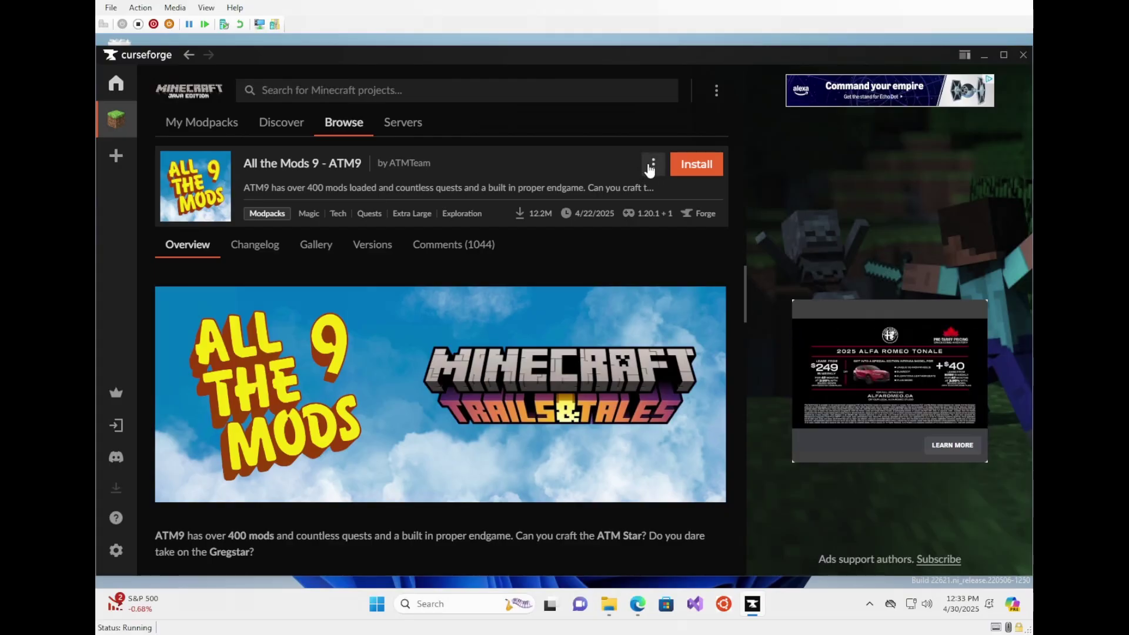
key("alt+Left")
scroll(480, 363, "down", 3)
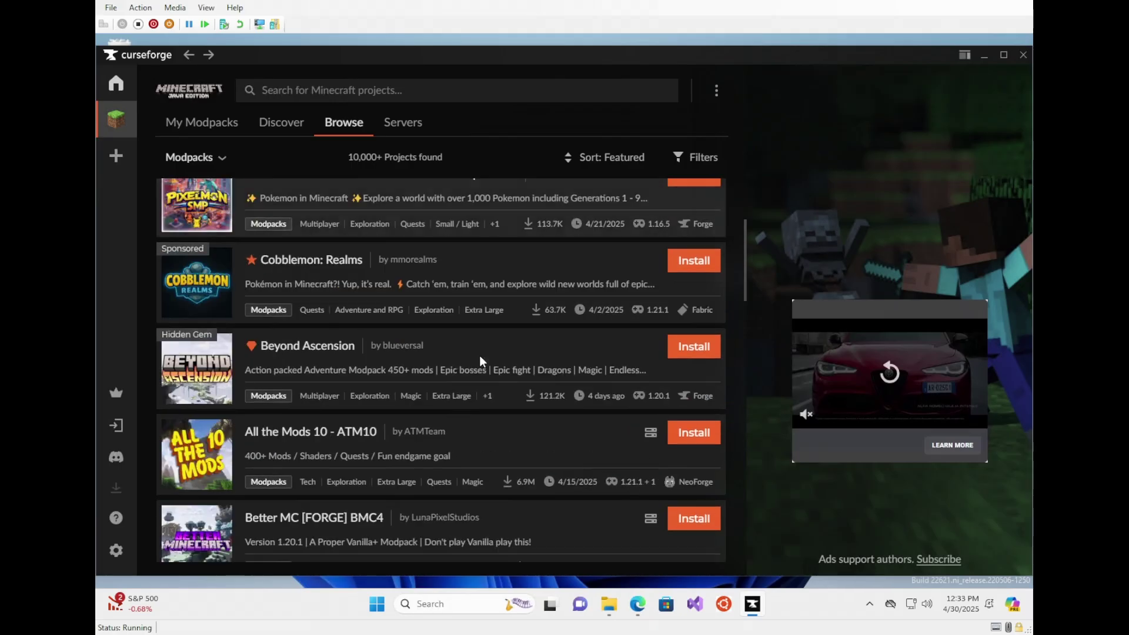
scroll(480, 370, "down", 1)
left_click(484, 390)
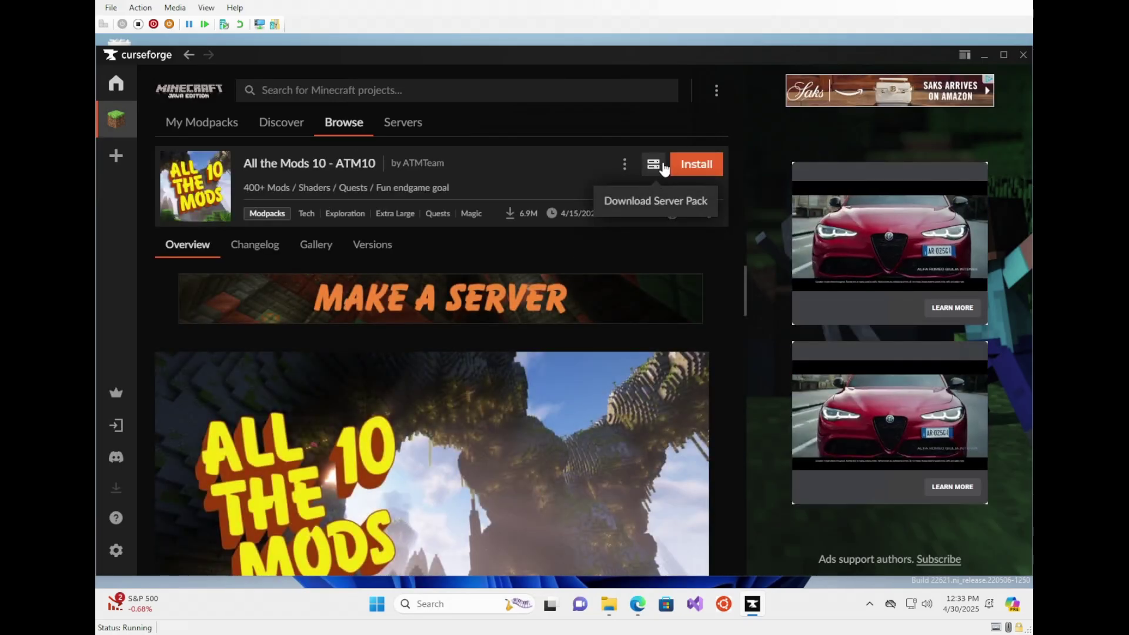
key("alt+Left")
scroll(610, 380, "down", 9)
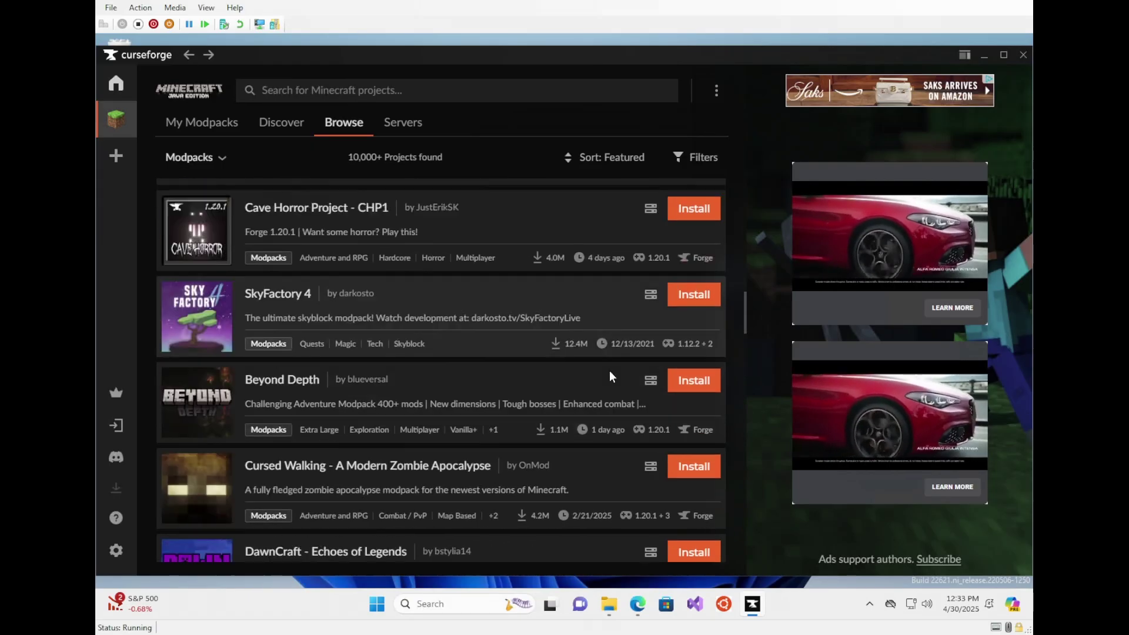
scroll(609, 372, "down", 6)
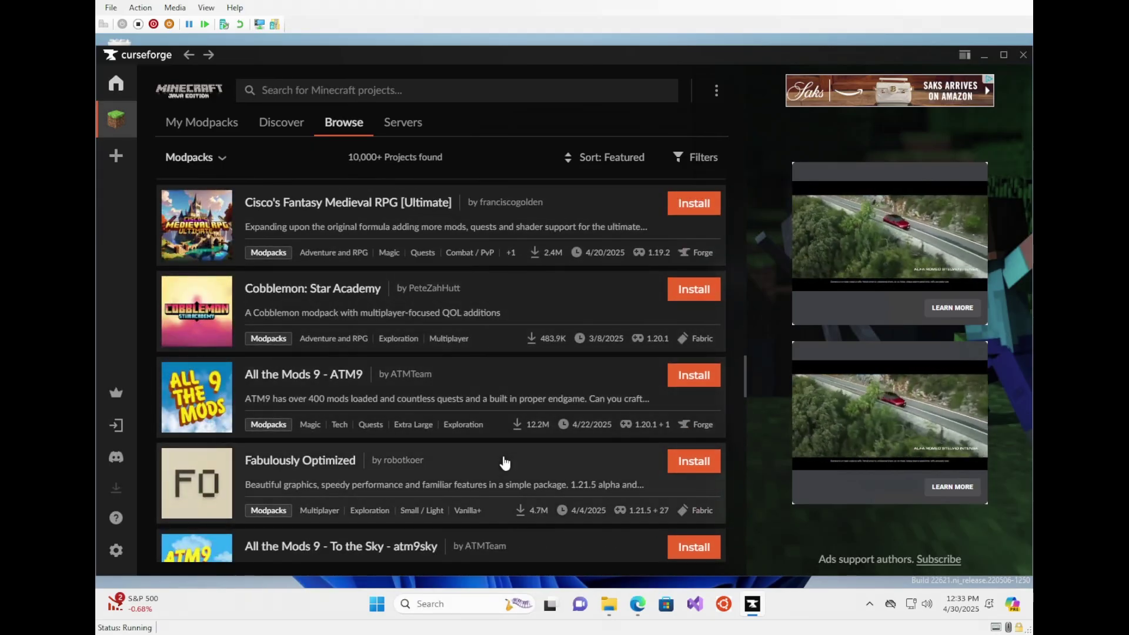
left_click(505, 463)
key("alt+Left")
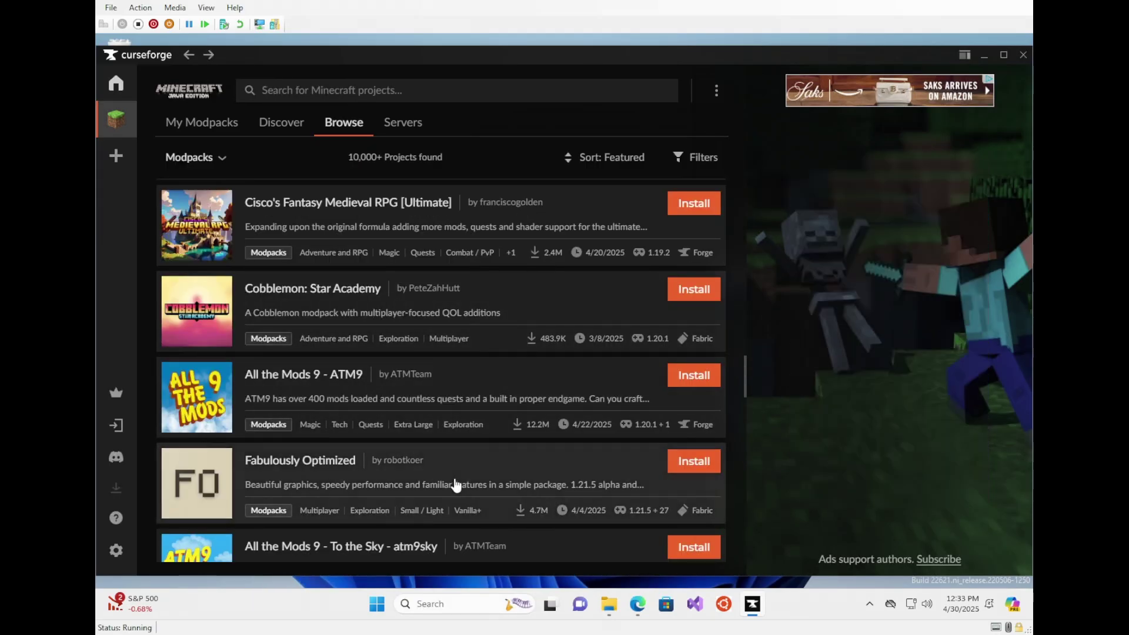
Step: Open All the Mods 9 - ATM9's Versions list and its extra actions menu
left_click(476, 383)
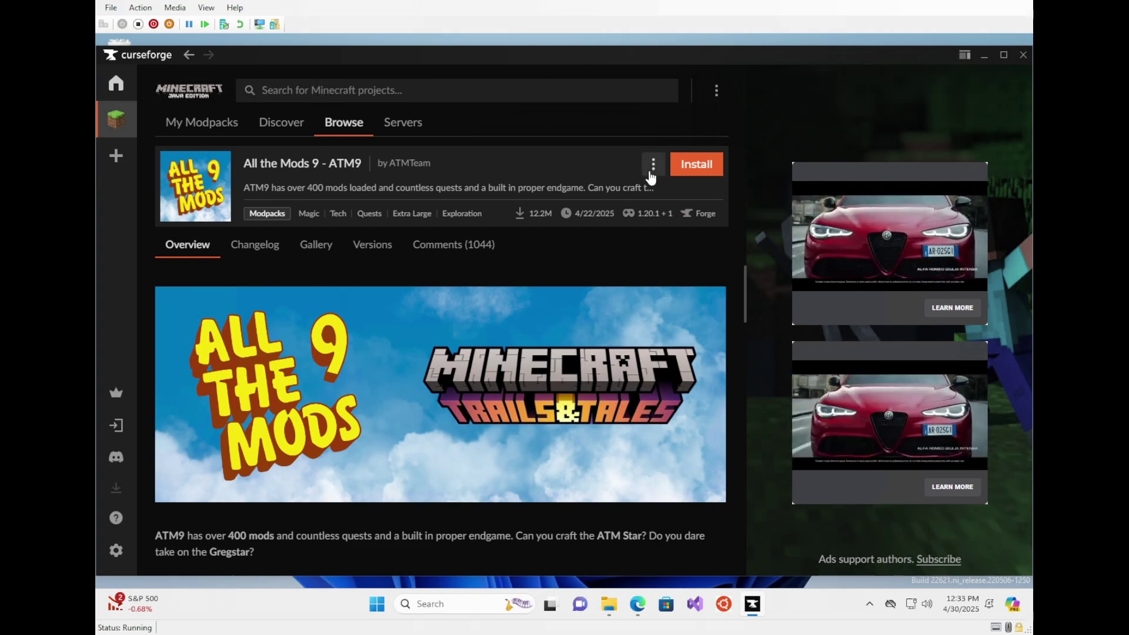
left_click(373, 247)
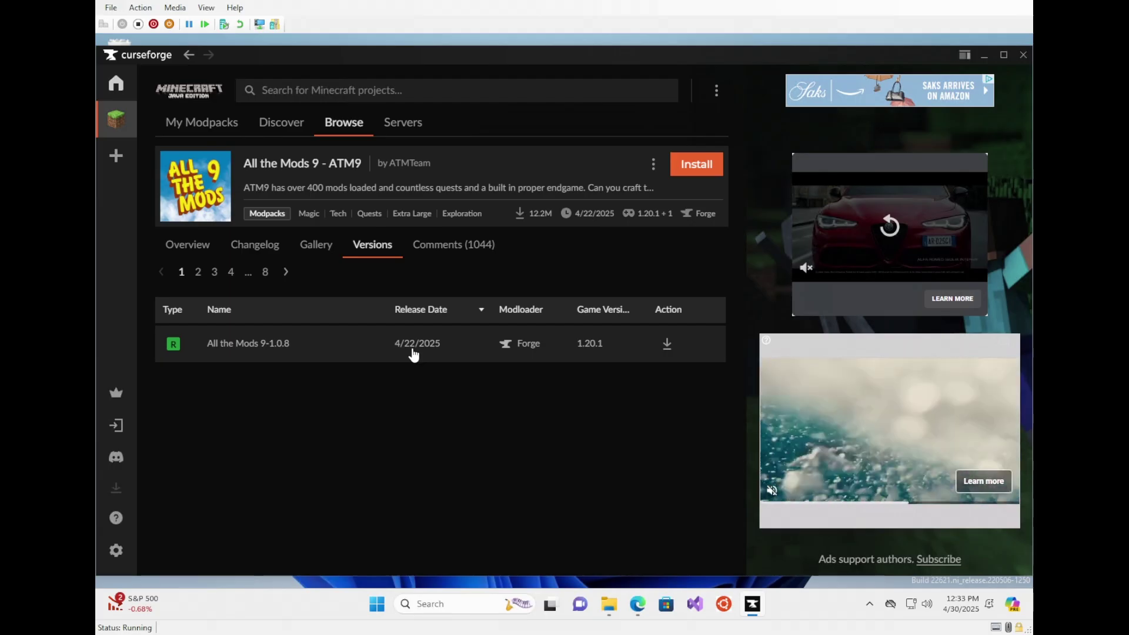
left_click(653, 165)
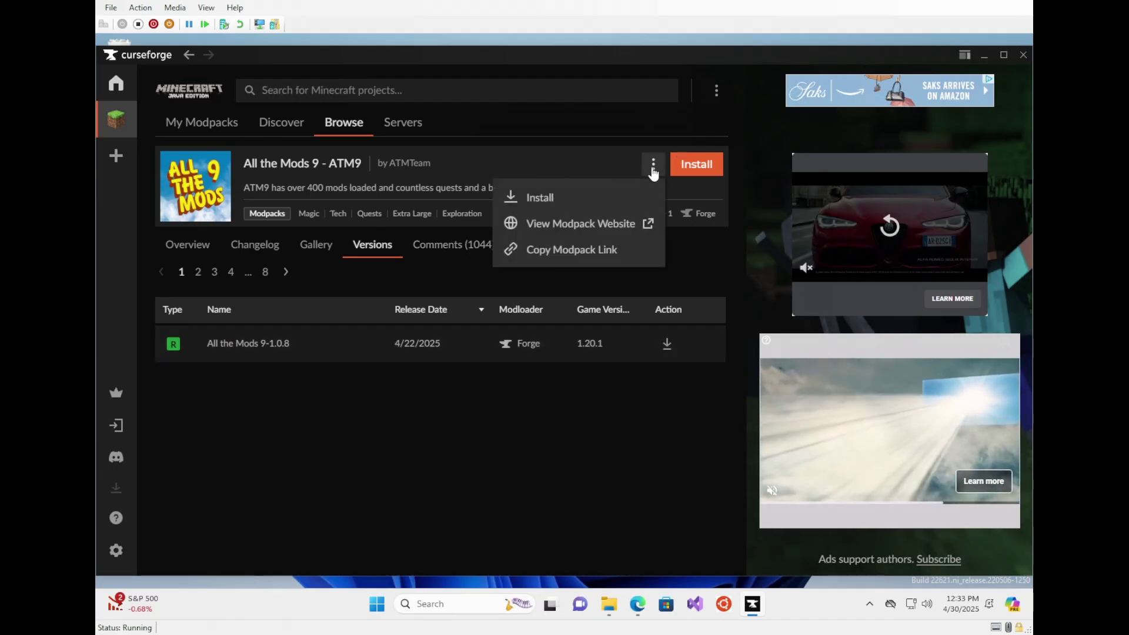
Step: Download Server-Files-1.0.8.zip from the All the Mods 9-1.0.8 additional files on the ATM9 website
left_click(618, 224)
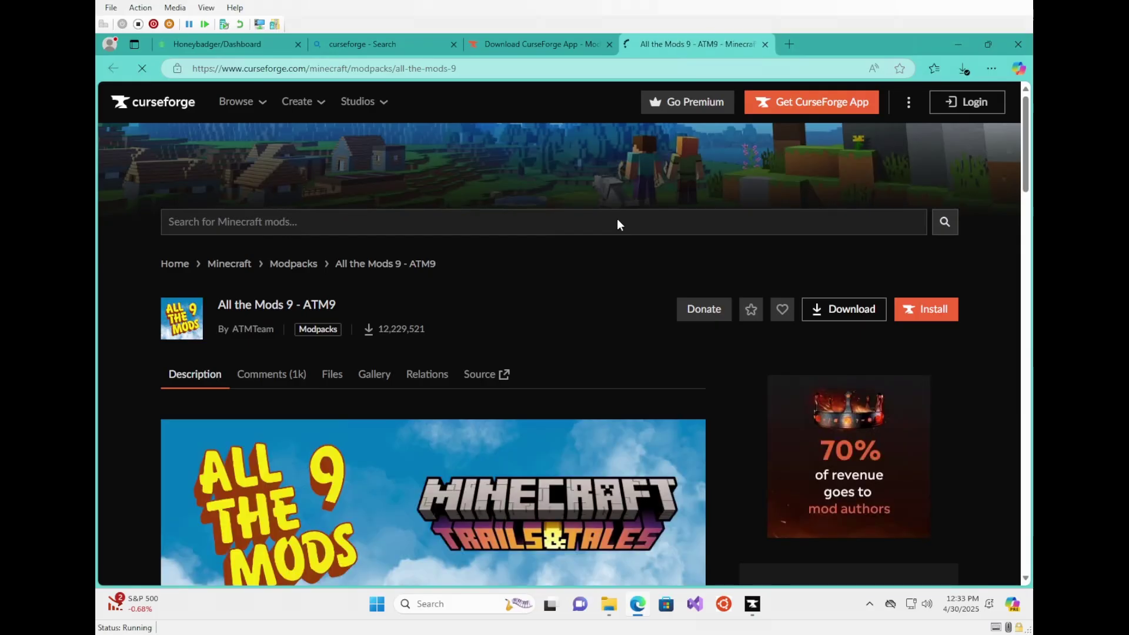
scroll(599, 303, "down", 2)
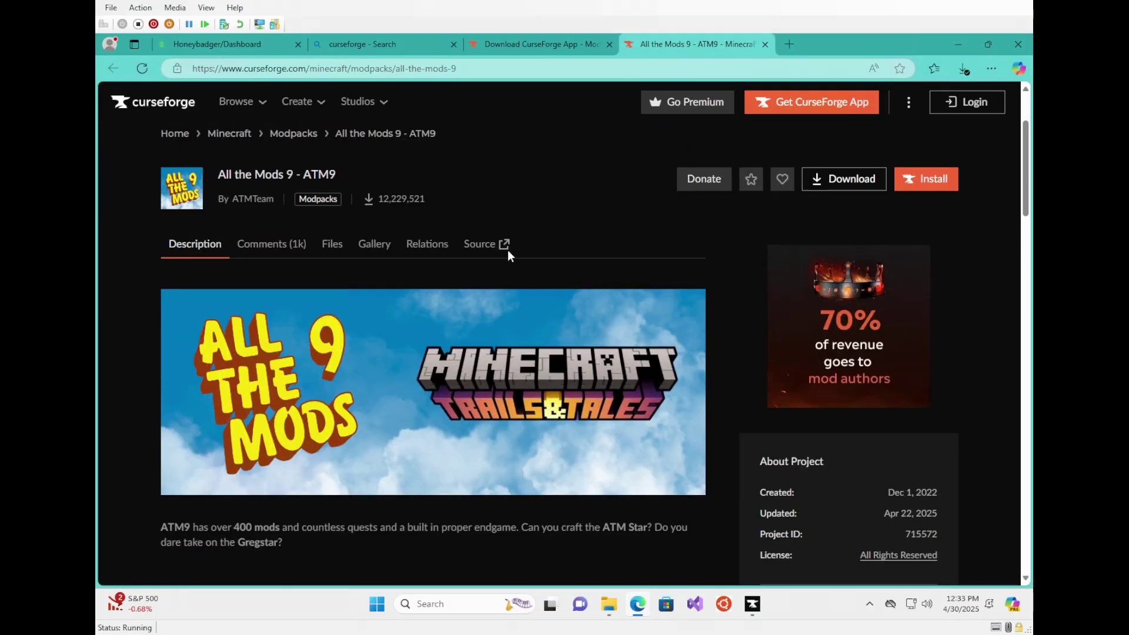
left_click(332, 244)
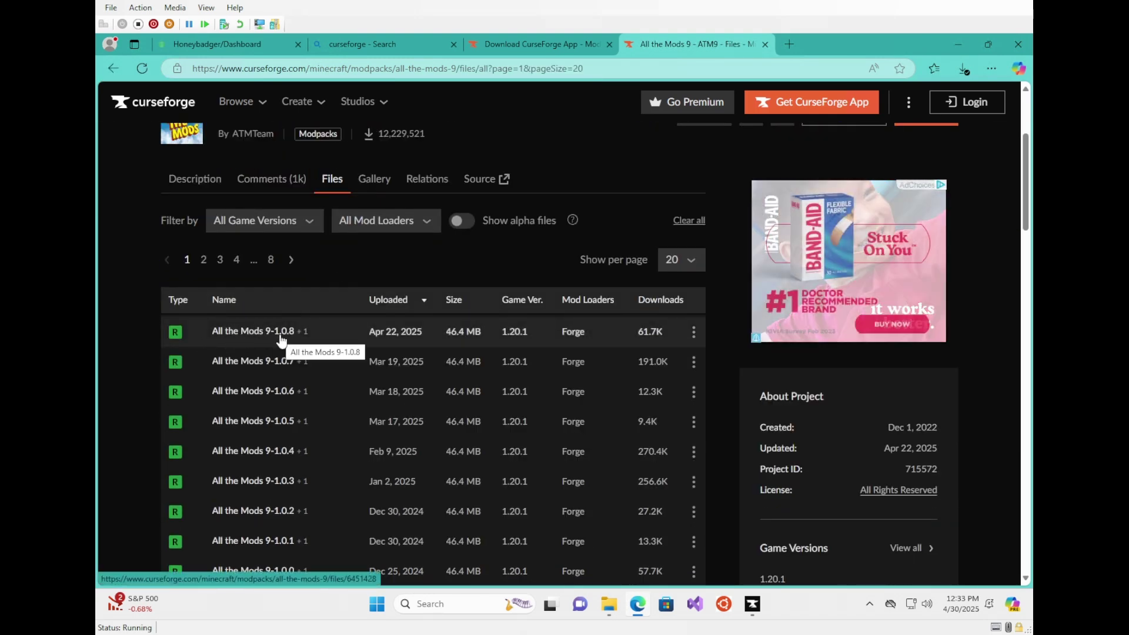
left_click(316, 333)
scroll(317, 335, "down", 2)
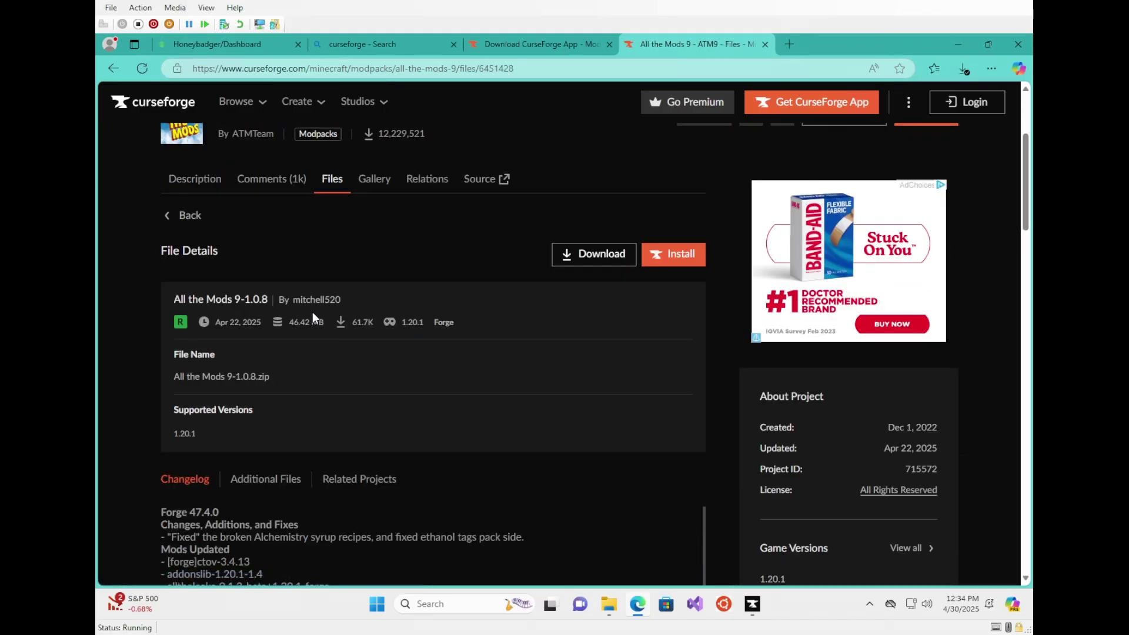
left_click(266, 480)
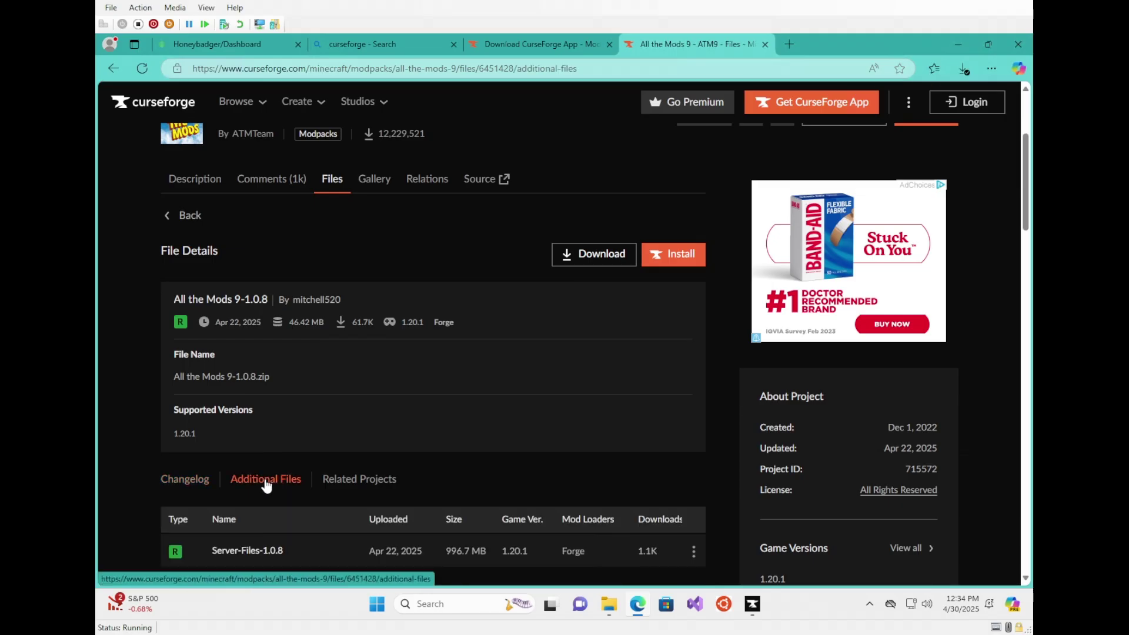
scroll(266, 484, "down", 2)
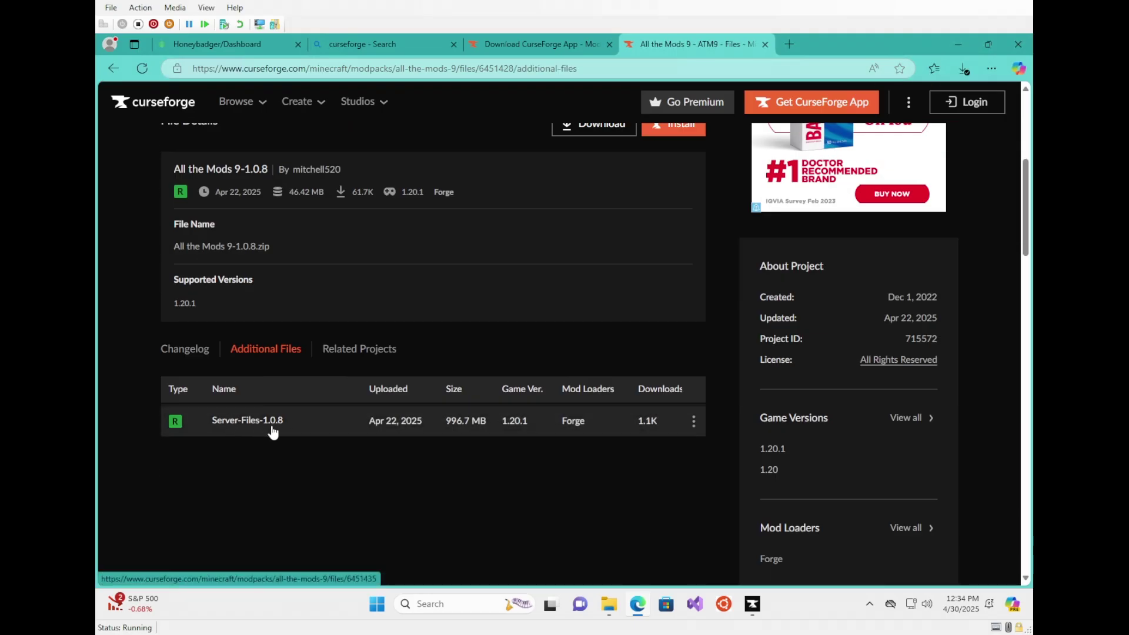
left_click(683, 424)
left_click(645, 481)
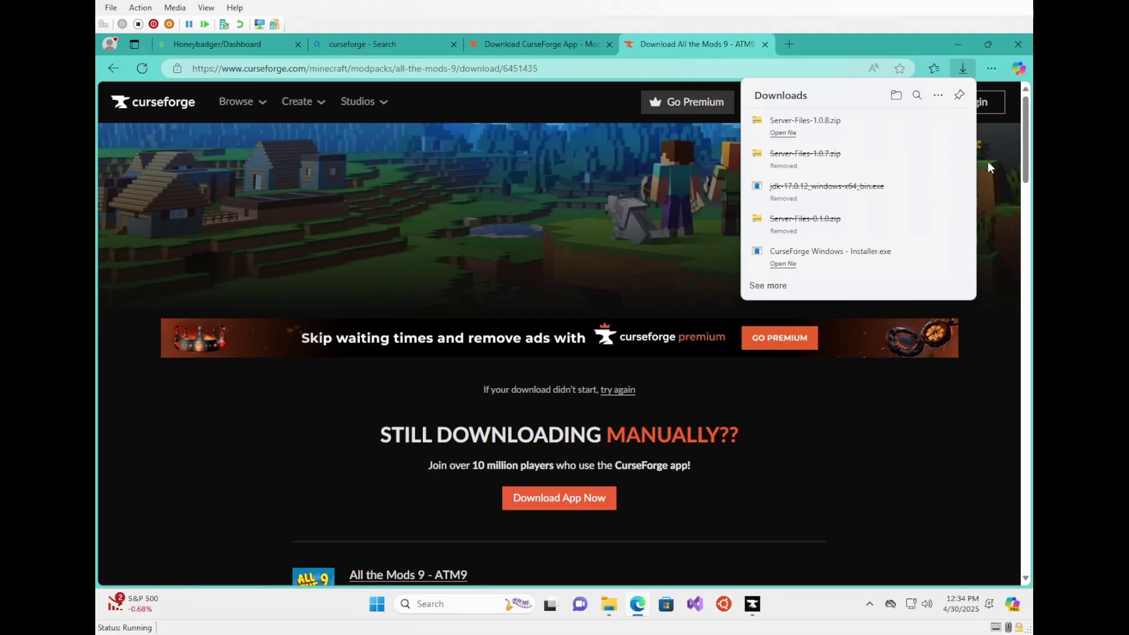
Step: Move Server-Files-1.0.8.zip from Downloads onto the desktop
left_click(961, 44)
left_click(984, 54)
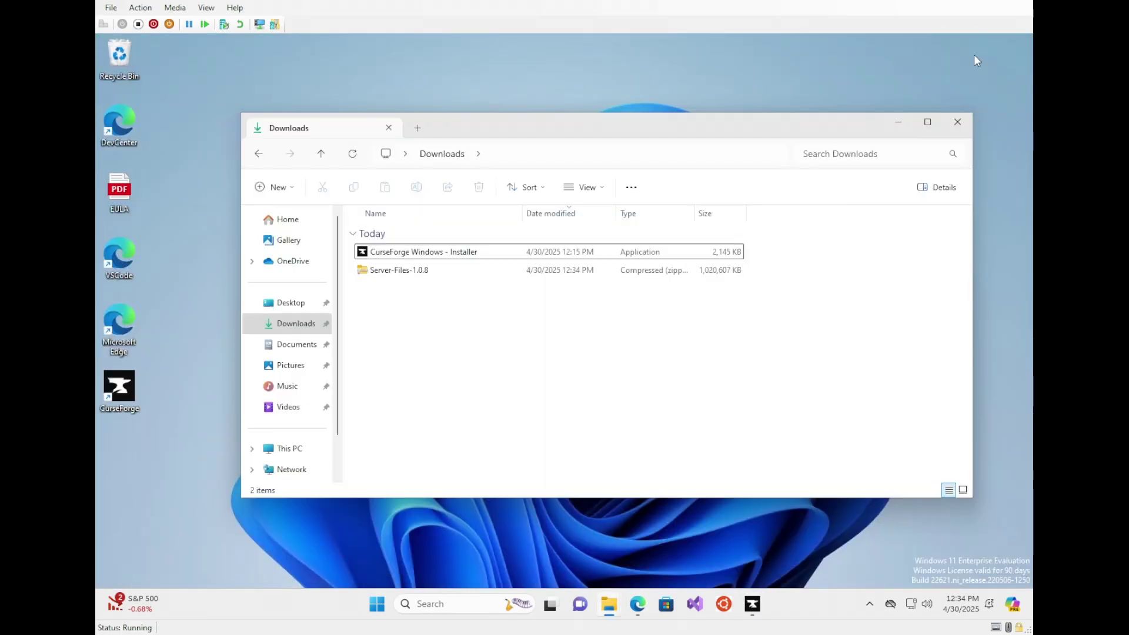
left_click(394, 276)
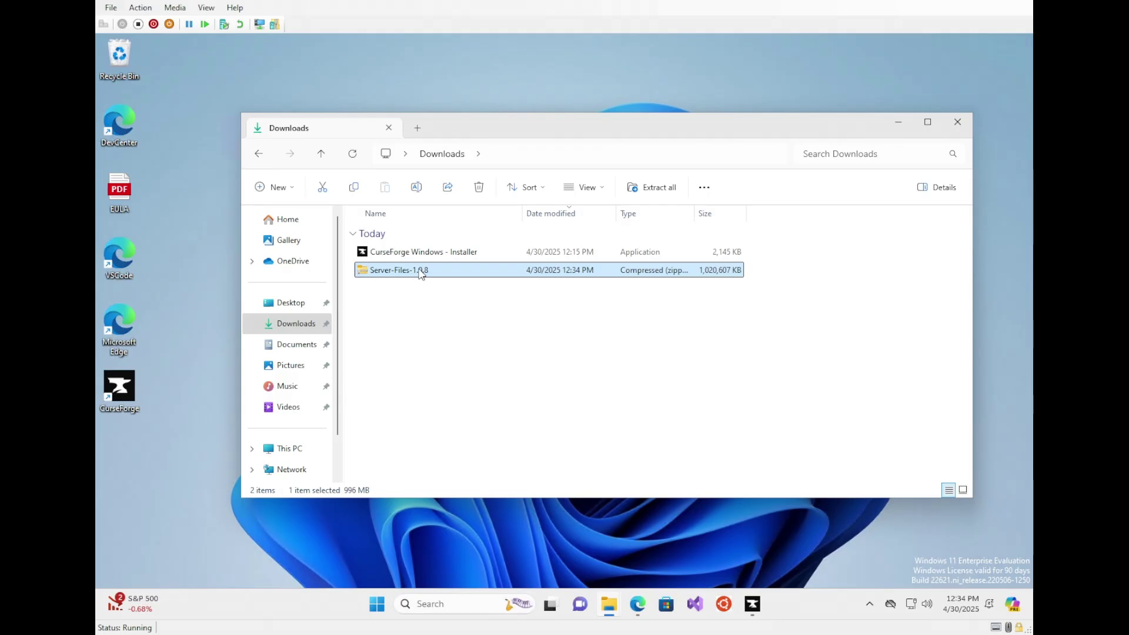
left_click_drag(421, 272, 133, 466)
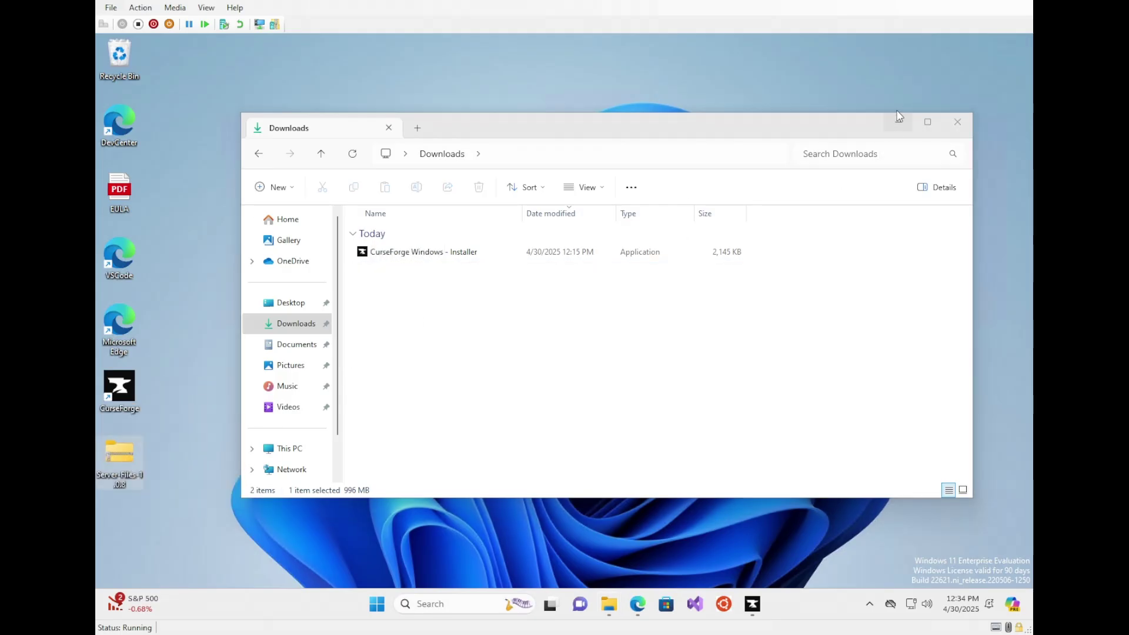
left_click(890, 129)
Step: Extract Server-Files-1.0.8.zip to a Server-Files-1.0.8 folder on the desktop
right_click(114, 453)
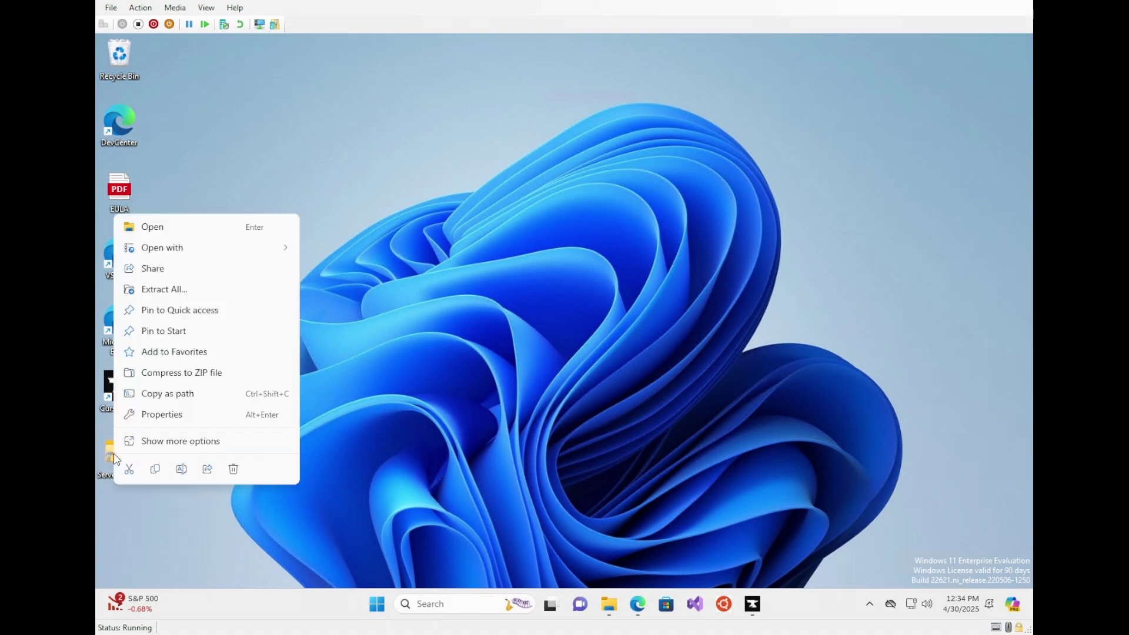
left_click(211, 289)
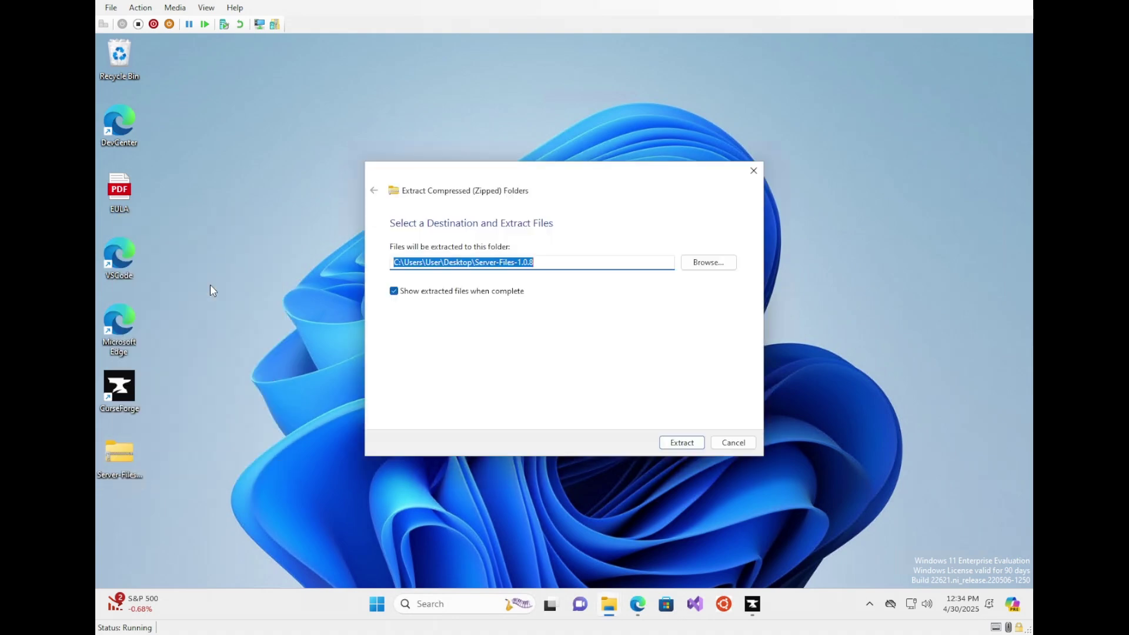
left_click(677, 442)
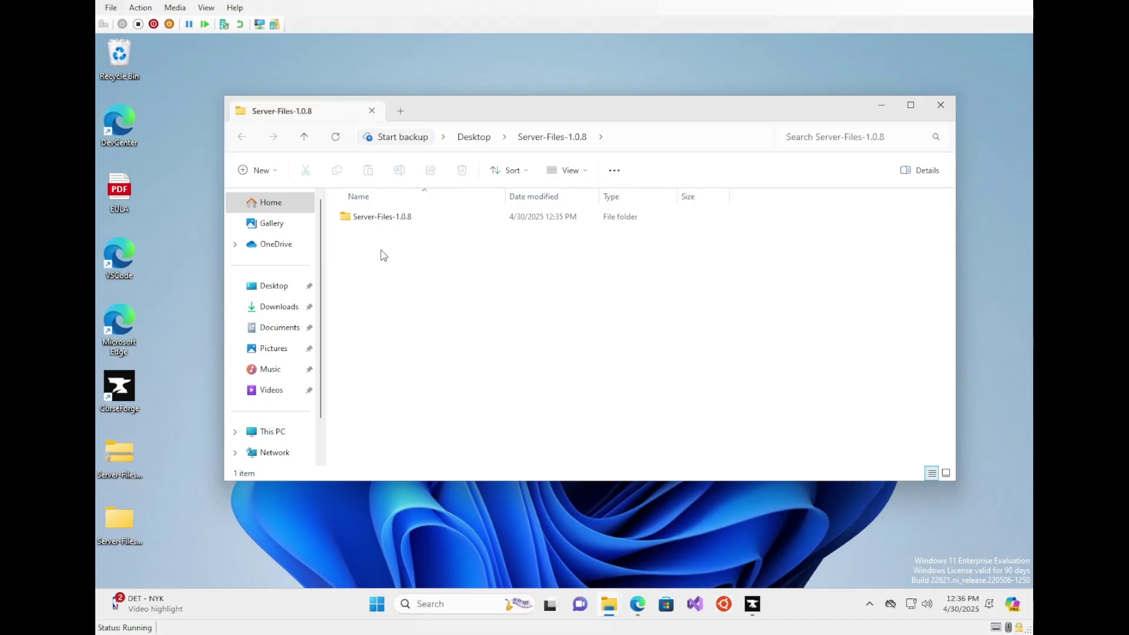
Step: Open the inner Server-Files-1.0.8 folder, then return to Edge
double_click(393, 220)
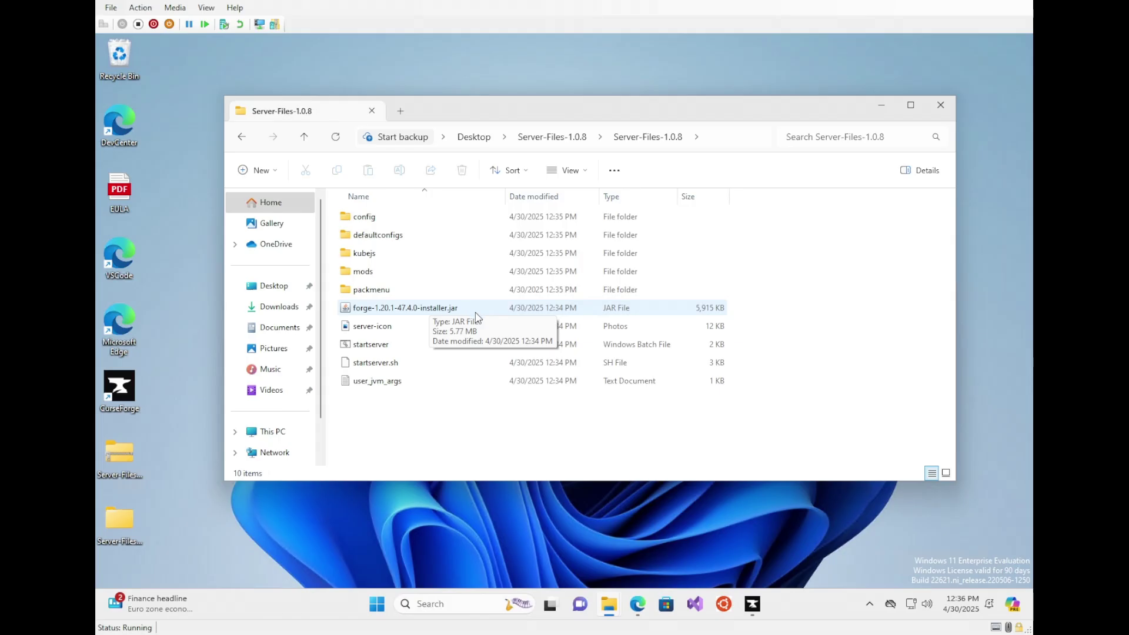
left_click(637, 604)
Step: Search 'java 17' in a new tab and open Oracle's Java SE 17 archive page
left_click(789, 44)
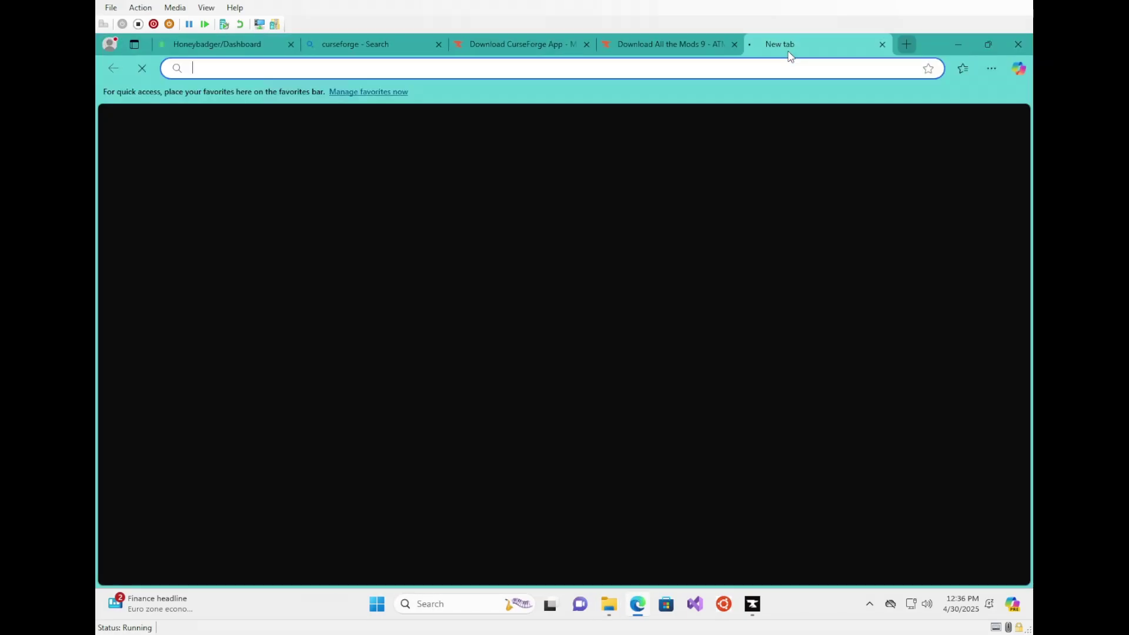
type("java ")
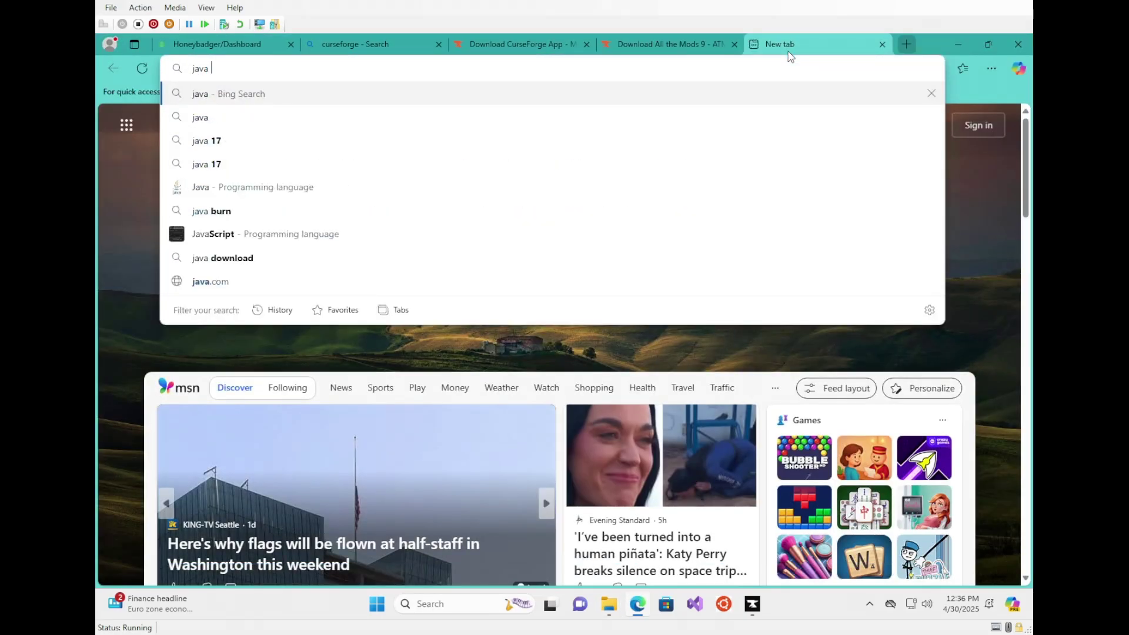
type("17")
key("Return")
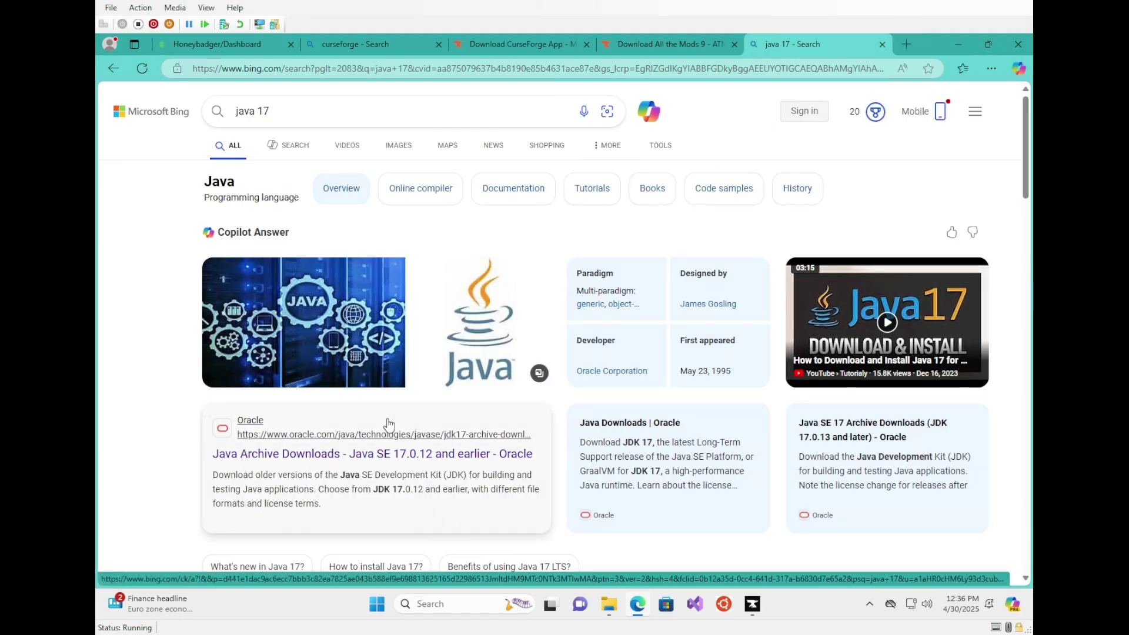
left_click(388, 460)
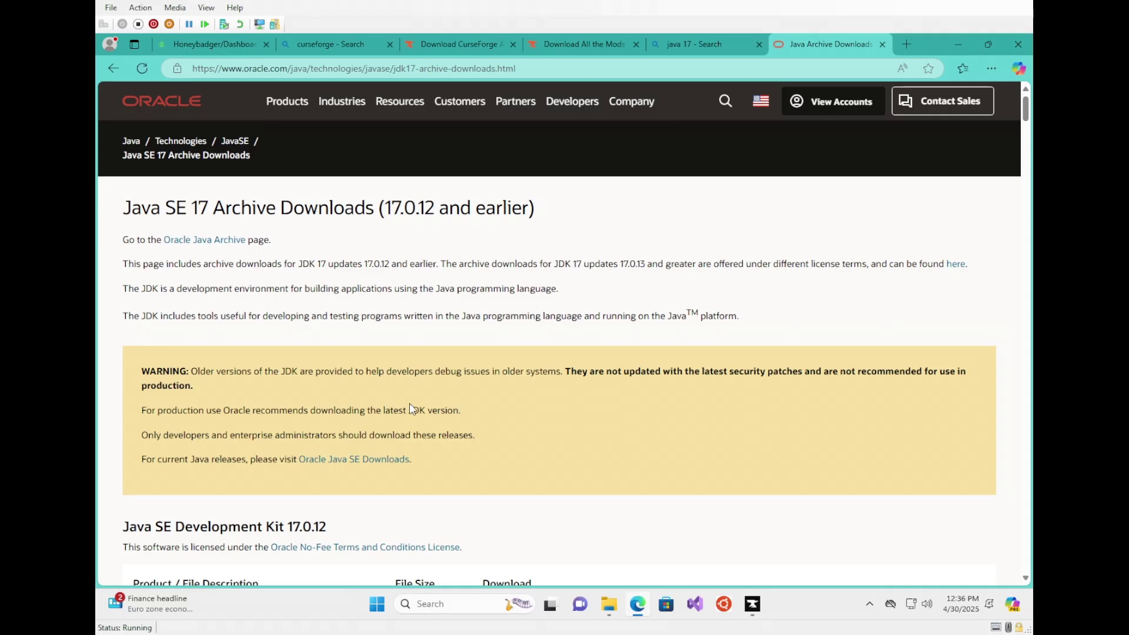
Step: Download the JDK 17.0.12 Windows x64 Installer (jdk-17.0.12_windows-x64_bin.exe)
scroll(409, 403, "down", 2)
scroll(410, 407, "down", 1)
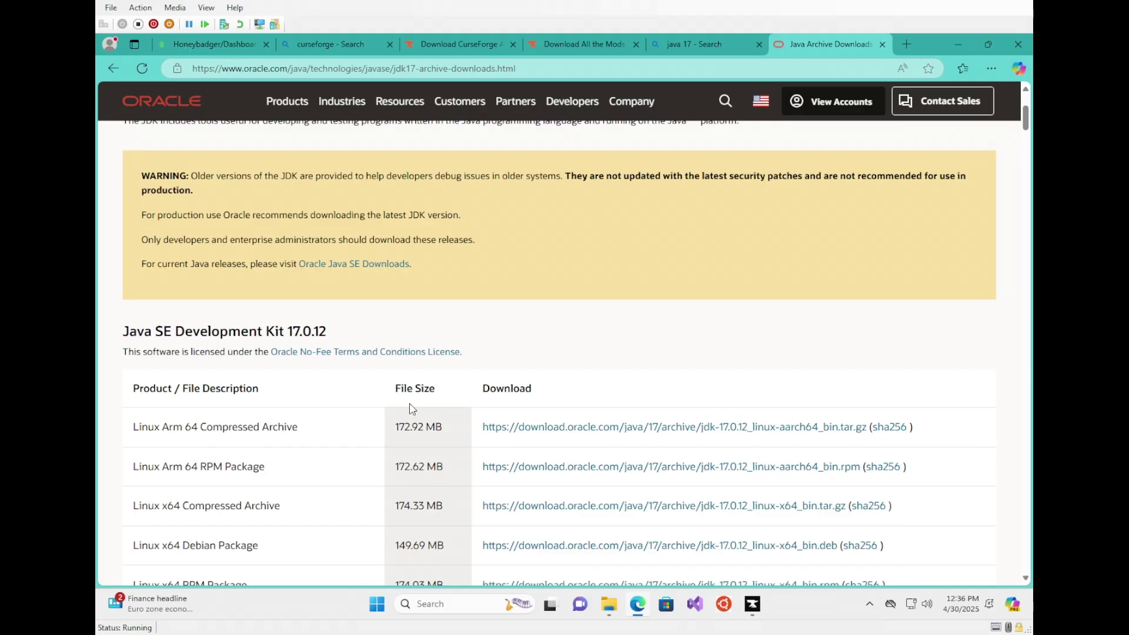
scroll(410, 407, "down", 5)
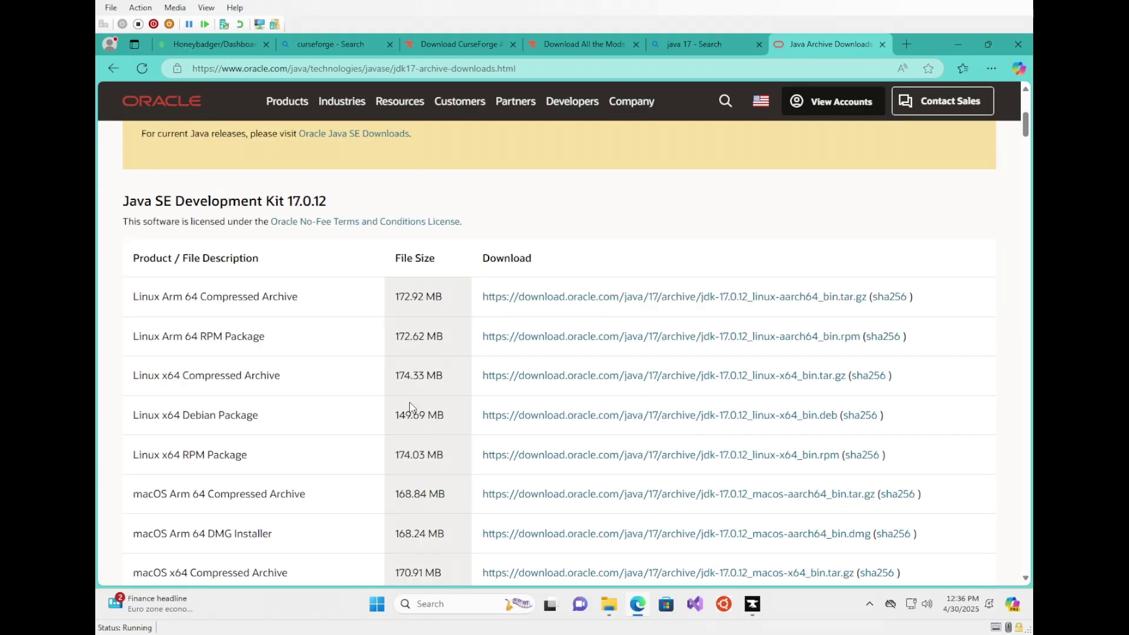
scroll(411, 407, "down", 1)
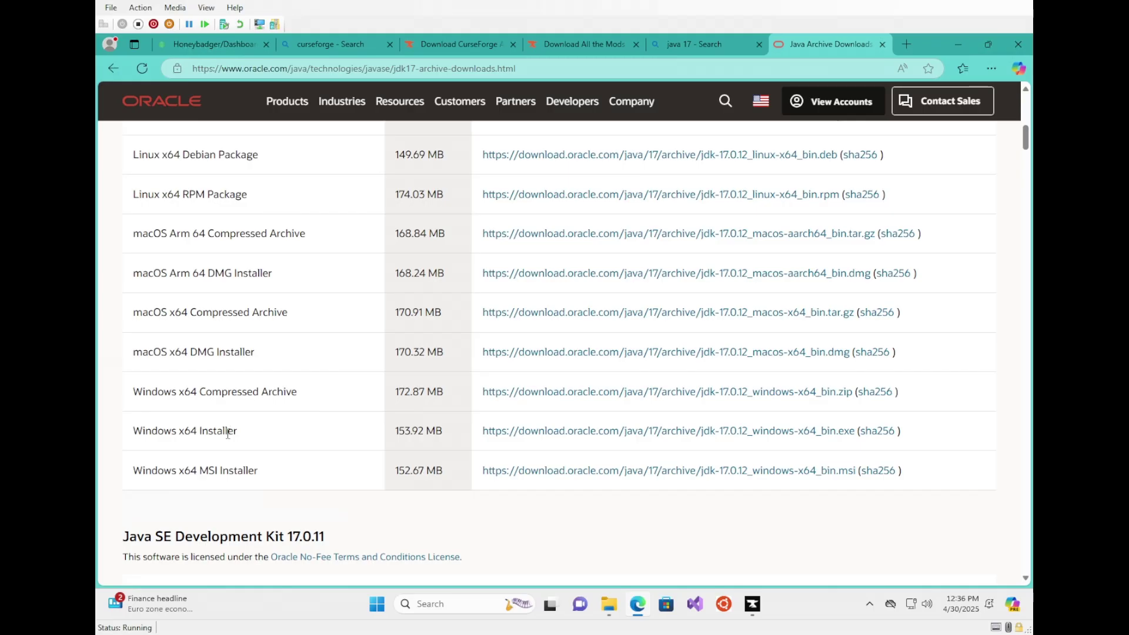
scroll(252, 434, "up", 4)
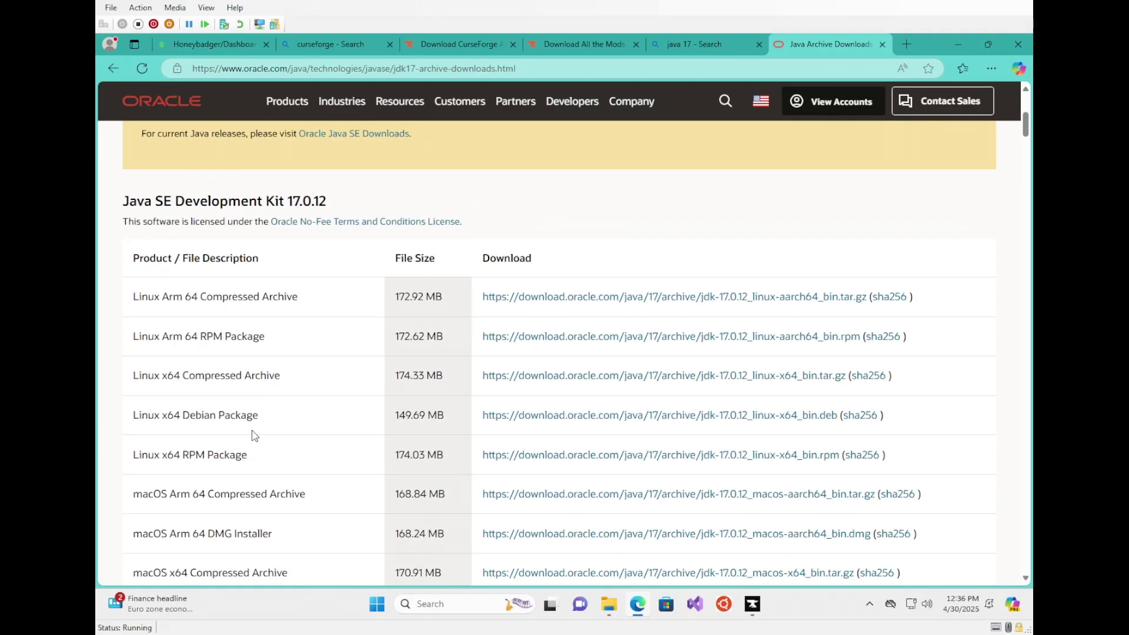
scroll(255, 400, "down", 1)
scroll(257, 400, "down", 2)
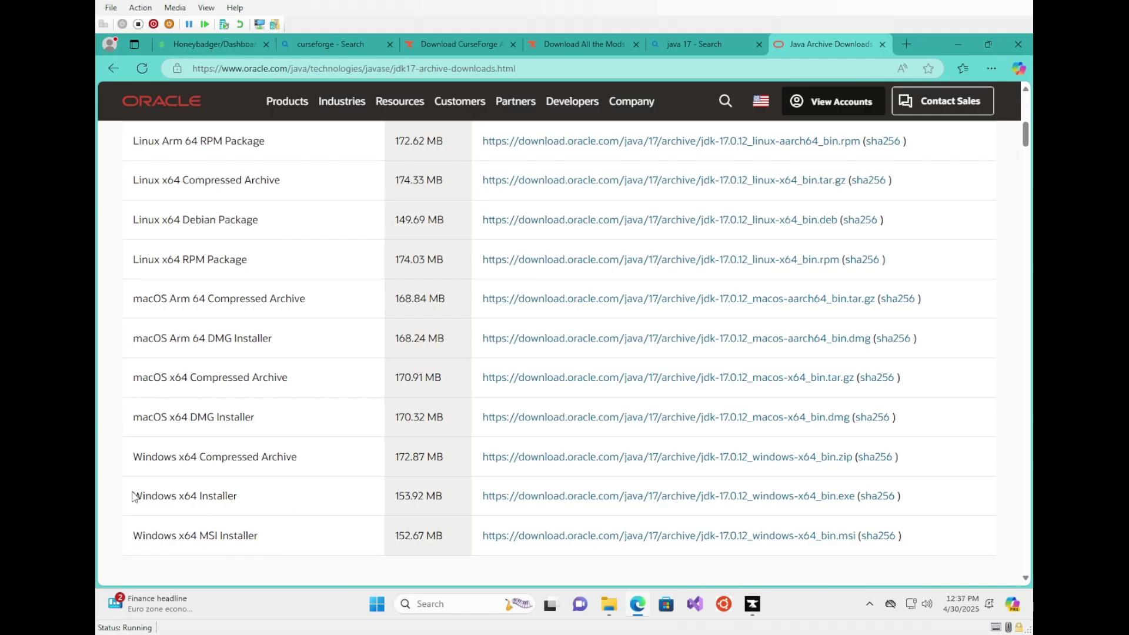
left_click_drag(133, 497, 250, 507)
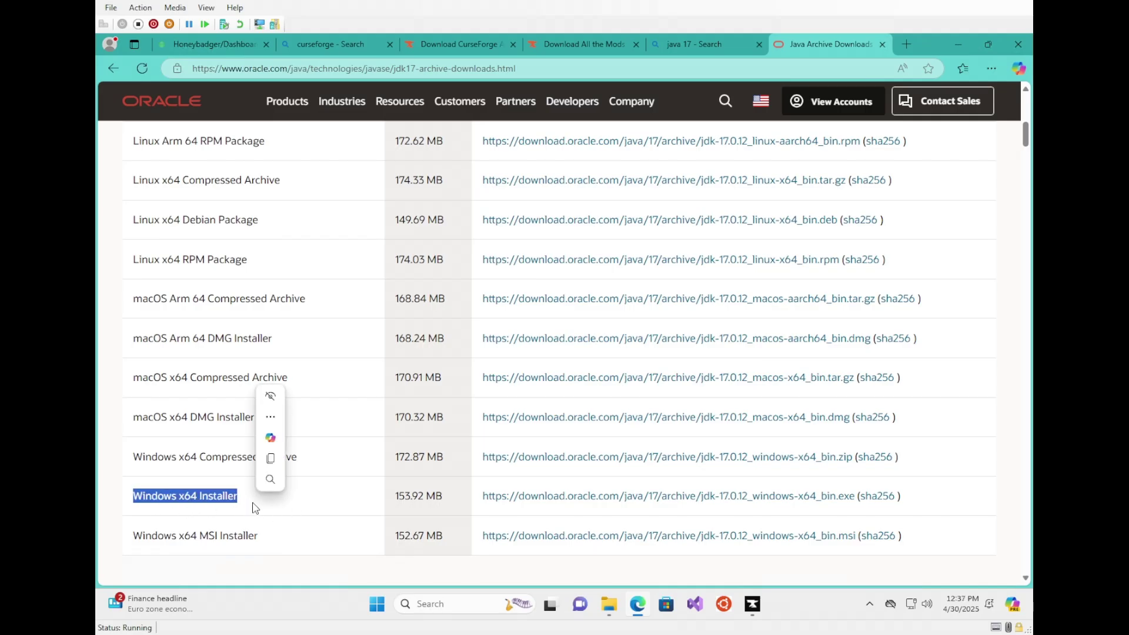
left_click(573, 503)
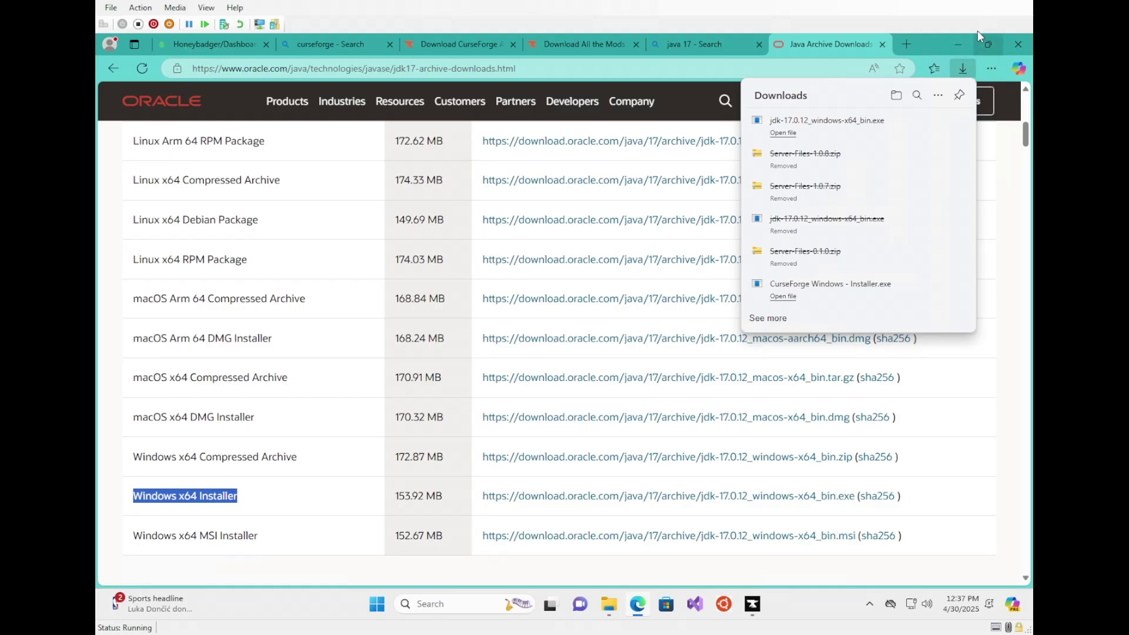
Step: Check the Installed apps settings page, then close it
left_click(967, 40)
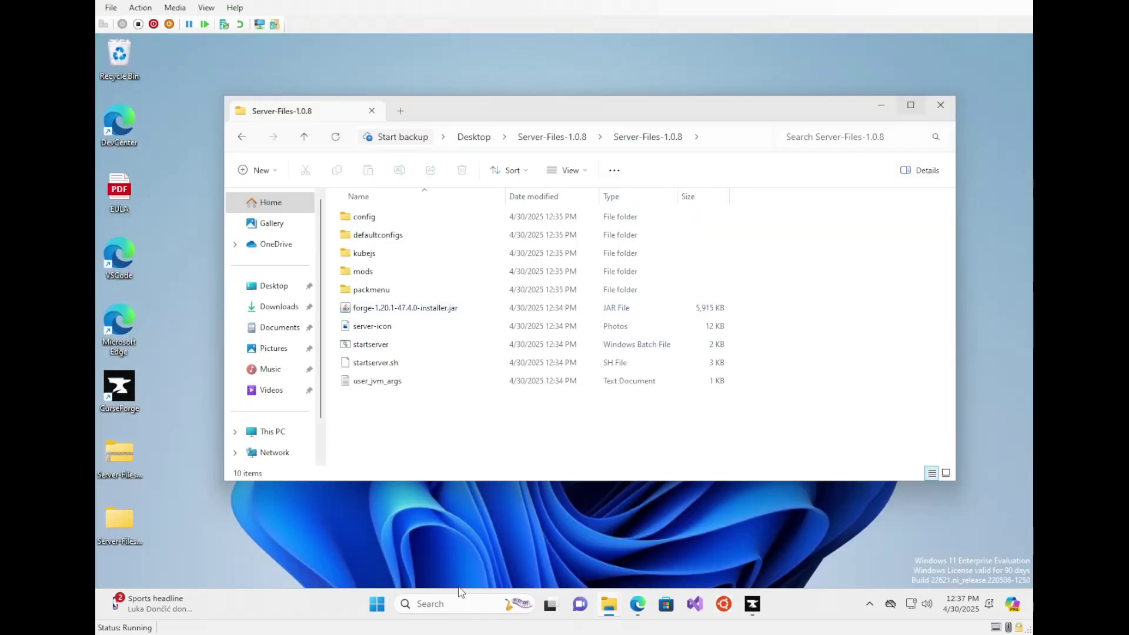
left_click(451, 604)
type("in")
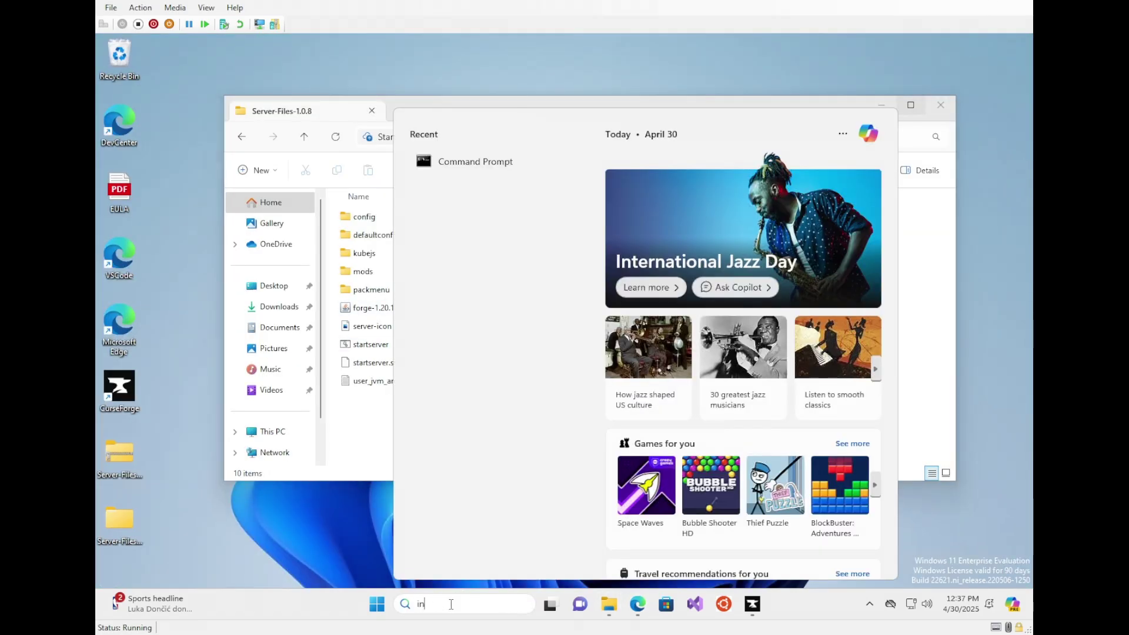
type("stalled apps")
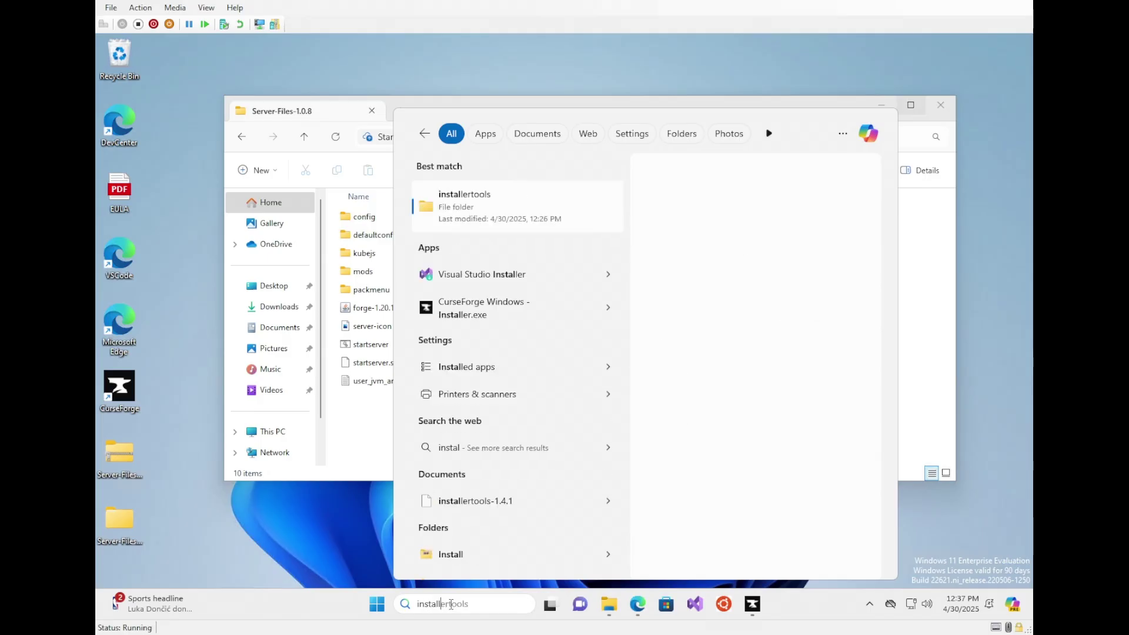
key("Return")
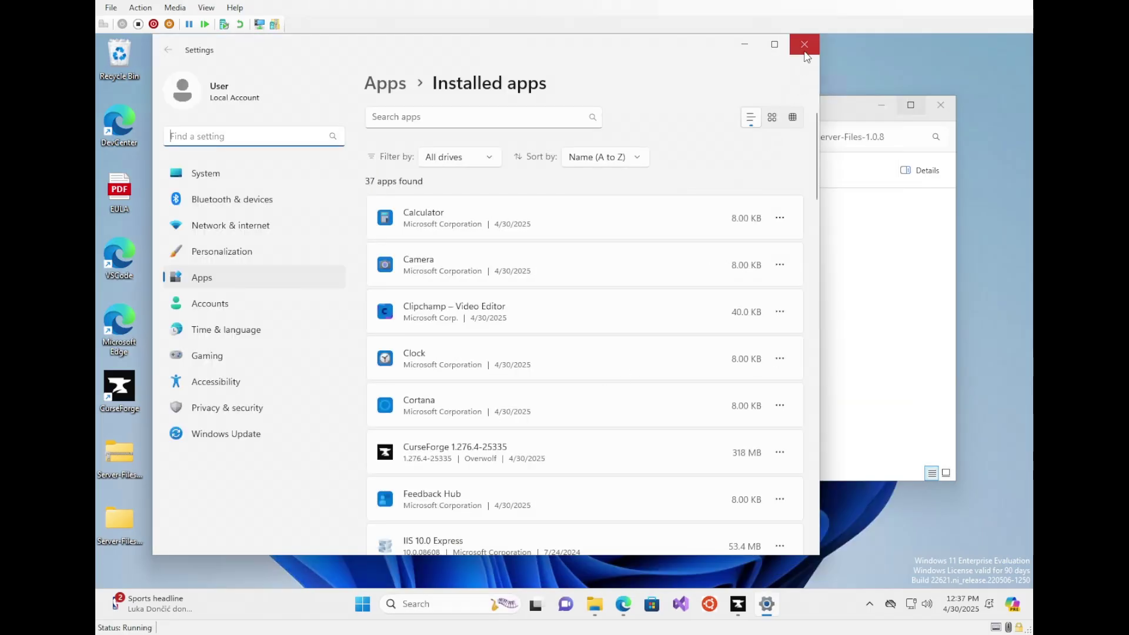
left_click(804, 51)
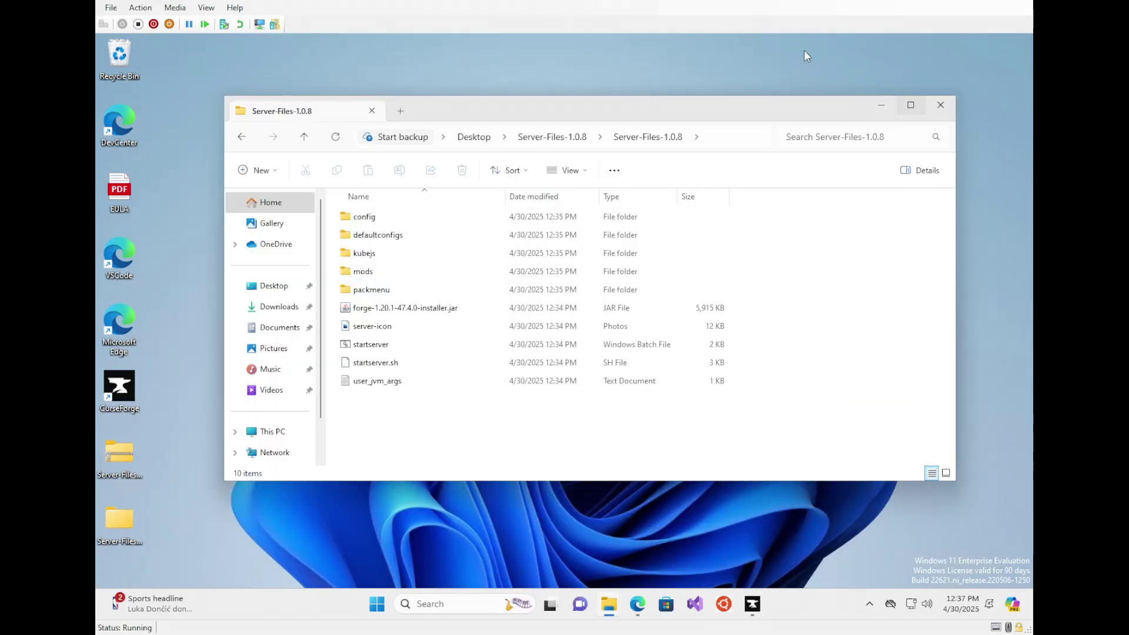
Step: Install JDK 17.0.12 from Downloads to the default folder and close the finished setup
left_click(281, 306)
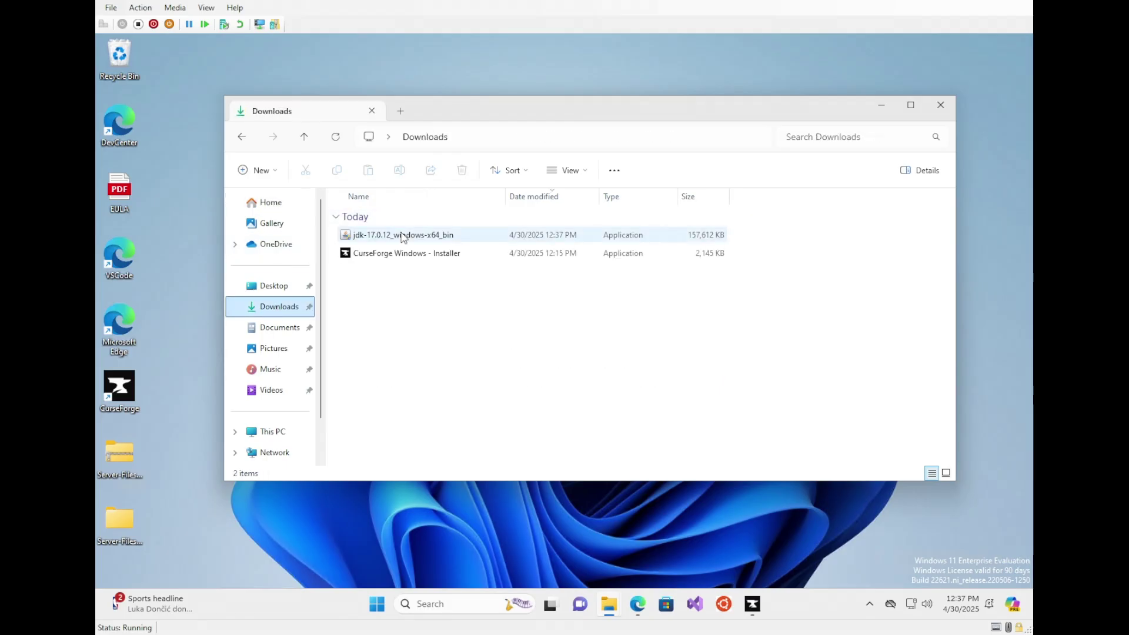
double_click(402, 236)
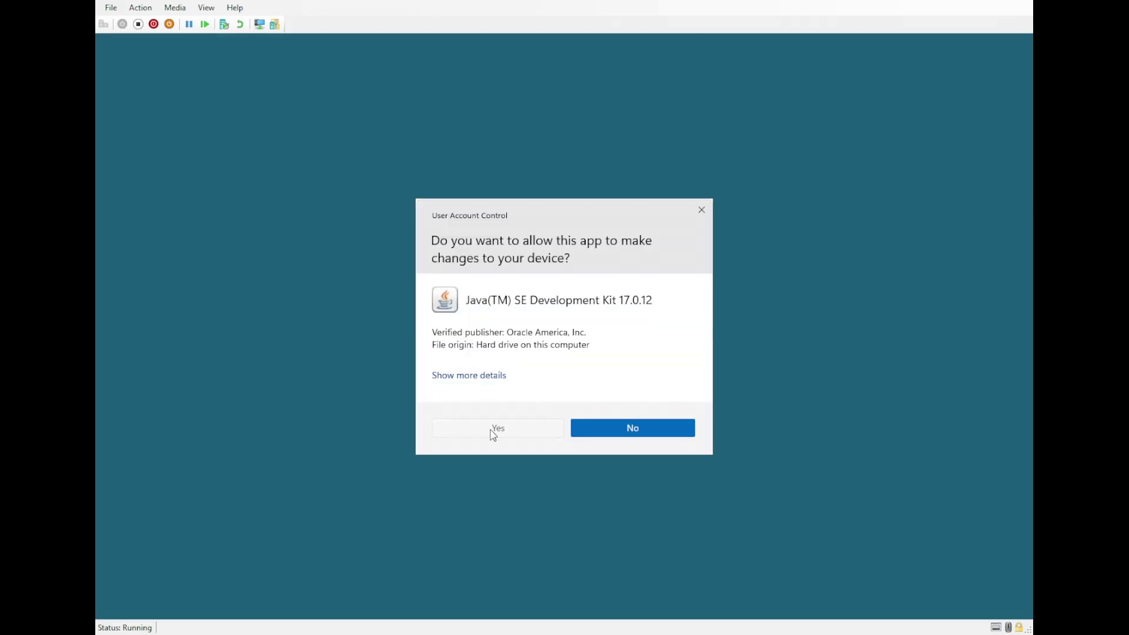
left_click(494, 431)
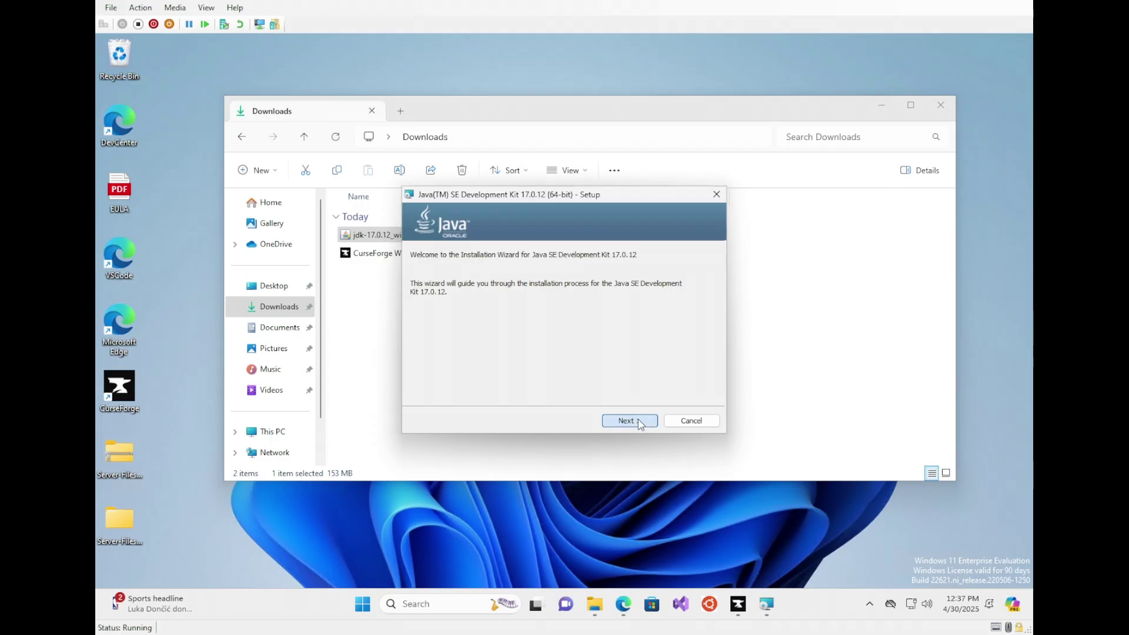
left_click(637, 421)
left_click(638, 421)
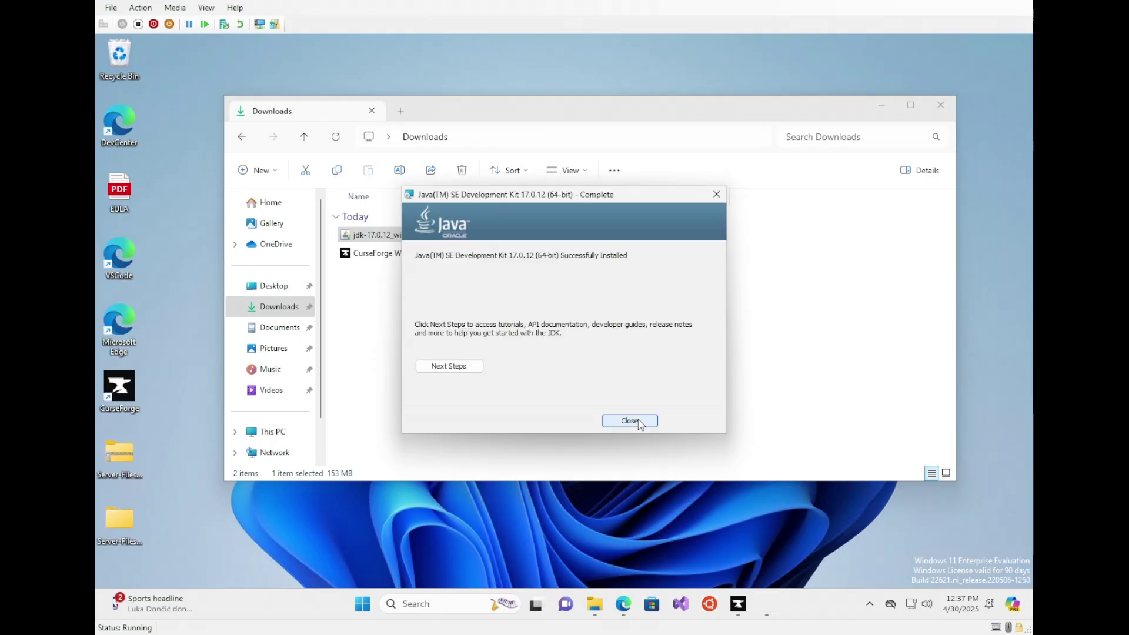
left_click(641, 424)
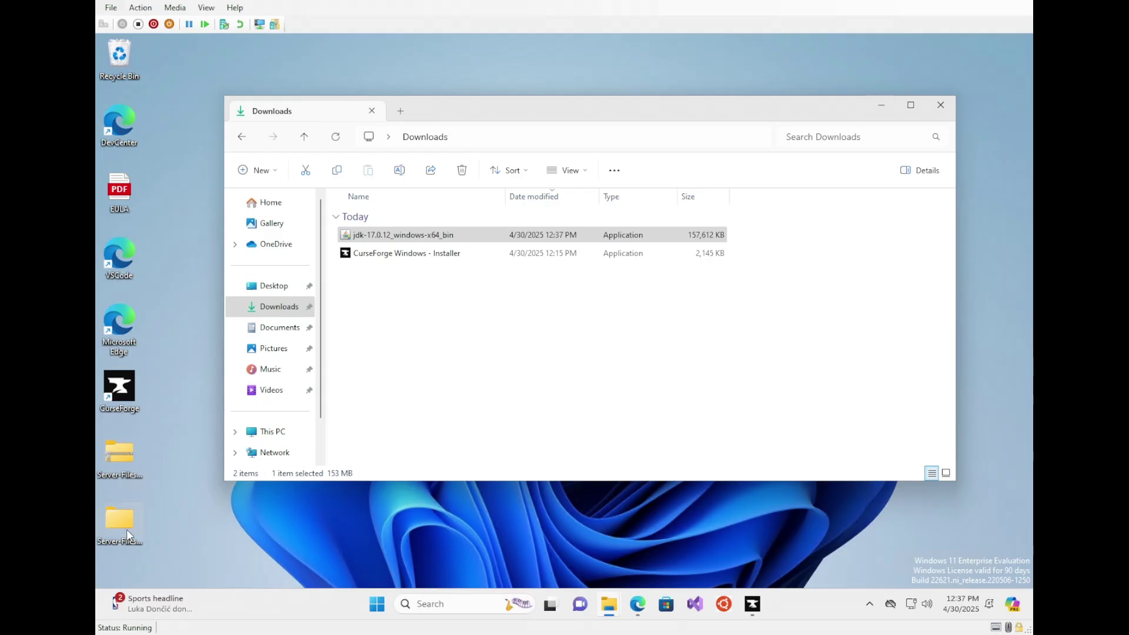
Step: In the nested Server-Files-1.0.8 folder, run the forge 1.20.1-47.4.0 installer jar with Java
left_click(278, 287)
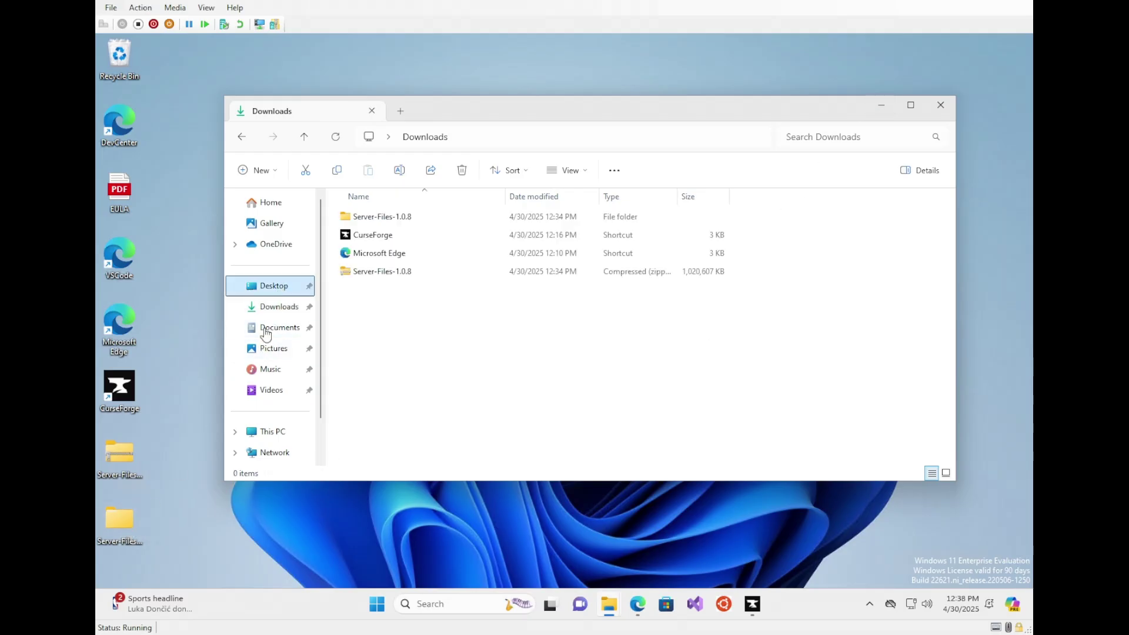
left_click(396, 219)
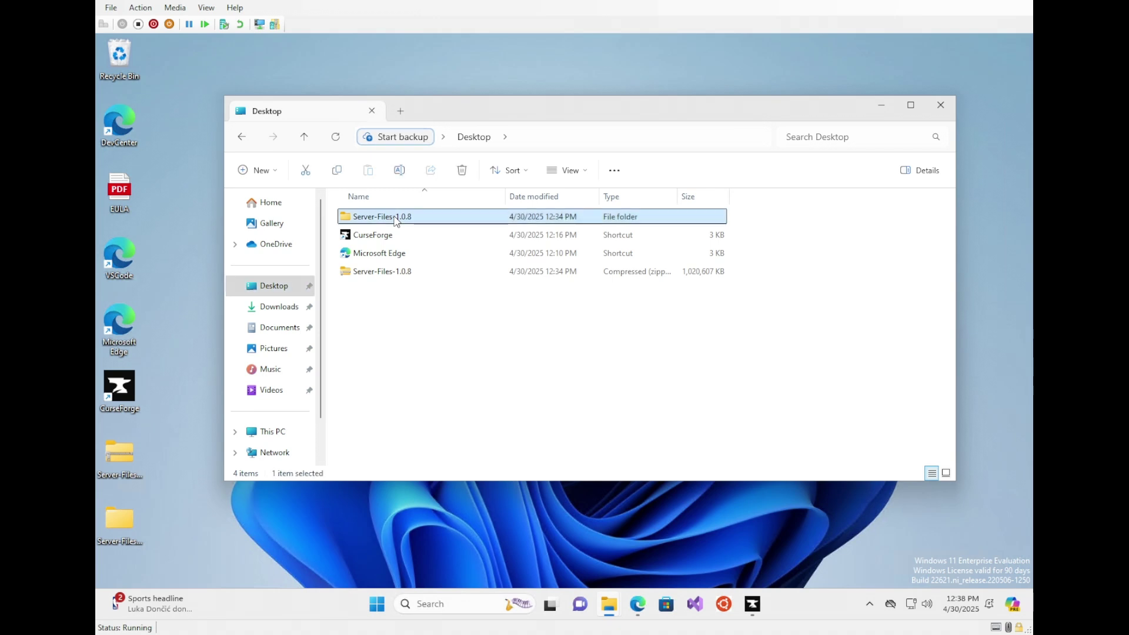
double_click(395, 220)
double_click(394, 219)
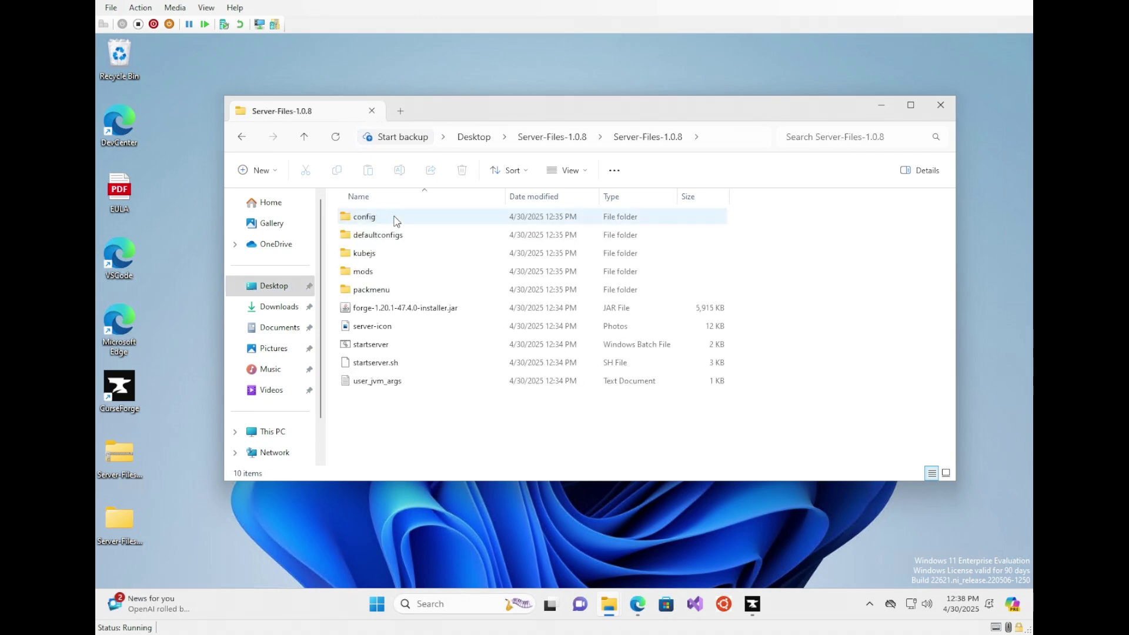
left_click(409, 313)
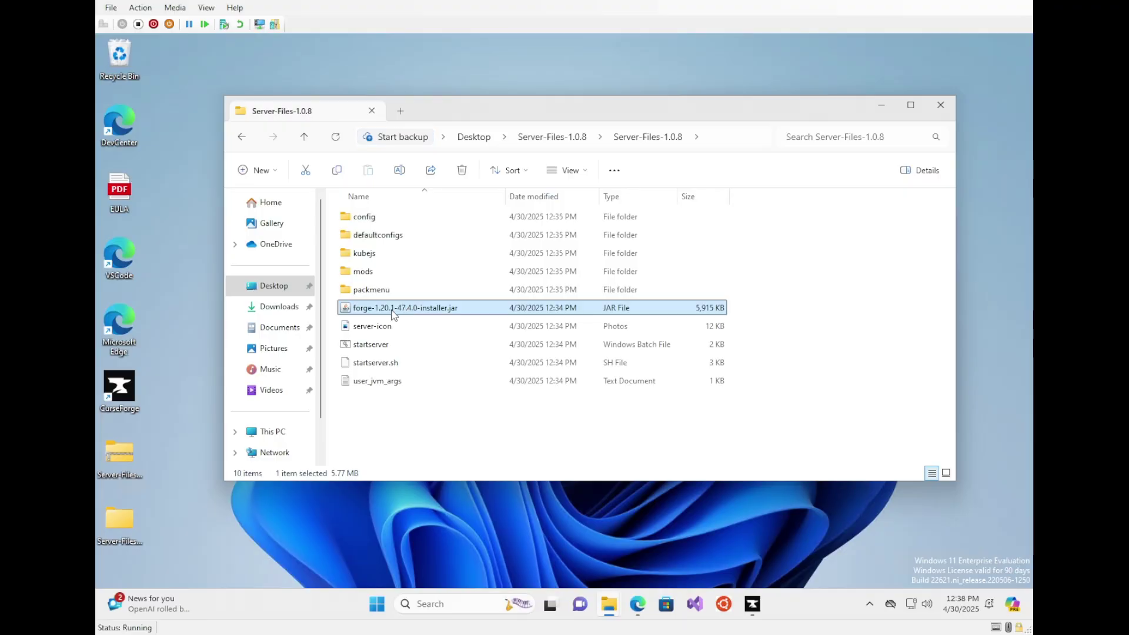
right_click(394, 316)
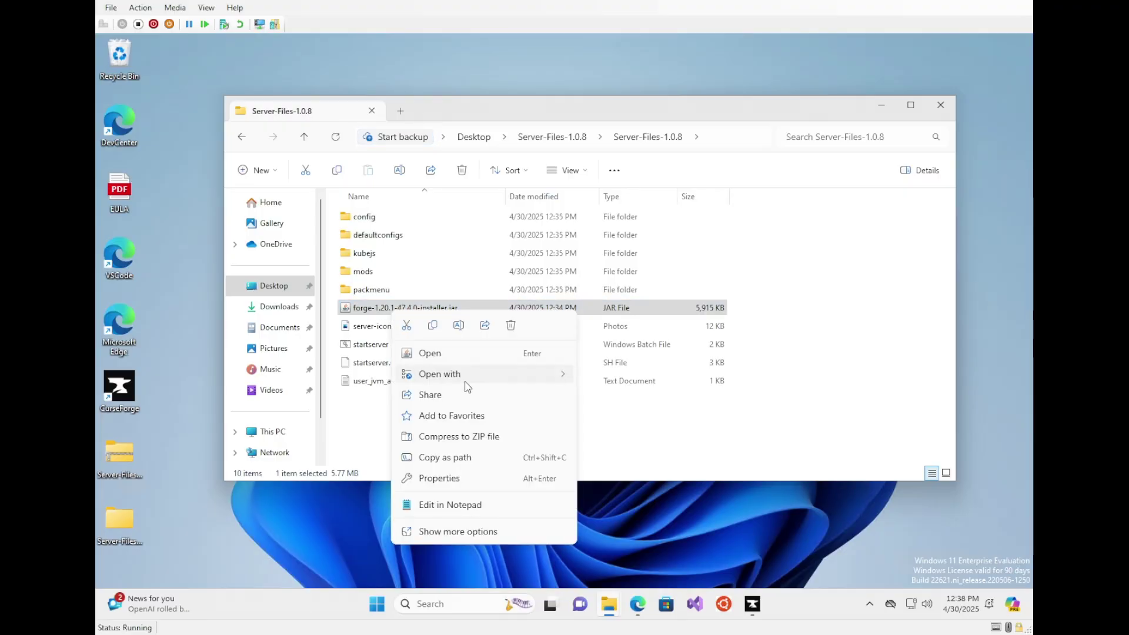
mouse_move(472, 380)
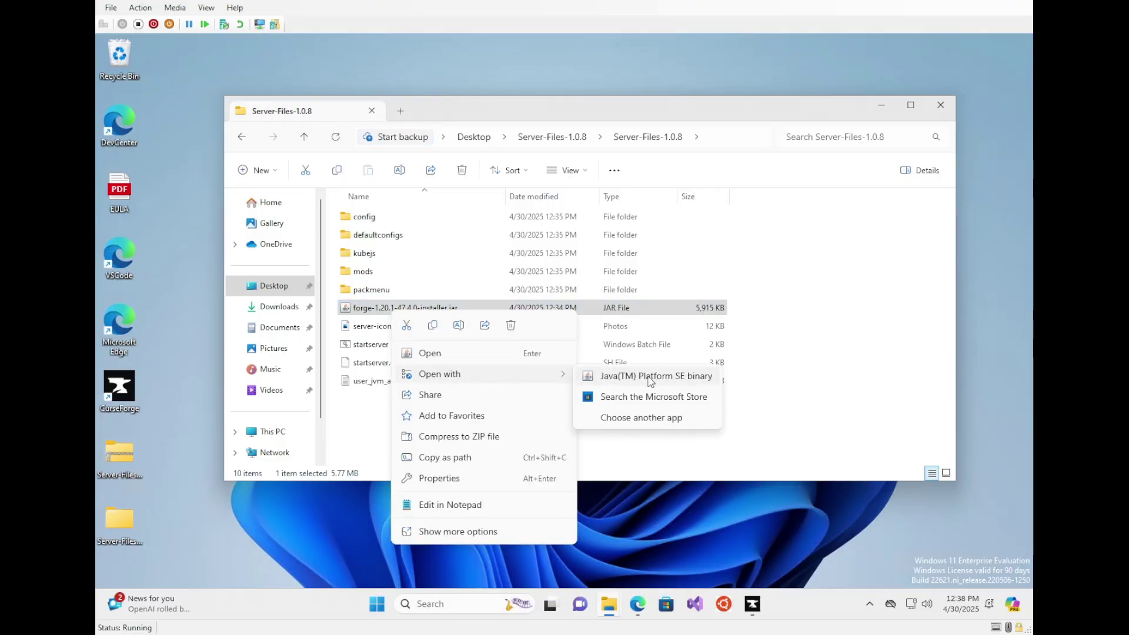
left_click(651, 377)
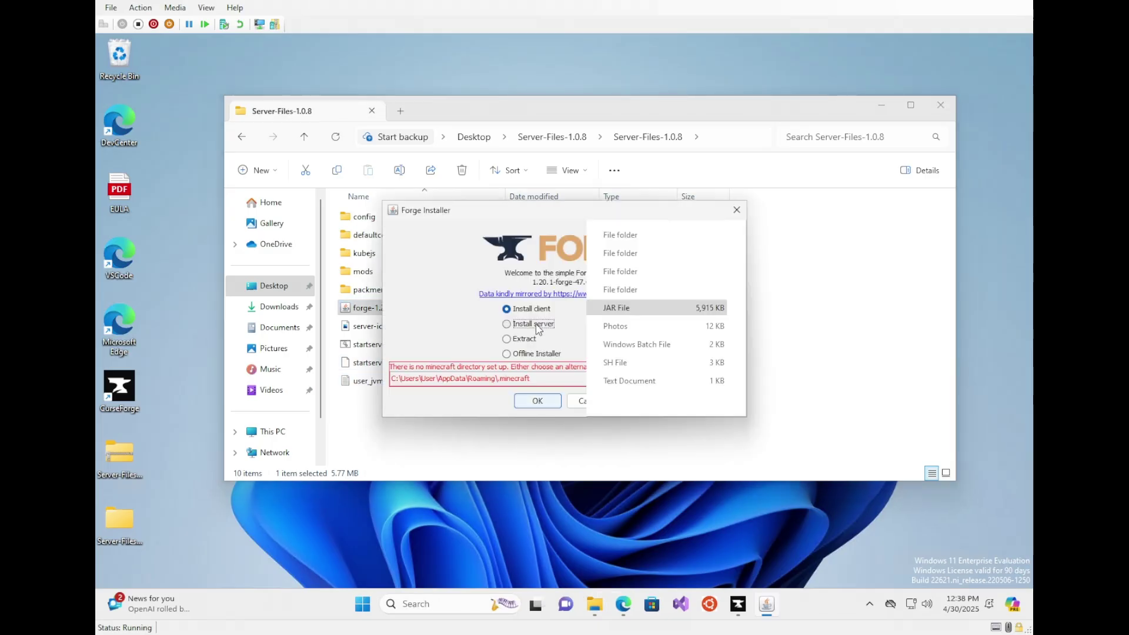
Step: Install the Forge server into Desktop\Server-Files-1.0.8\Server-Files-1.0.8
left_click(424, 323)
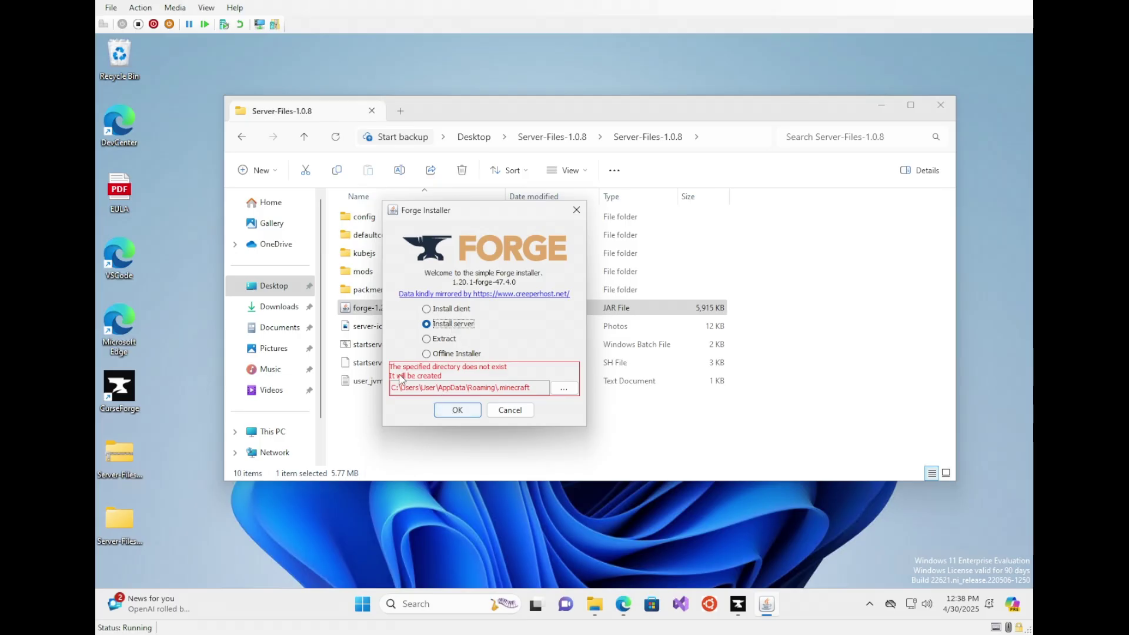
left_click(565, 390)
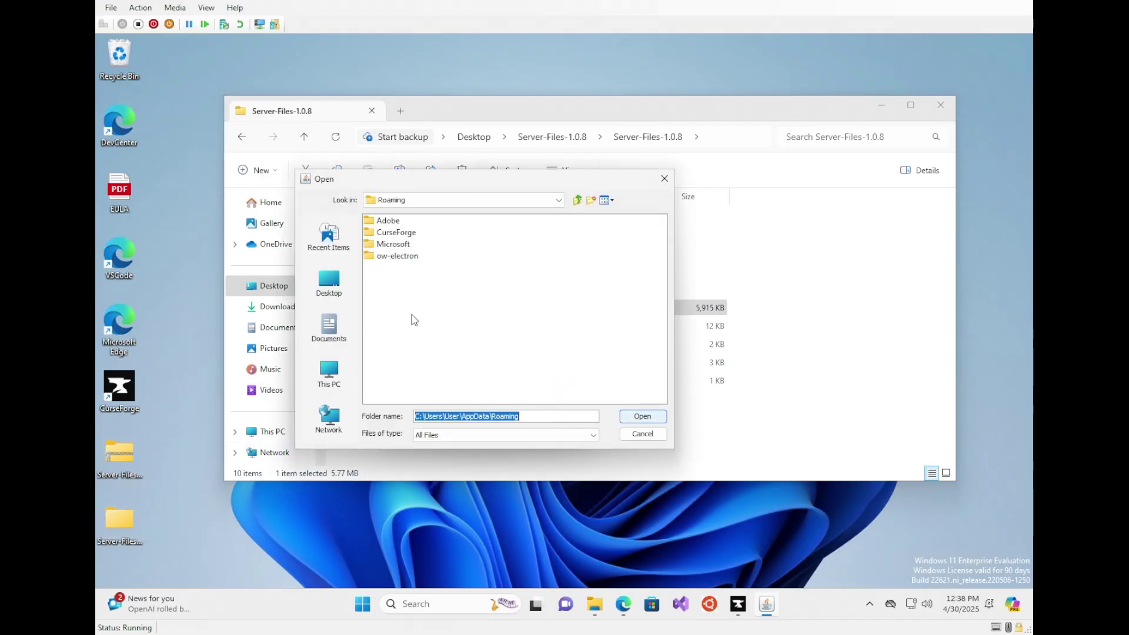
left_click(341, 297)
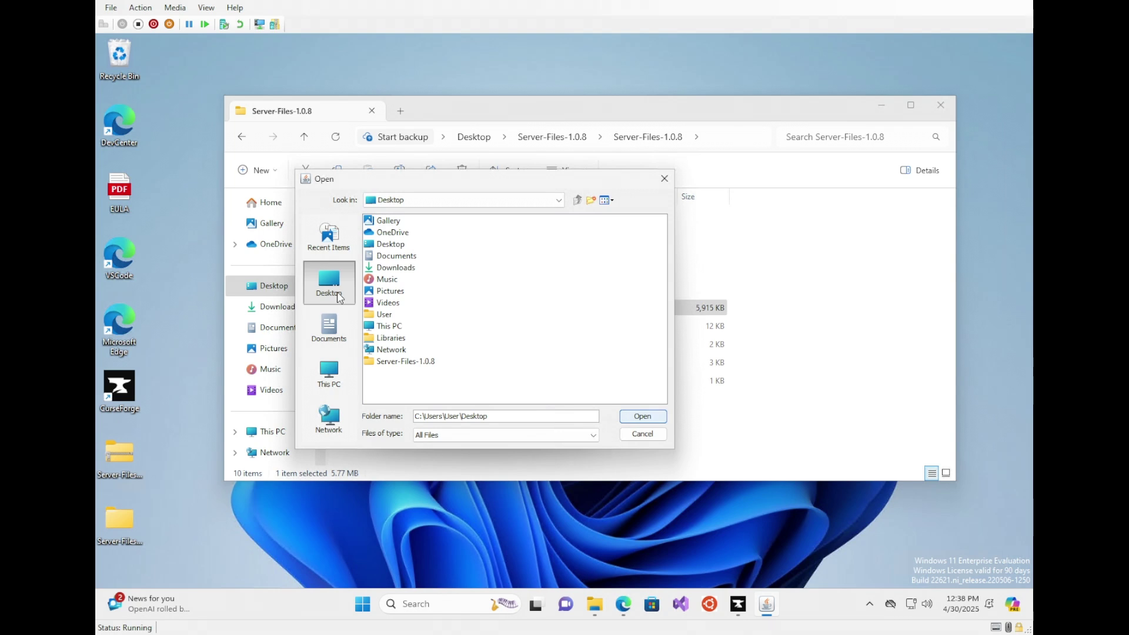
left_click(398, 244)
left_click(394, 361)
left_click(400, 362)
left_click(445, 376)
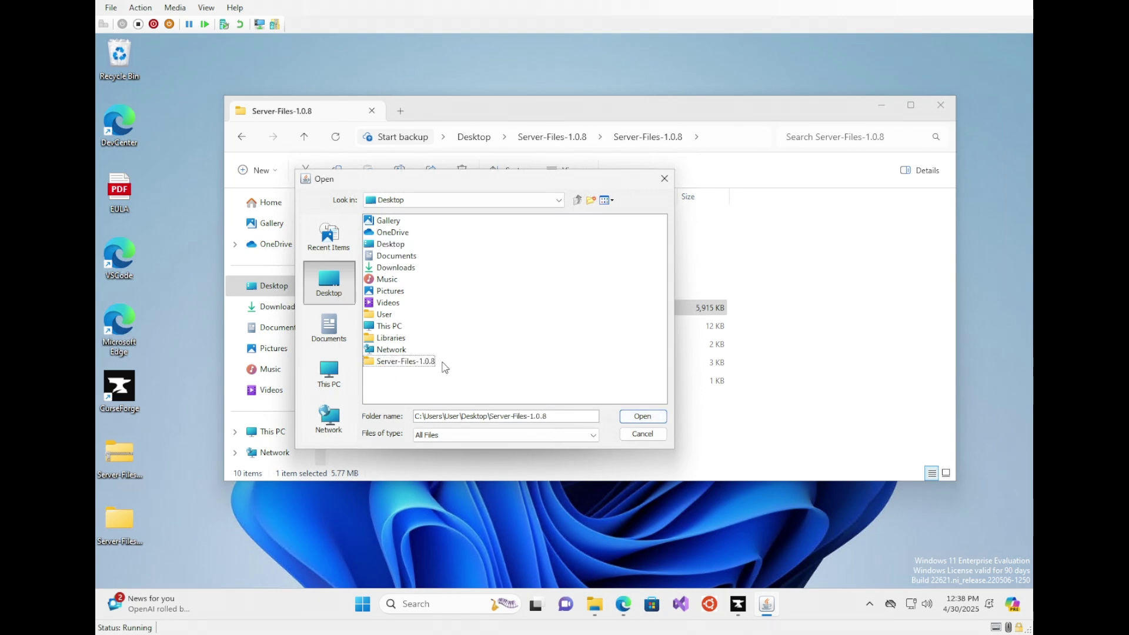
left_click(392, 366)
left_click(391, 363)
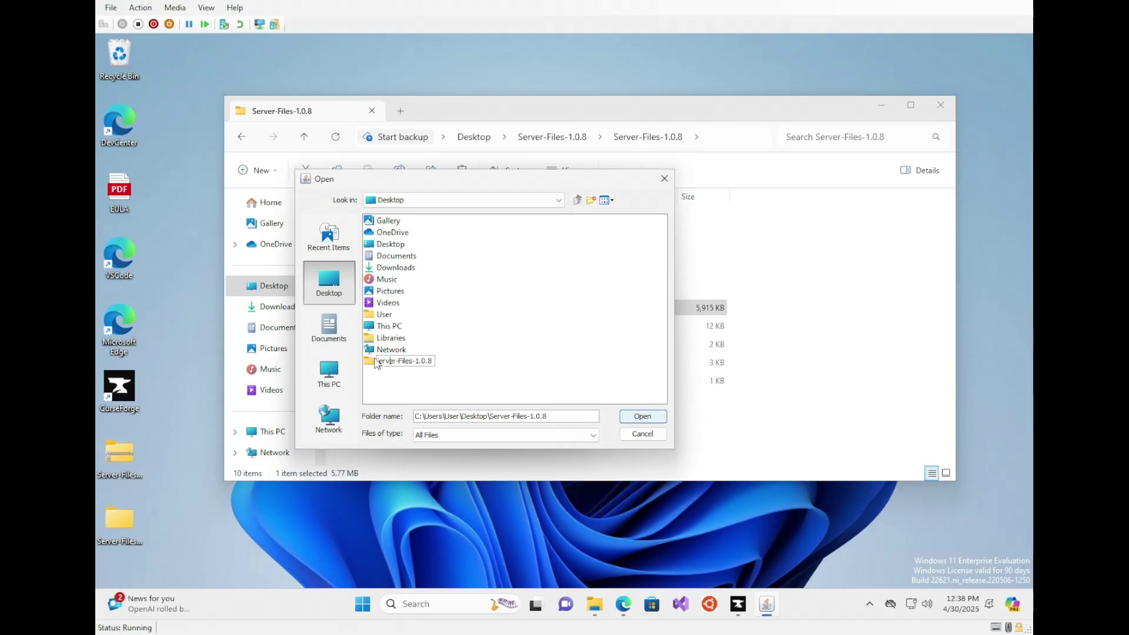
double_click(376, 363)
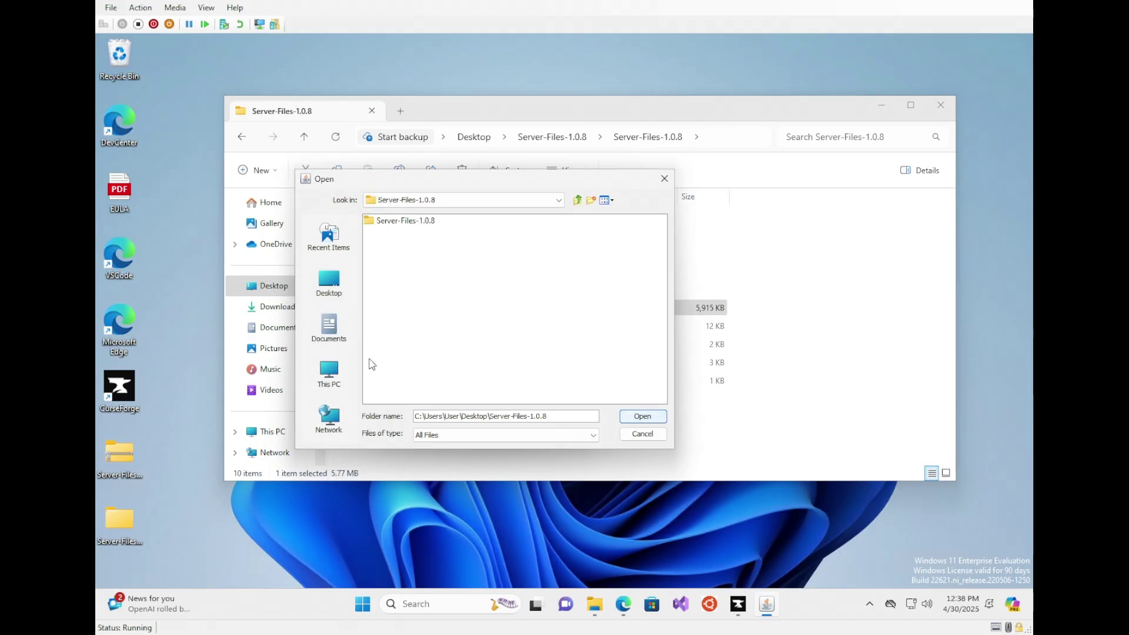
double_click(396, 222)
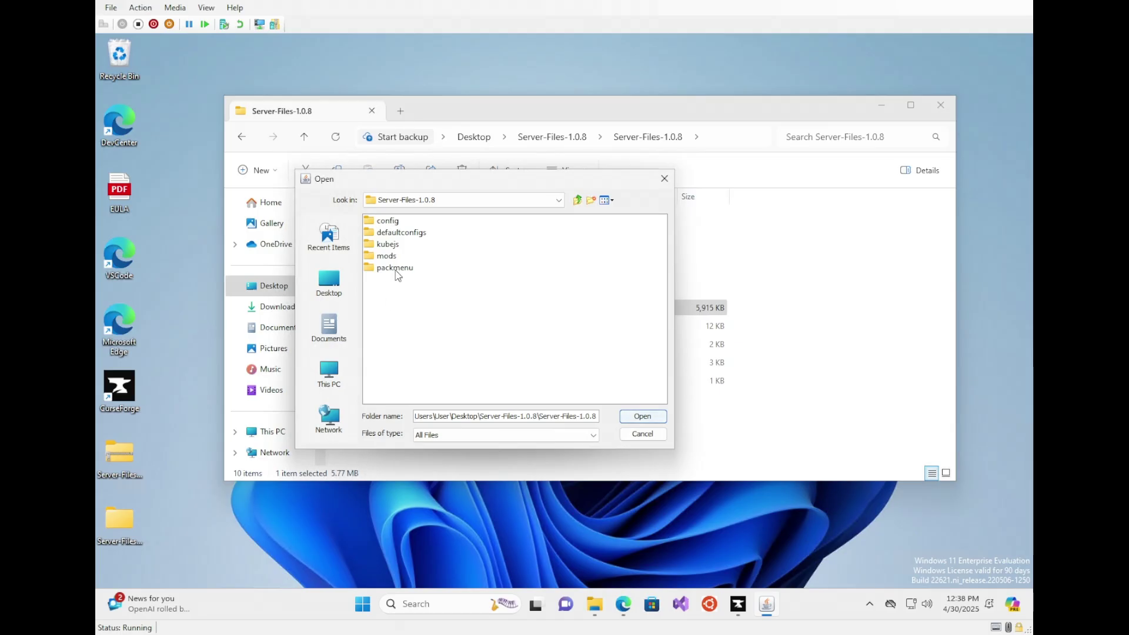
left_click(642, 416)
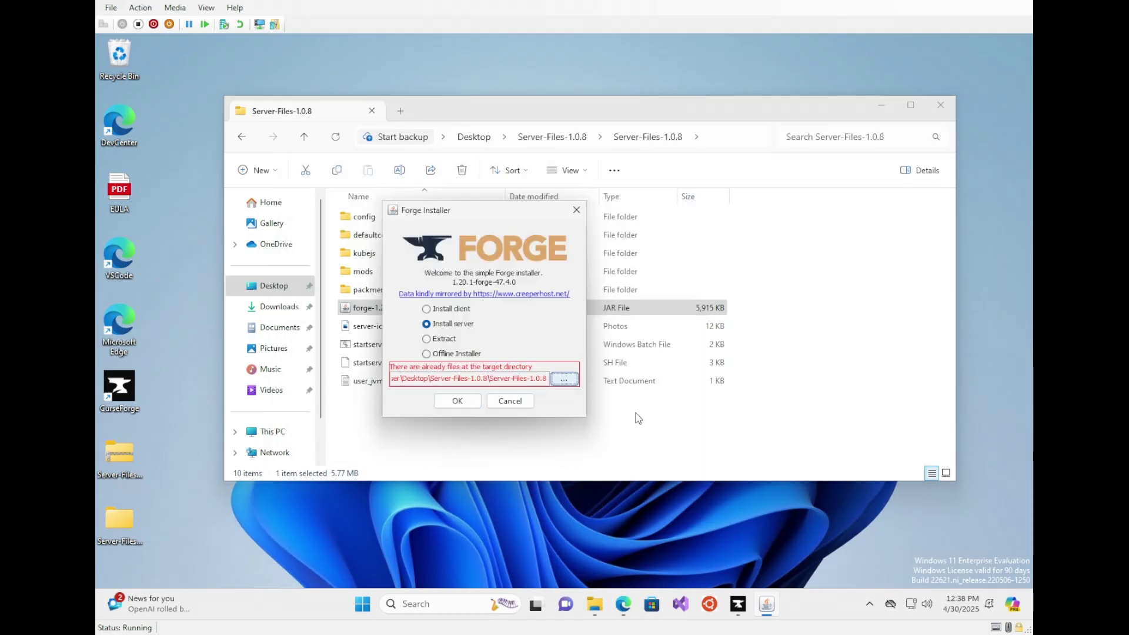
left_click(458, 402)
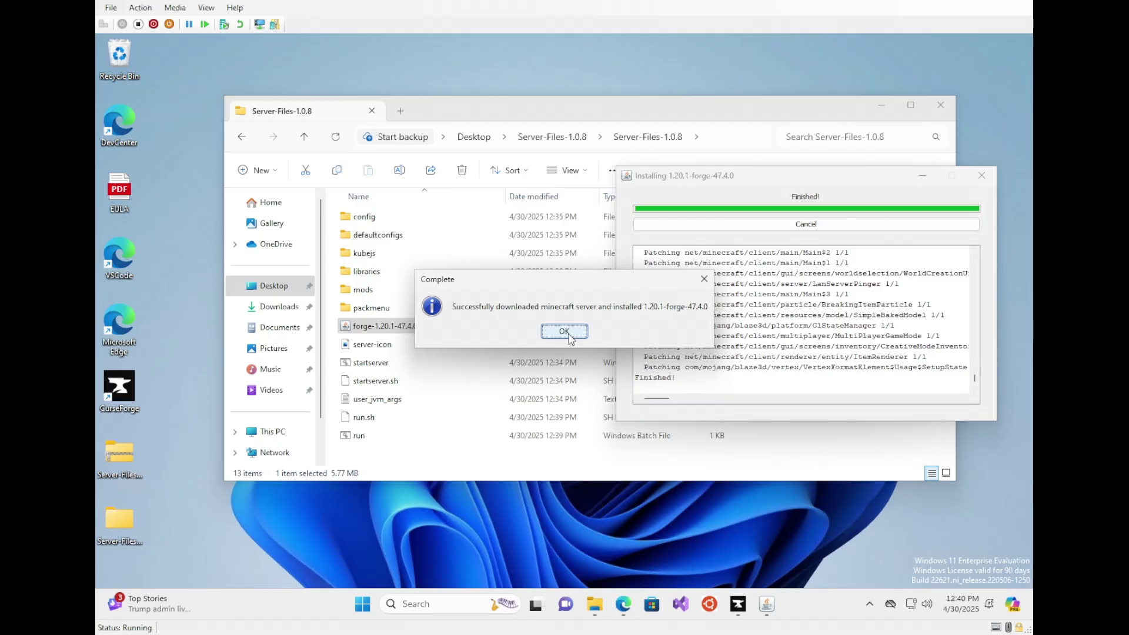
Step: Dismiss the Complete message once the Forge 1.20.1-47.4.0 server install finishes
left_click(564, 331)
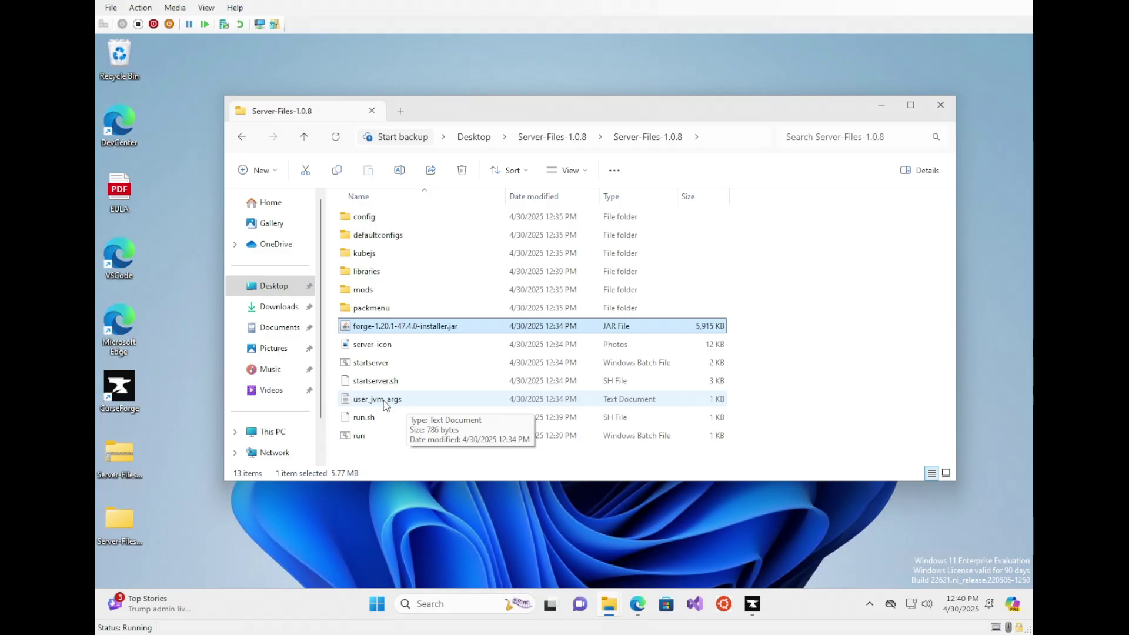
Step: In user_jvm_args, change the maximum RAM from -Xmx8G to -Xmx10G
double_click(419, 403)
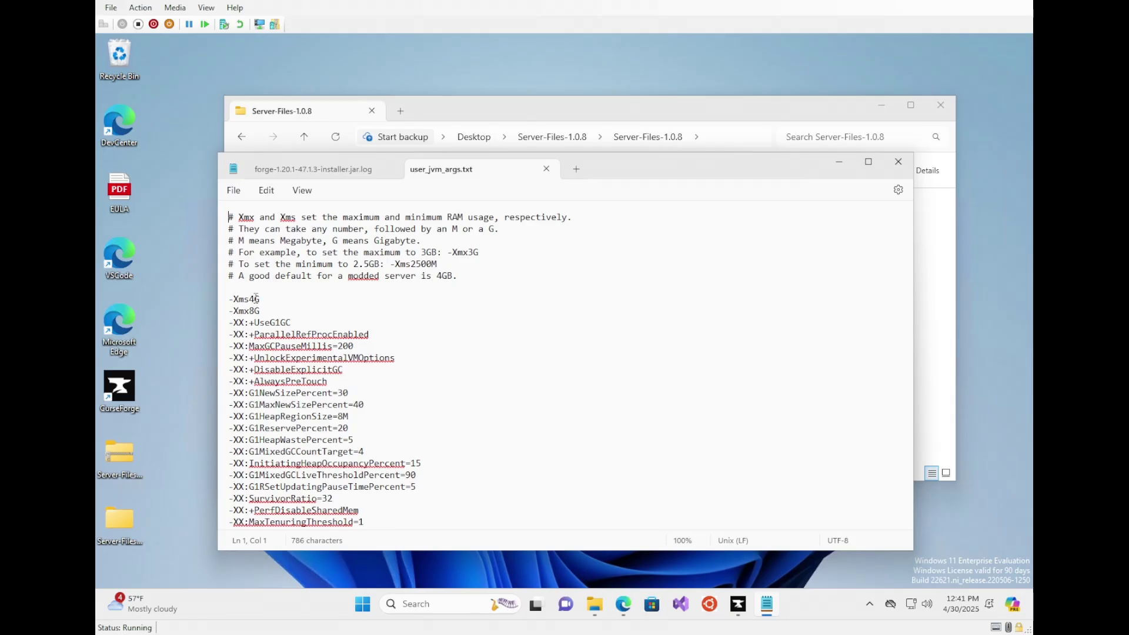
left_click(254, 299)
left_click_drag(251, 311, 256, 311)
type("10")
Step: Save user_jvm_args.txt and close Notepad without saving the installer log
left_click(233, 190)
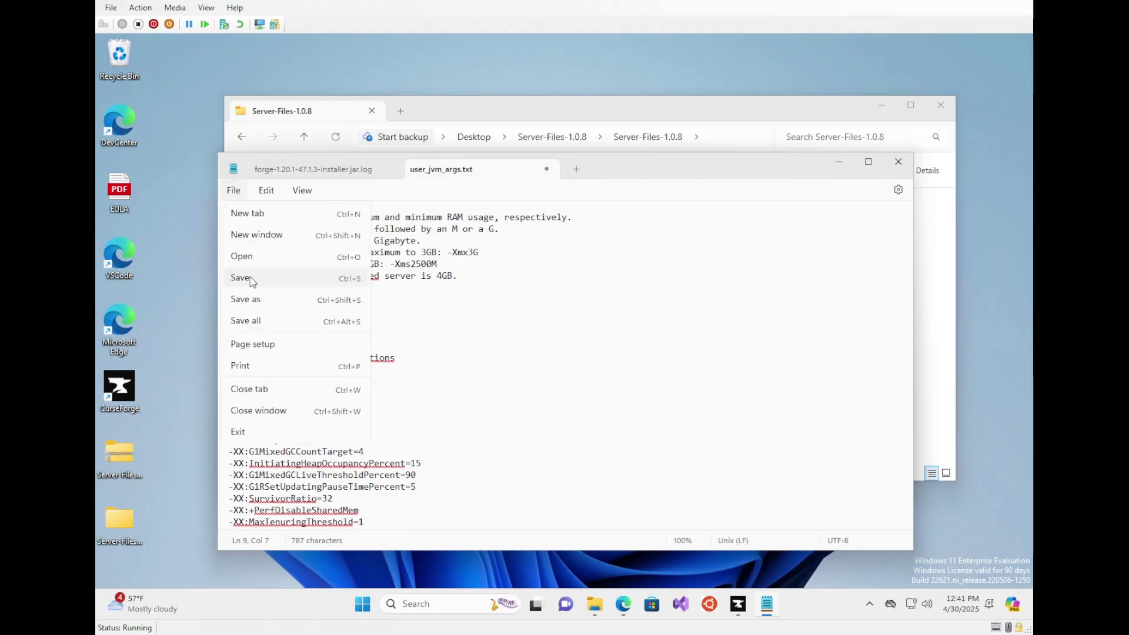
left_click(276, 277)
left_click(546, 169)
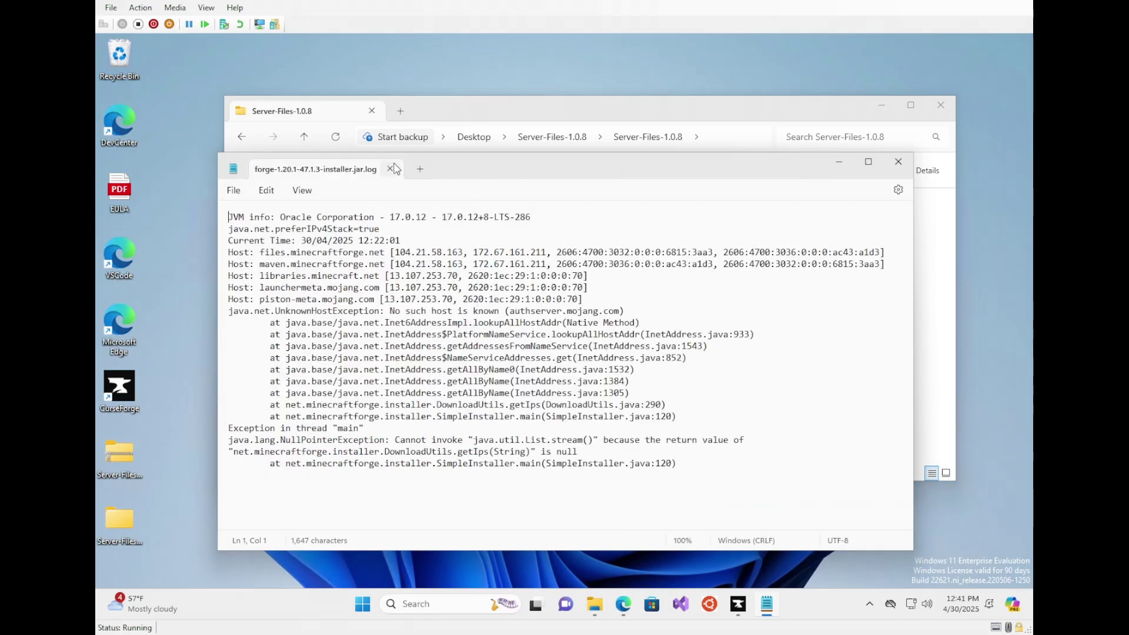
left_click(392, 169)
left_click(564, 392)
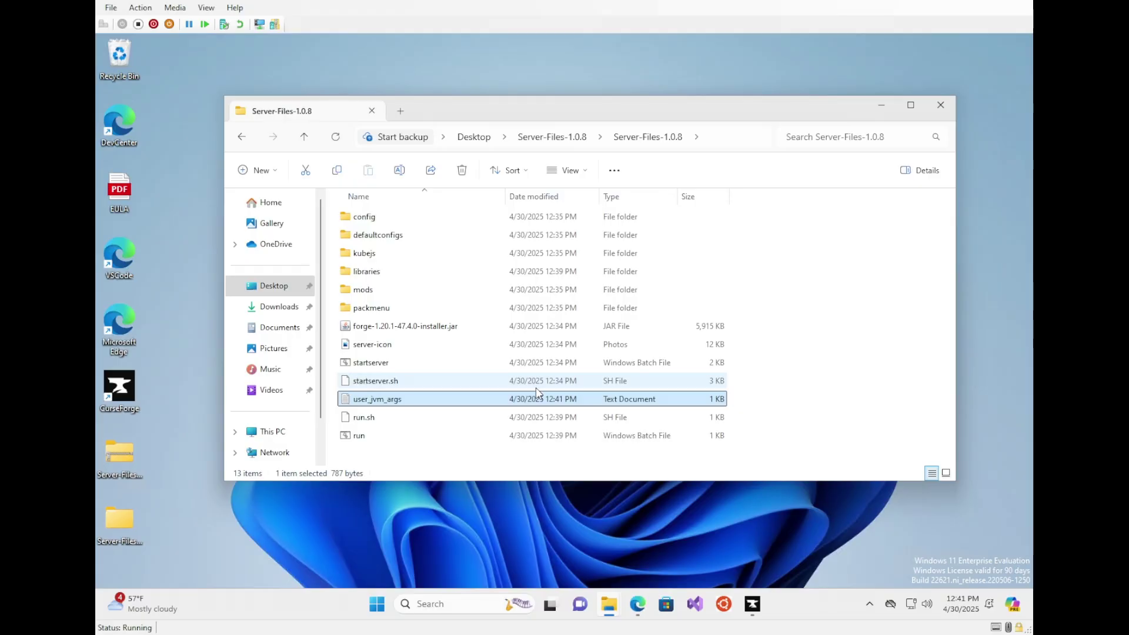
Step: Run startserver despite the unrecognised-app warning, then stop it with Ctrl+C and close the console
left_click(399, 465)
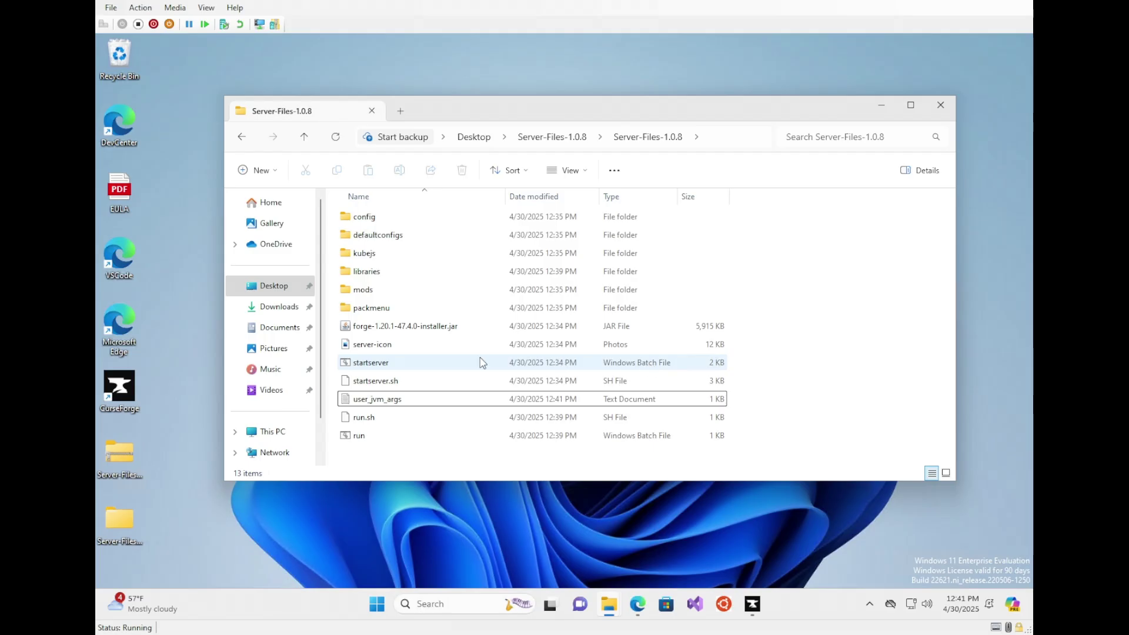
double_click(390, 365)
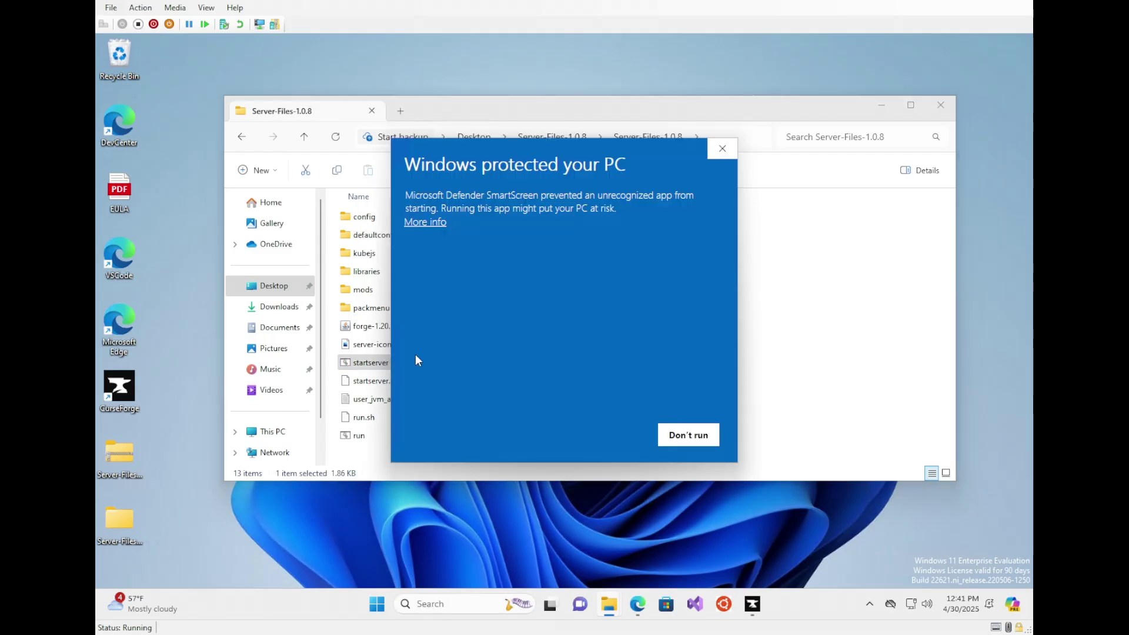
left_click(425, 222)
left_click(606, 435)
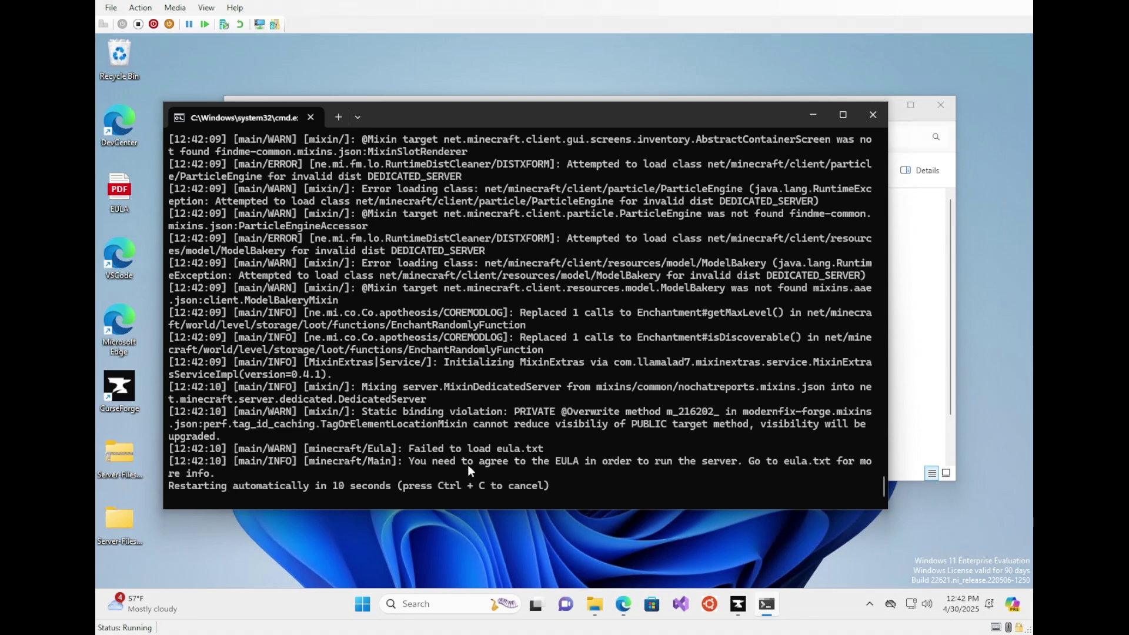
key("ctrl+c")
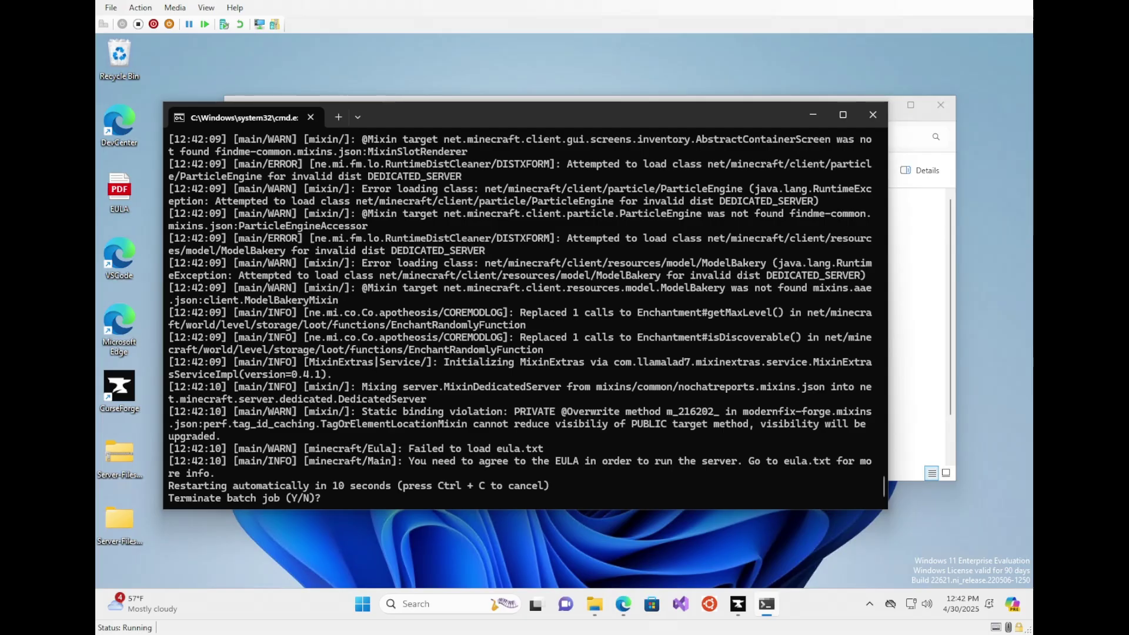
left_click(872, 115)
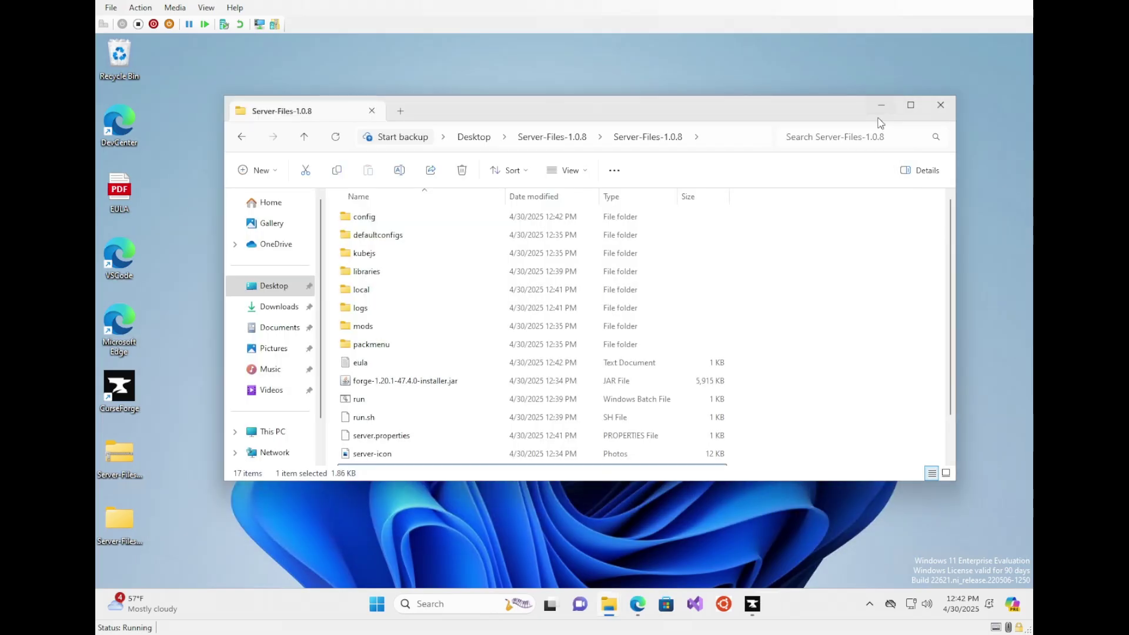
Step: Change eula=false to eula=true in the eula file and save it
double_click(378, 365)
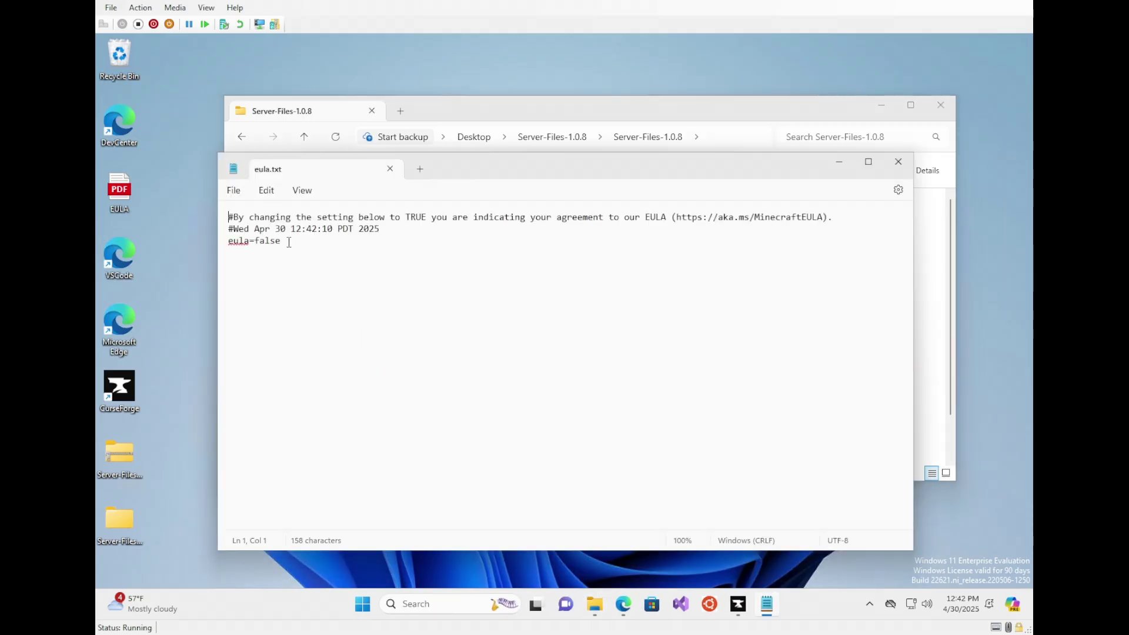
double_click(278, 242)
type("true")
left_click(234, 190)
left_click(257, 275)
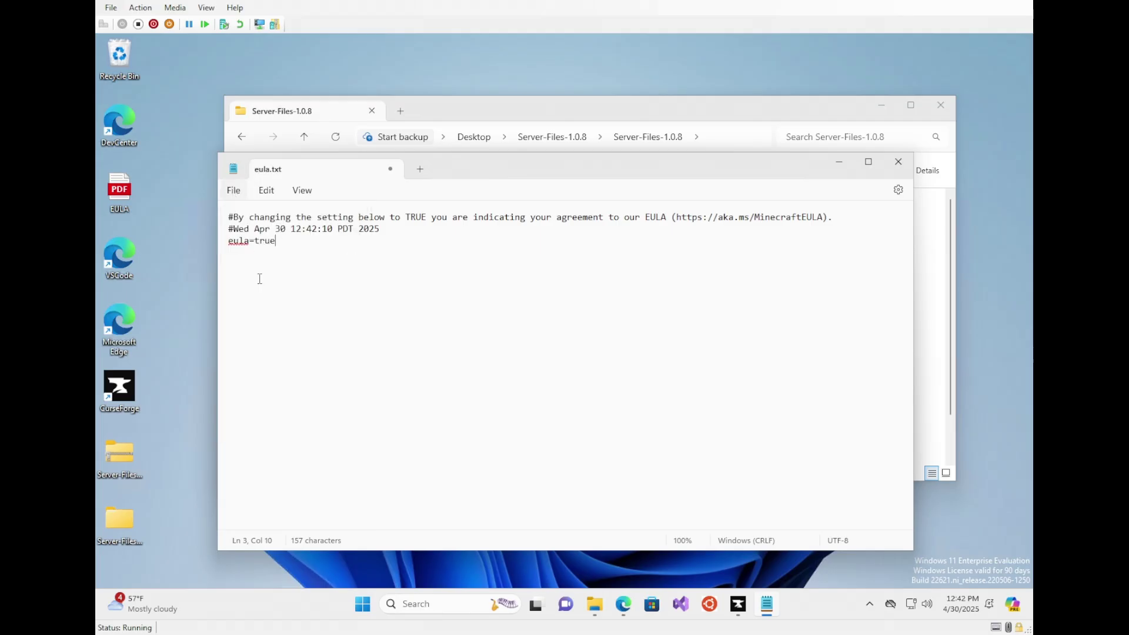
Step: Close the eula file and launch the server with its run script
left_click(390, 169)
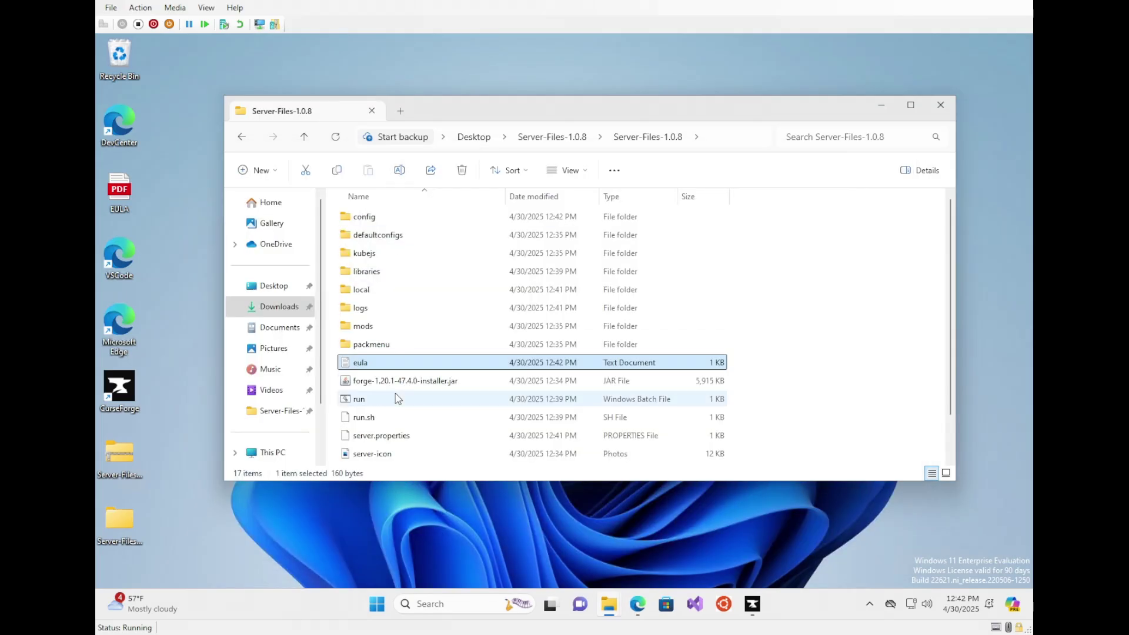
scroll(395, 424, "down", 1)
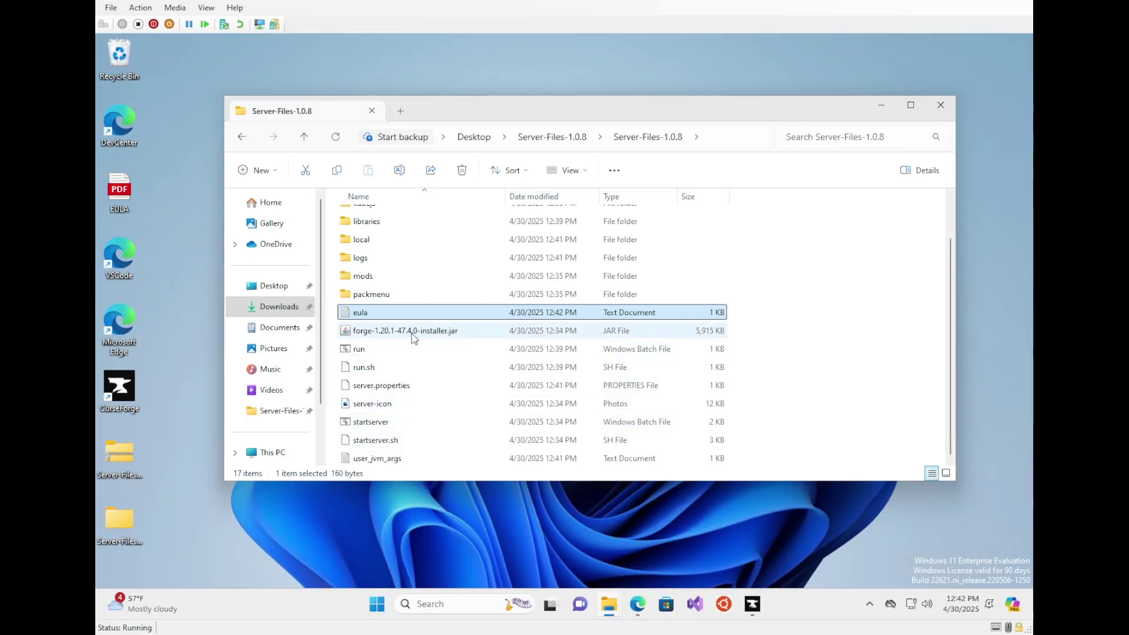
double_click(394, 348)
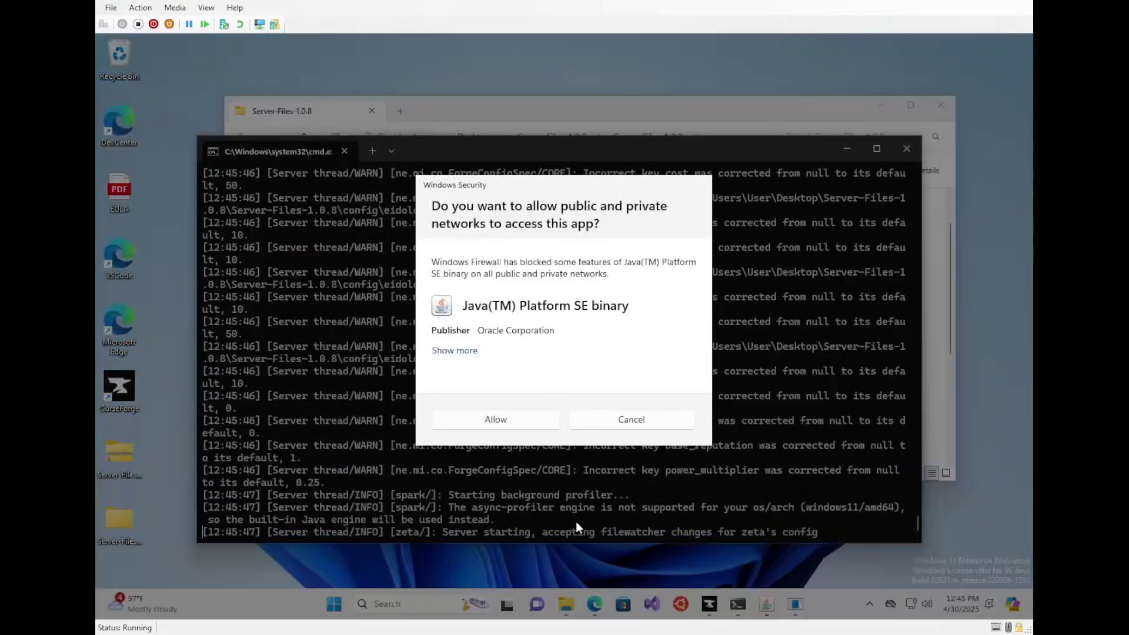
Step: Allow Java through the Windows firewall so the server keeps loading
left_click(507, 425)
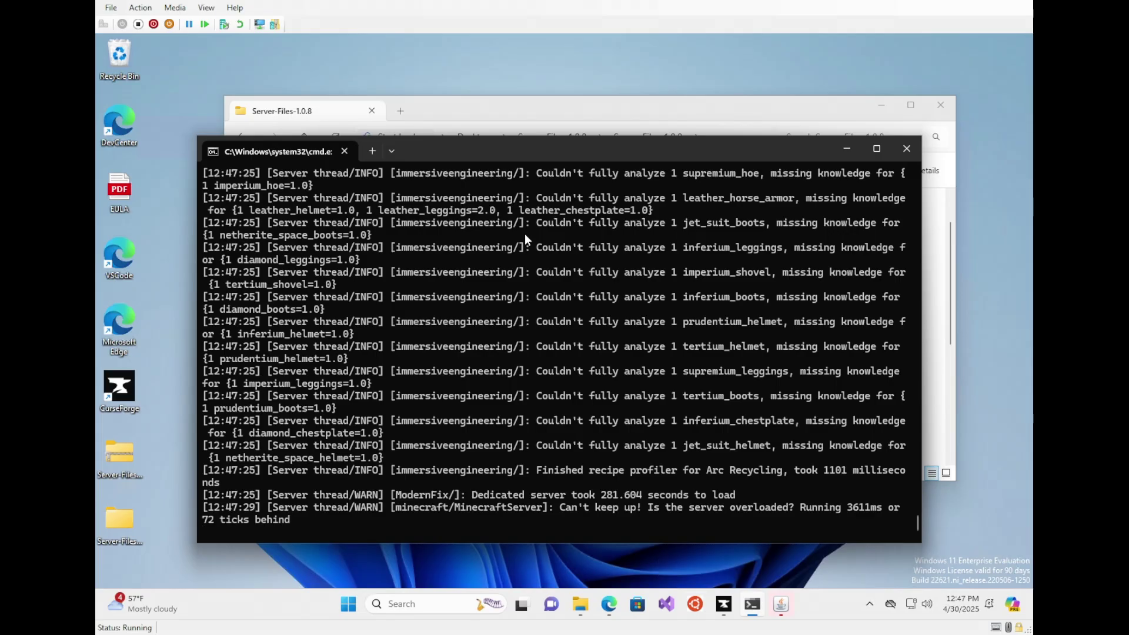
scroll(524, 234, "up", 10)
scroll(525, 234, "up", 20)
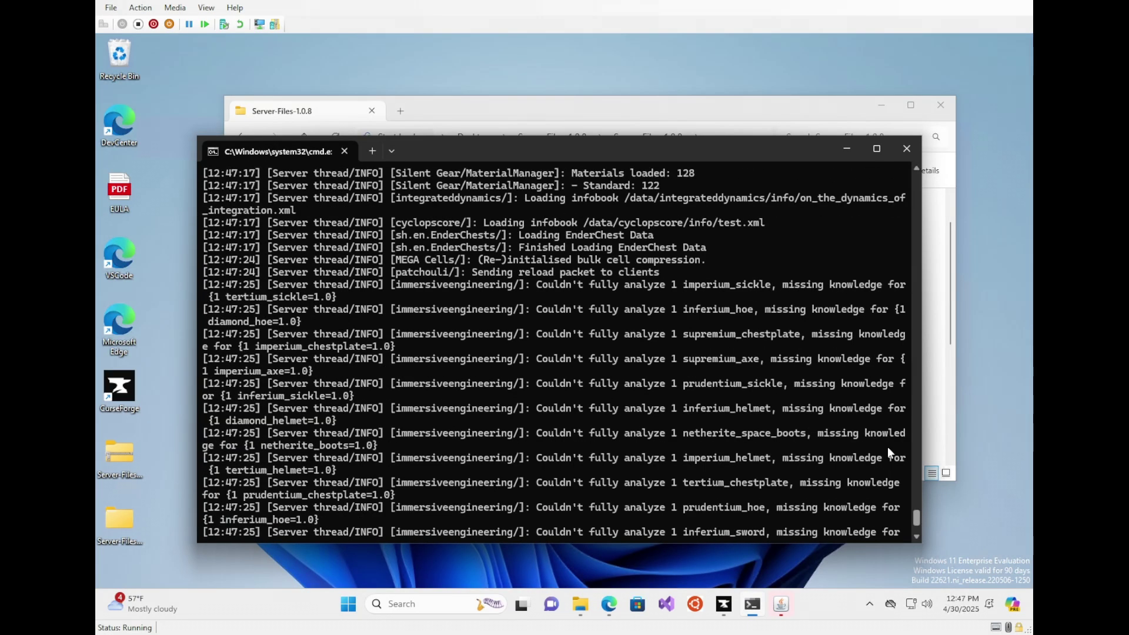
scroll(831, 422, "down", 20)
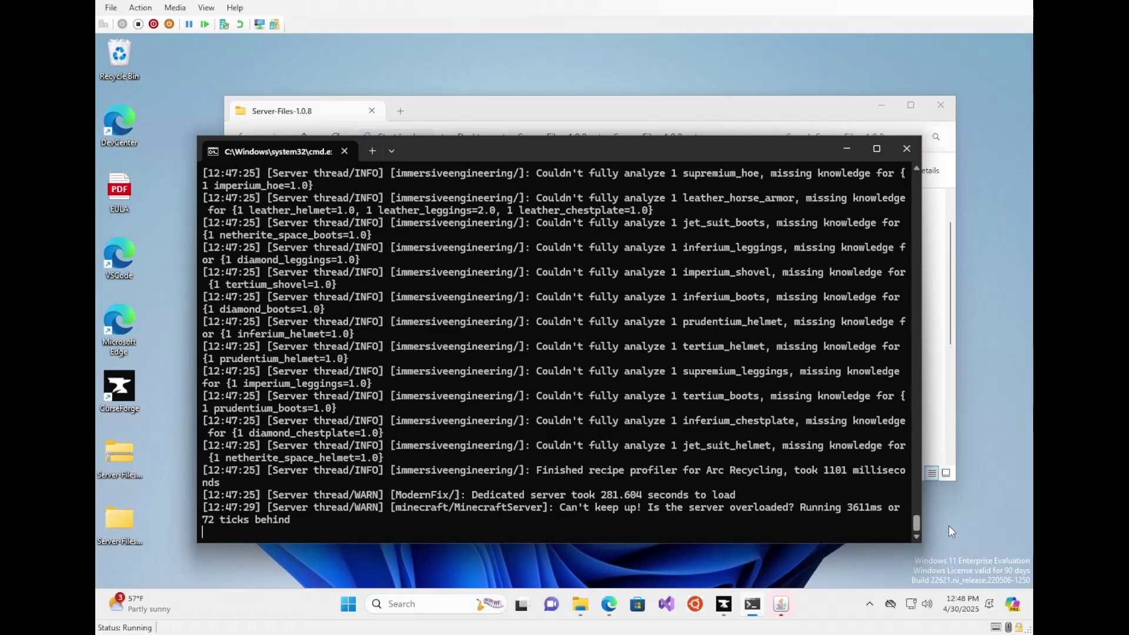
Step: Review the server's startup log, then paste the copied text string at the console prompt
left_click_drag(916, 525, 916, 509)
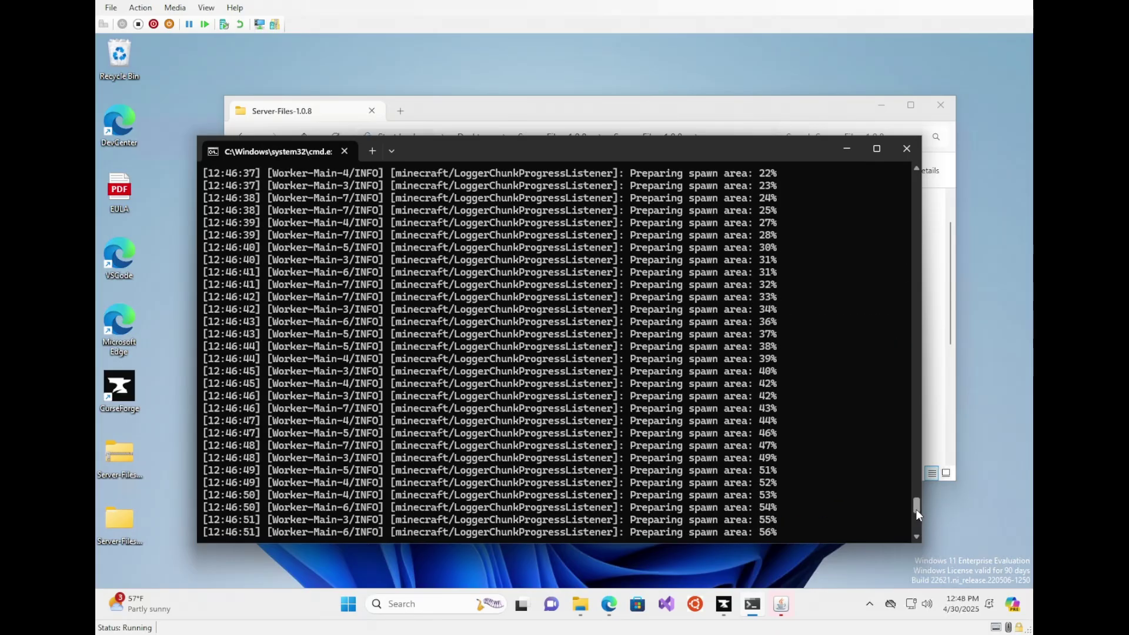
scroll(764, 494, "down", 10)
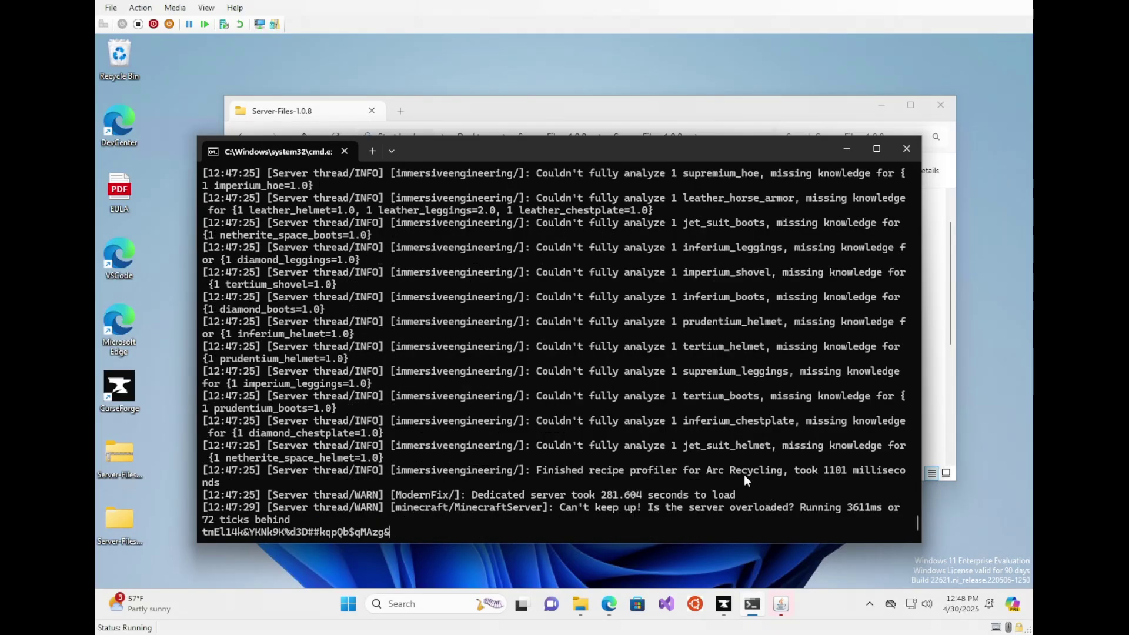
scroll(743, 475, "up", 3)
left_click_drag(919, 524, 916, 510)
scroll(870, 490, "up", 3)
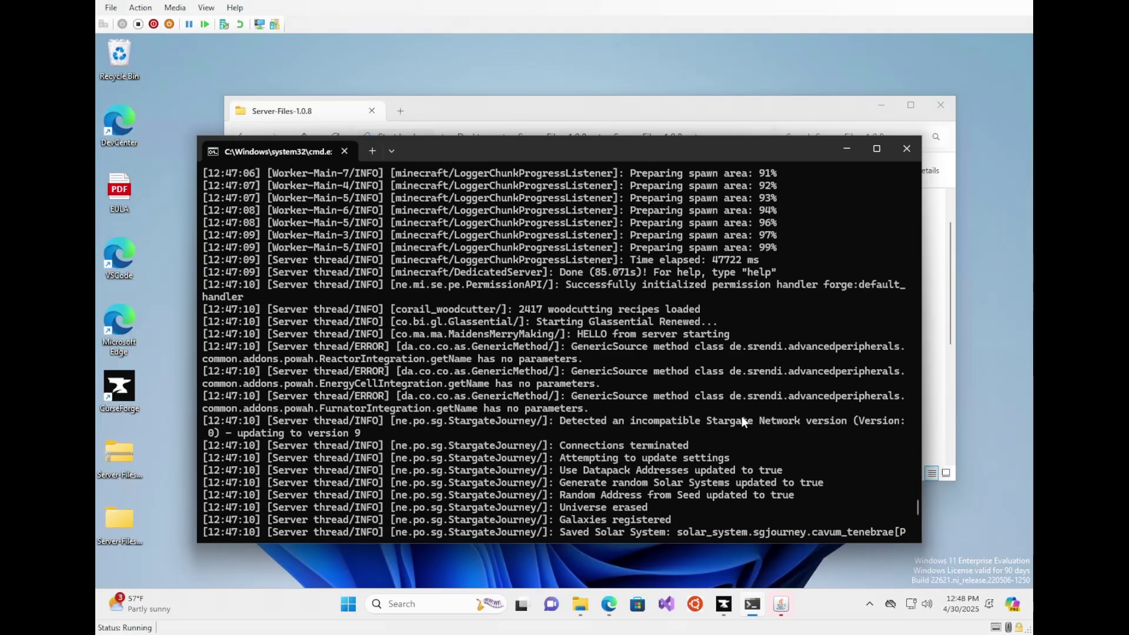
scroll(741, 415, "down", 15)
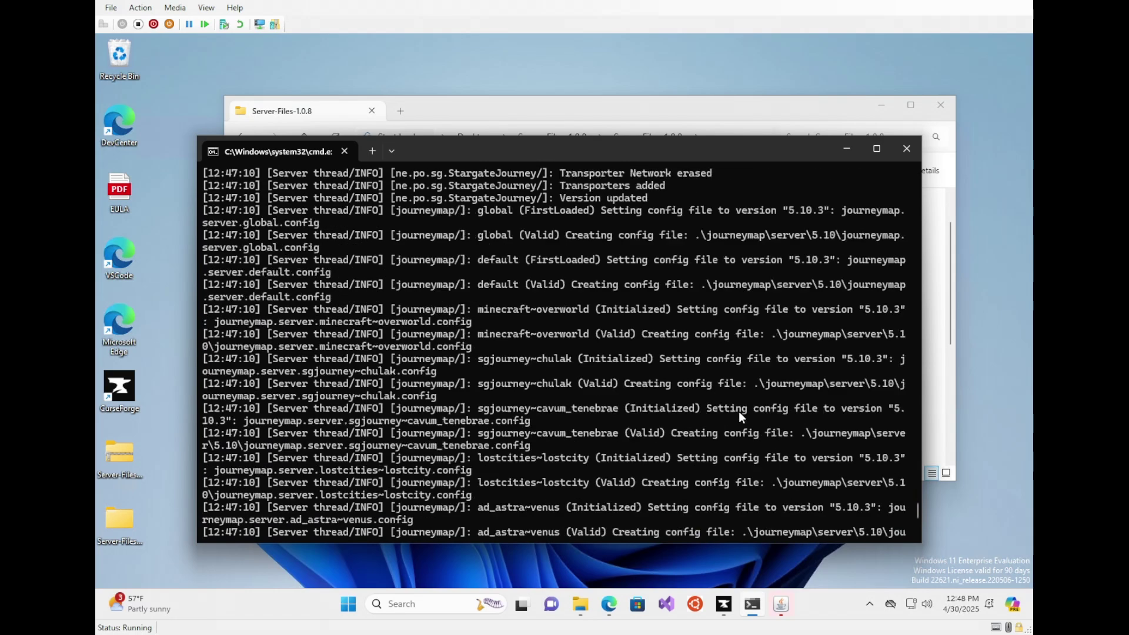
scroll(738, 411, "down", 10)
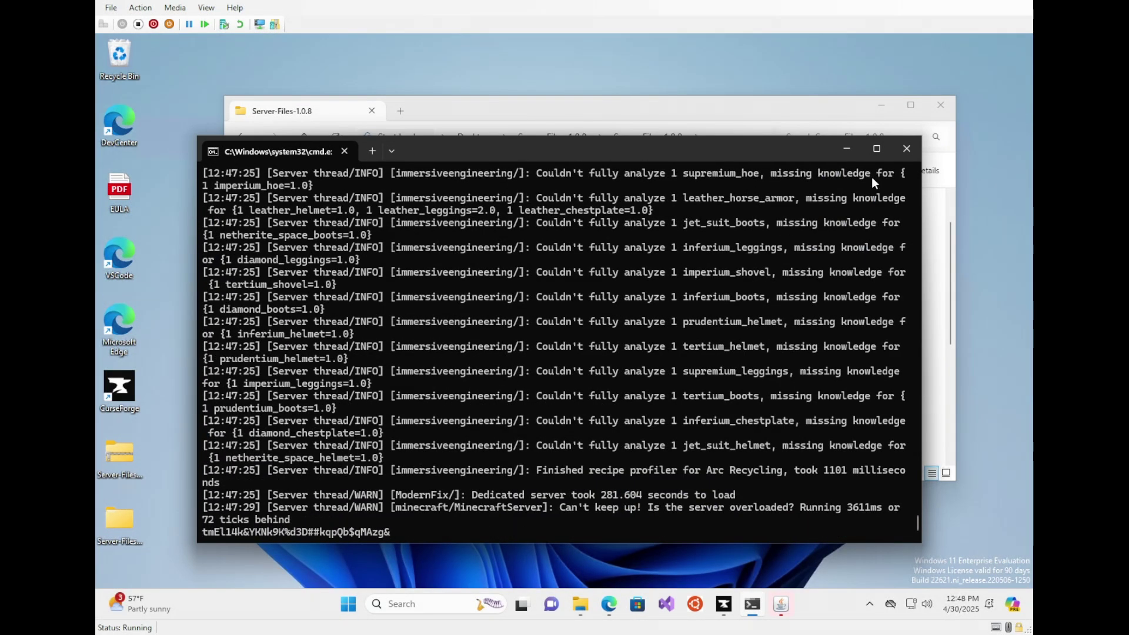
Step: Close the server console and Server-Files-1.0.8 folder, then bring Edge back to the Unraid dashboard
left_click(908, 146)
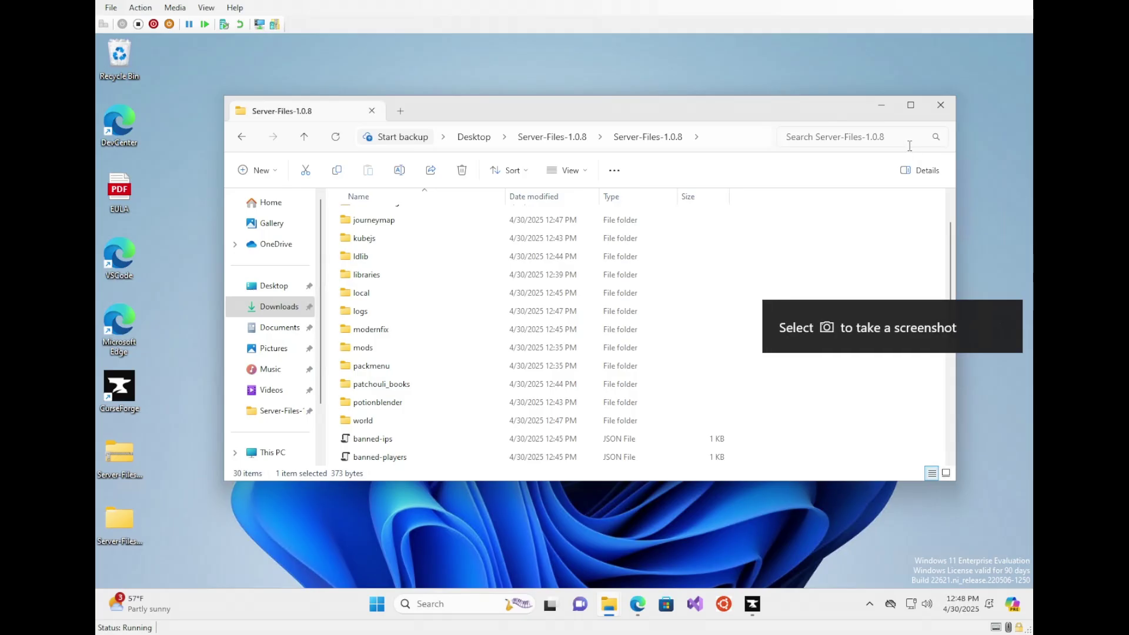
left_click(944, 108)
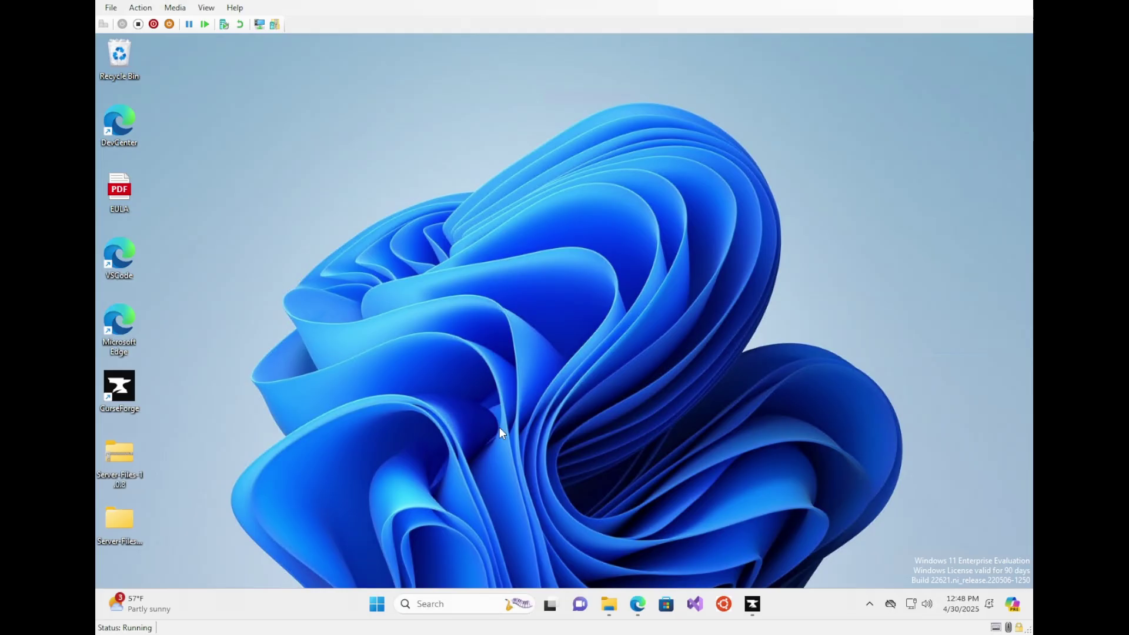
left_click(640, 610)
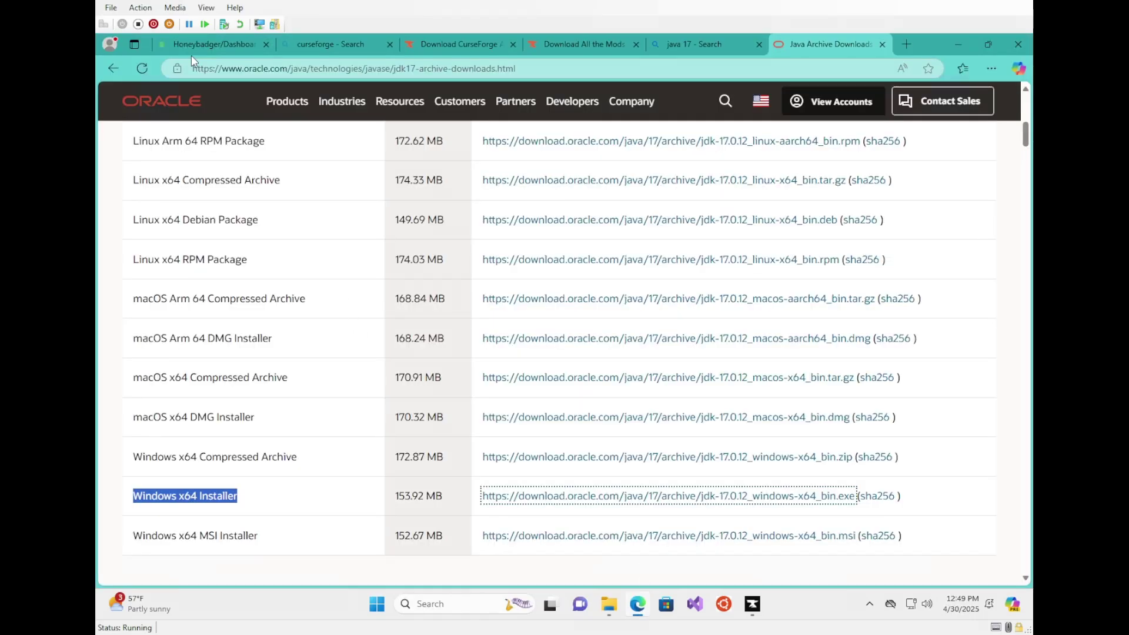
left_click(194, 43)
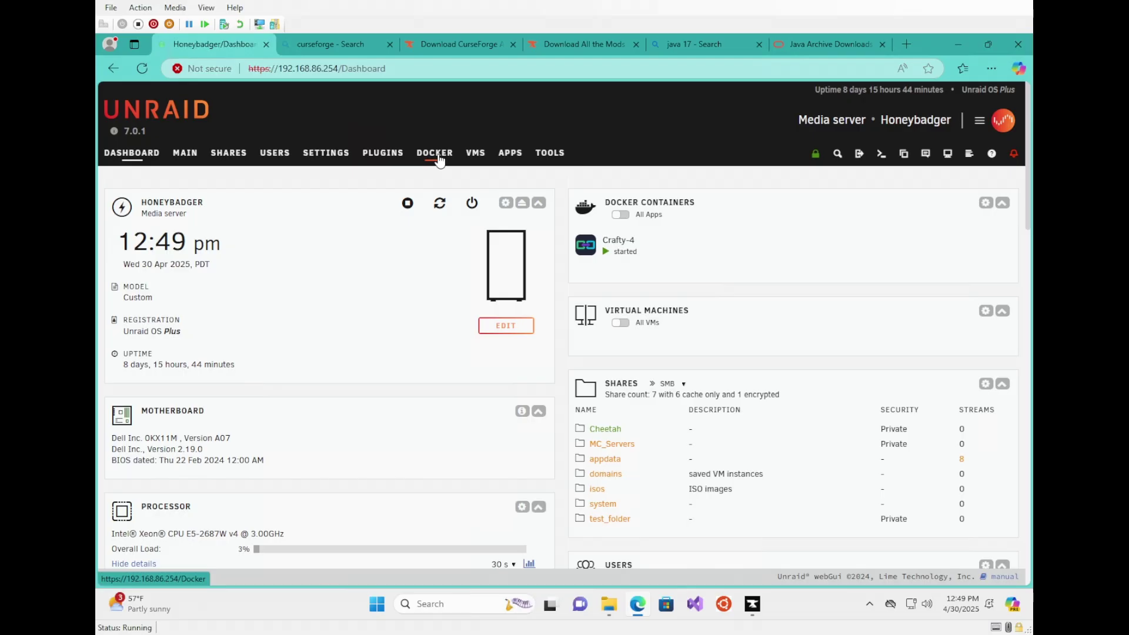
Step: Confirm Crafty-4 is running on the Docker page, then open the Shares list
left_click(439, 159)
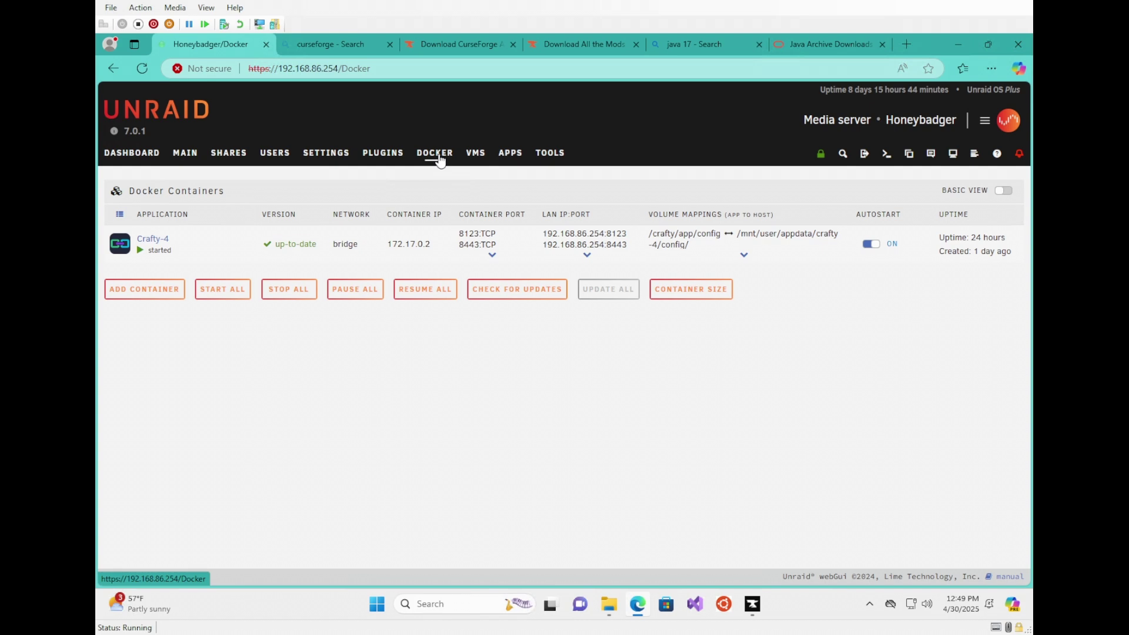
left_click(216, 157)
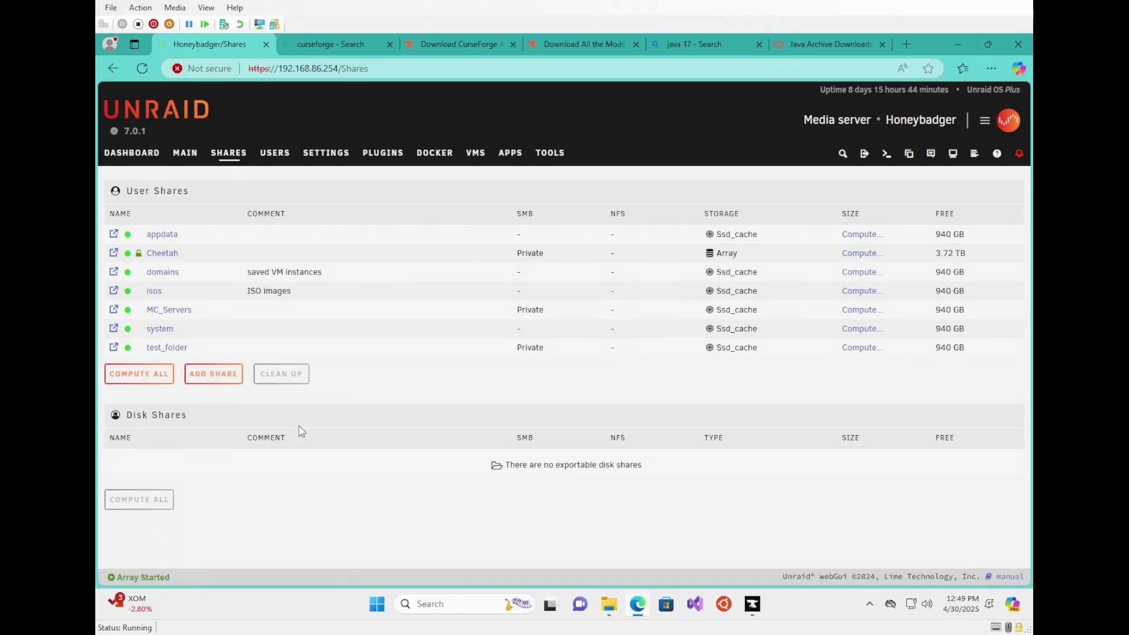
mouse_move(611, 610)
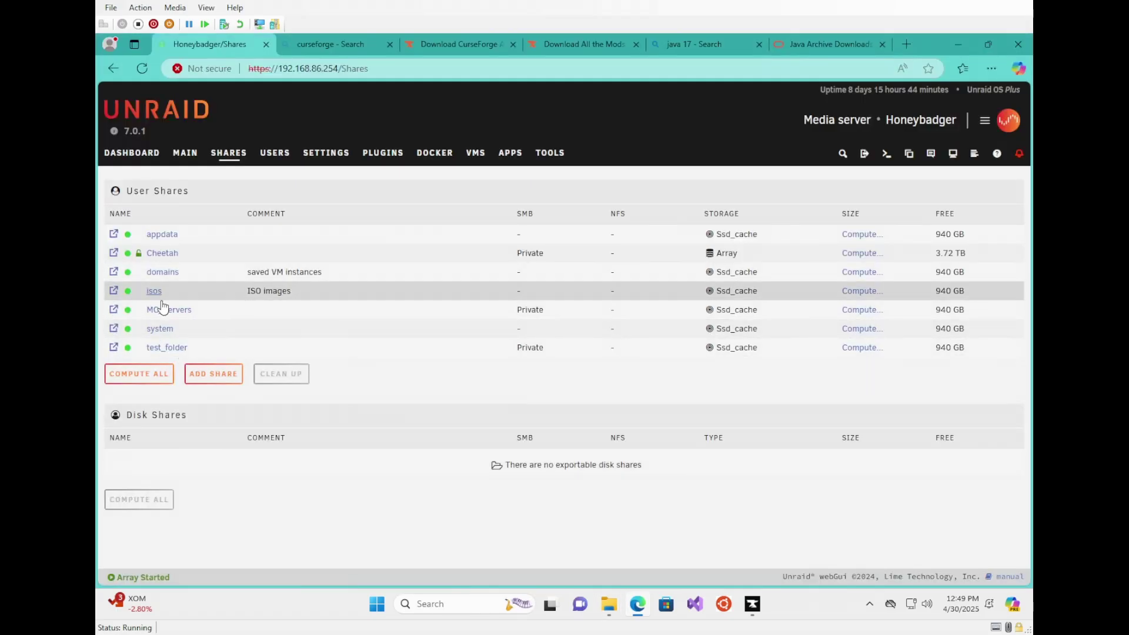
Step: Create a new share named test2 on Ssd_cache with High-water allocation
left_click(217, 380)
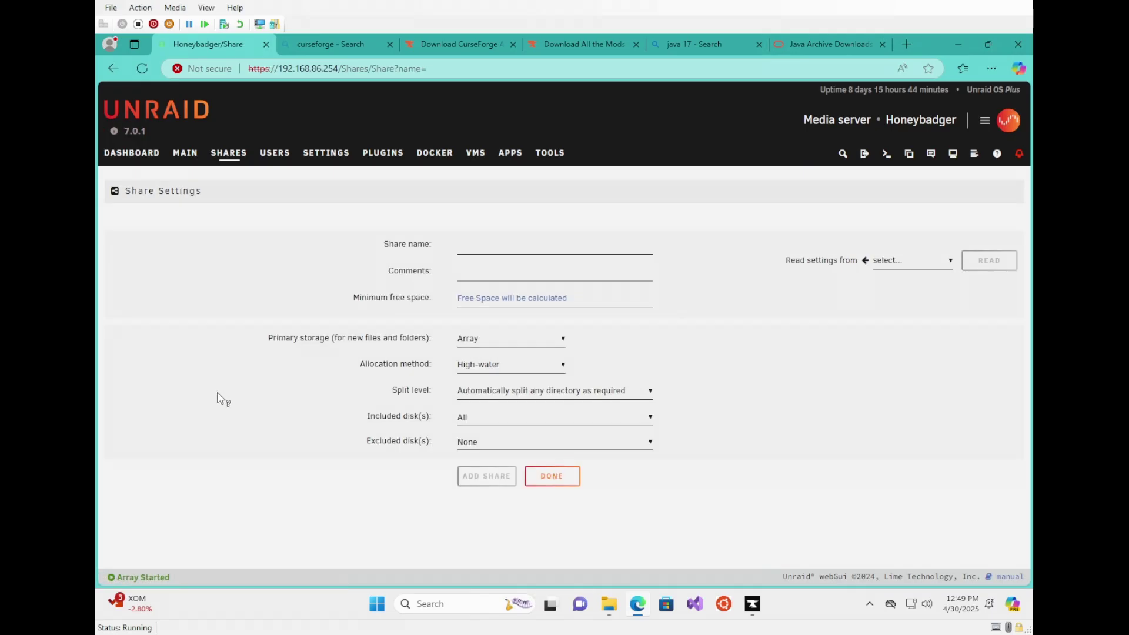
left_click(604, 250)
type("test2")
left_click(538, 373)
left_click(539, 374)
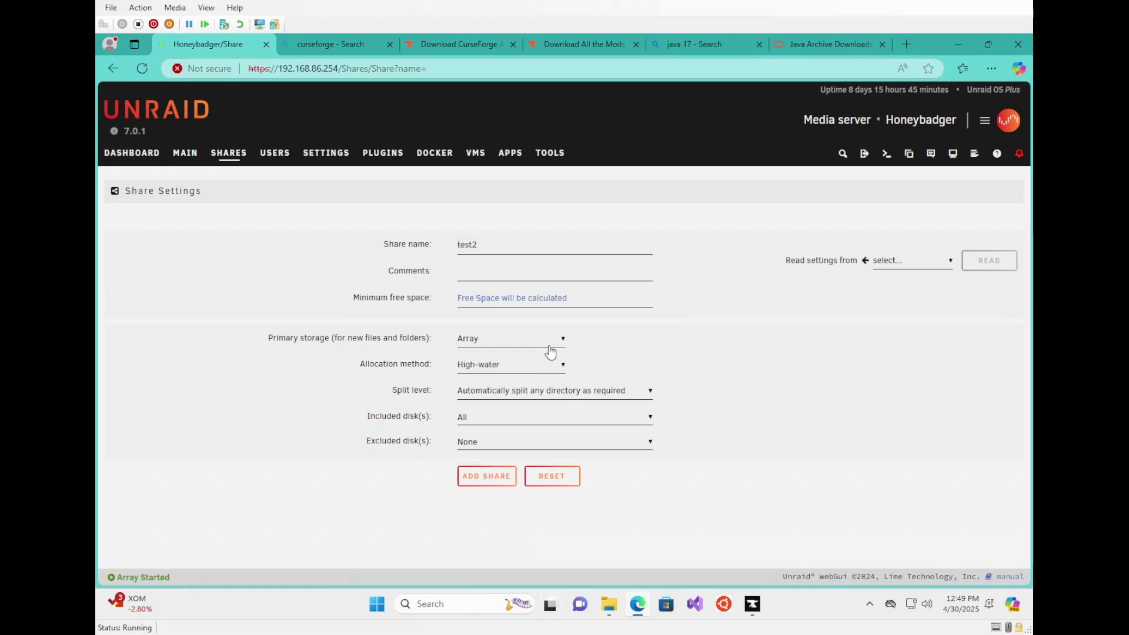
left_click(547, 344)
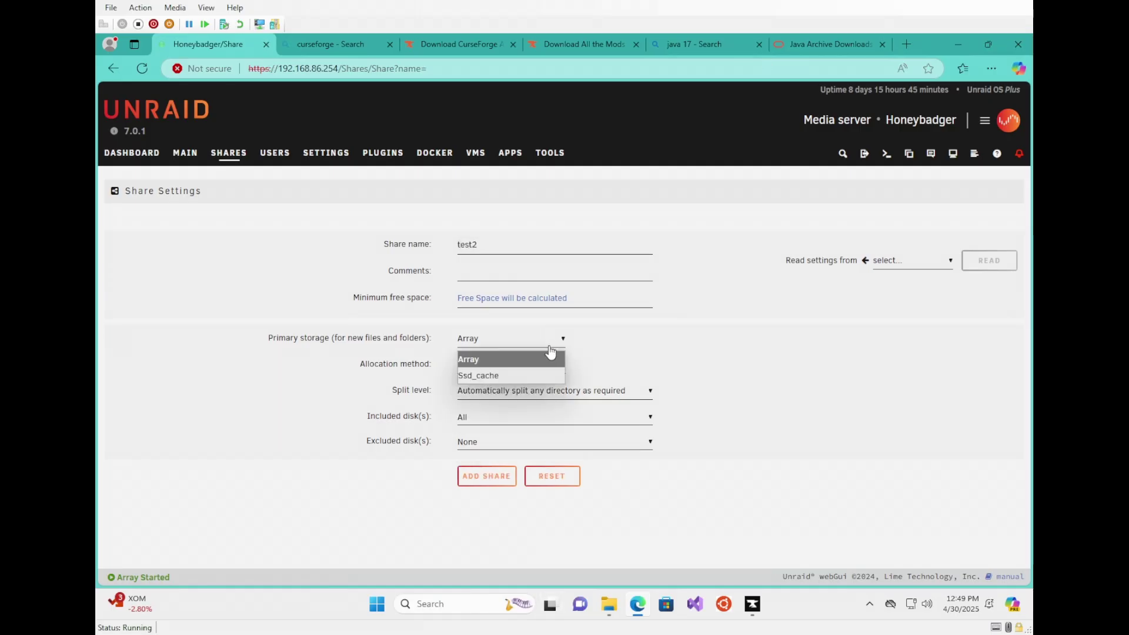
left_click(503, 378)
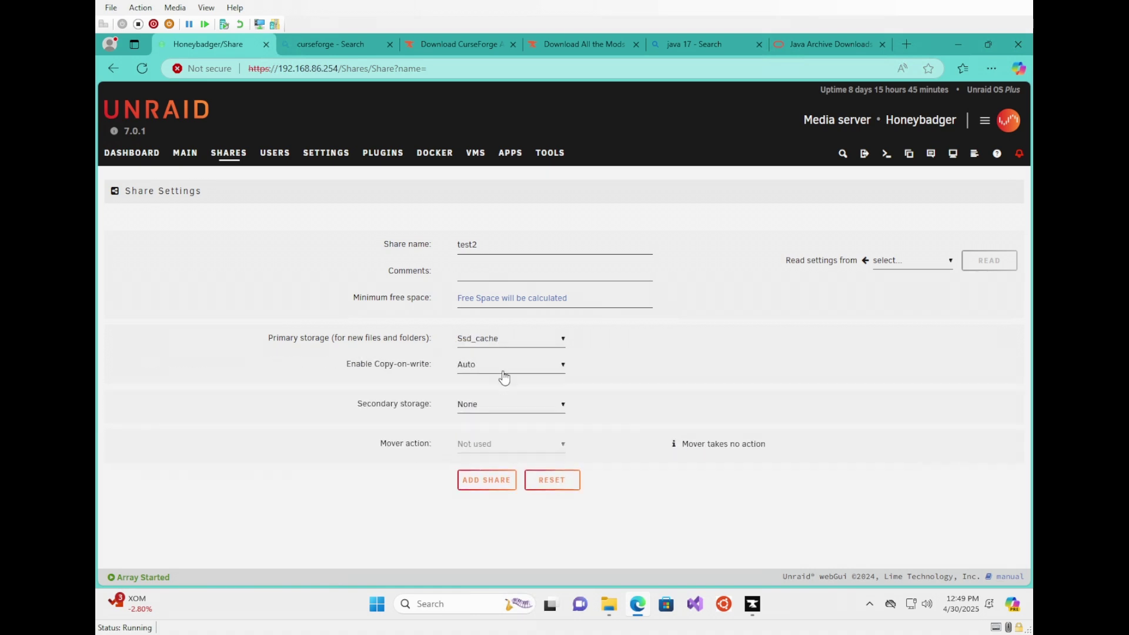
left_click(490, 481)
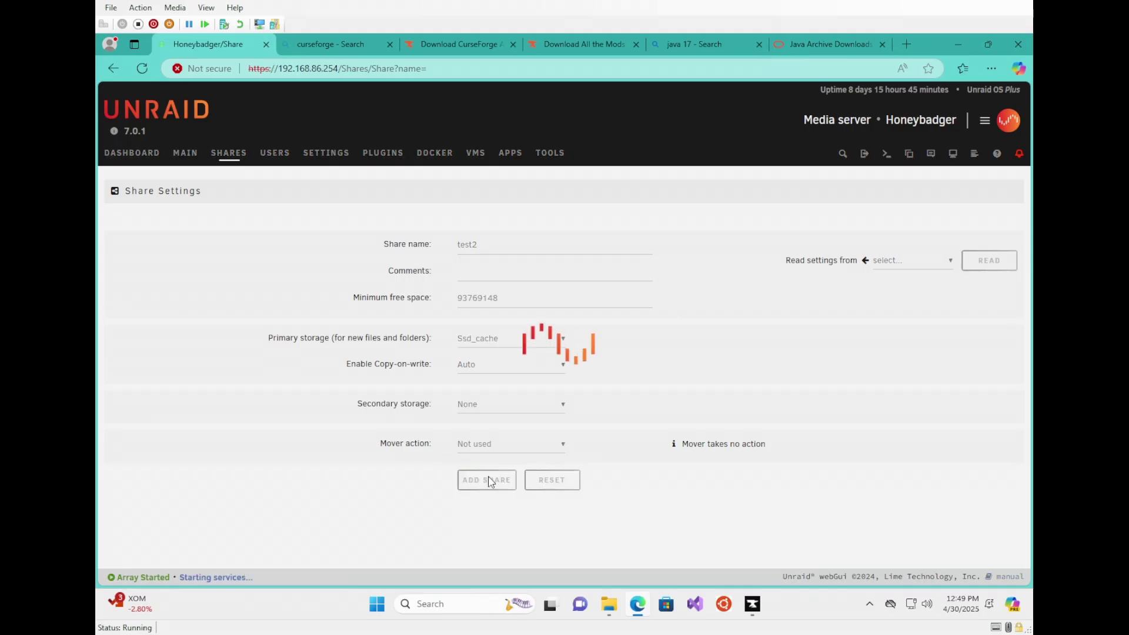
Step: Export test2 over SMB with Private security and apply it
scroll(491, 482, "down", 4)
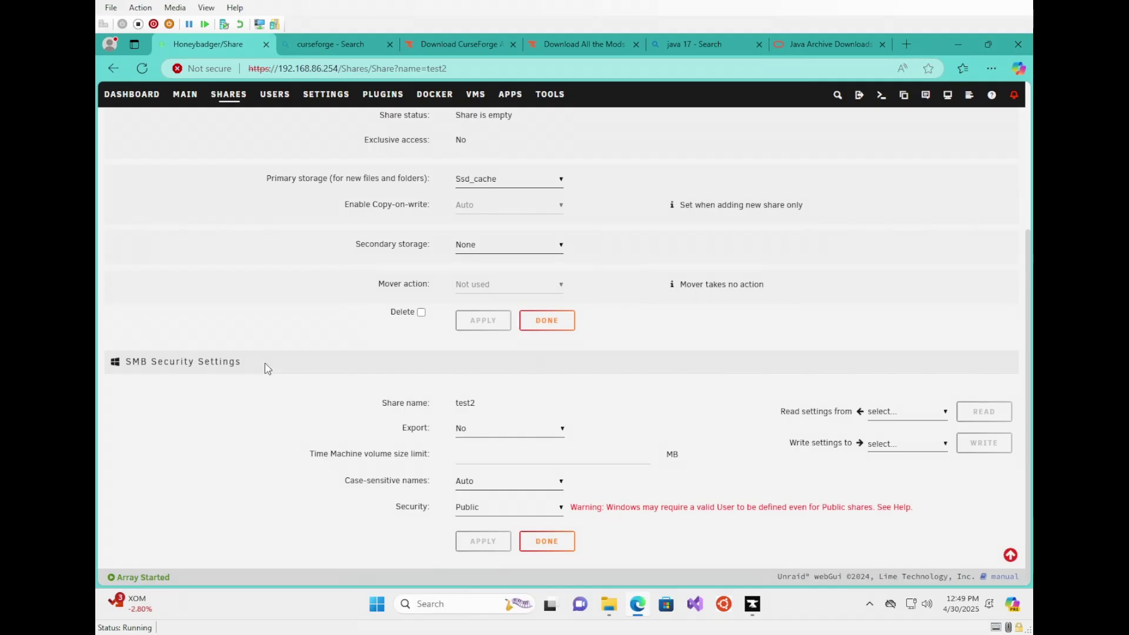
left_click(525, 435)
left_click(515, 466)
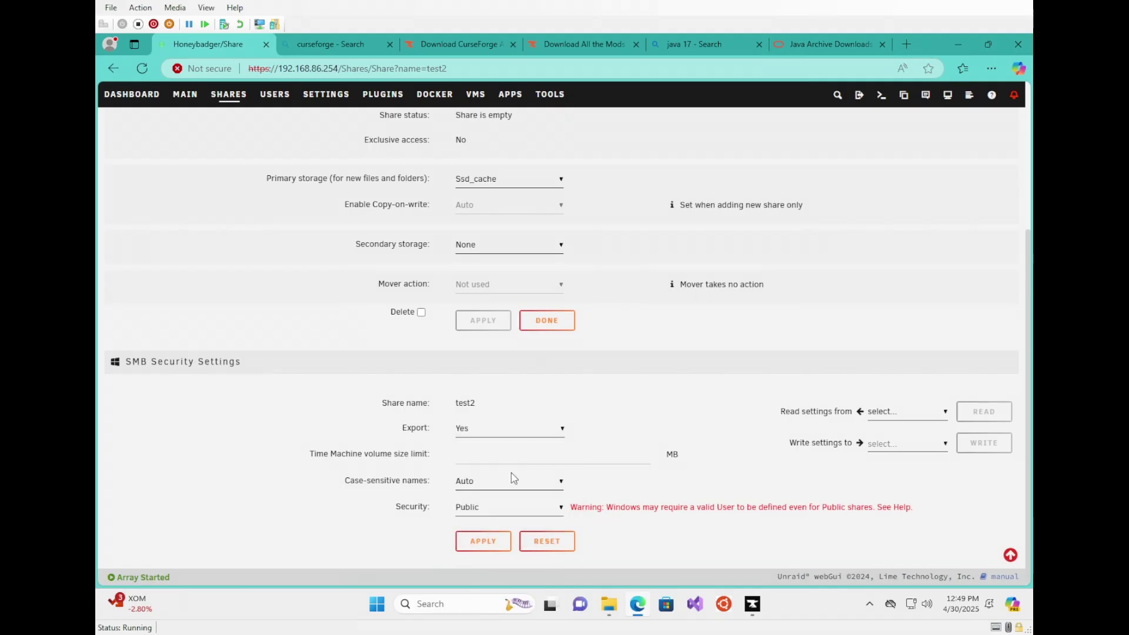
left_click(479, 510)
left_click(491, 562)
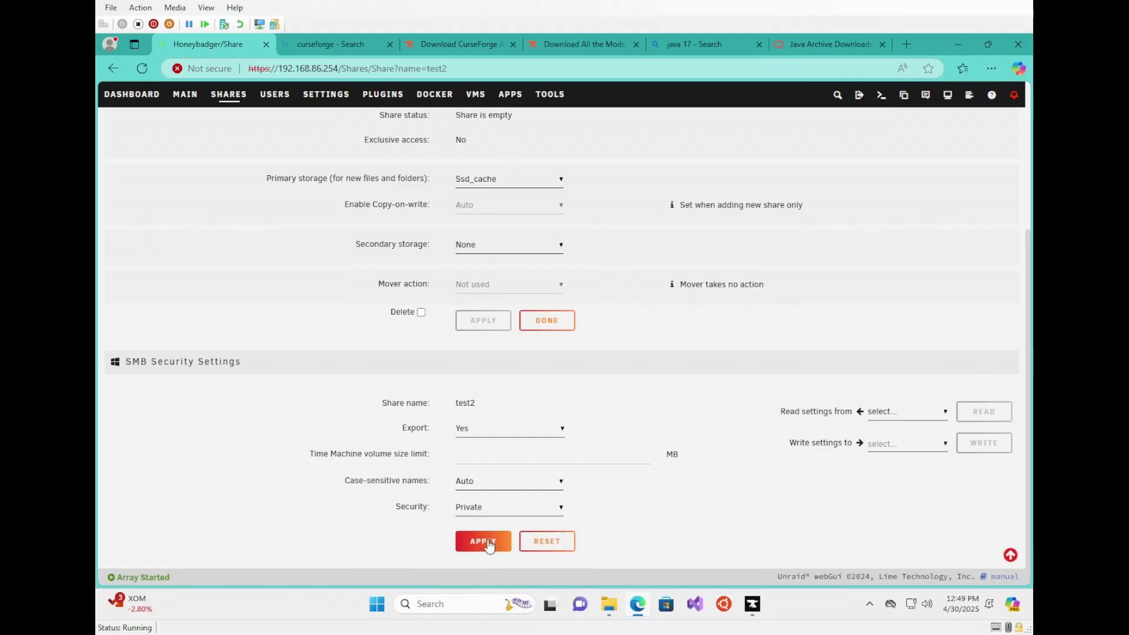
left_click(486, 540)
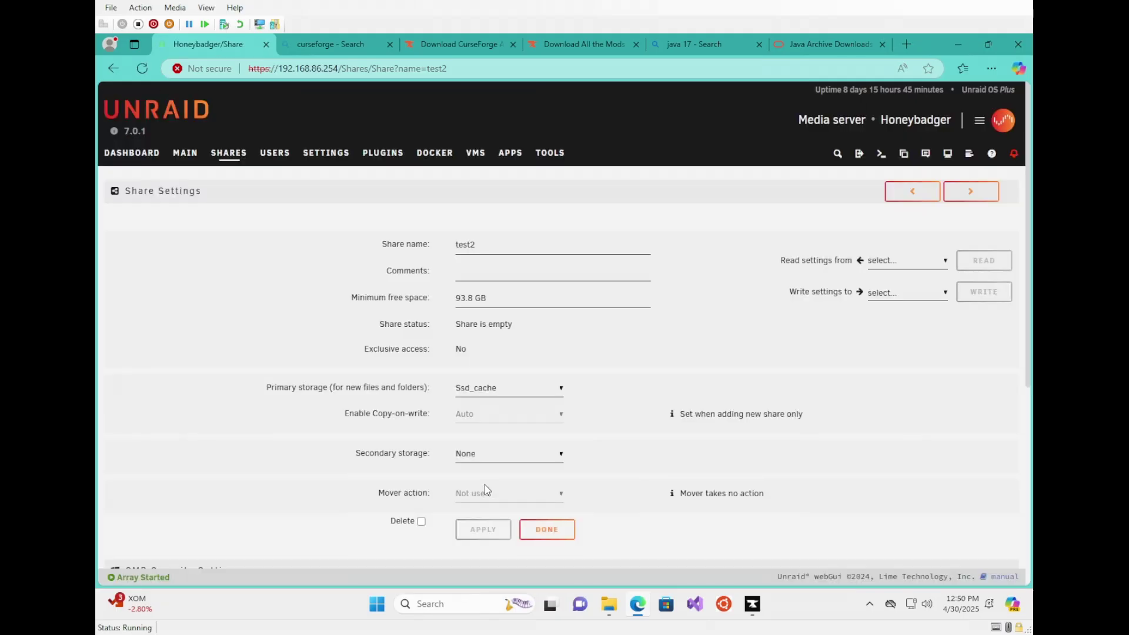
Step: Set the user's SMB access to test2 to Read/Write and apply it
scroll(486, 488, "down", 6)
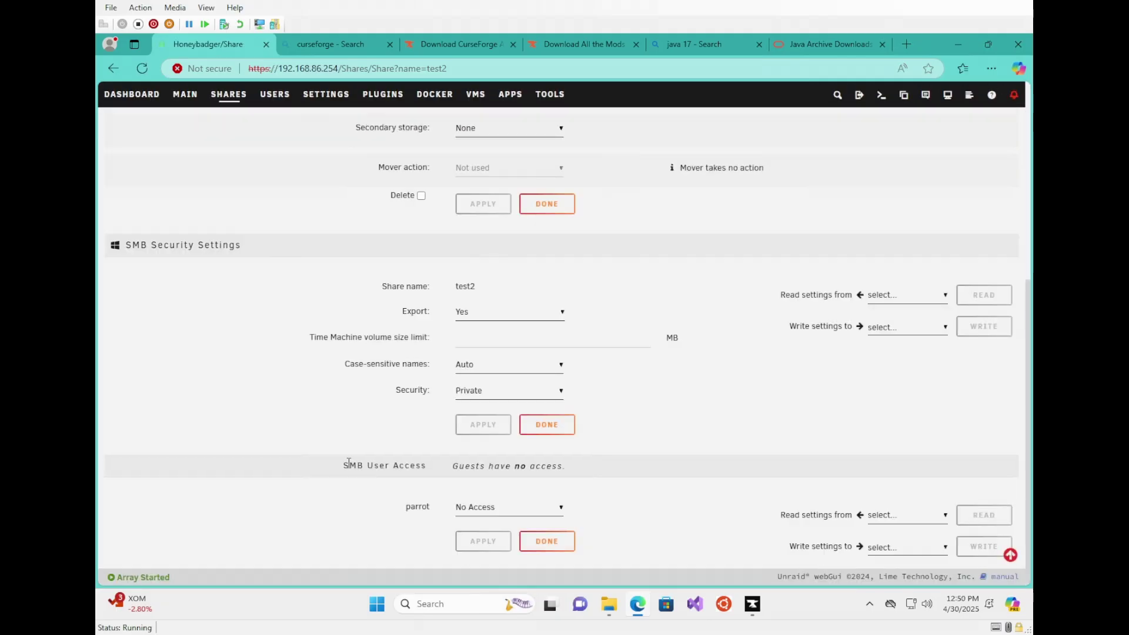
left_click_drag(348, 463, 600, 458)
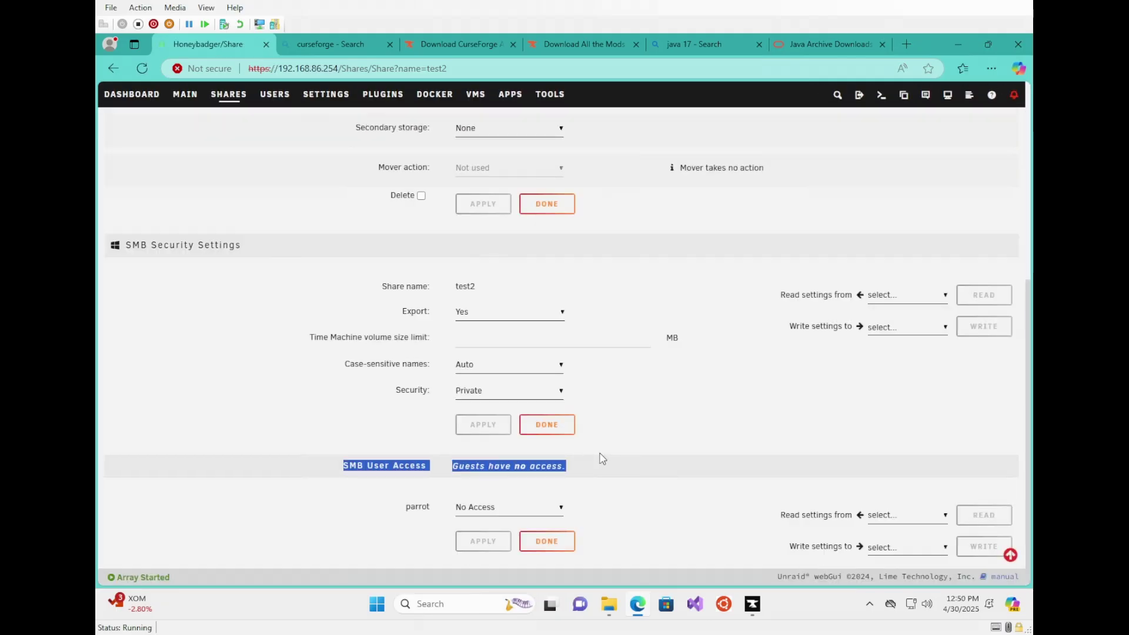
left_click(515, 510)
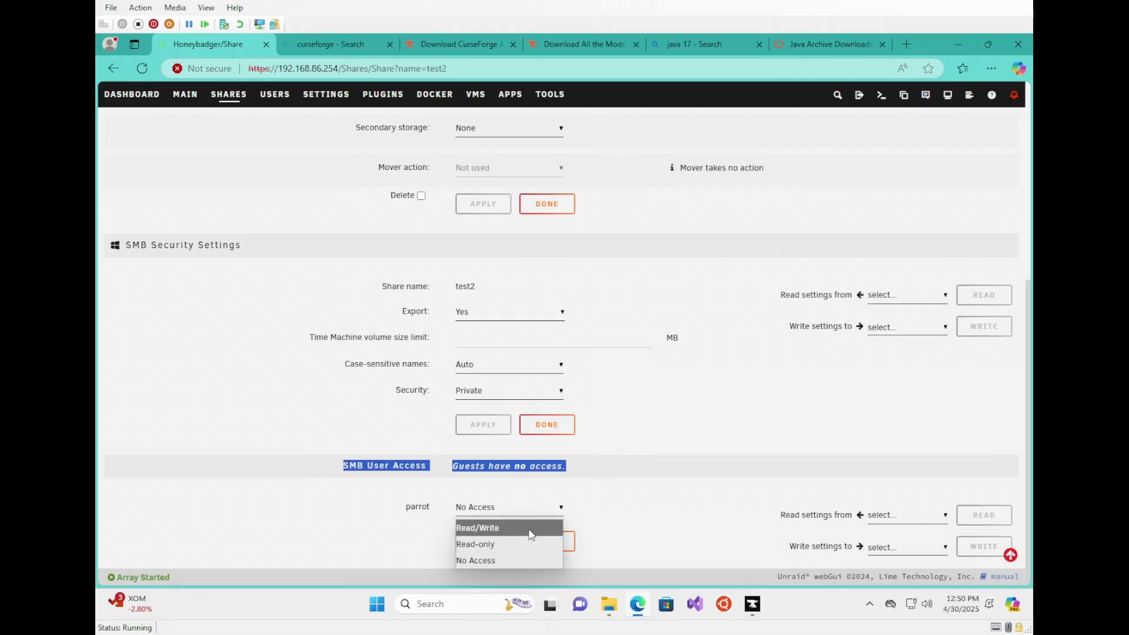
left_click(531, 527)
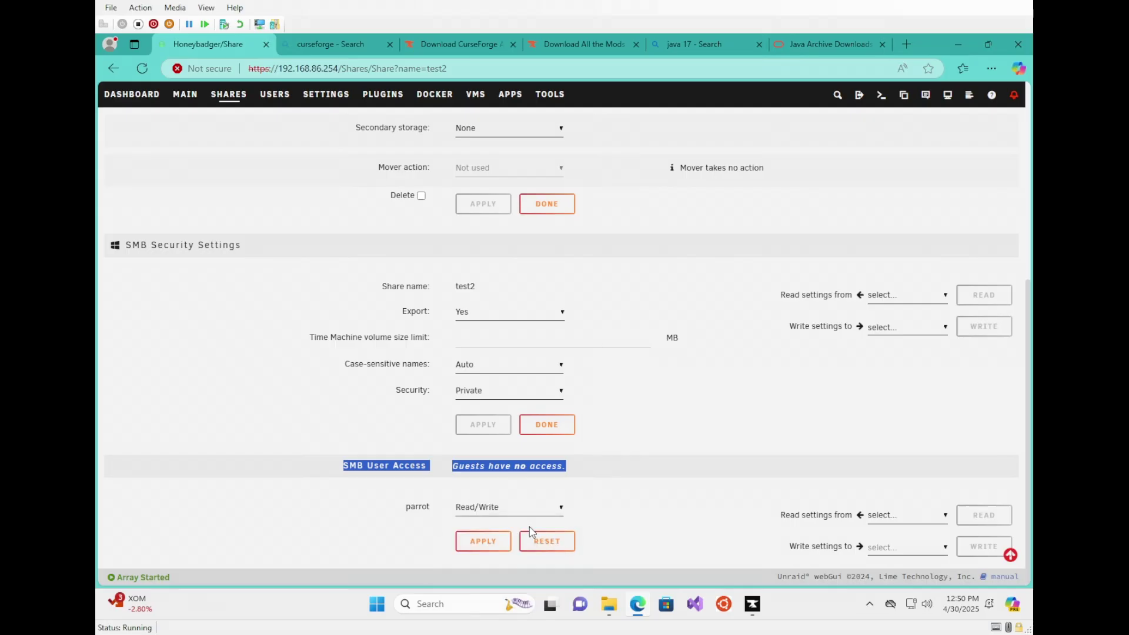
left_click(488, 542)
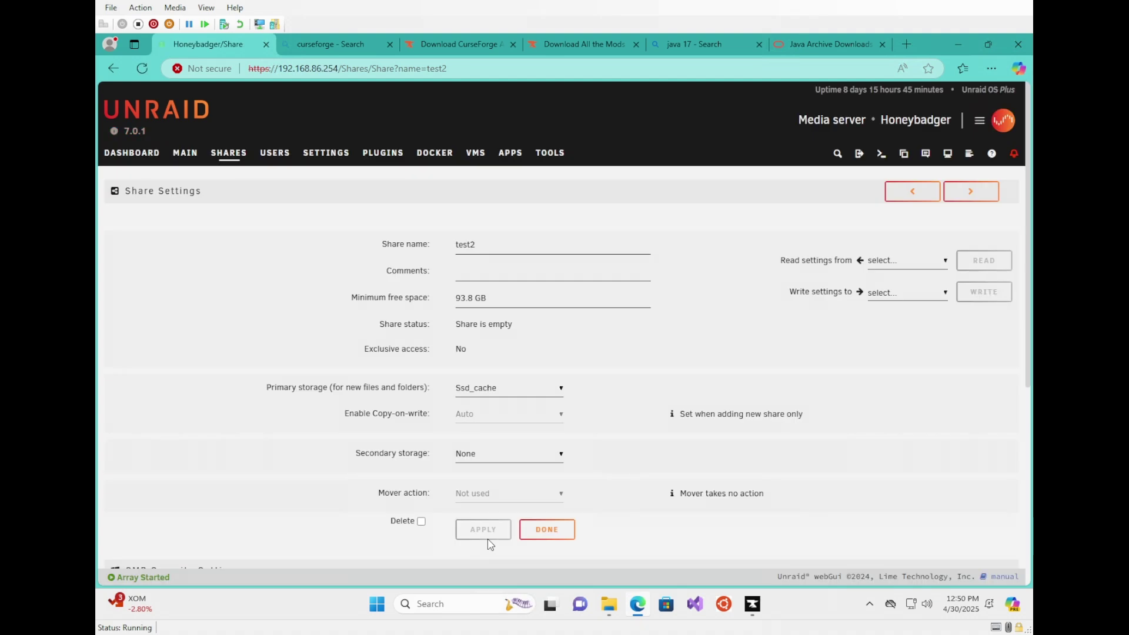
scroll(497, 524, "down", 5)
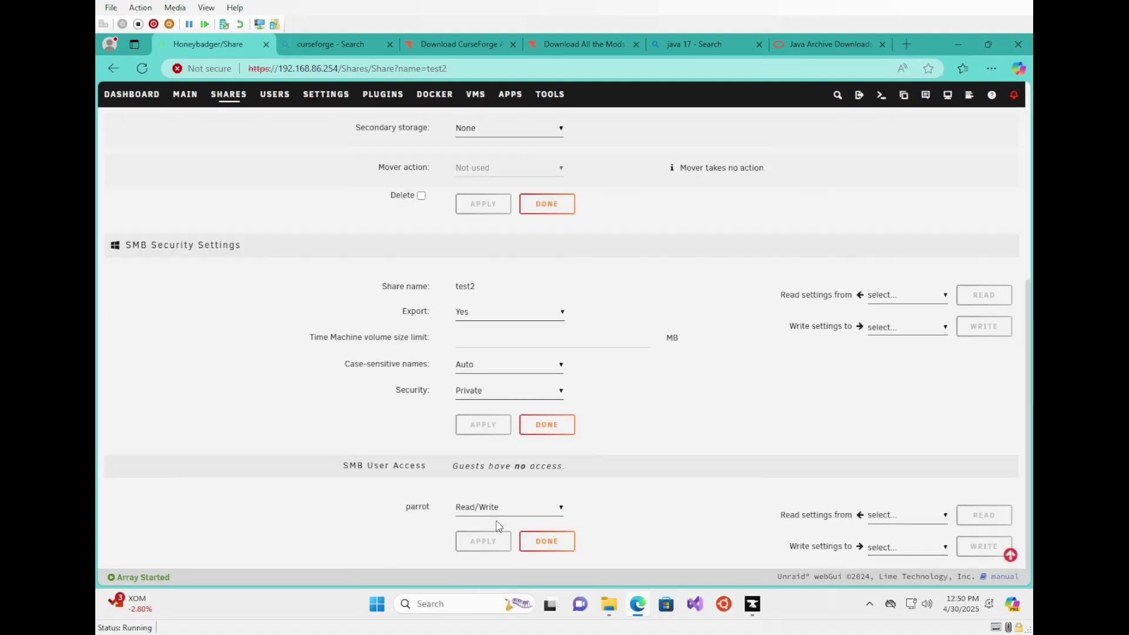
scroll(496, 524, "up", 5)
Step: Open the MC_Servers (Z:) drive from This PC, then return to Unraid's Docker page
left_click(221, 160)
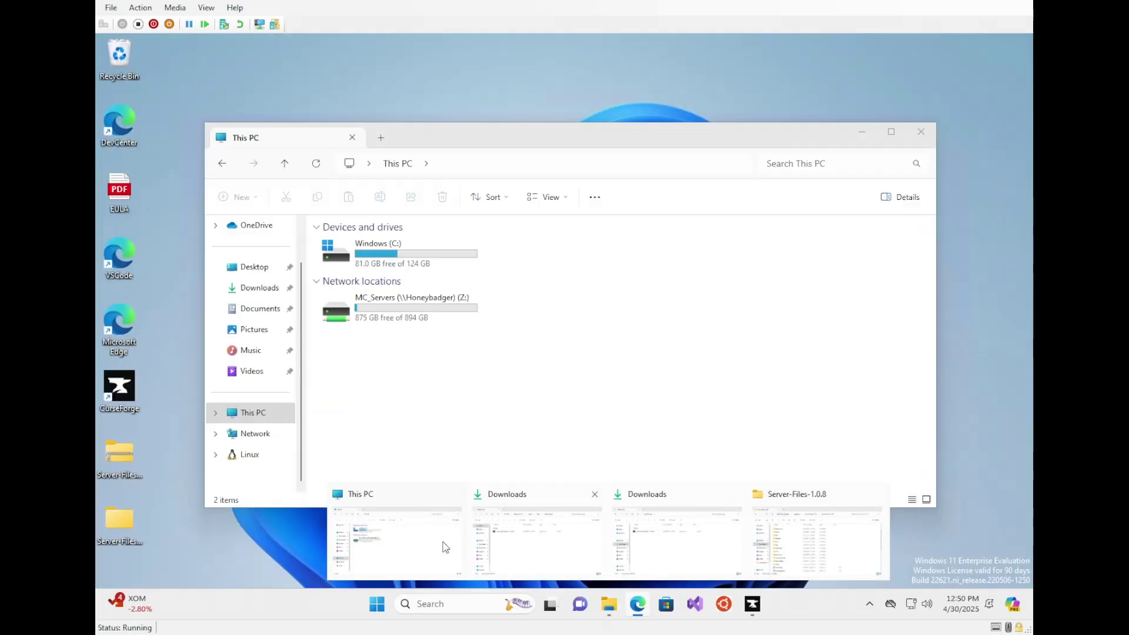
left_click(442, 543)
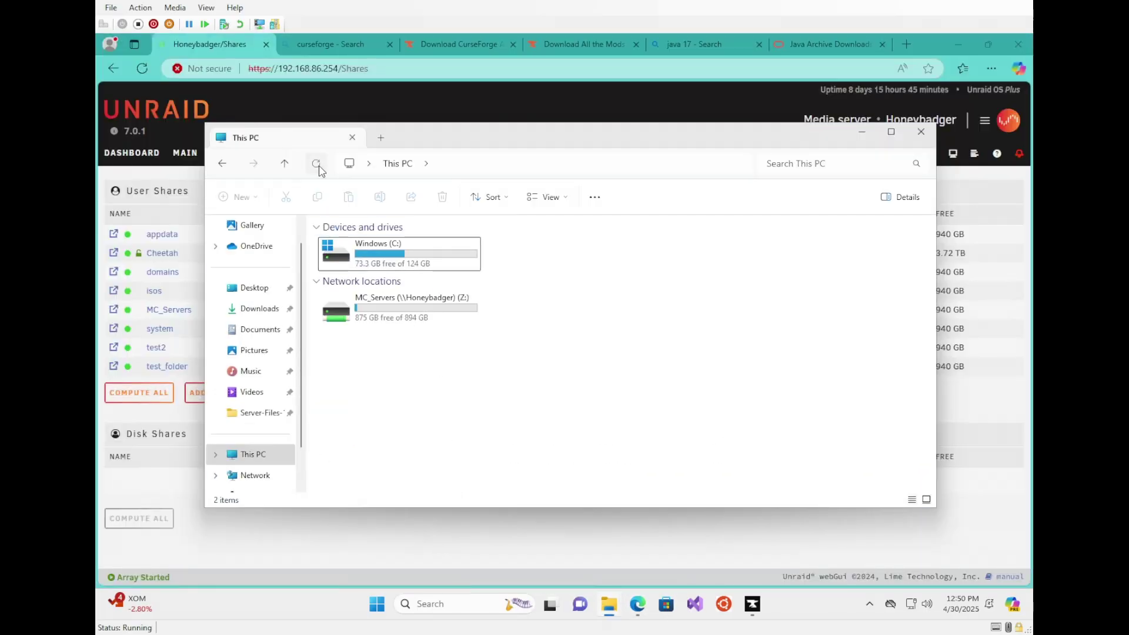
left_click_drag(469, 142, 570, 153)
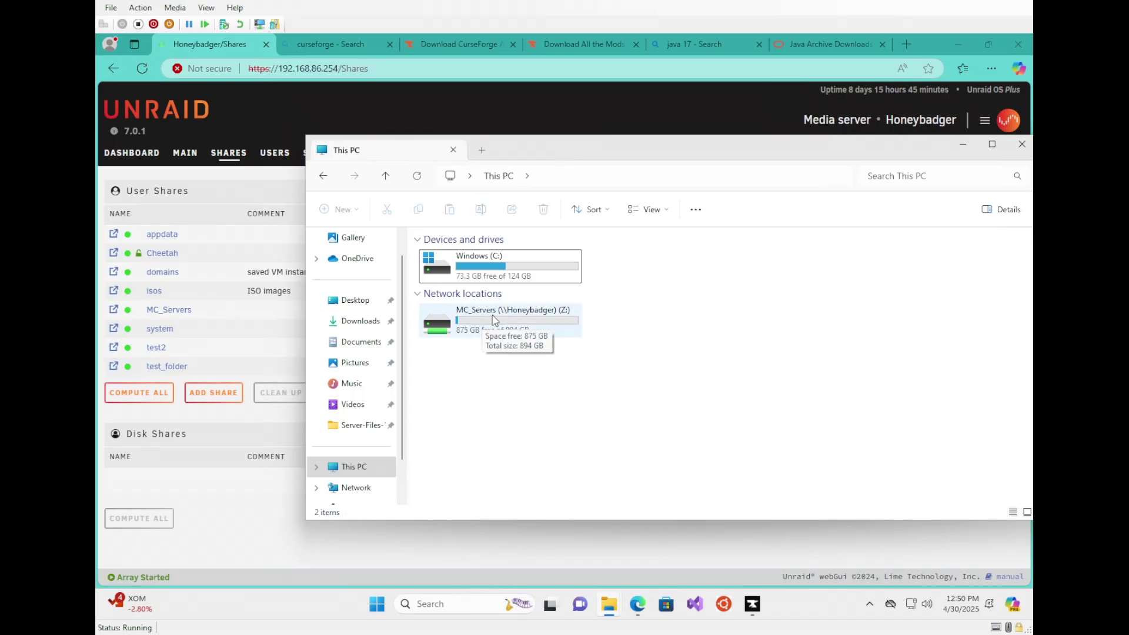
double_click(493, 319)
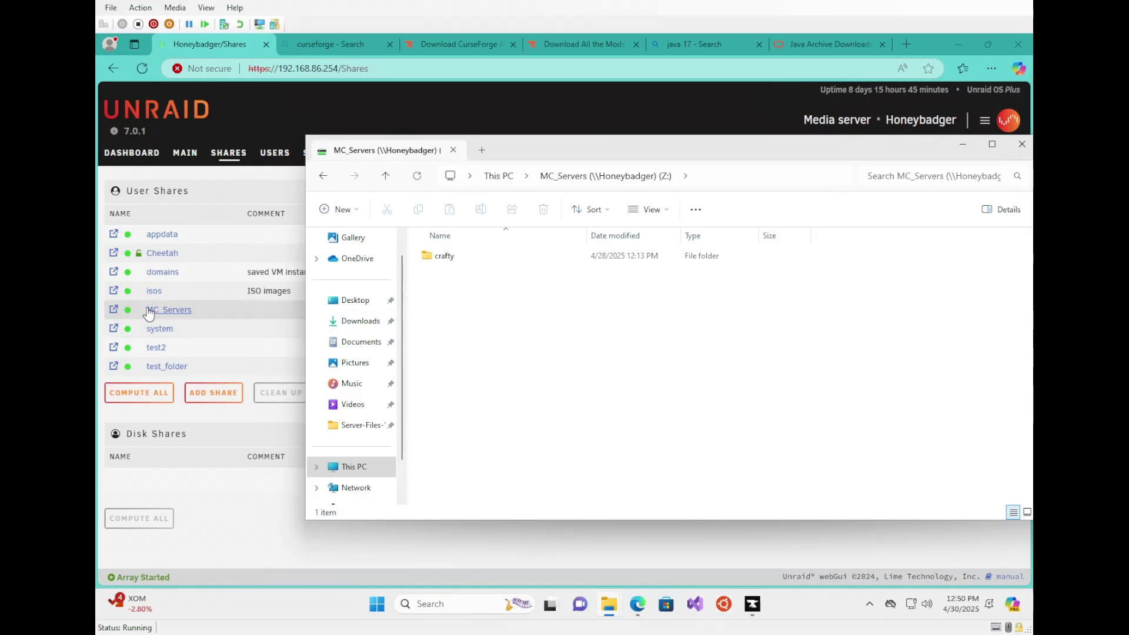
left_click(503, 94)
left_click(449, 156)
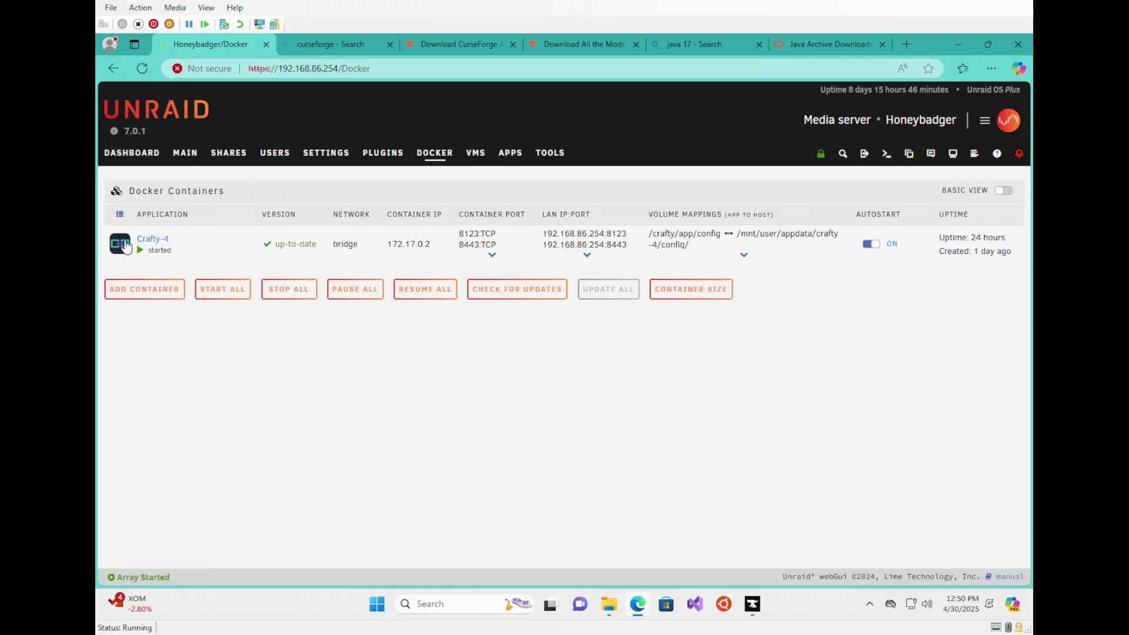
Step: Glance at the VMs page, review the Docker settings form, then open the Apps page
left_click(477, 156)
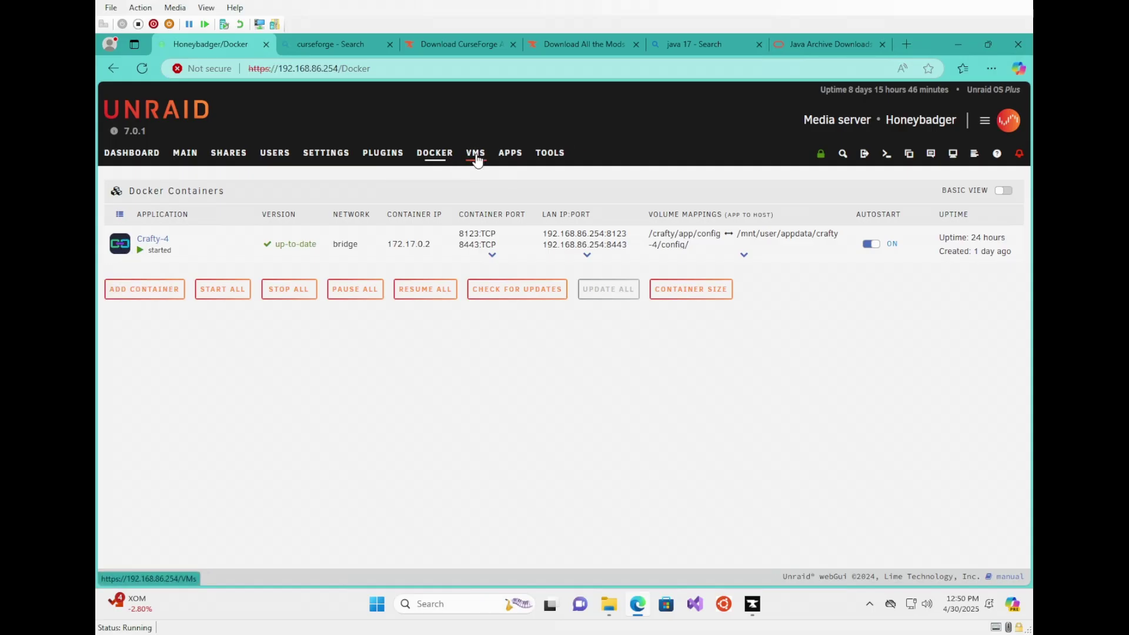
left_click(436, 164)
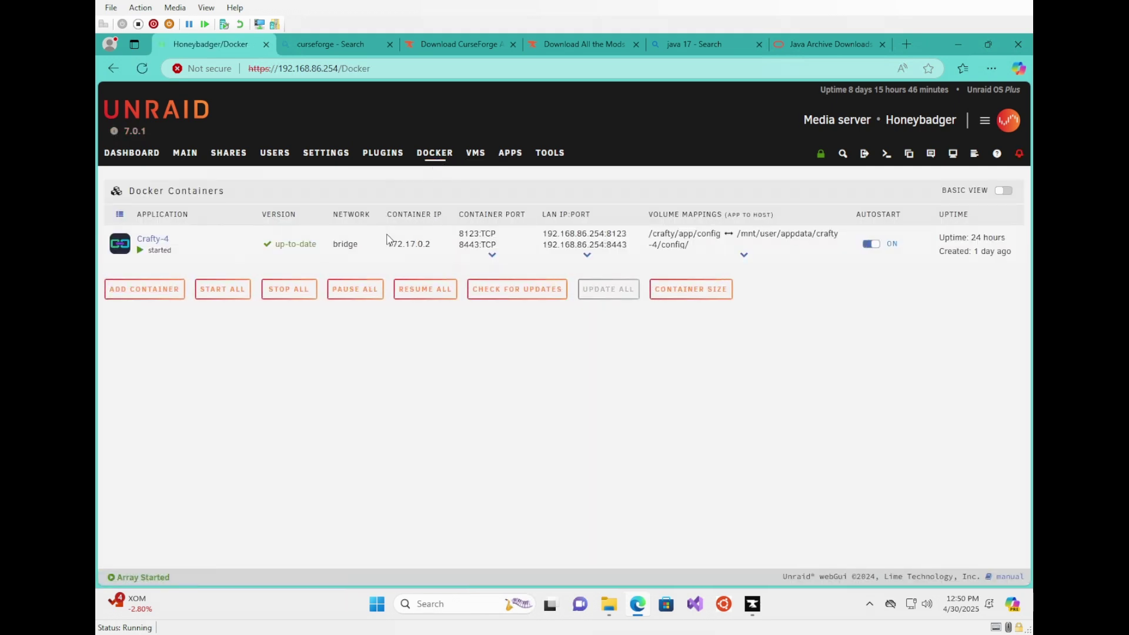
left_click(322, 157)
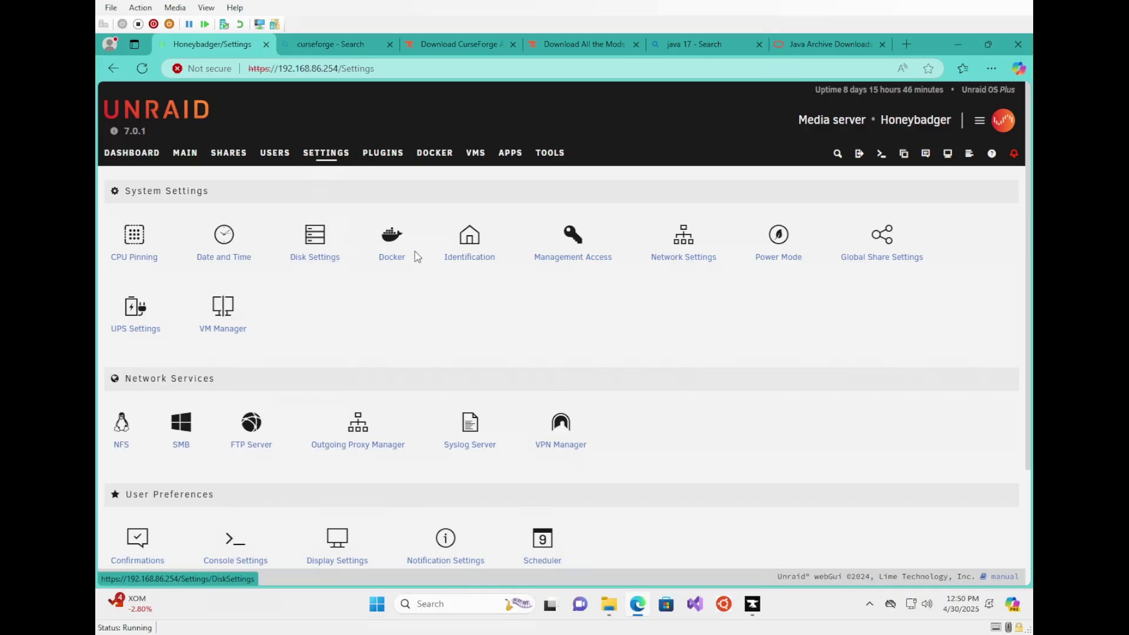
left_click(393, 257)
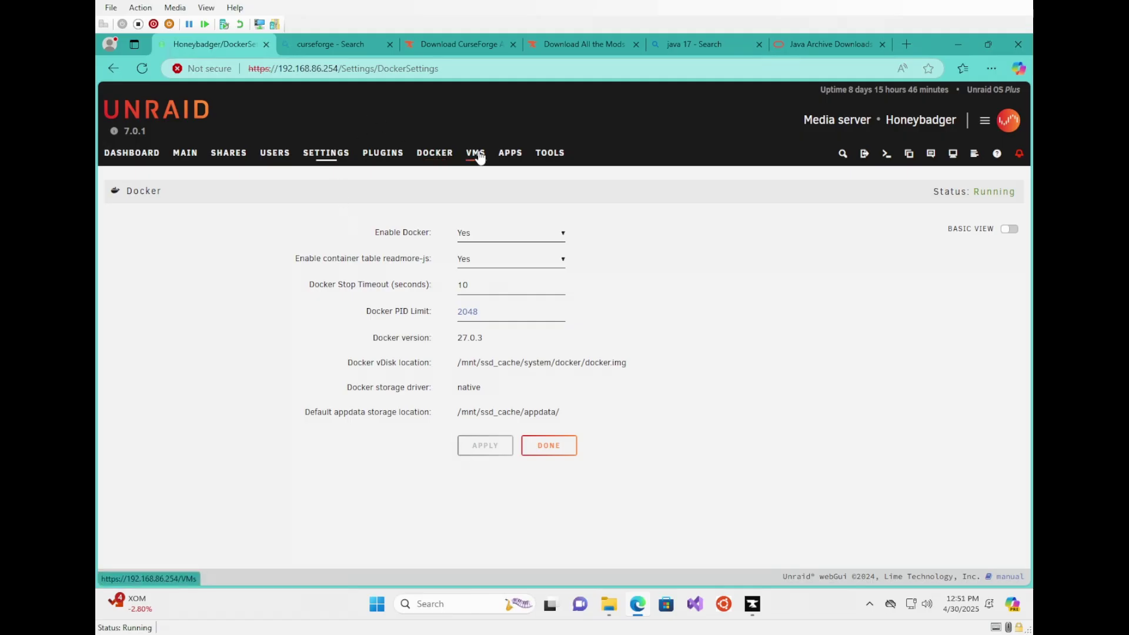
left_click(515, 156)
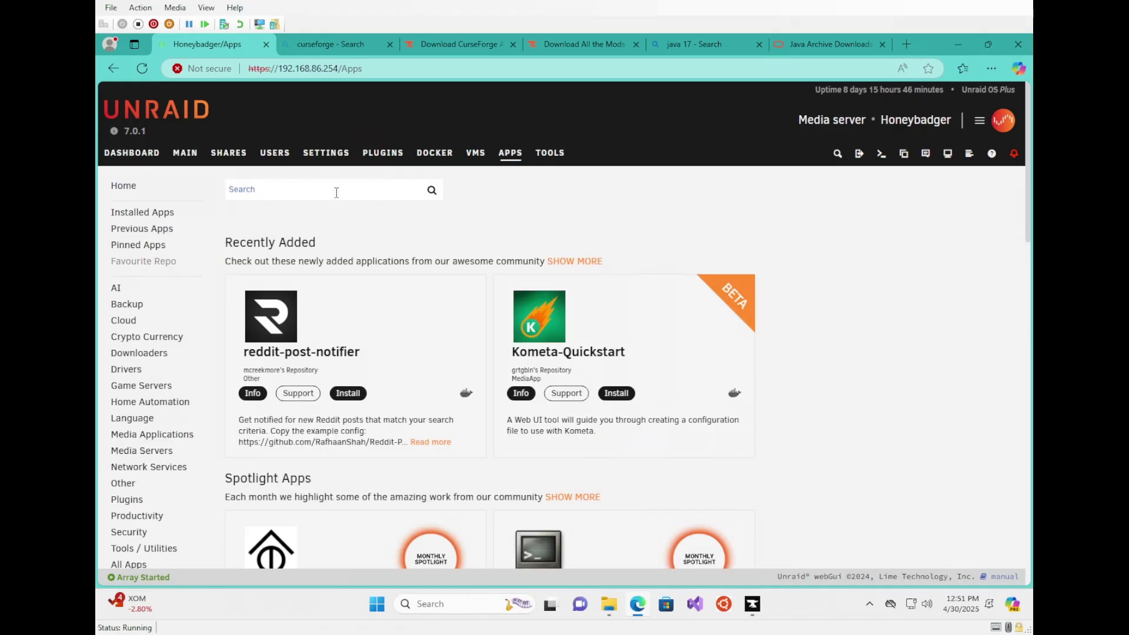
Step: Search the apps for crafty, then open the Crafty-4 container's edit form from the Docker page
type("crafty")
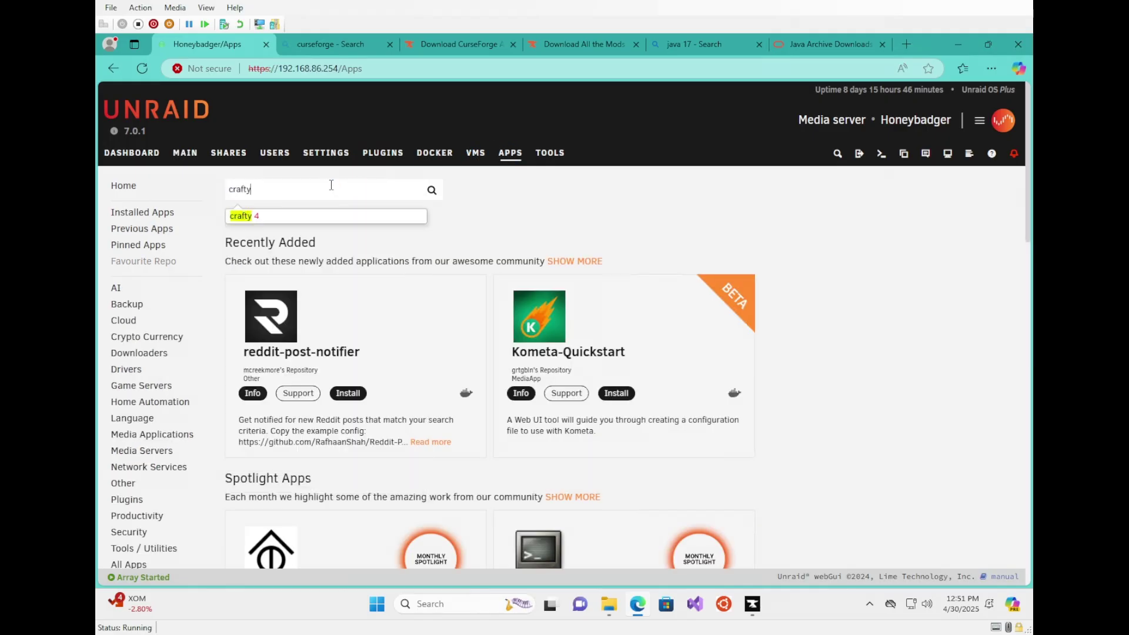
key("Return")
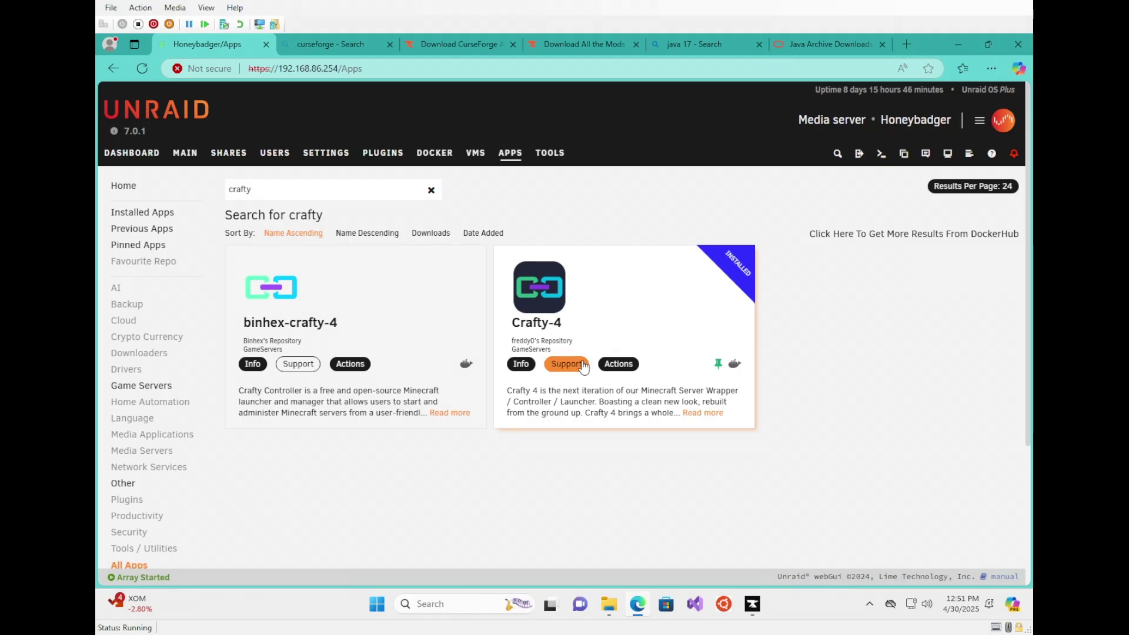
left_click(598, 318)
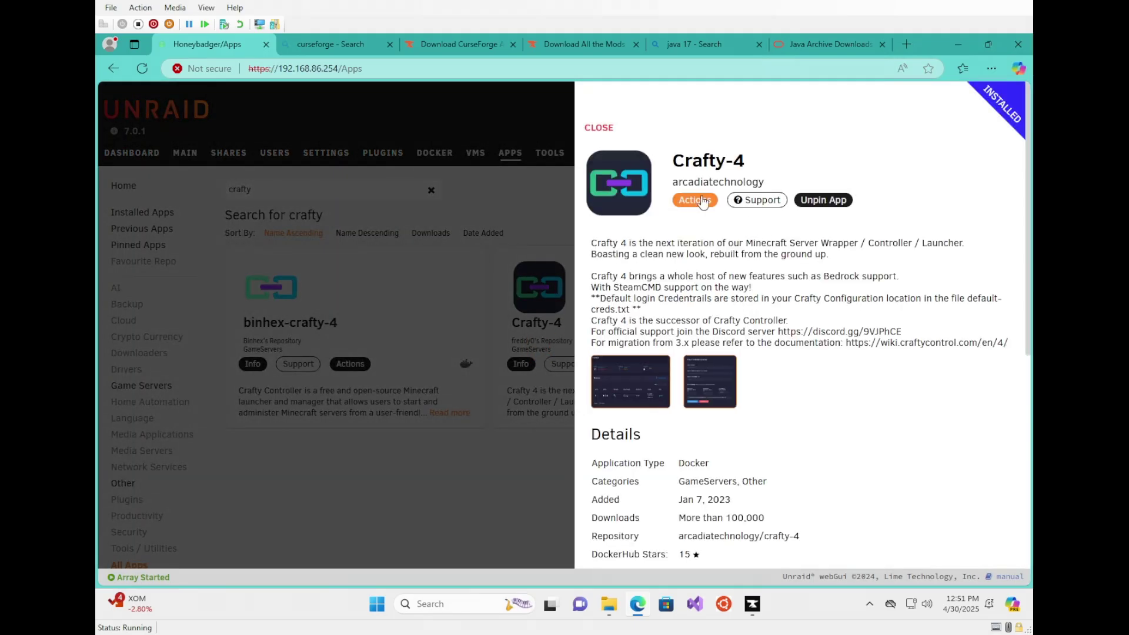
left_click(527, 135)
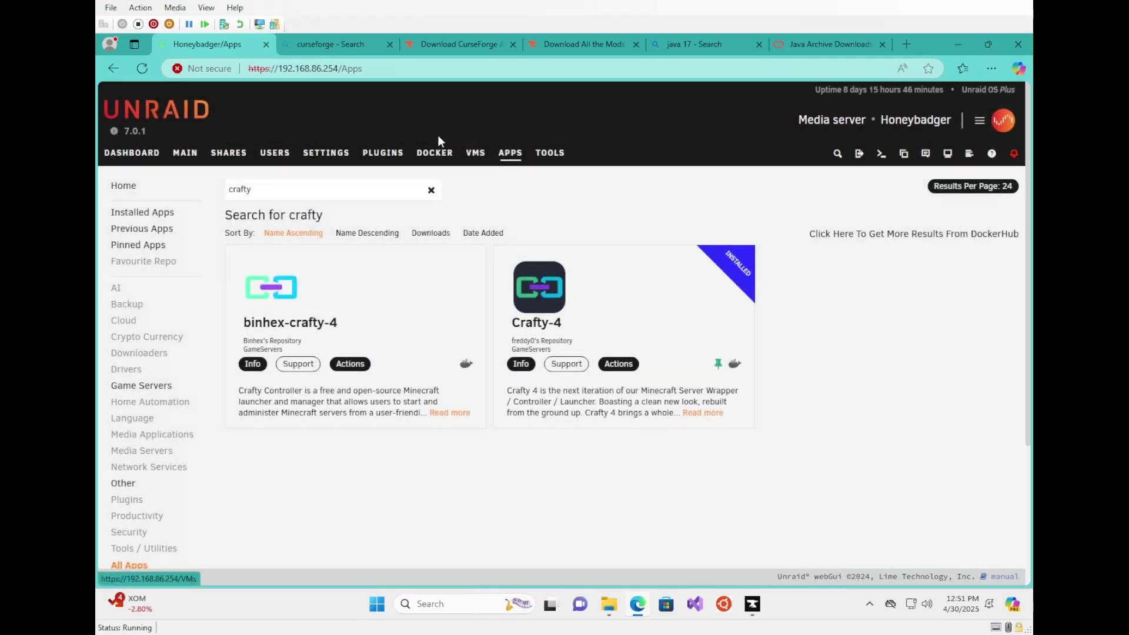
left_click(440, 154)
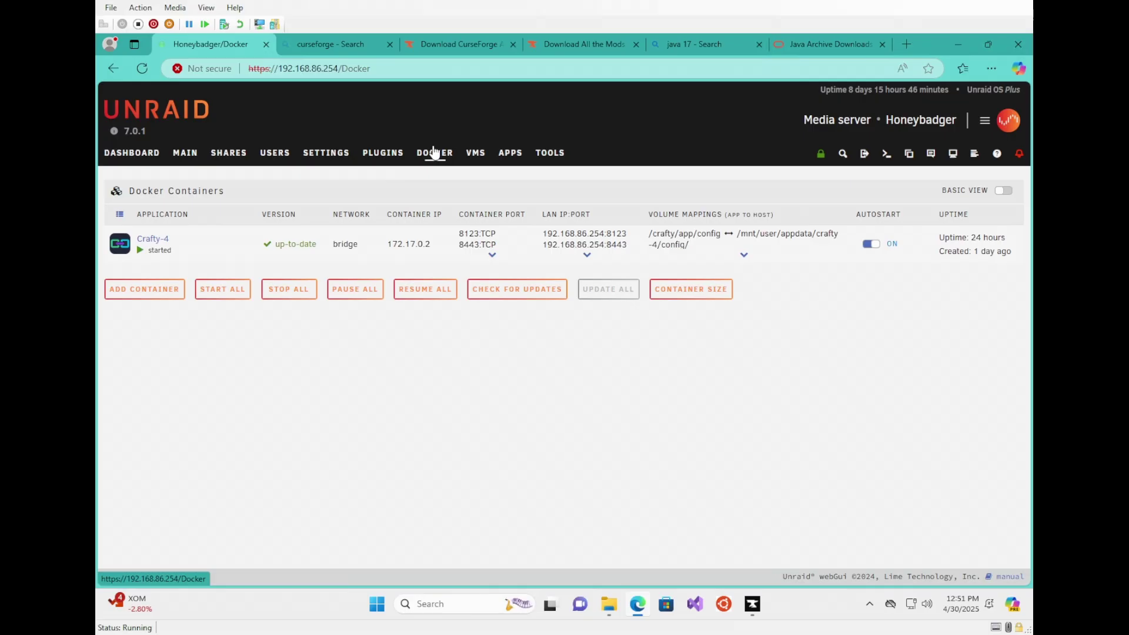
left_click(120, 243)
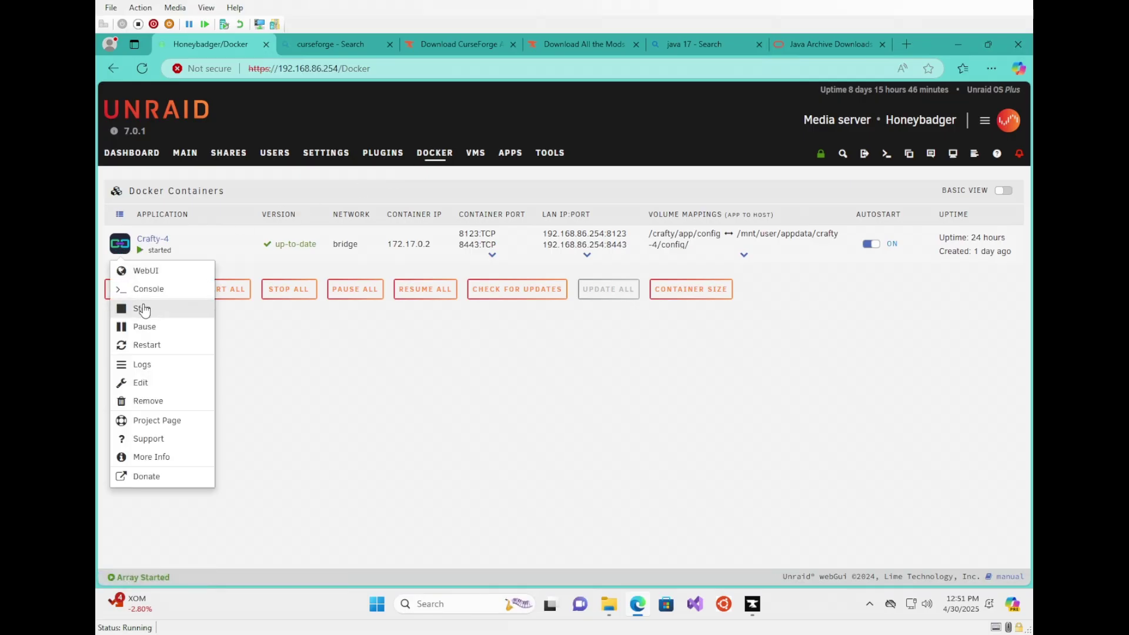
left_click(148, 383)
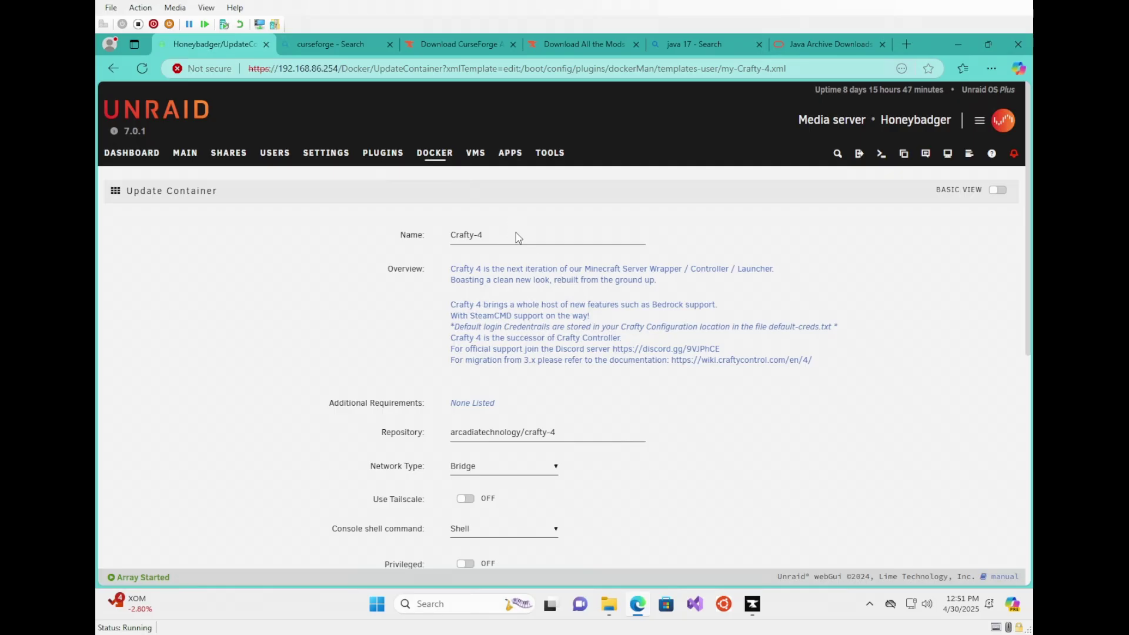
Step: Clear the existing Server files path in the Crafty-4 container form
scroll(660, 322, "down", 2)
scroll(662, 307, "up", 2)
scroll(631, 269, "down", 2)
scroll(630, 272, "down", 2)
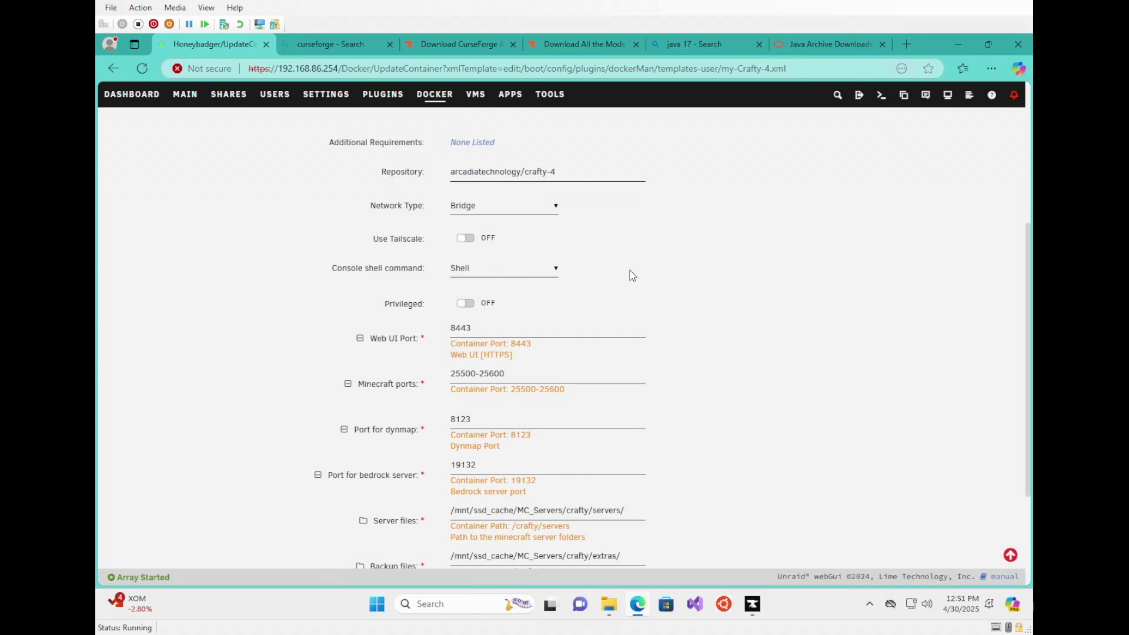
scroll(631, 275, "down", 3)
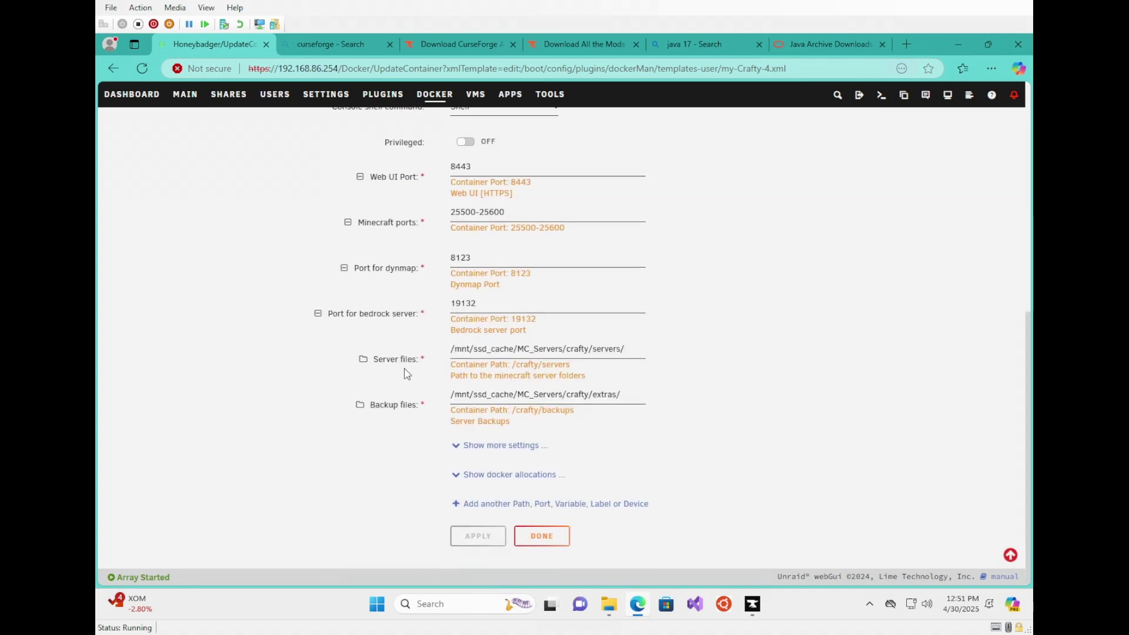
left_click_drag(357, 361, 422, 419)
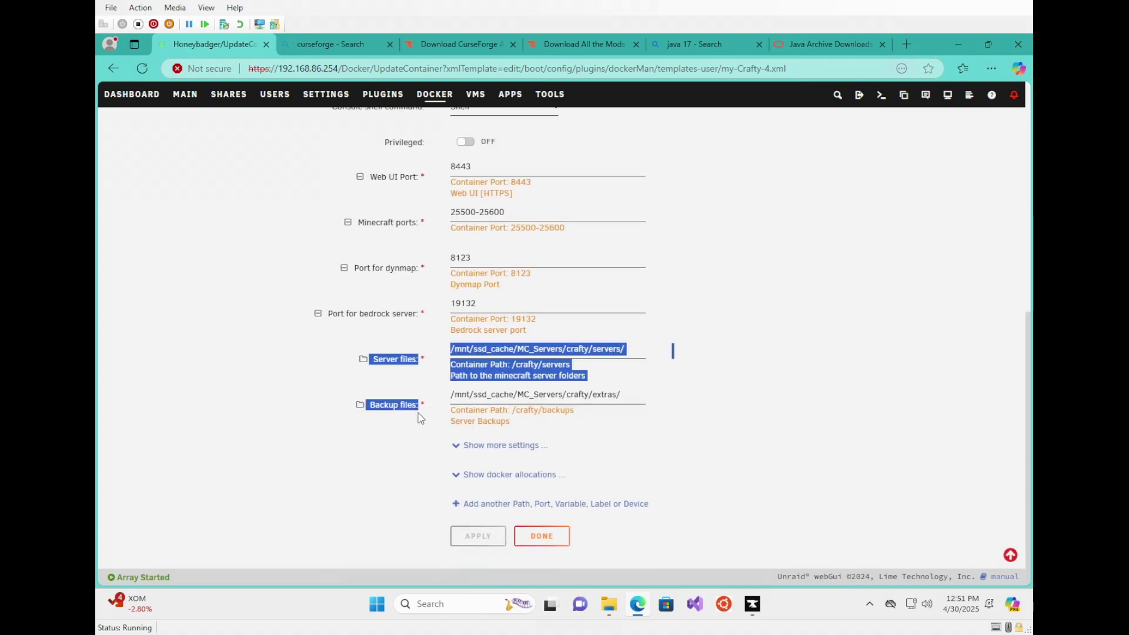
left_click(782, 377)
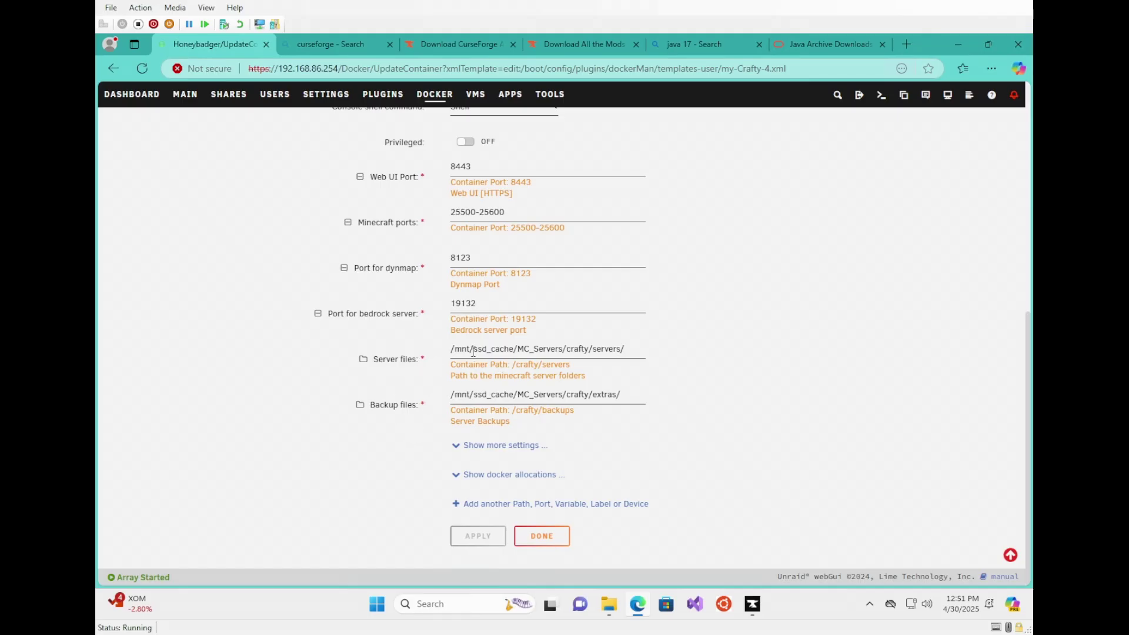
Step: Trim the path and pick crafty > servers, giving /mnt/ssd_cache/MC_Servers/crafty/servers/
mouse_move(608, 611)
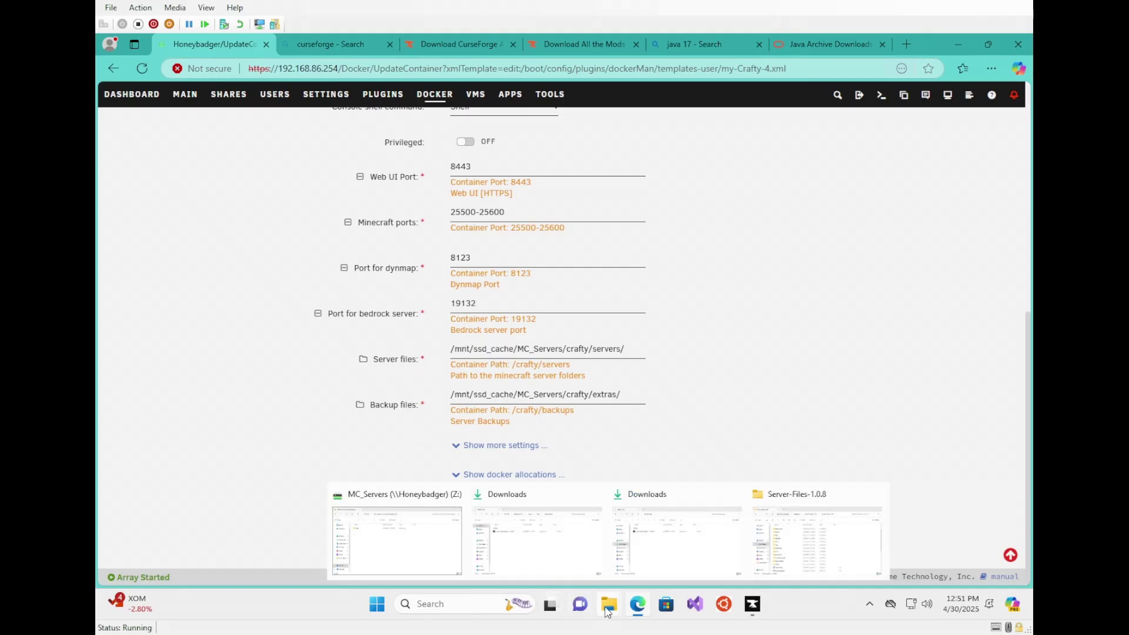
mouse_move(437, 552)
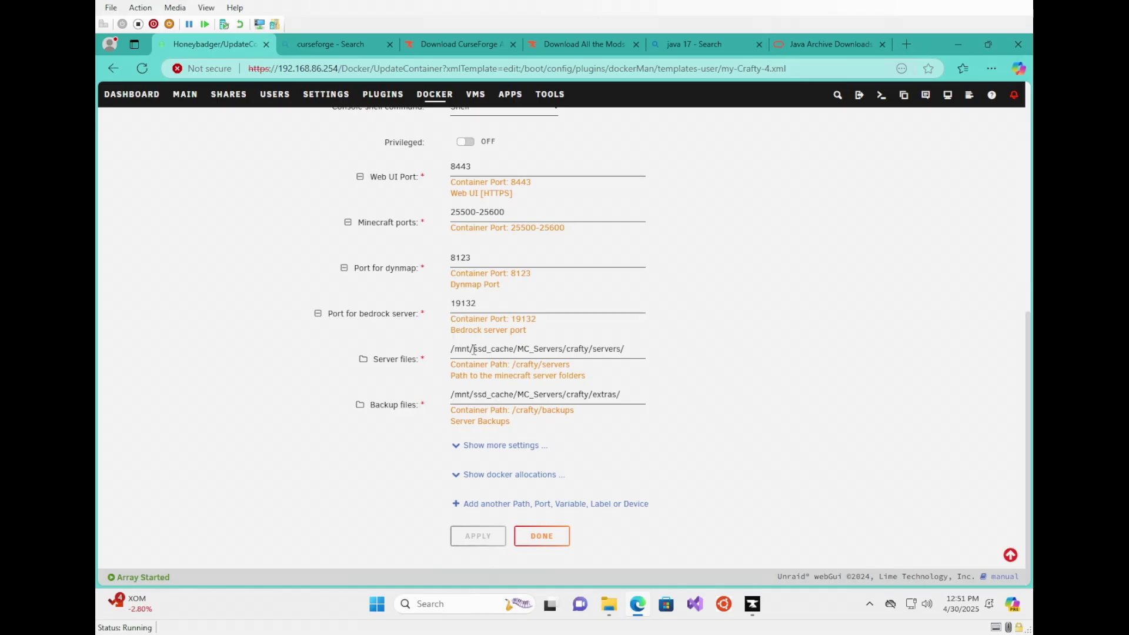
left_click_drag(473, 349, 564, 351)
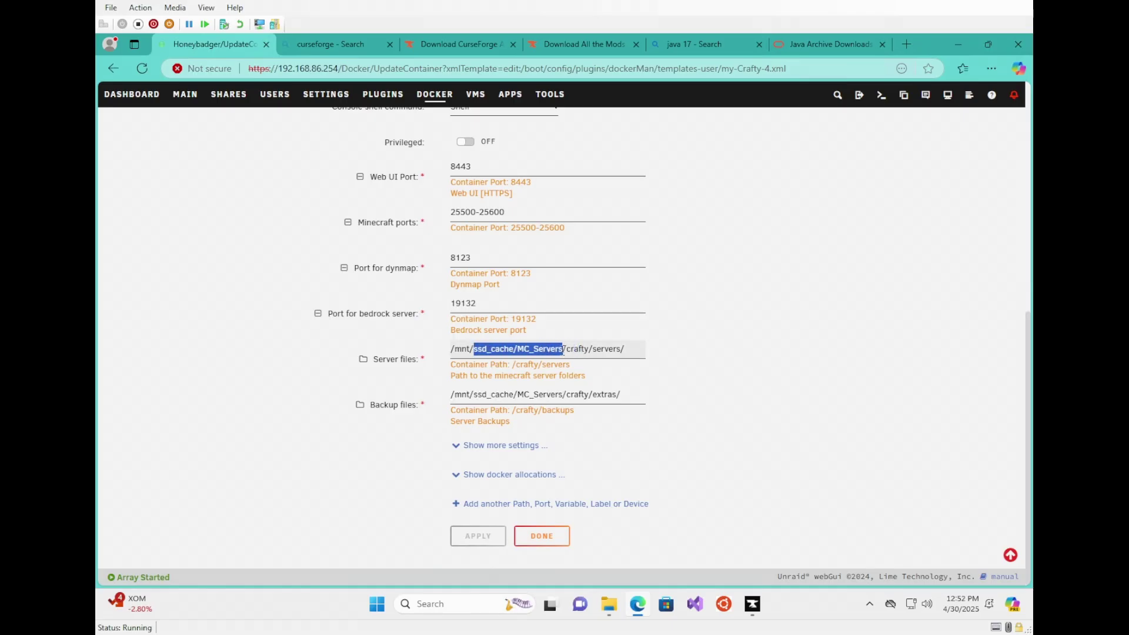
left_click_drag(563, 351, 610, 350)
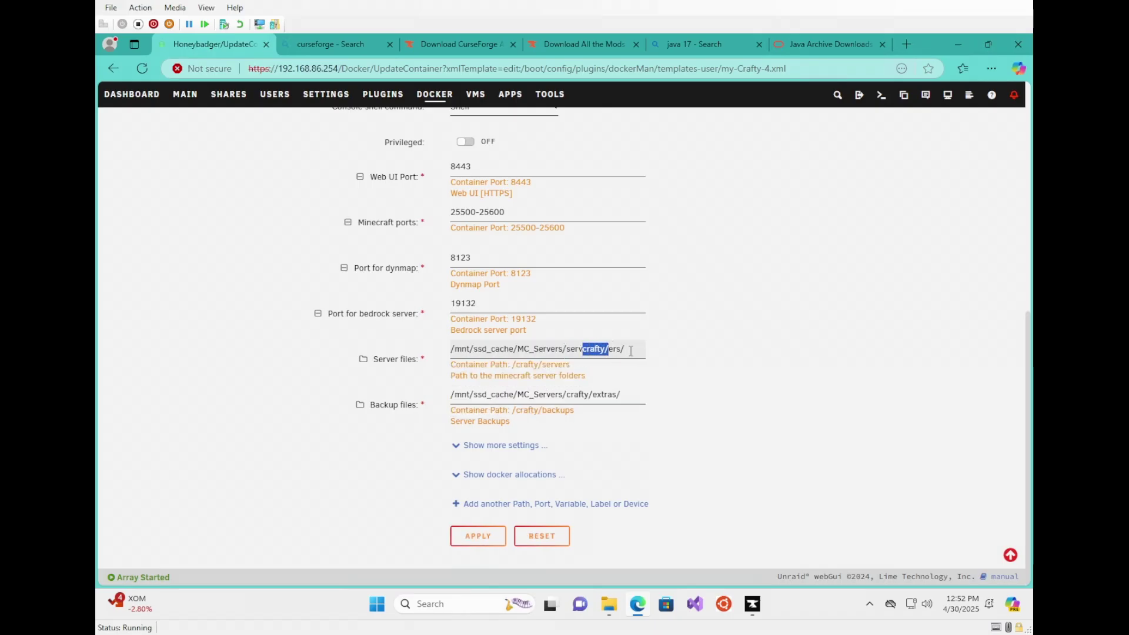
left_click(630, 351)
left_click(655, 356)
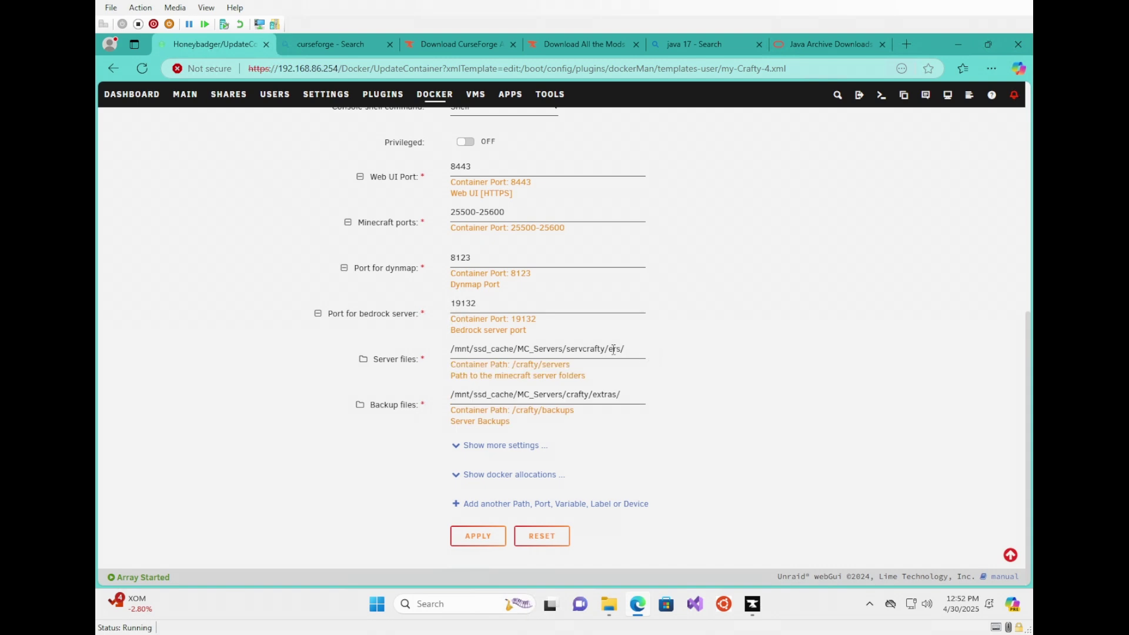
left_click_drag(627, 350, 565, 350)
key("BackSpace")
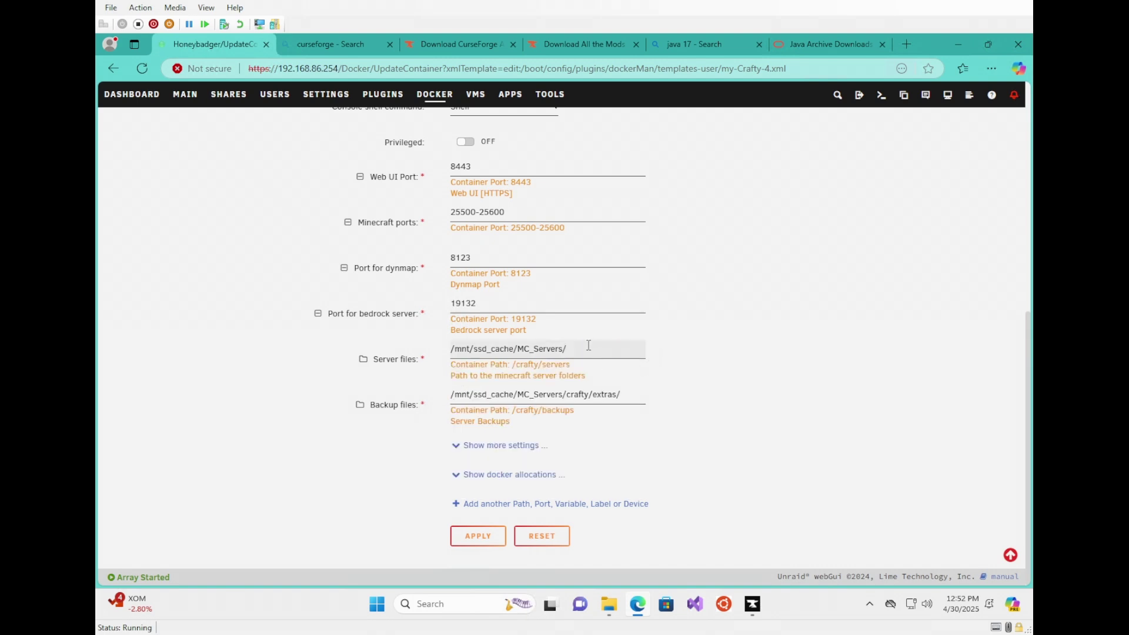
left_click(474, 372)
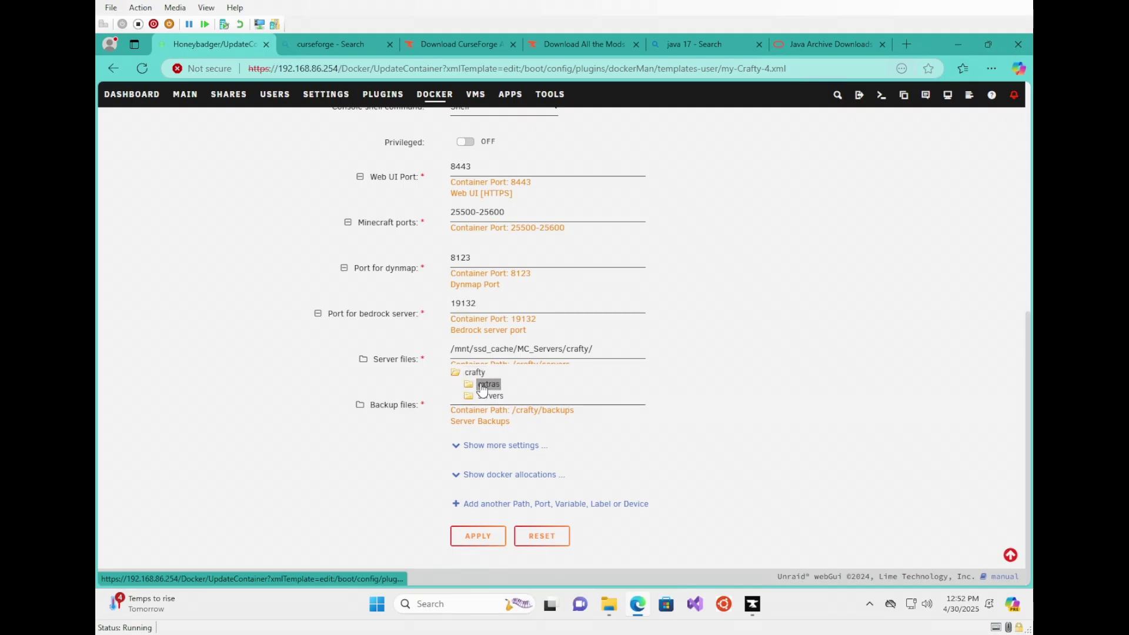
left_click(496, 396)
left_click(384, 360)
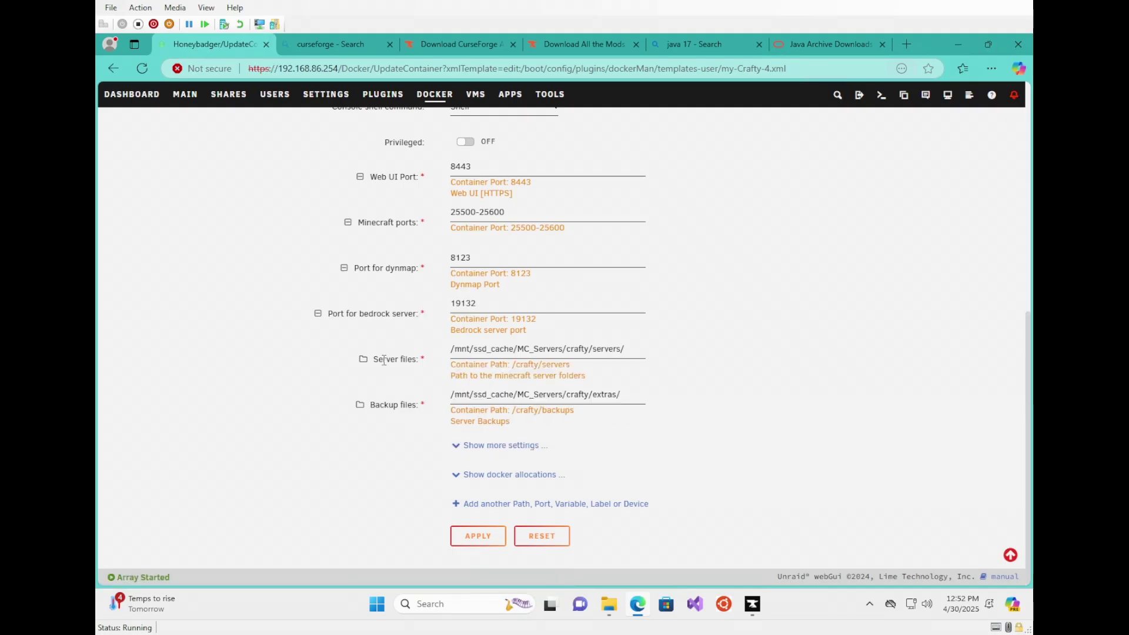
Step: Point out the Server files setting beside the Backup files crafty/extras/ path
double_click(374, 358)
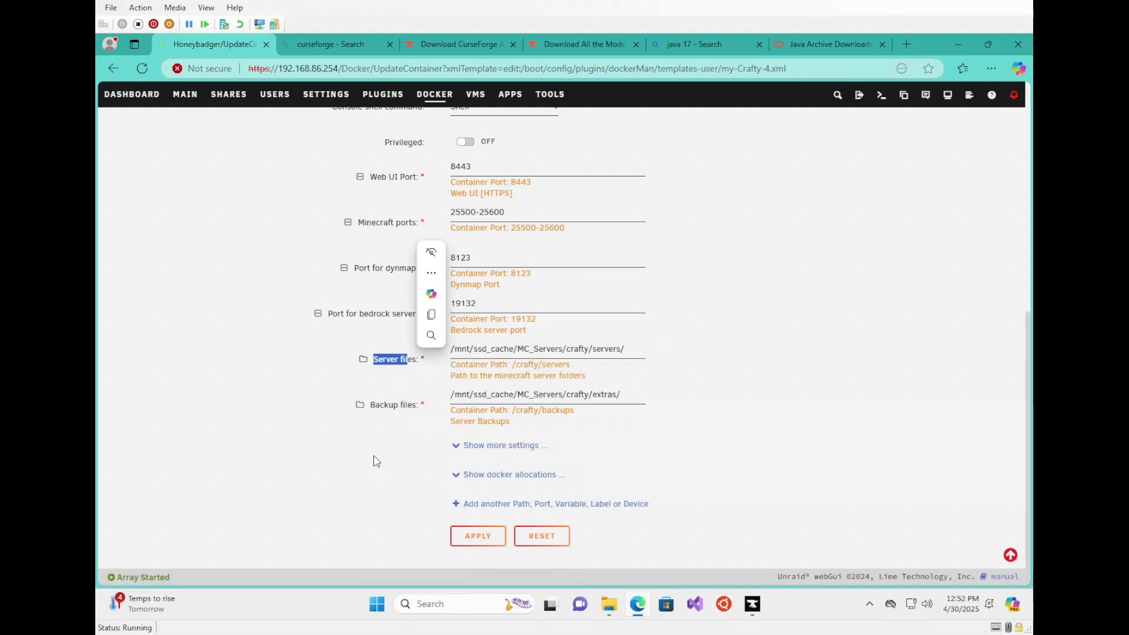
left_click_drag(370, 406, 399, 408)
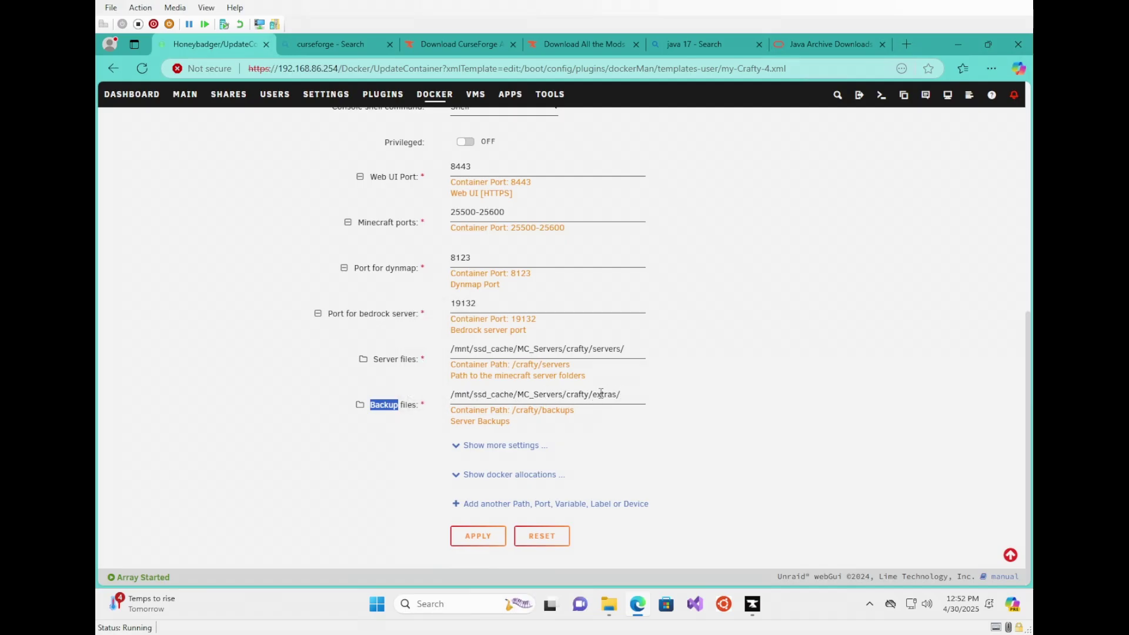
left_click_drag(400, 407, 368, 406)
scroll(646, 458, "up", 6)
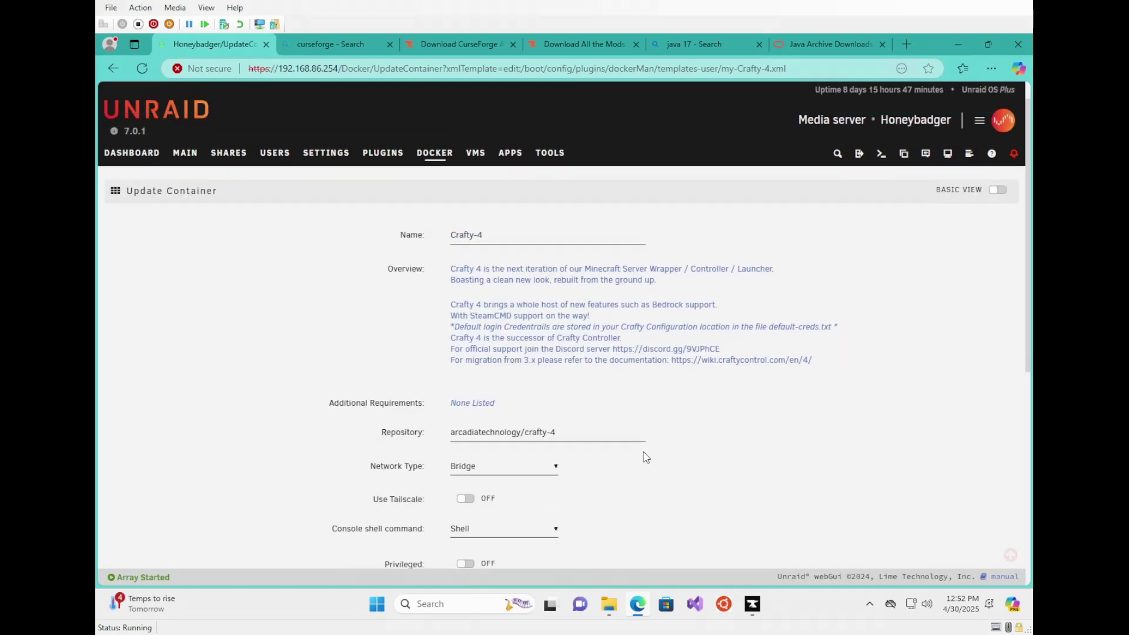
scroll(646, 458, "down", 7)
scroll(646, 458, "up", 7)
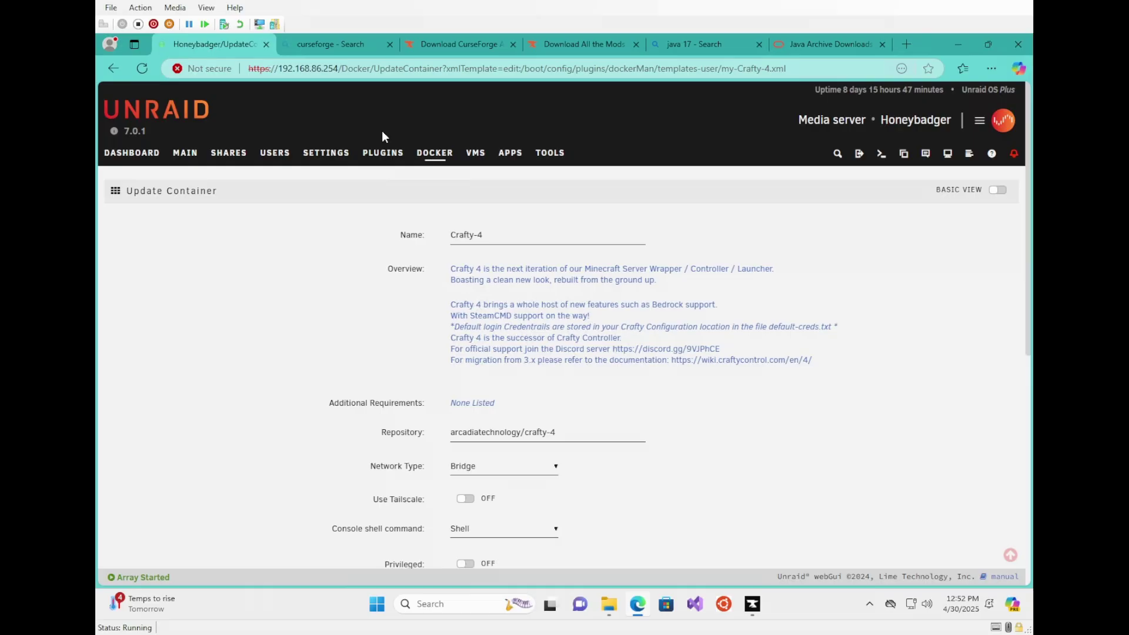
Step: Check in Explorer that MC_Servers\crafty holds extras and servers, then return to Unraid's Docker page
left_click(433, 154)
mouse_move(608, 614)
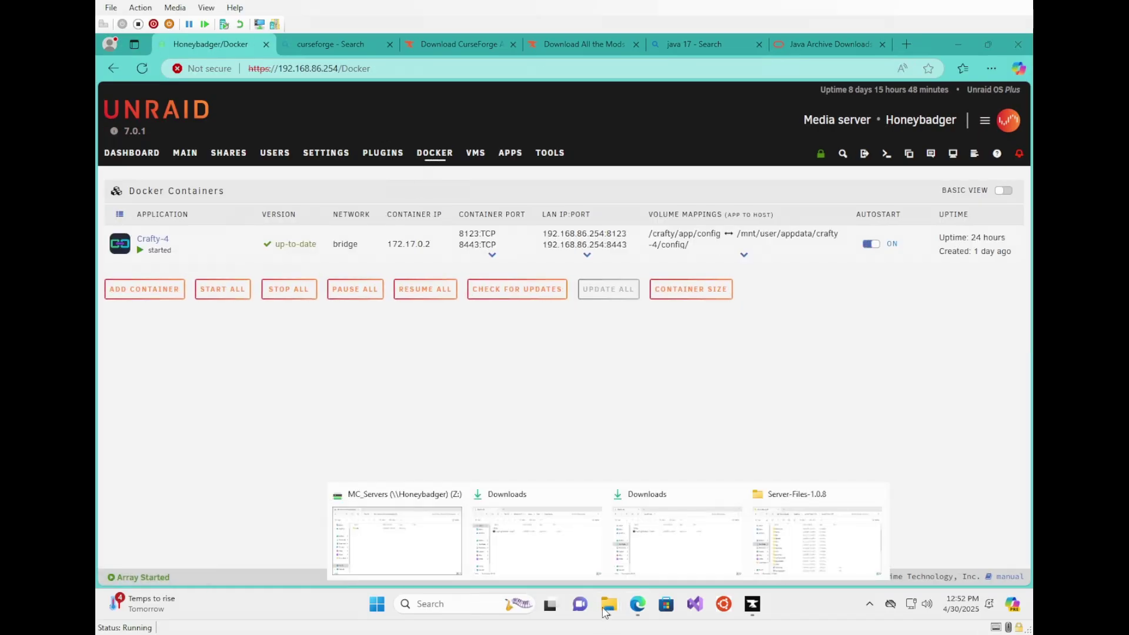
left_click(368, 536)
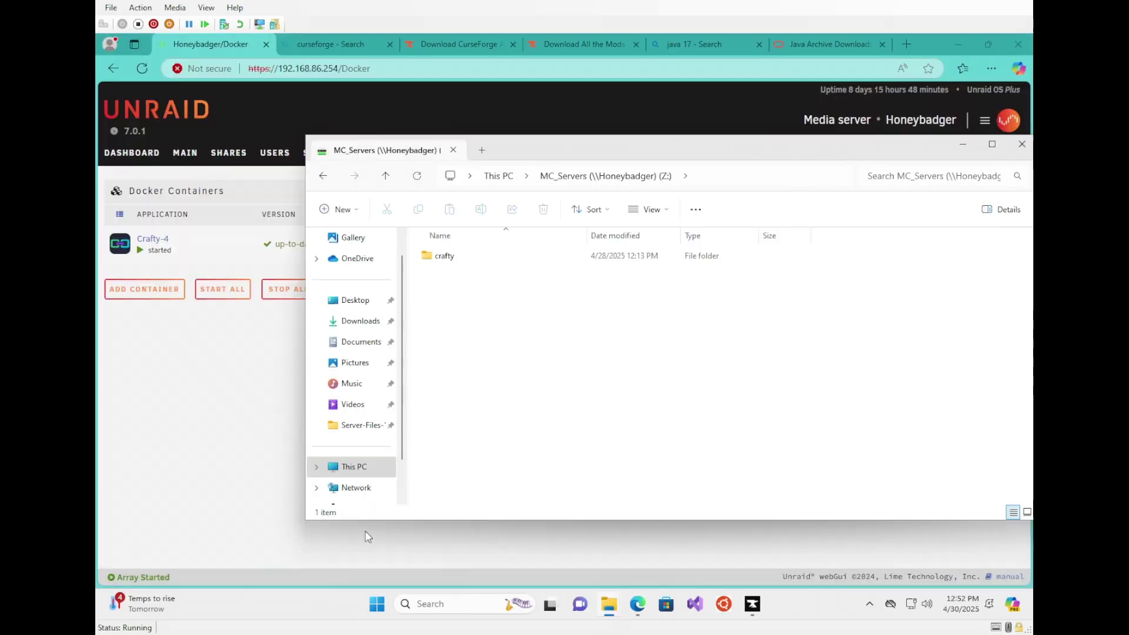
double_click(449, 258)
left_click(456, 270)
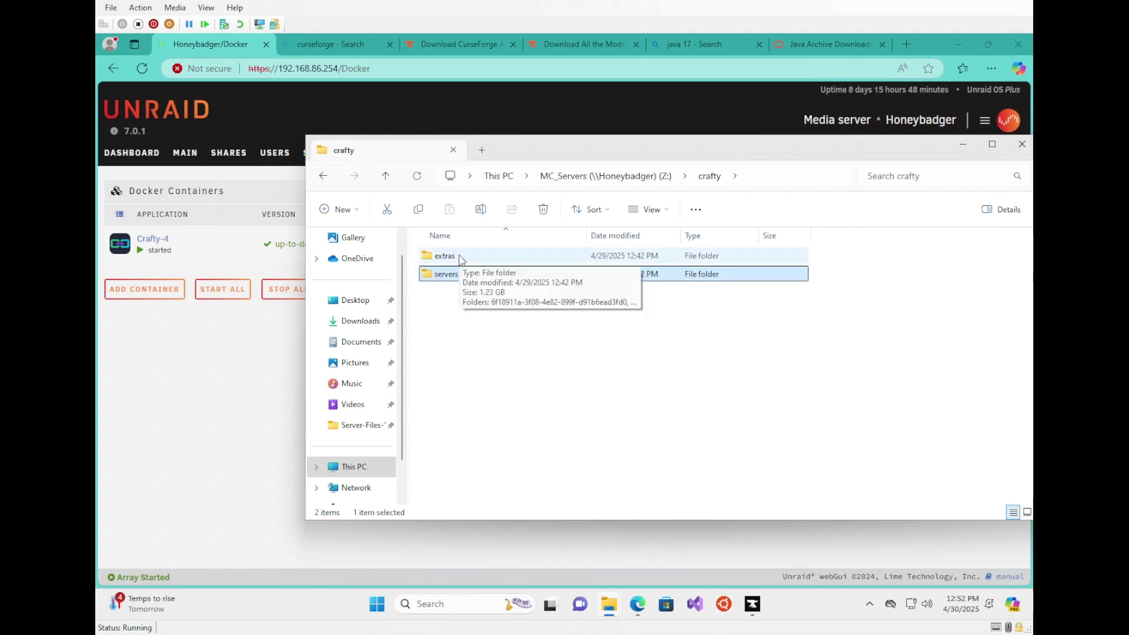
left_click(458, 257)
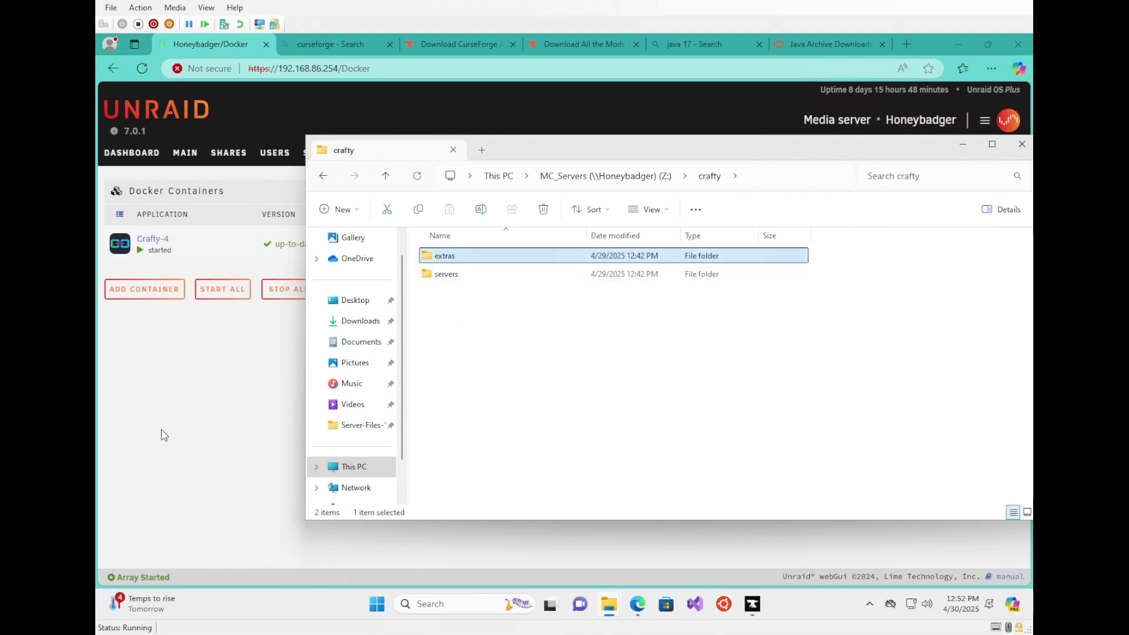
left_click(193, 379)
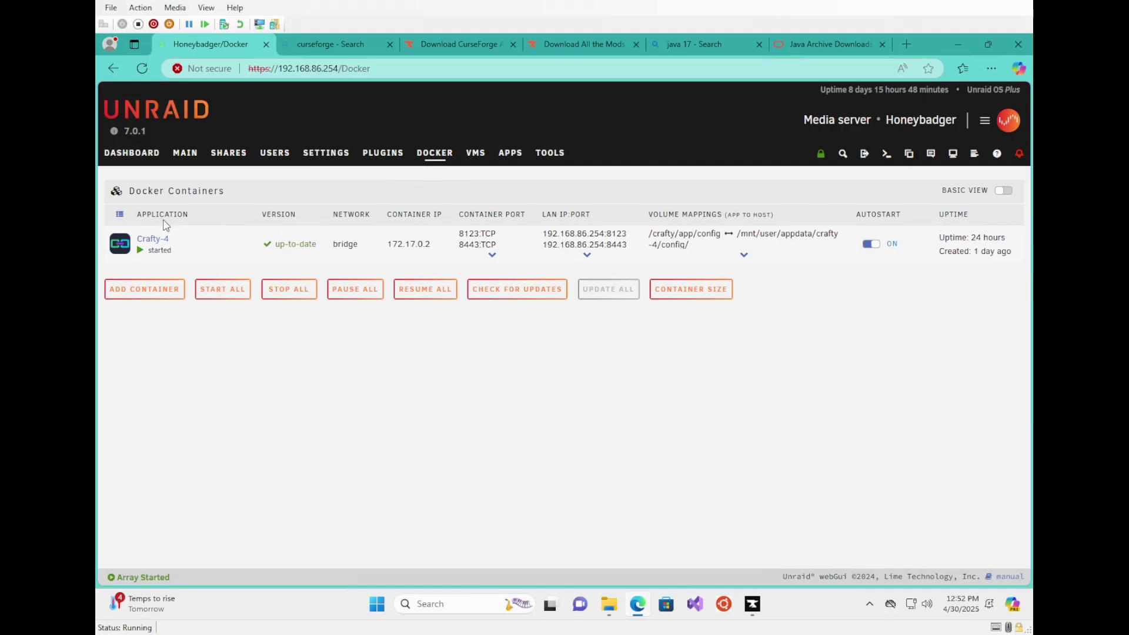
Step: Launch Crafty-4's WebUI and proceed past the certificate warning to the port 8443 login page
right_click(121, 246)
left_click(121, 245)
left_click(120, 244)
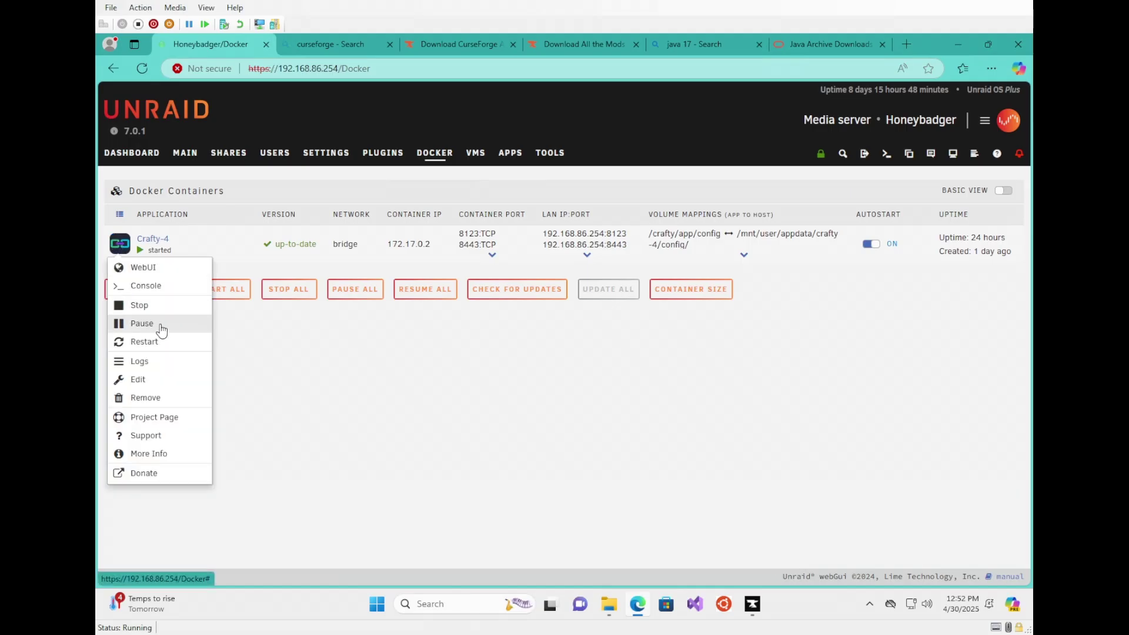
left_click(148, 271)
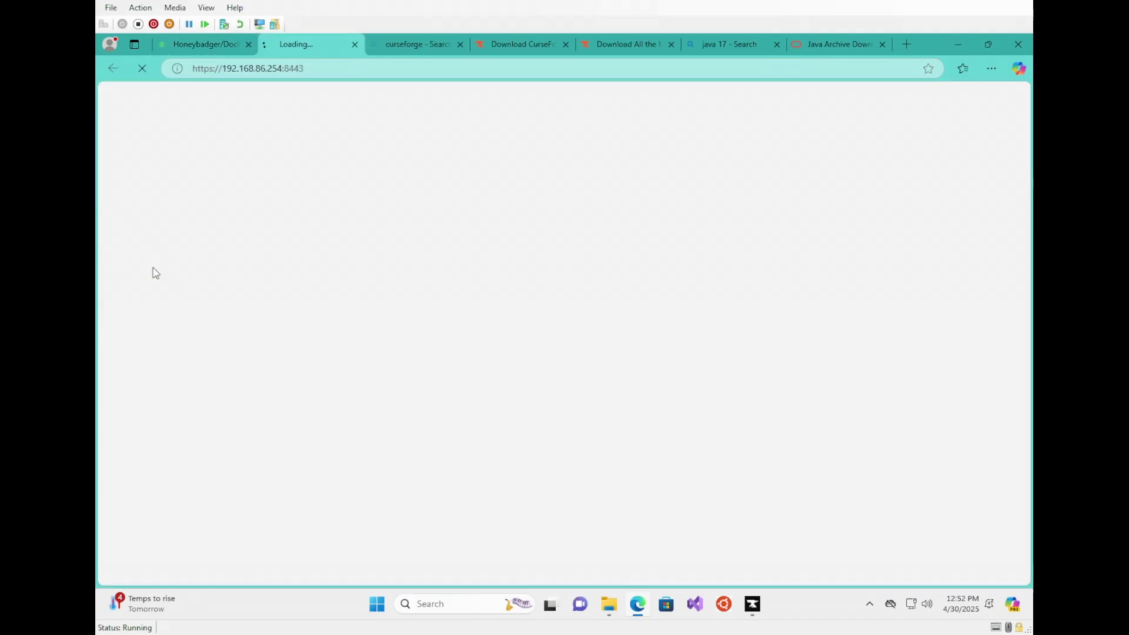
left_click(394, 352)
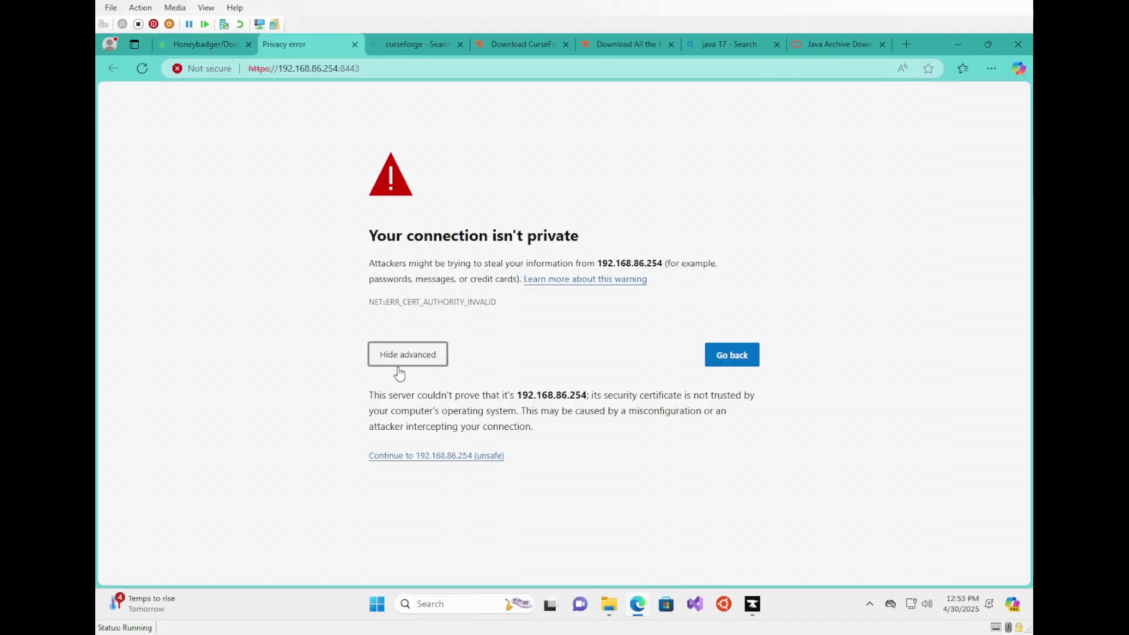
left_click(443, 457)
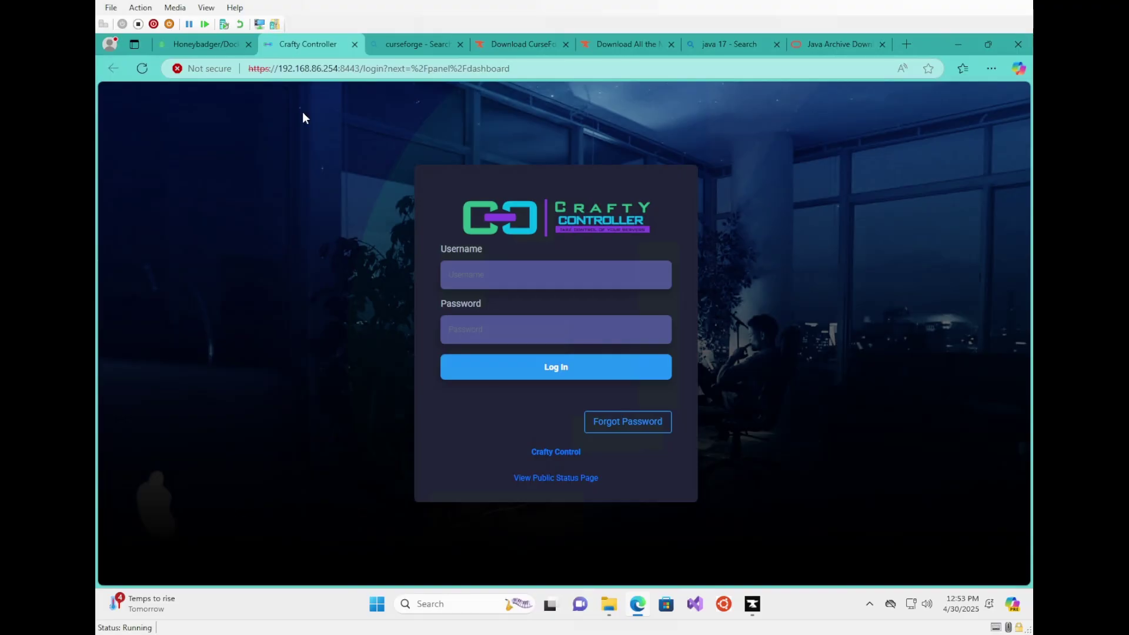
left_click(197, 44)
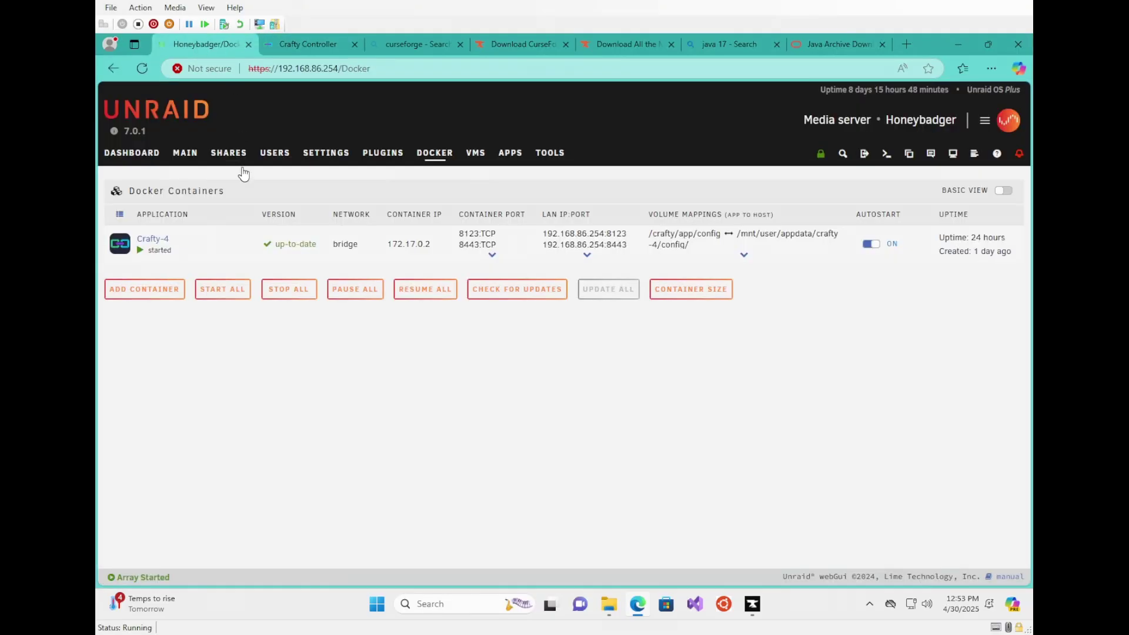
Step: Open appdata/crafty-4/config/default-creds.txt, copy the default username and password, and close it
left_click(229, 156)
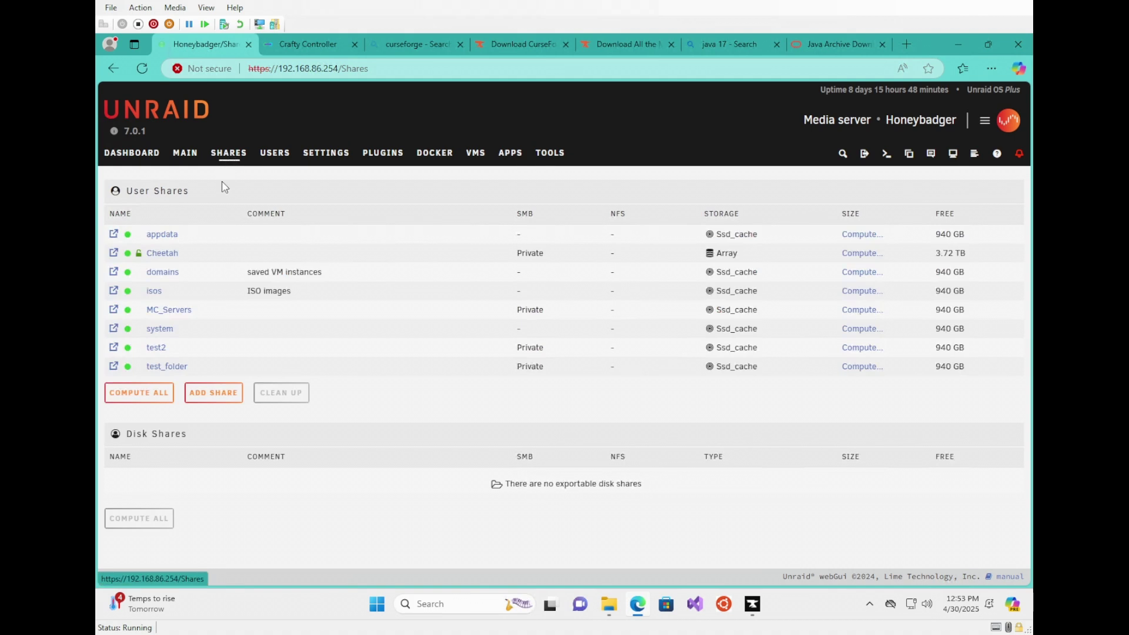
left_click(114, 237)
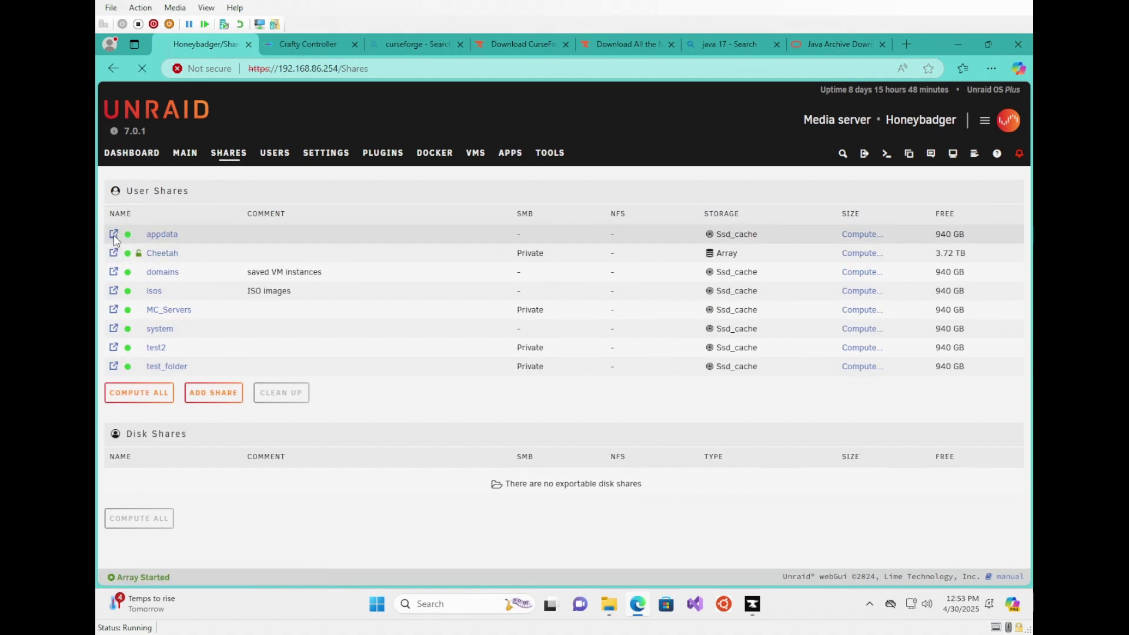
left_click(200, 264)
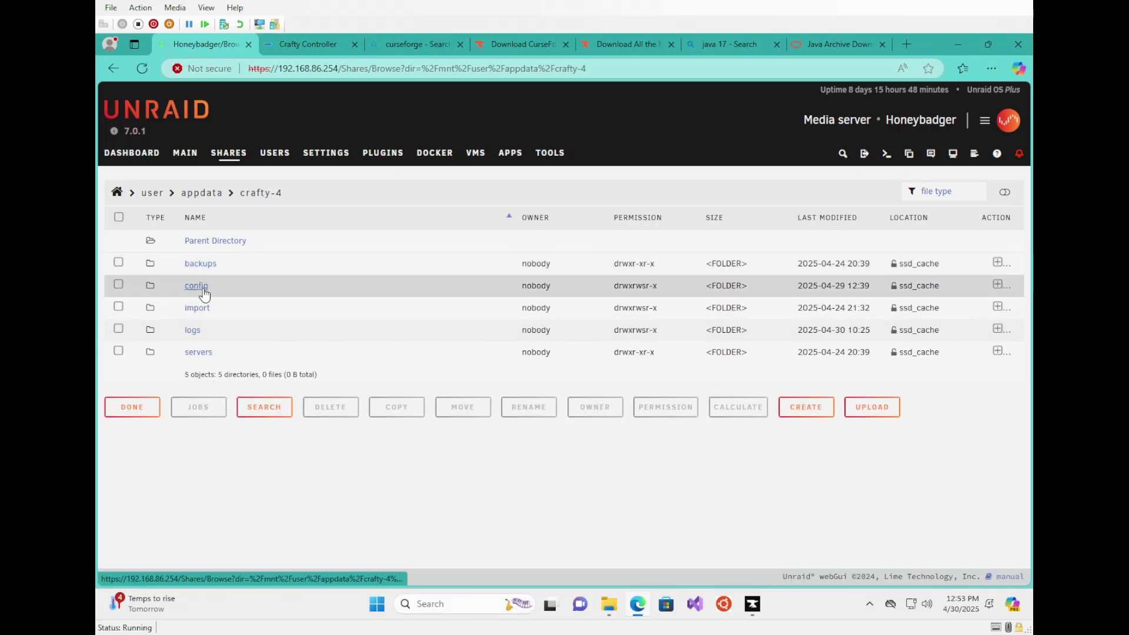
left_click(197, 288)
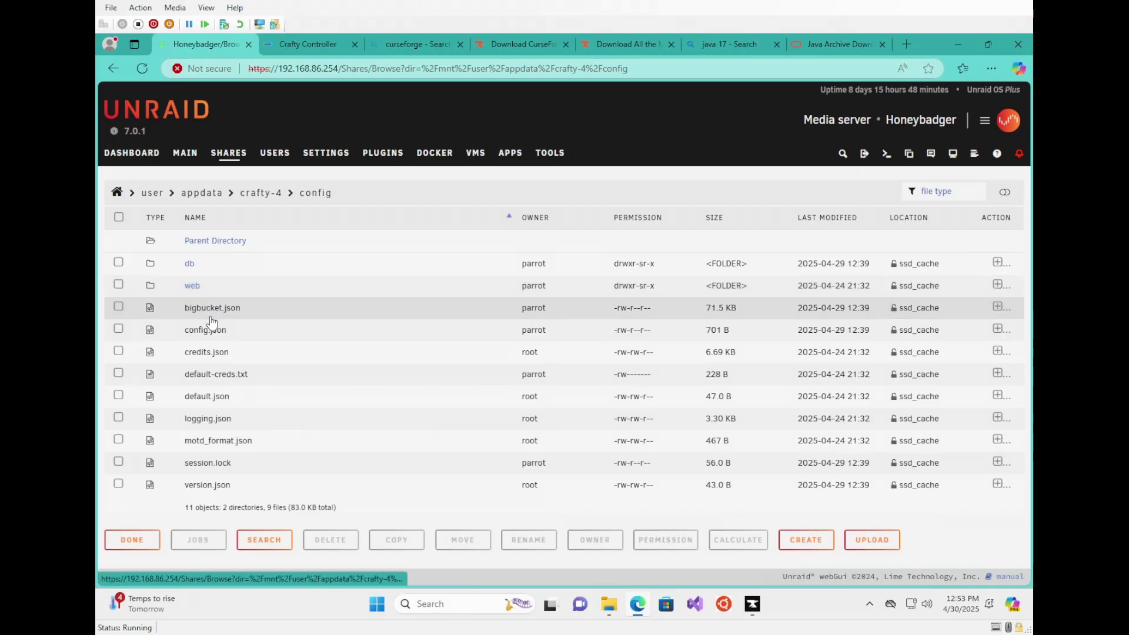
left_click(219, 375)
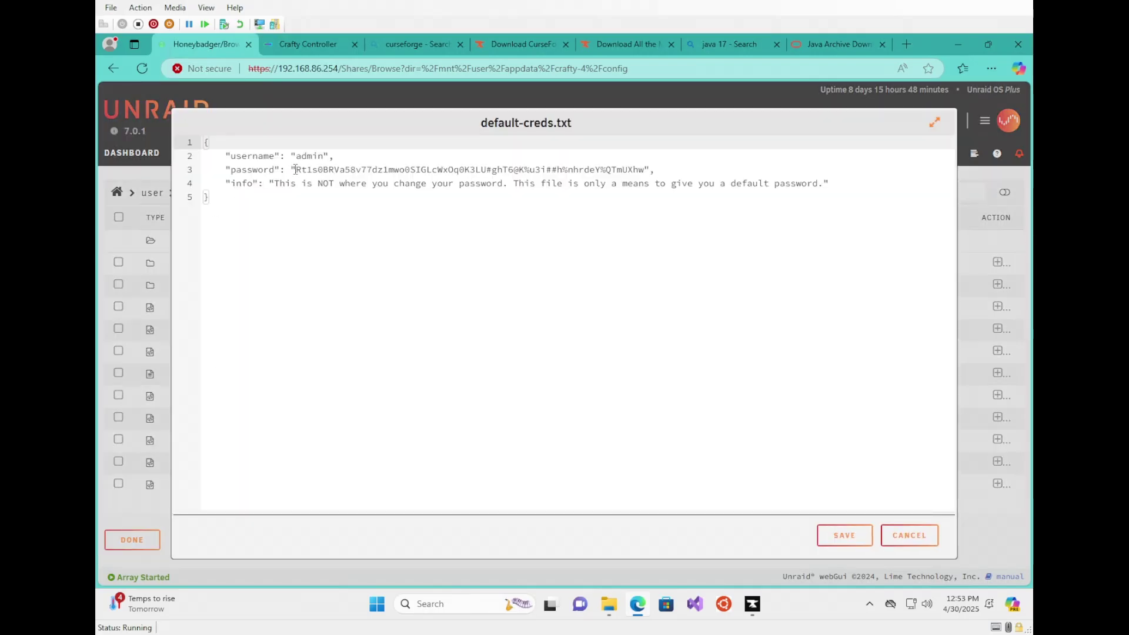
left_click_drag(295, 169, 645, 170)
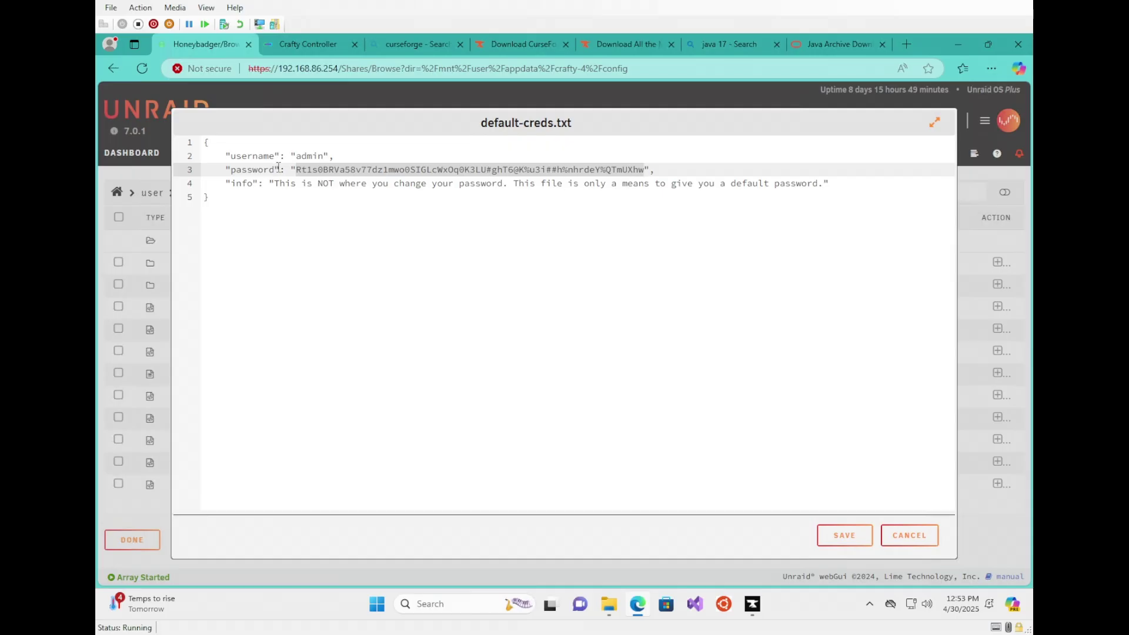
double_click(309, 156)
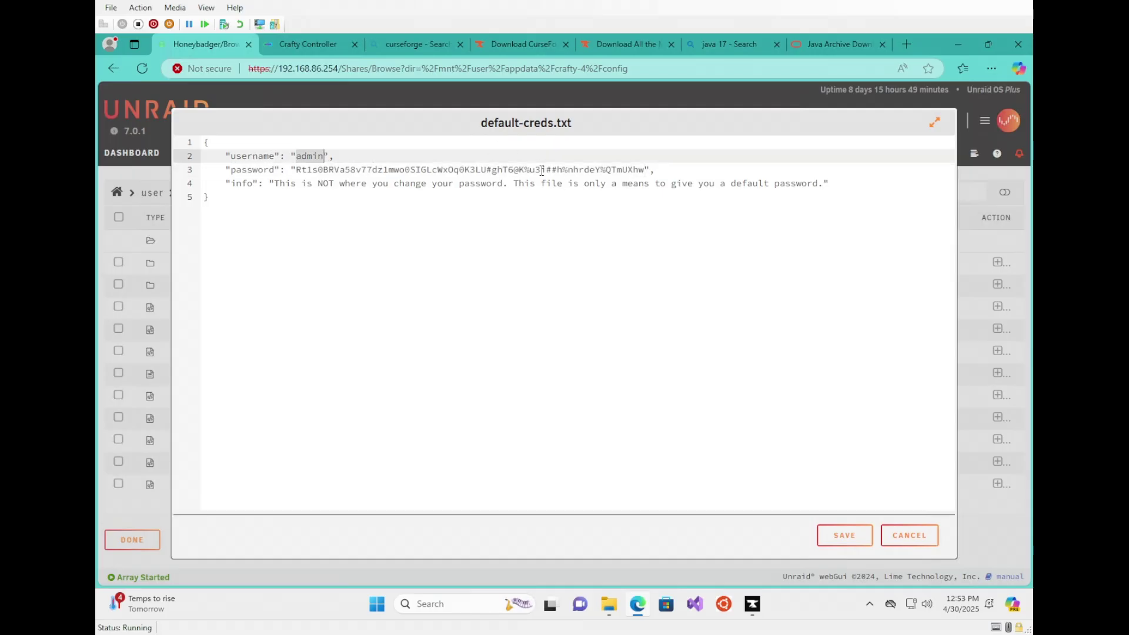
left_click(909, 535)
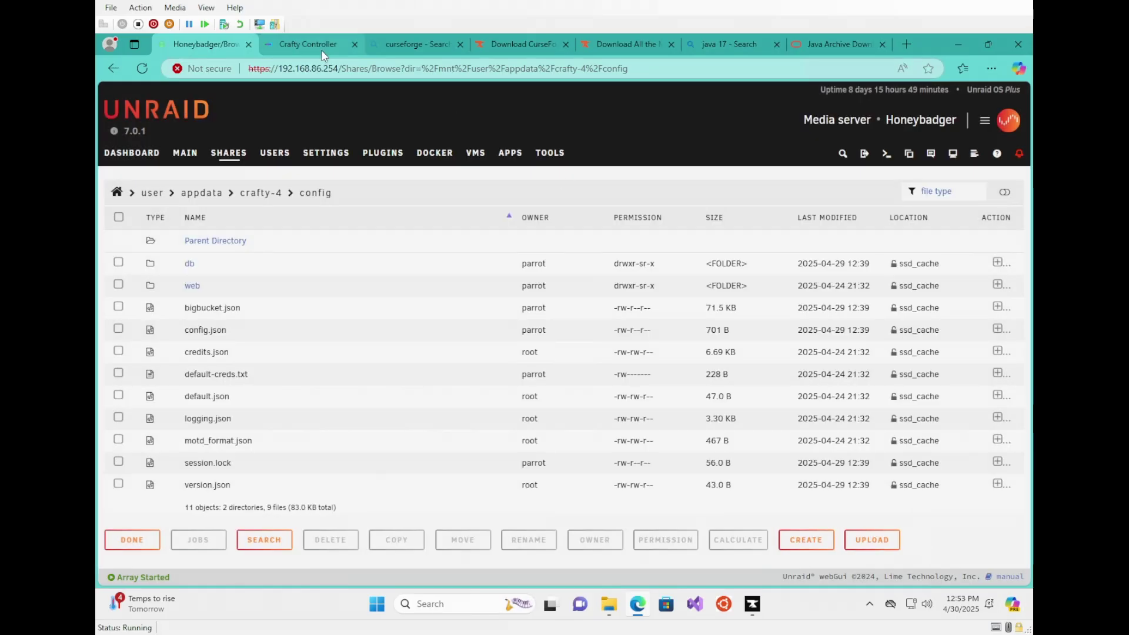
left_click(307, 45)
Step: Log in to Crafty Controller with the default username and pasted password, saving the login
left_click(472, 274)
type("adin")
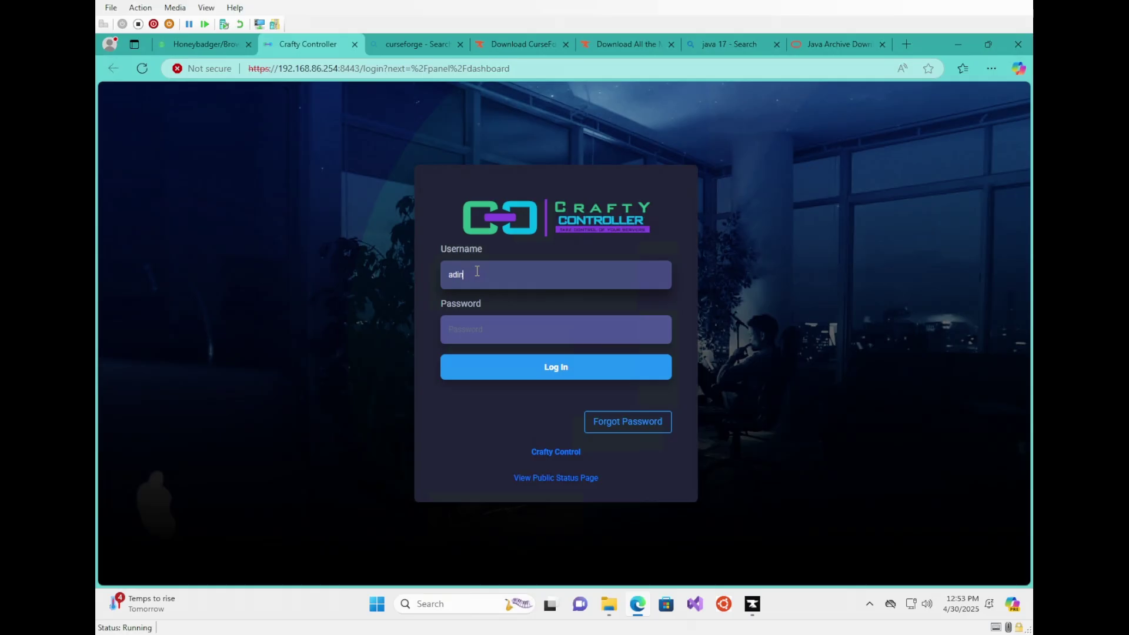
type("min")
key("Tab")
key("ctrl+v")
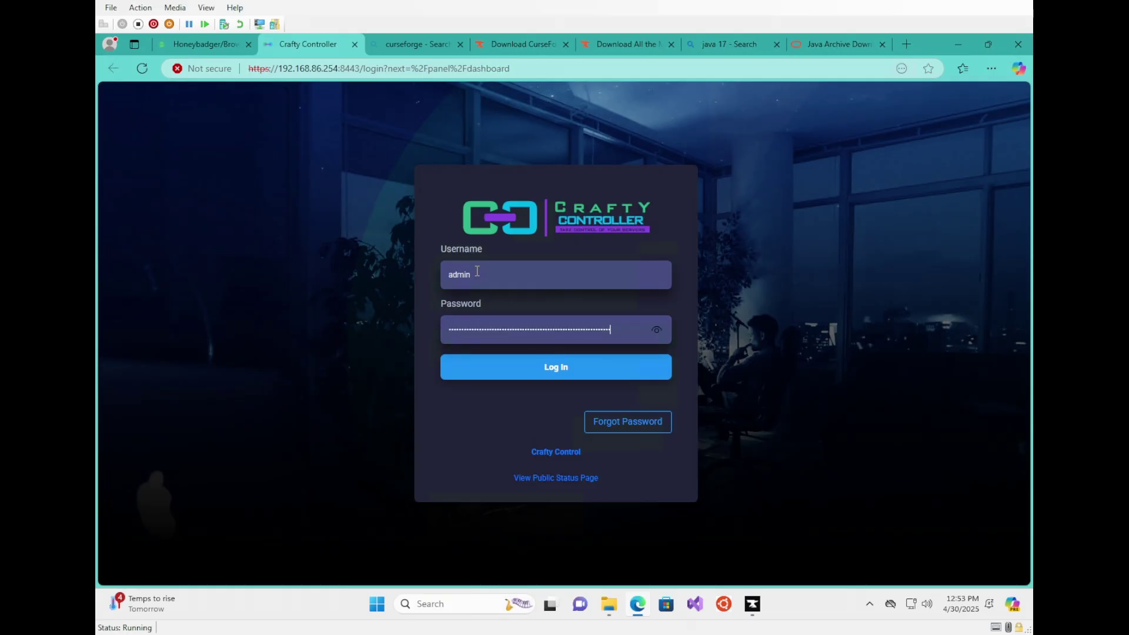
left_click(568, 377)
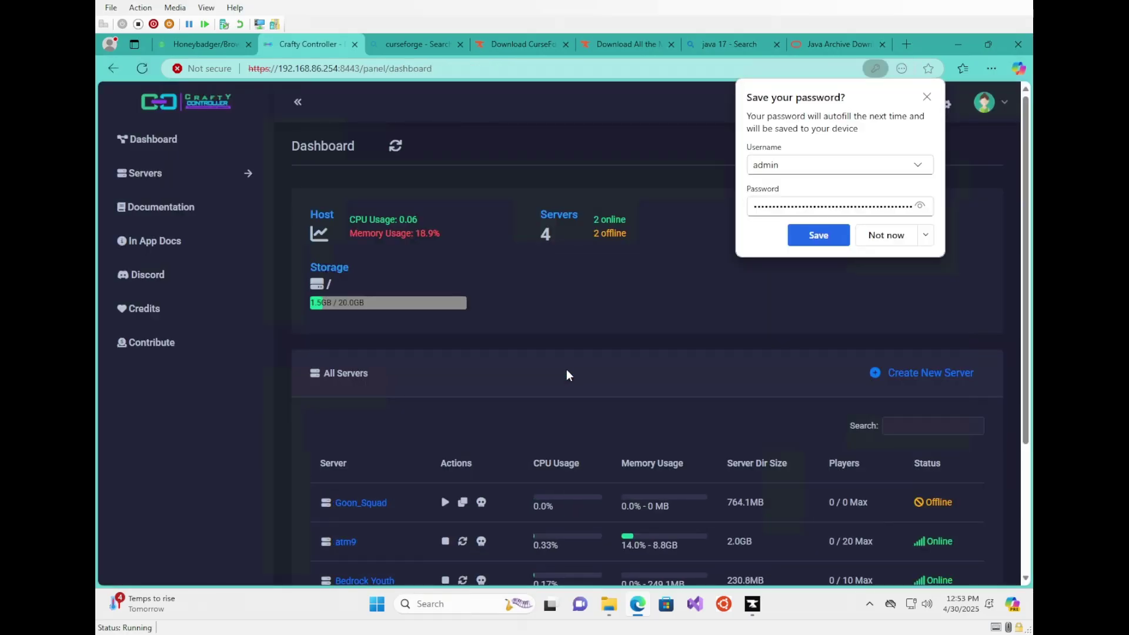
left_click(817, 235)
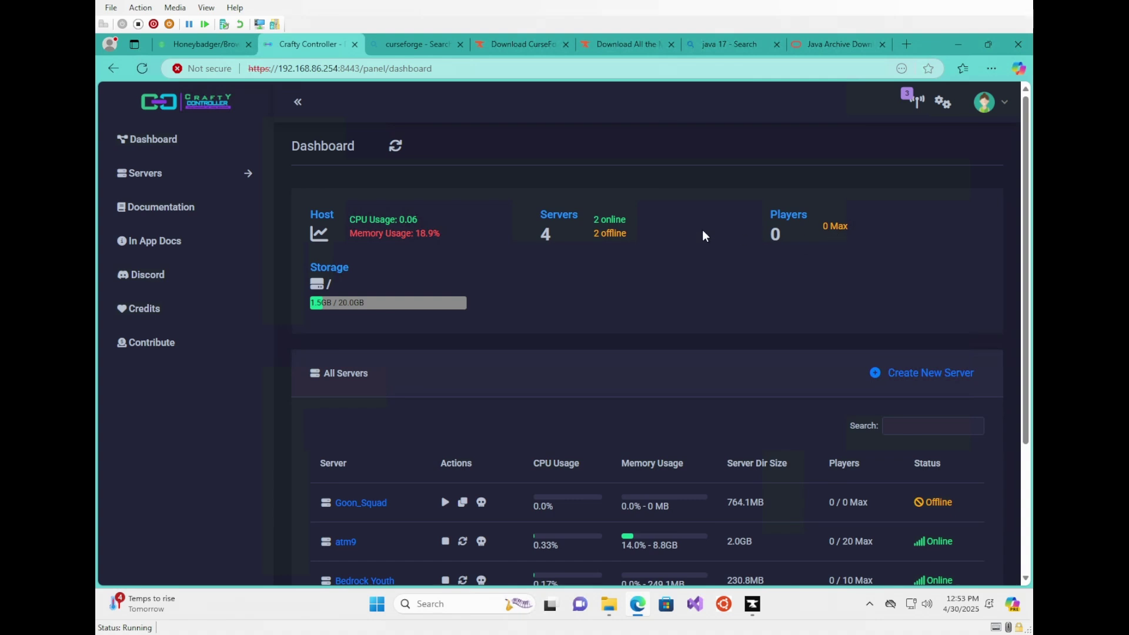
Step: Review the dashboard's host stats and four servers, then expand the Servers menu
scroll(540, 264, "down", 1)
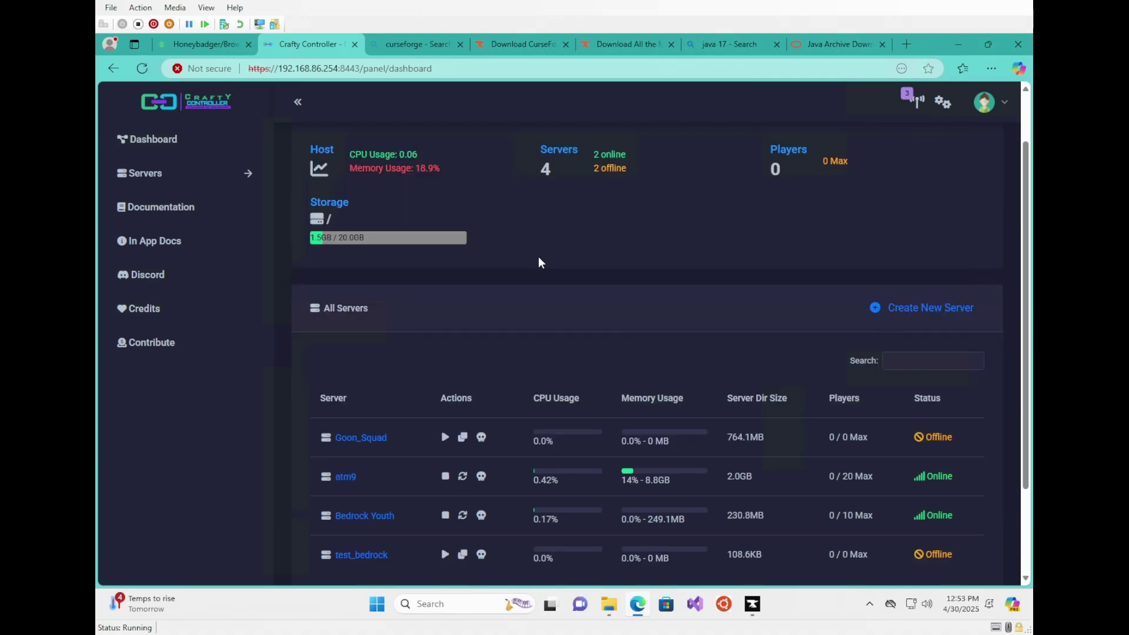
scroll(542, 249, "down", 2)
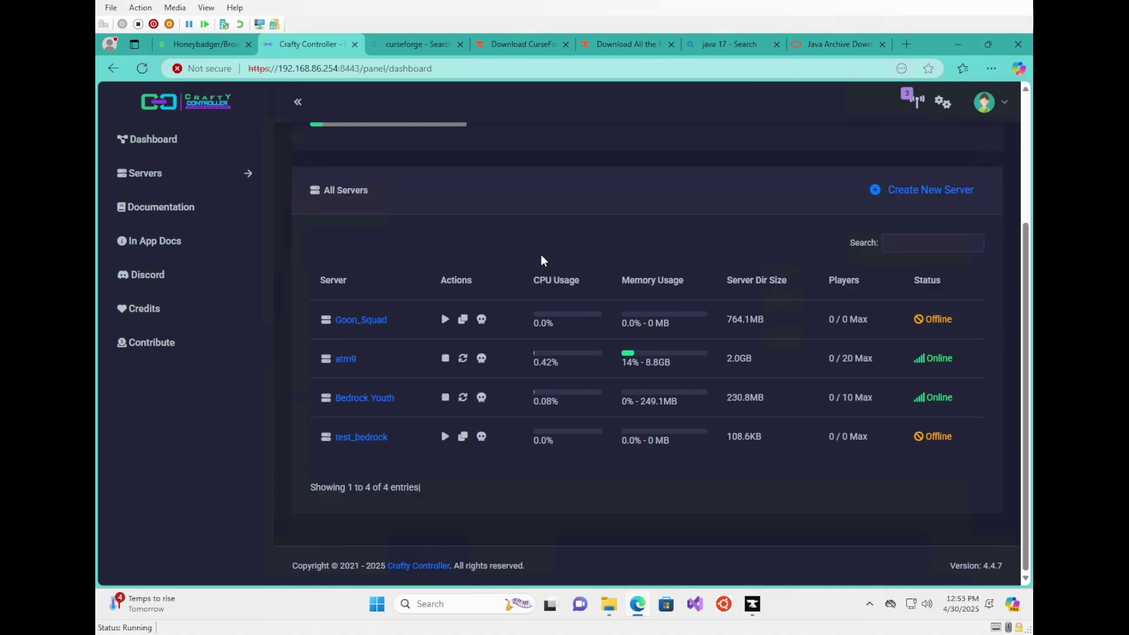
scroll(541, 255, "up", 3)
scroll(542, 252, "down", 3)
scroll(367, 405, "up", 3)
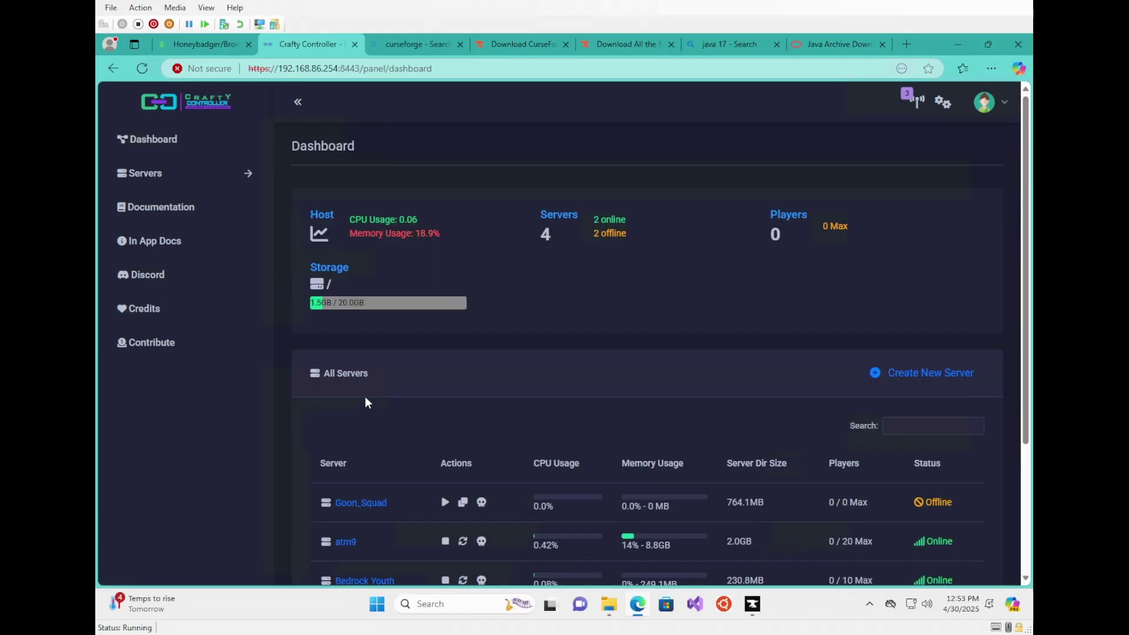
left_click(171, 178)
Step: Start a new Minecraft server using forge-installer version 1.20.1, matching the modpack's version
left_click(191, 199)
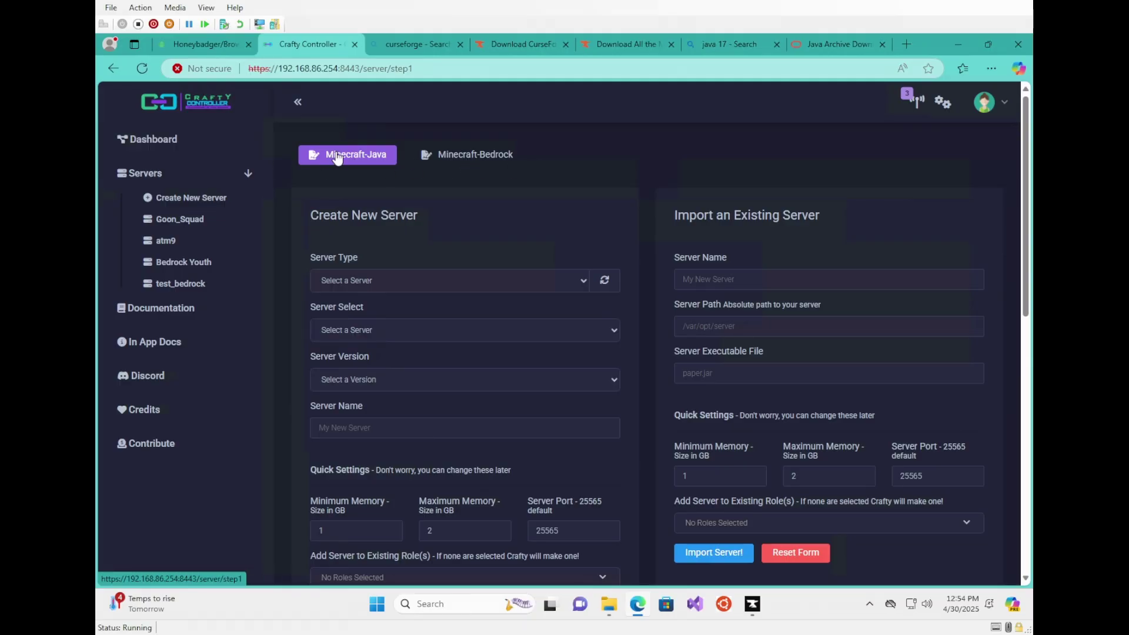
scroll(494, 213, "down", 2)
scroll(493, 260, "up", 2)
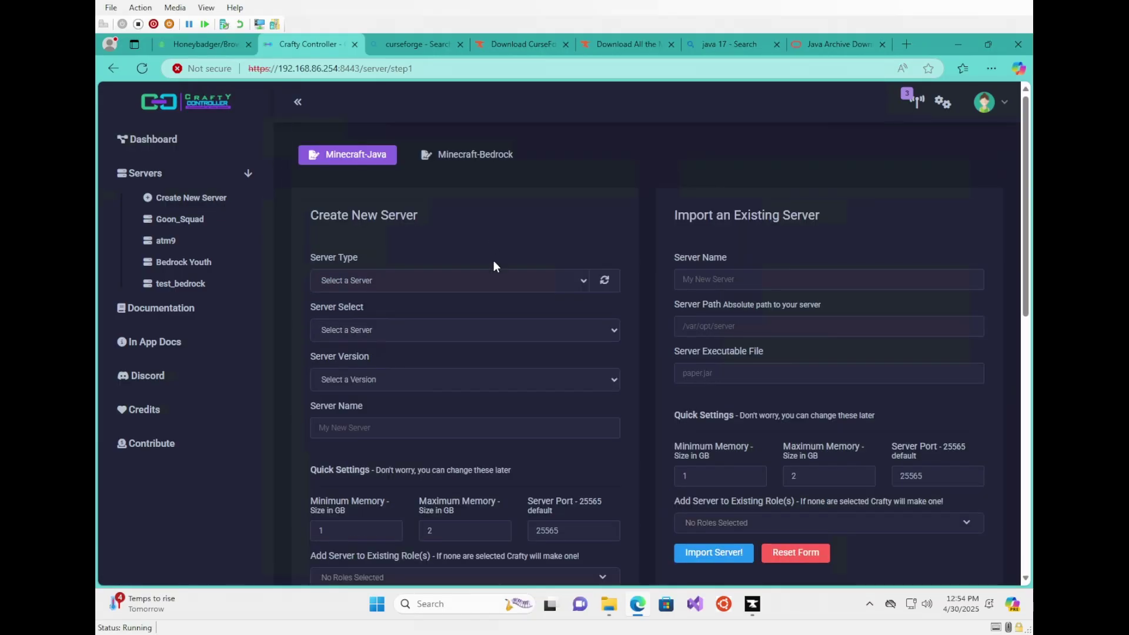
left_click(506, 287)
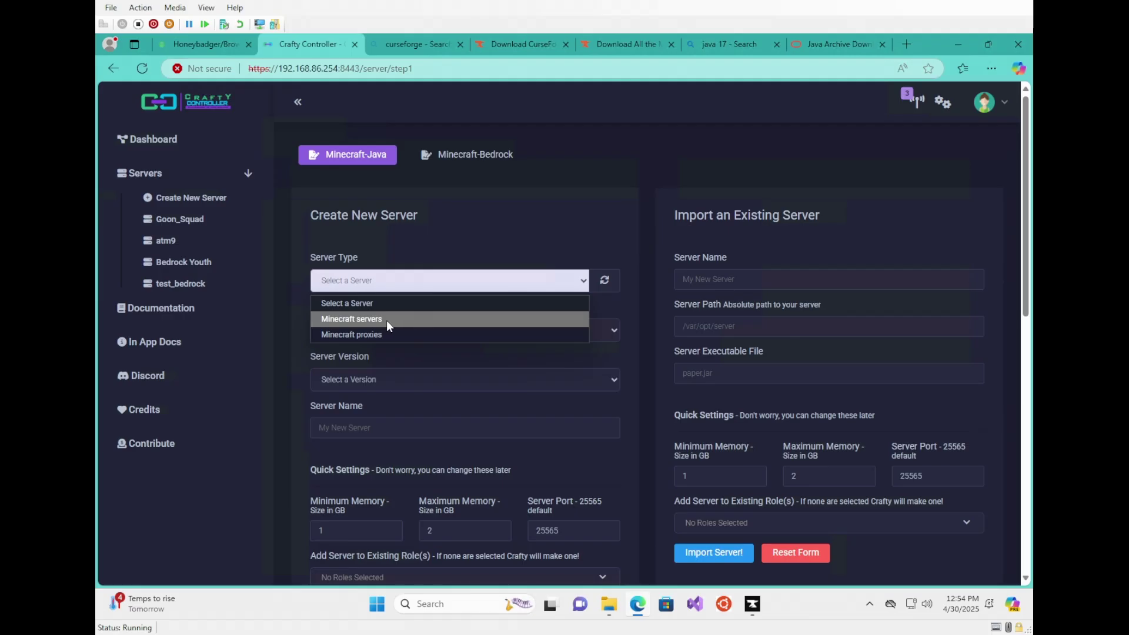
left_click(387, 320)
left_click(605, 333)
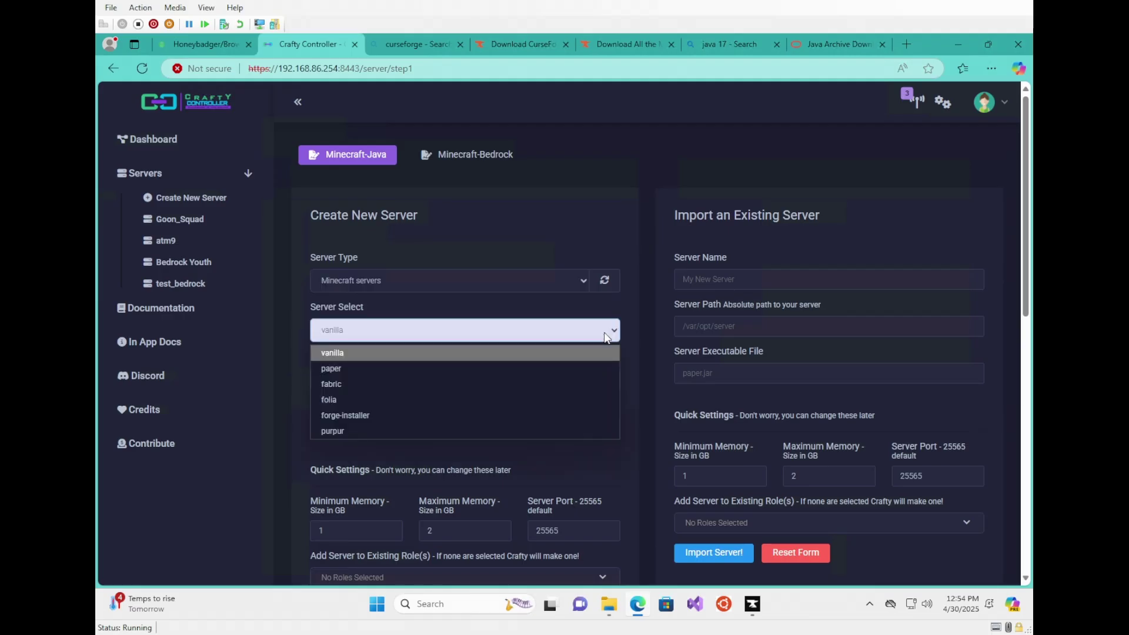
left_click(346, 415)
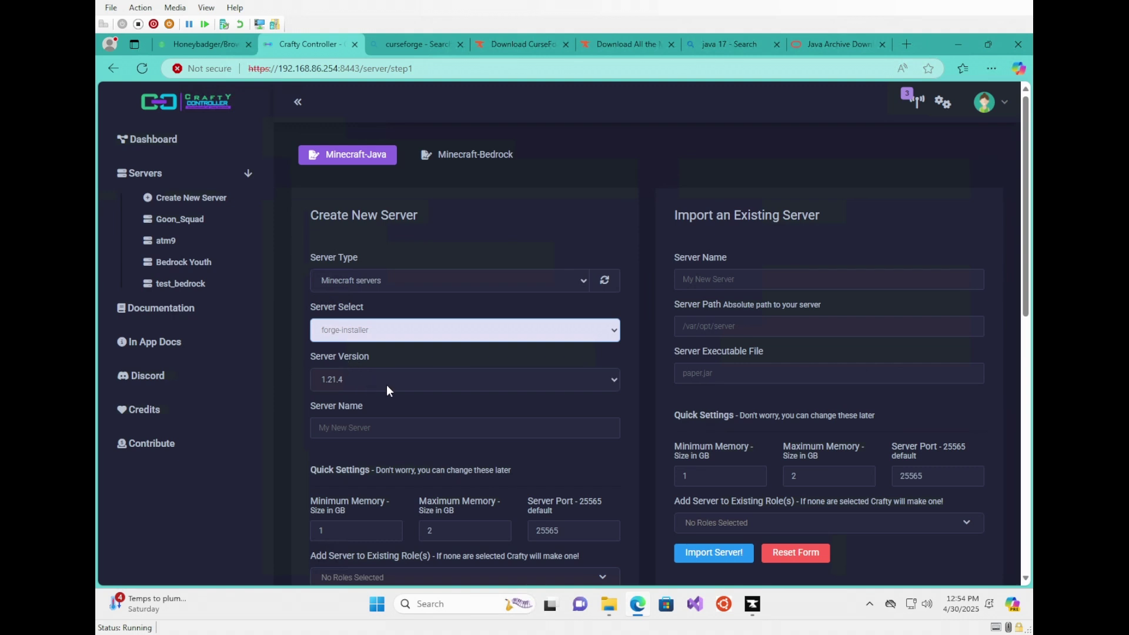
left_click(760, 605)
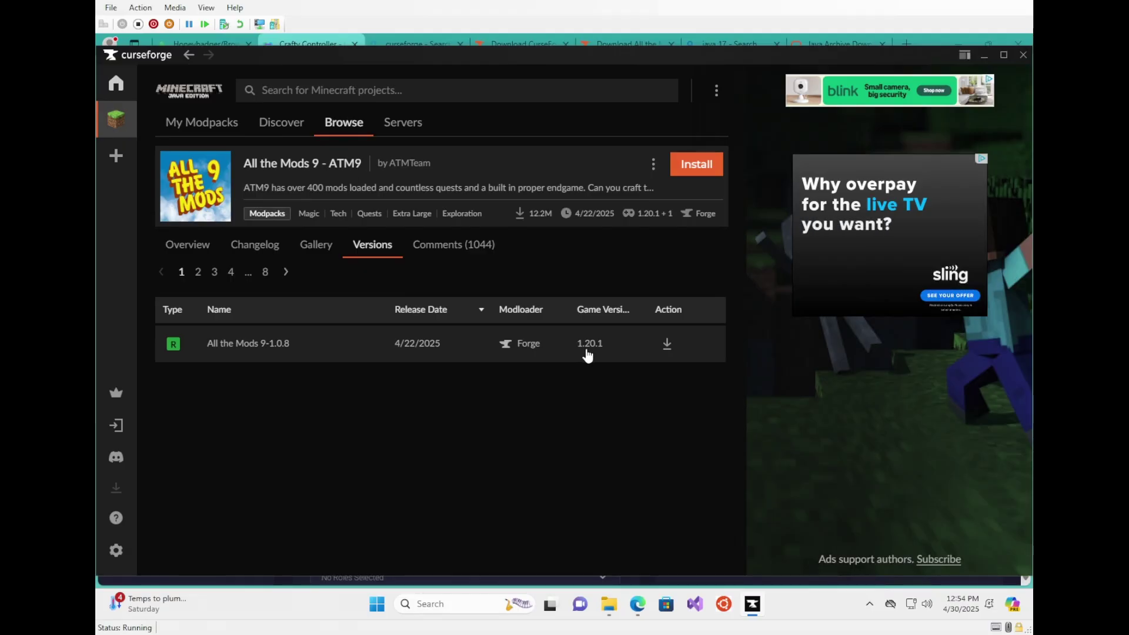
left_click(983, 56)
left_click(465, 377)
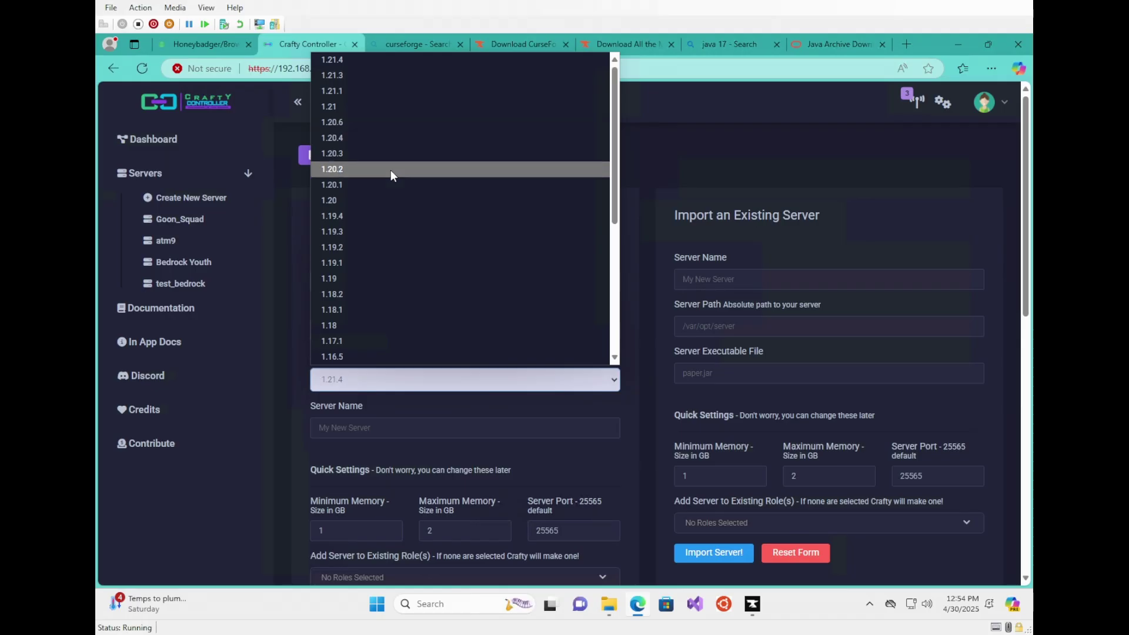
left_click(382, 182)
Step: Name the server tutorialServer and set its maximum memory to 16 GB
left_click(421, 432)
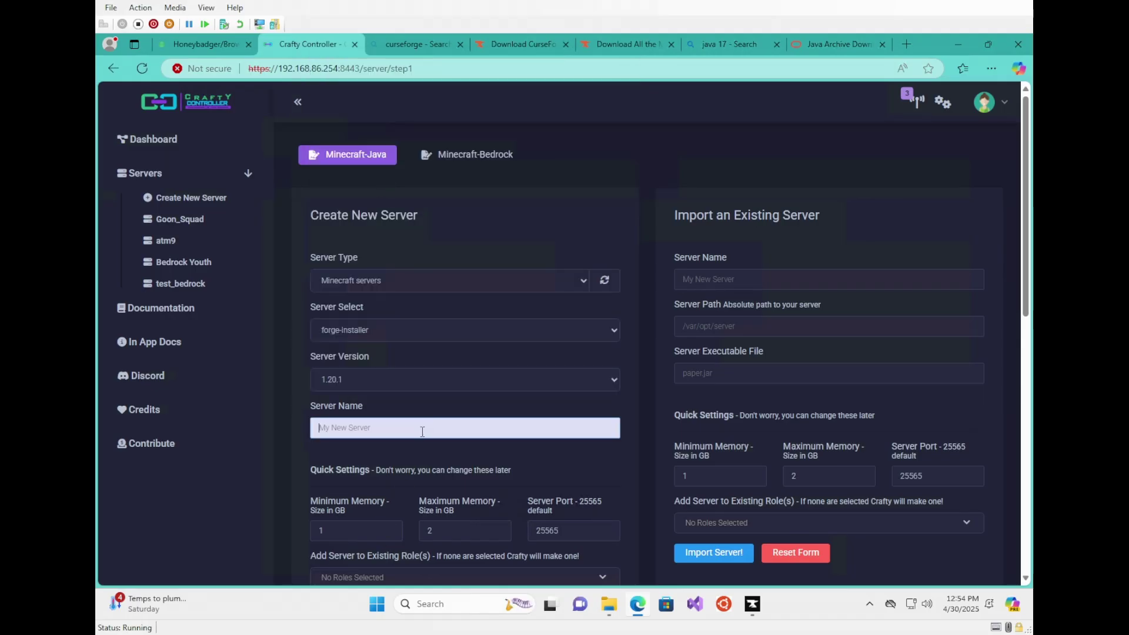
type("tutorialServer")
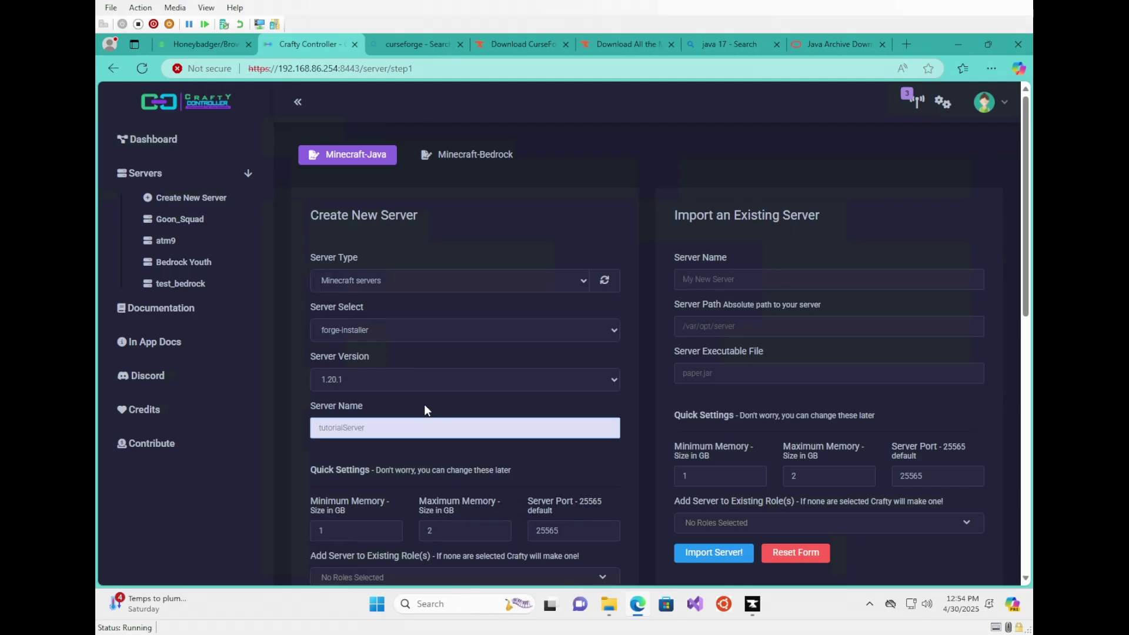
scroll(425, 388, "down", 2)
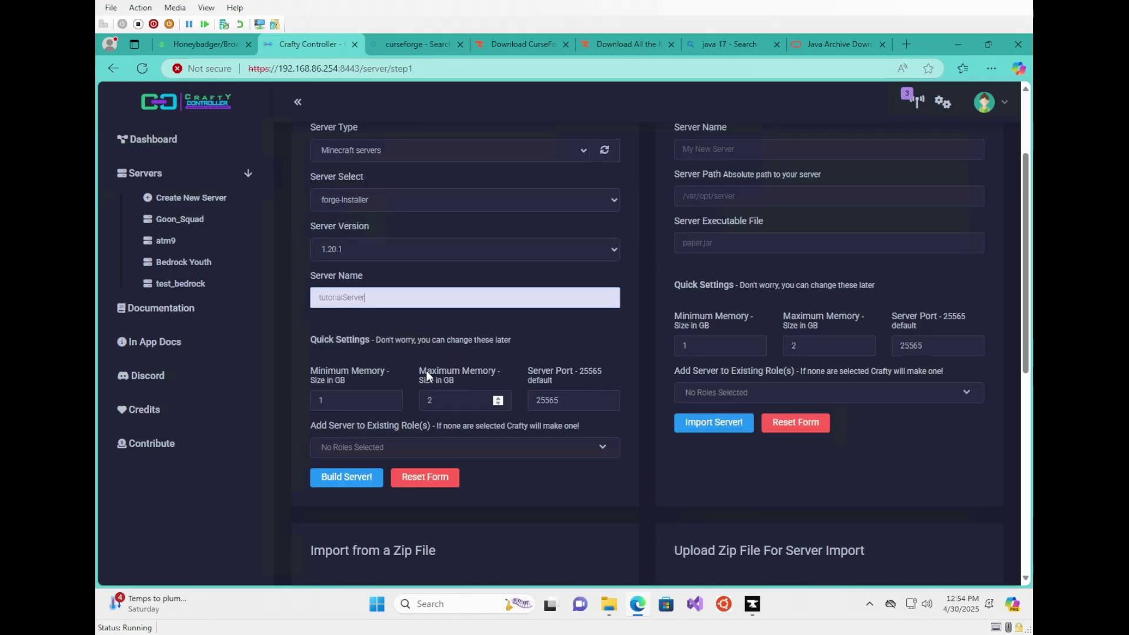
left_click_drag(473, 401, 405, 422)
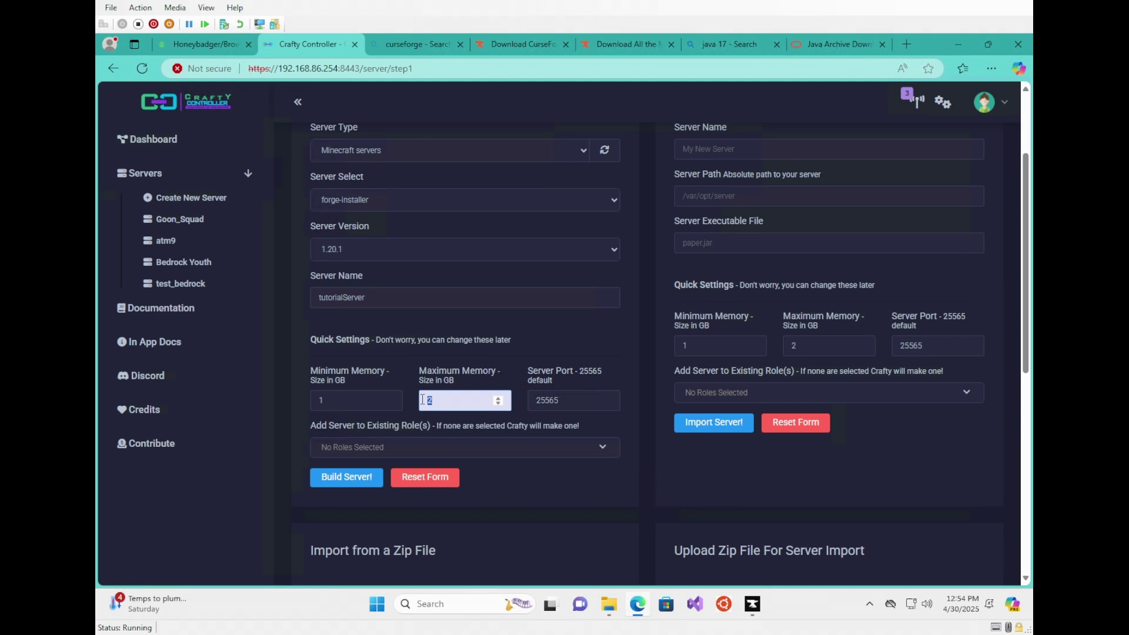
type("10")
left_click_drag(498, 403, 497, 402)
left_click(450, 414)
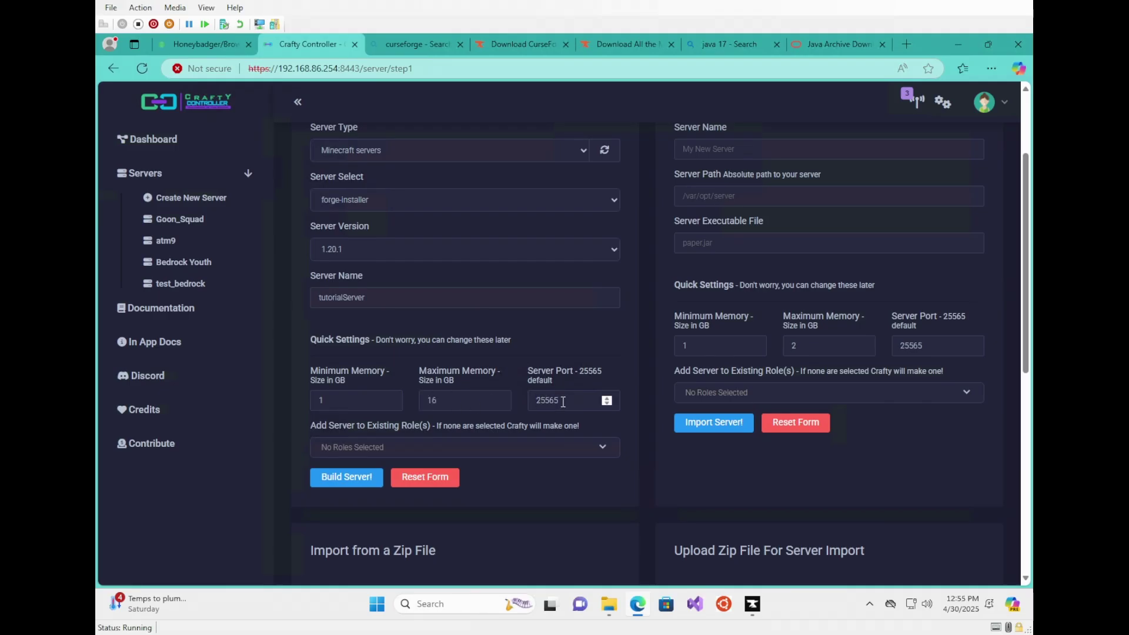
Step: Re-enter the server port, leaving it at 25565
left_click_drag(566, 402, 525, 410)
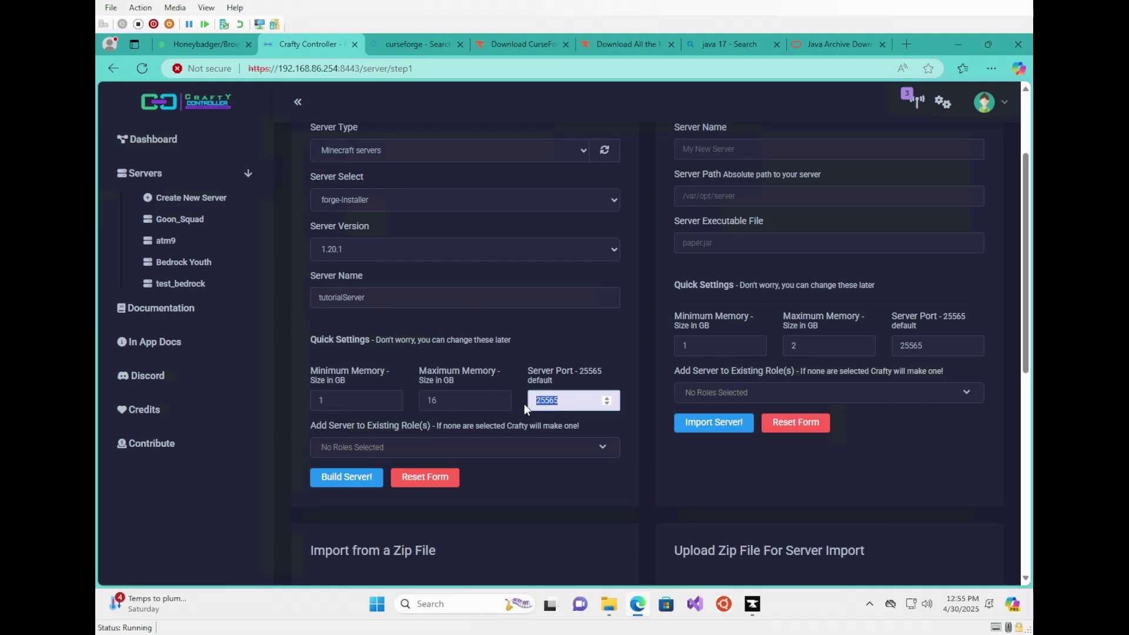
left_click(583, 399)
left_click_drag(587, 398, 535, 402)
left_click(569, 399)
left_click_drag(563, 399, 530, 398)
key("BackSpace")
left_click(606, 400)
Step: Build tutorialServer and scroll the dashboard until it appears as the fifth server
left_click(347, 479)
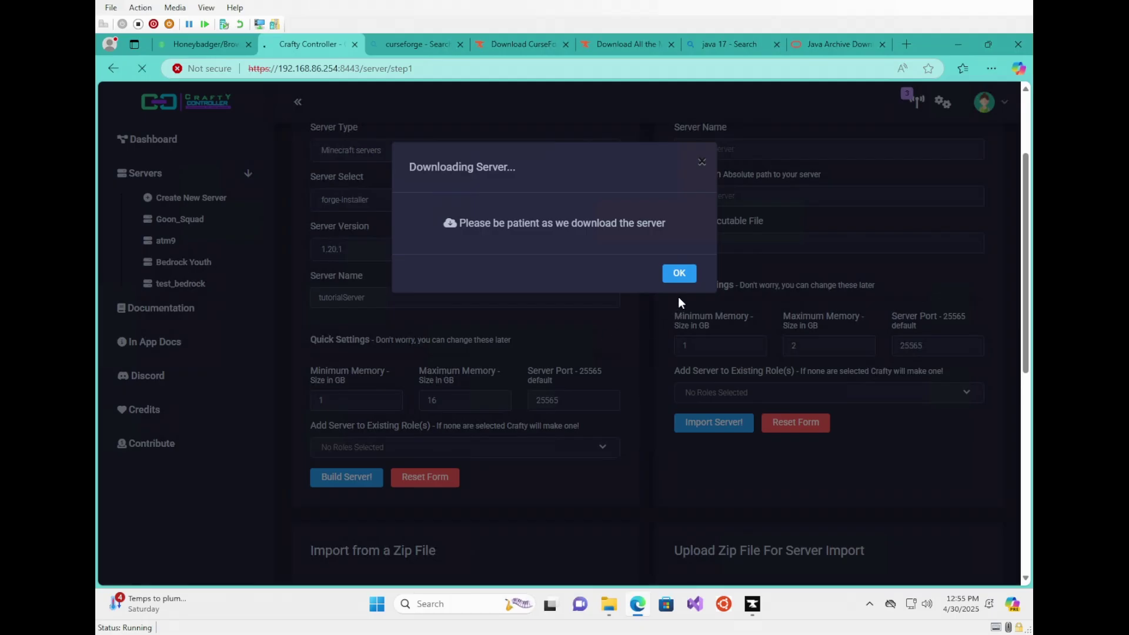
scroll(392, 503, "down", 3)
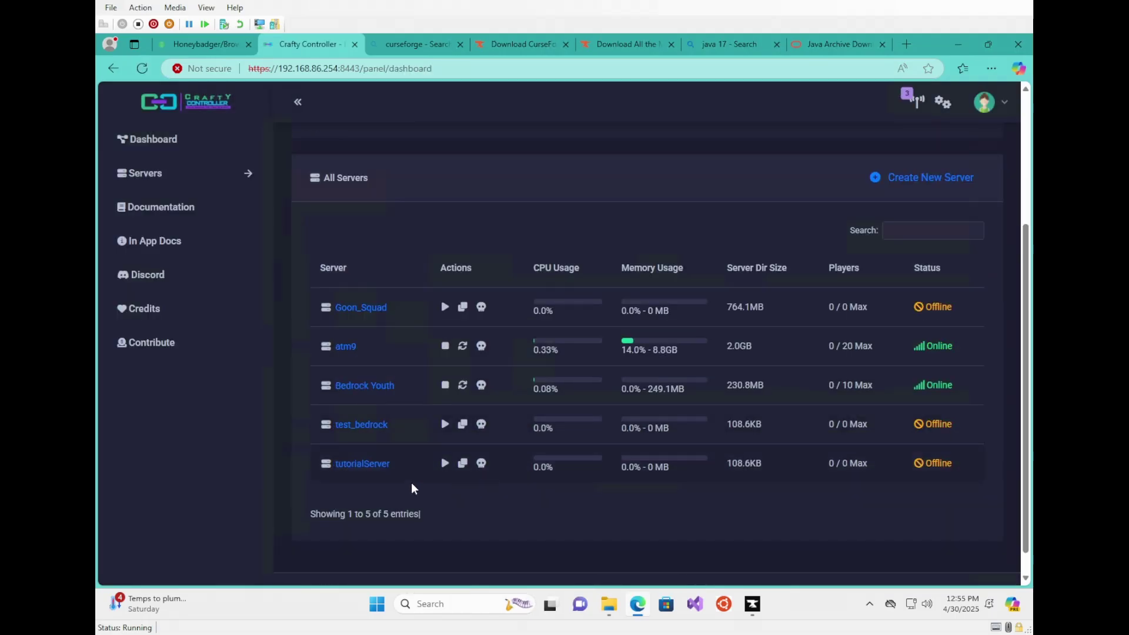
scroll(540, 474, "down", 3)
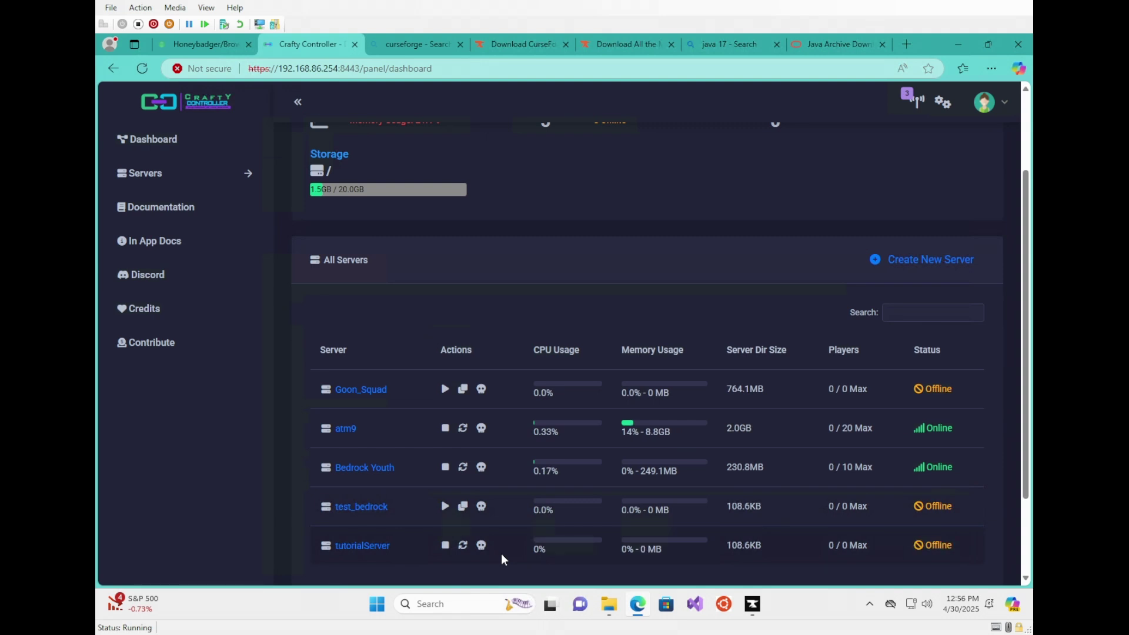
Step: Open tutorialServer's Config tab, review its settings, and select its UUID
left_click(361, 546)
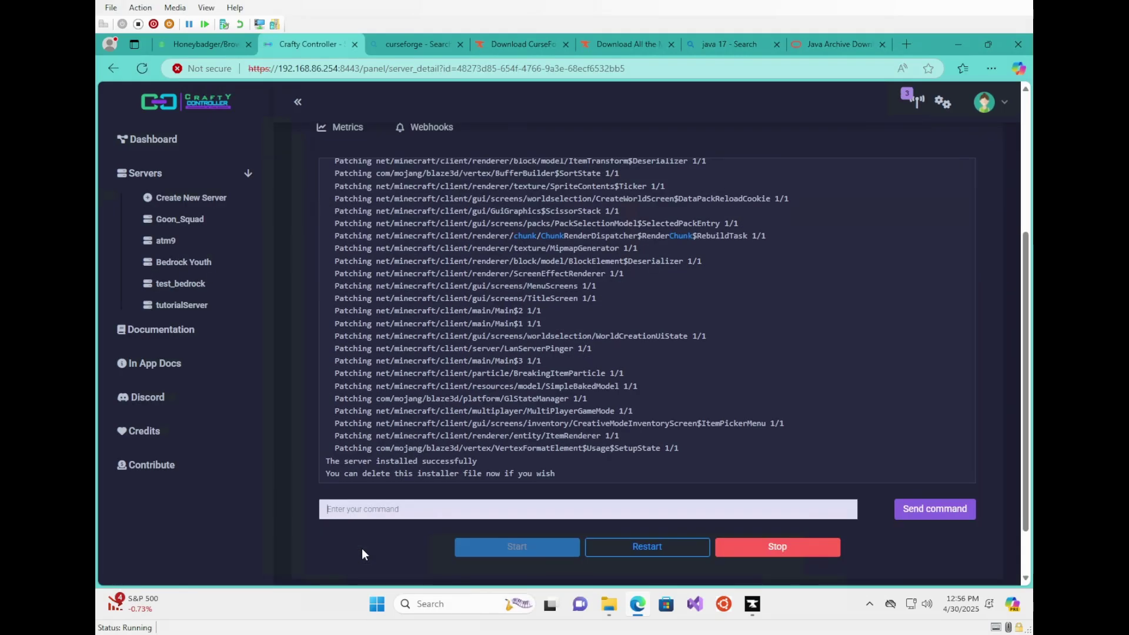
scroll(361, 548, "up", 4)
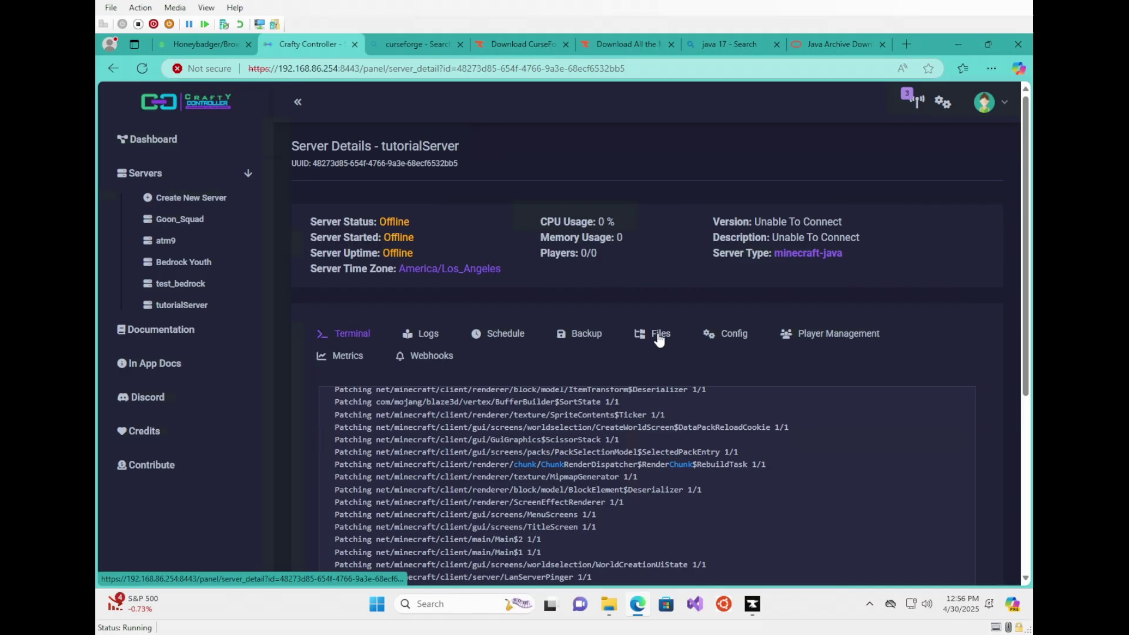
left_click(733, 333)
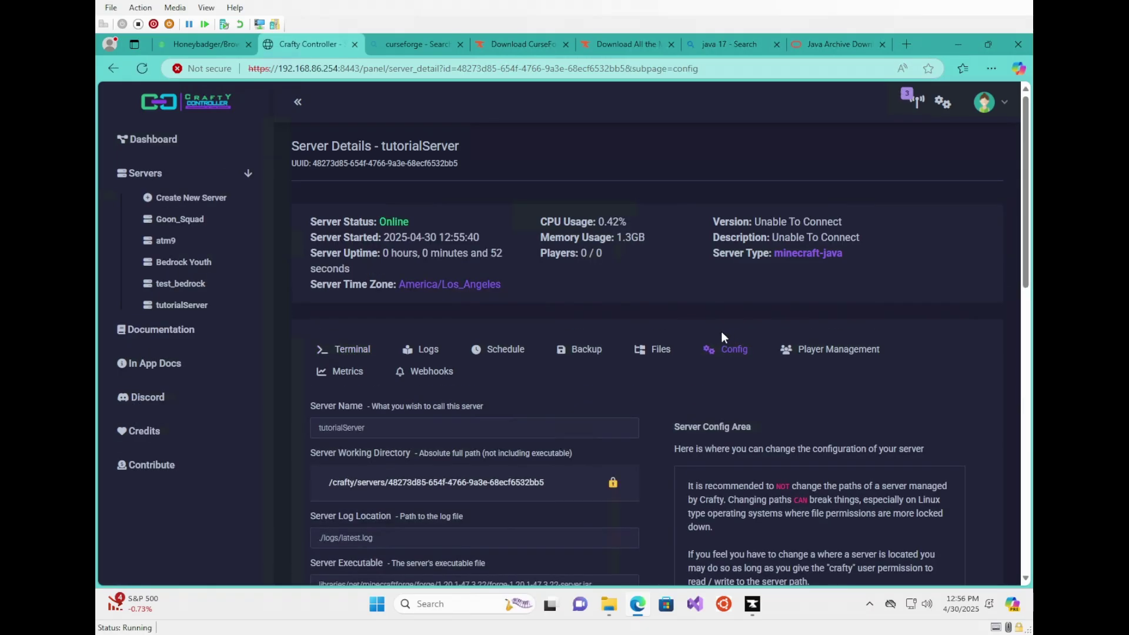
scroll(649, 367, "down", 1)
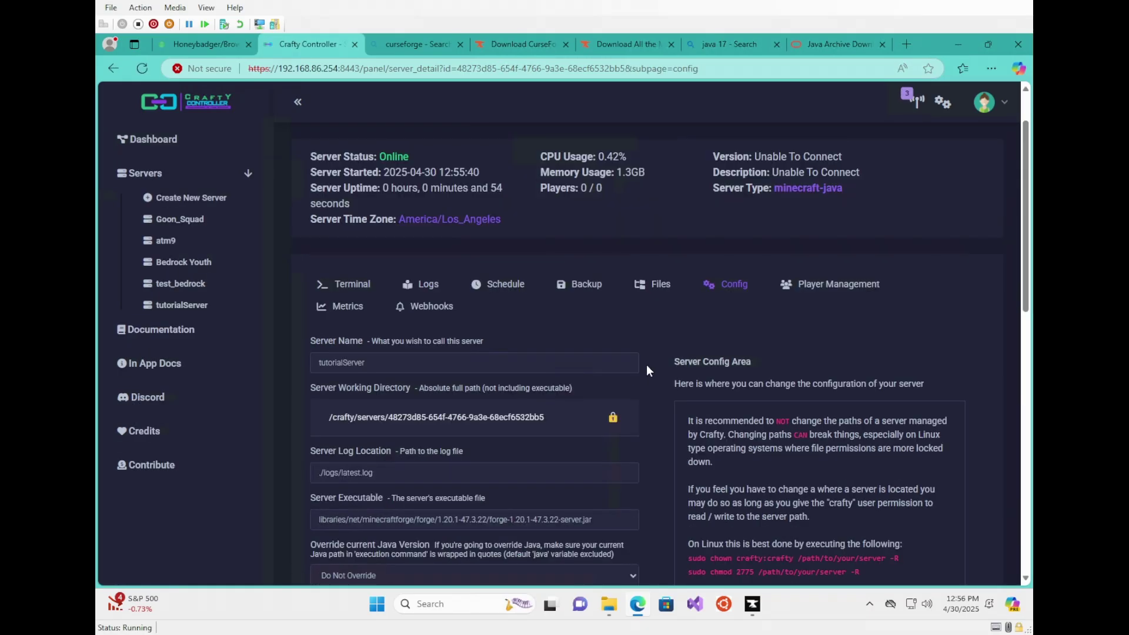
scroll(649, 369, "down", 2)
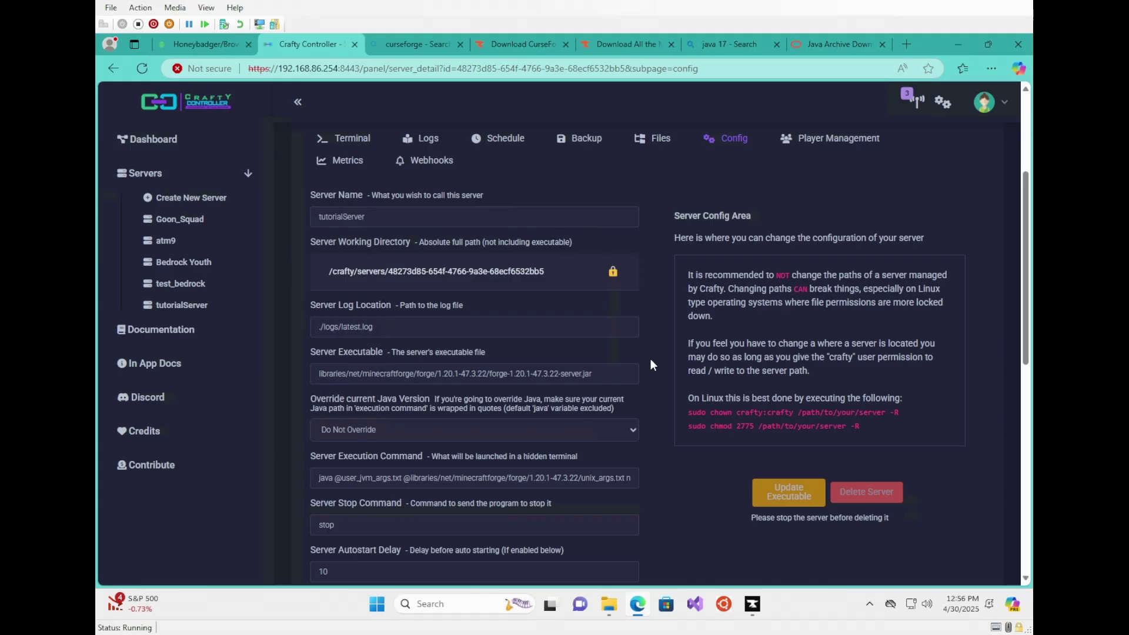
scroll(395, 294, "up", 3)
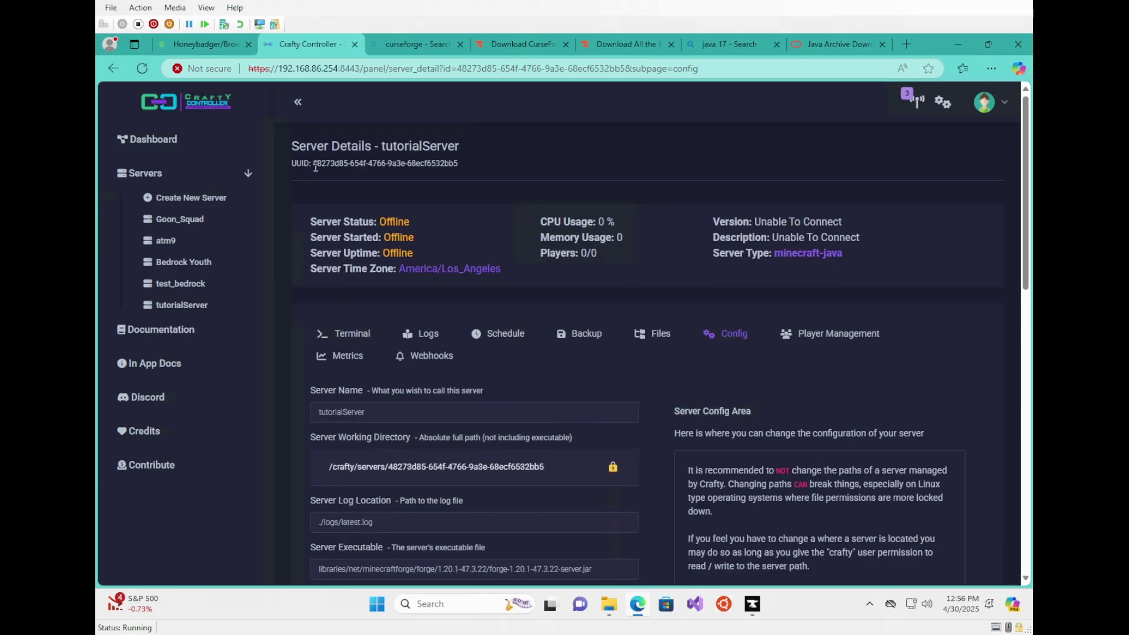
left_click_drag(313, 164, 323, 163)
left_click_drag(448, 163, 458, 164)
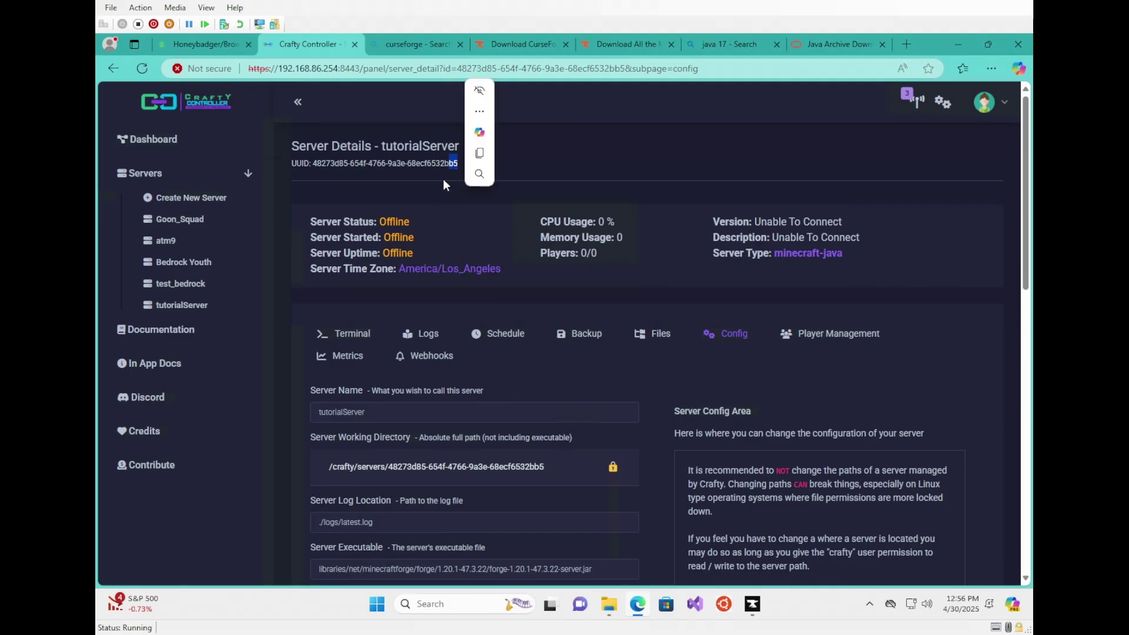
Step: In the crafty Explorer window, open servers > the 48273d85 UUID folder, then minimise Edge
left_click(348, 178)
mouse_move(608, 603)
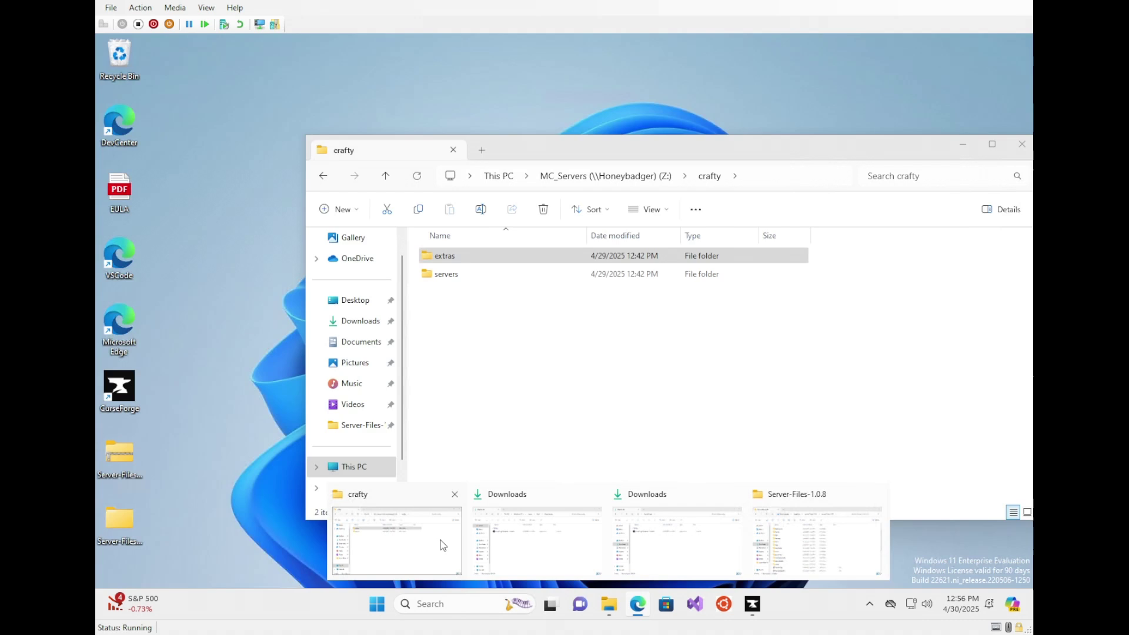
left_click(442, 544)
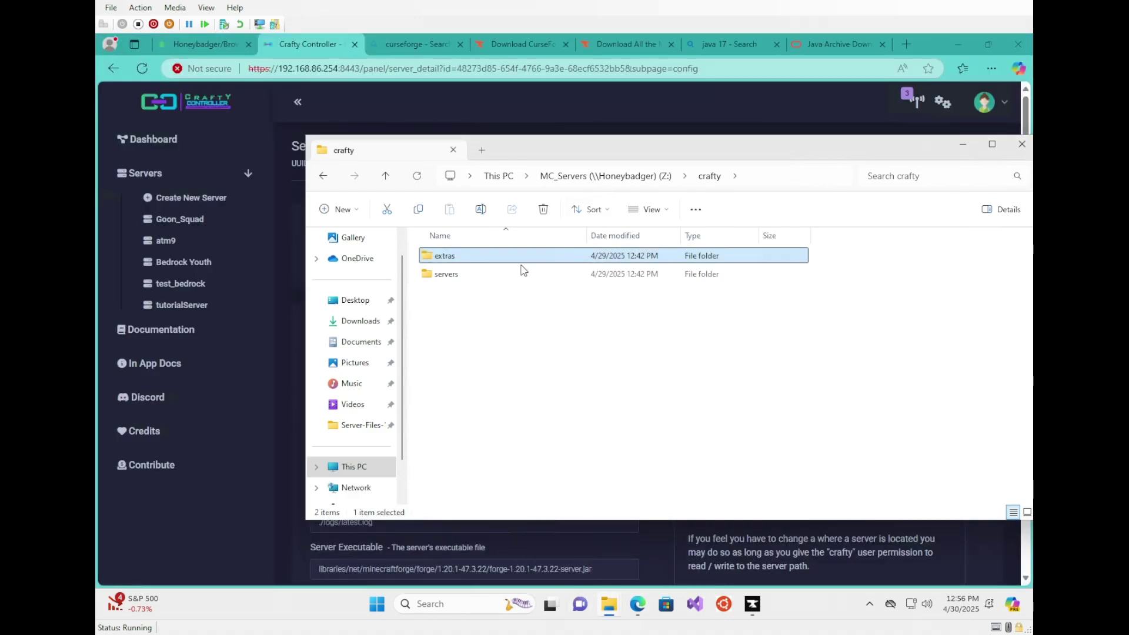
double_click(479, 275)
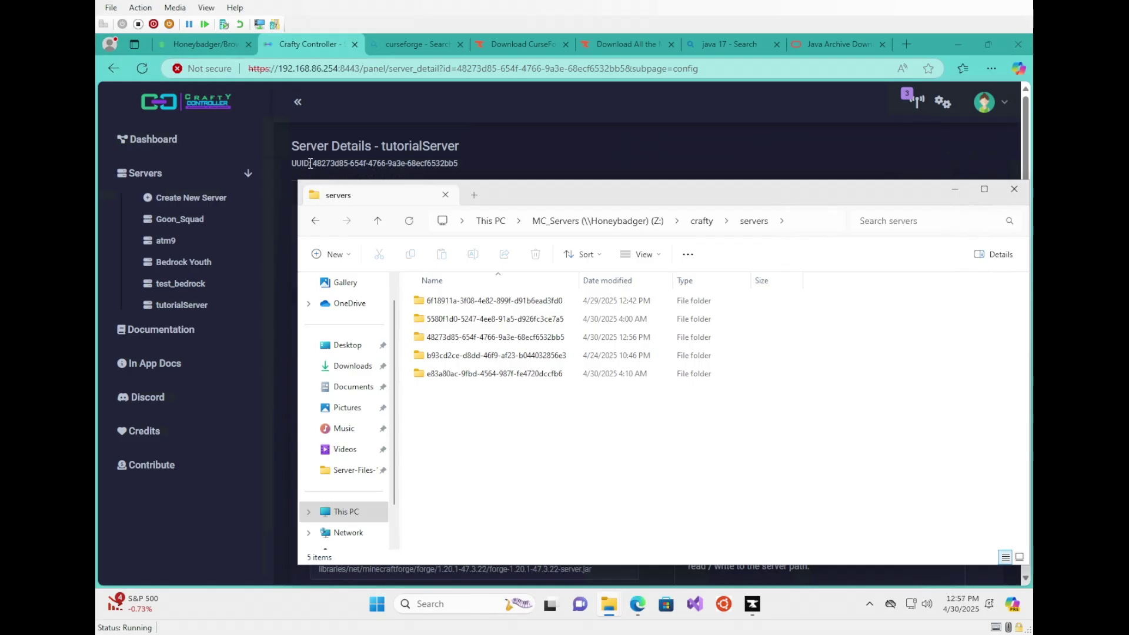
double_click(514, 340)
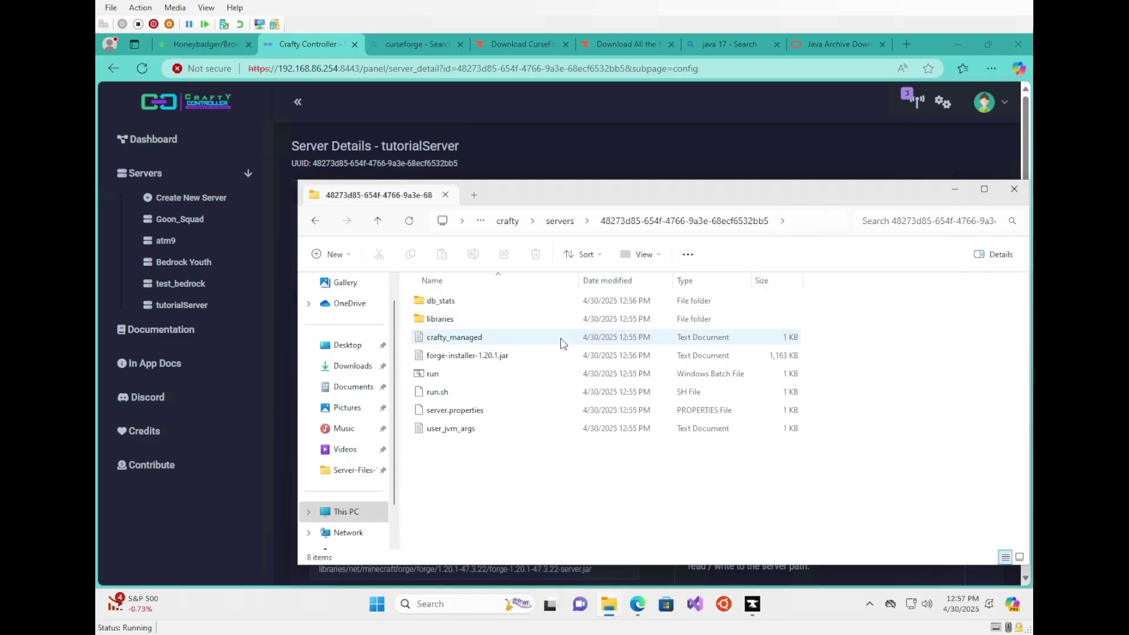
left_click(970, 43)
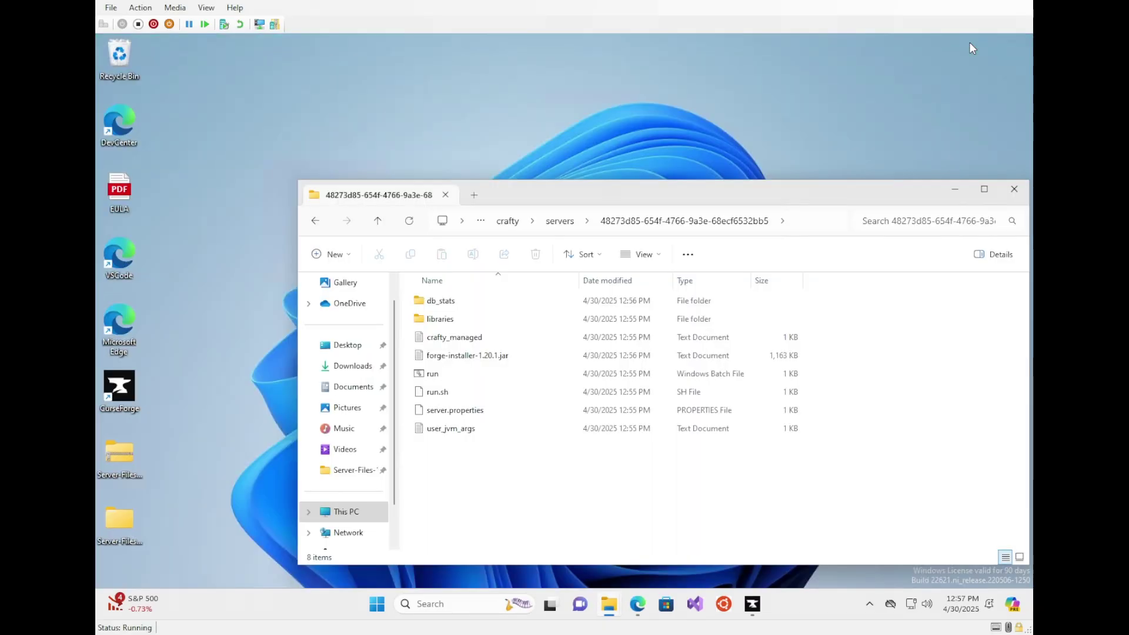
Step: Open Server-Files-1.0.8 in a window placed beside tutorialServer's UUID folder
left_click_drag(612, 200, 819, 123)
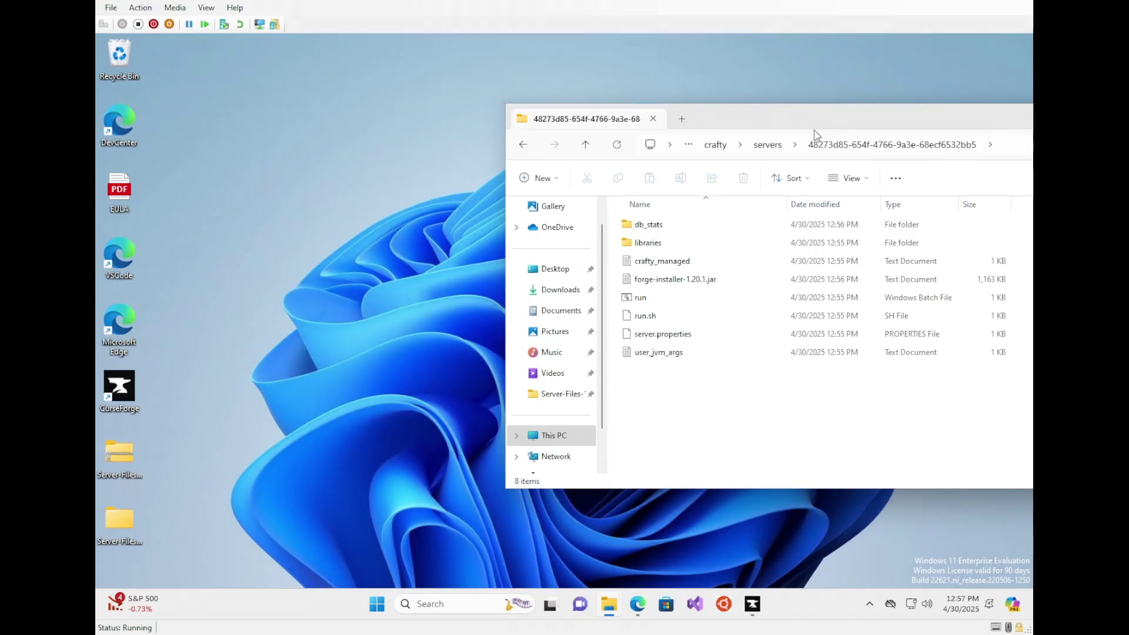
double_click(126, 517)
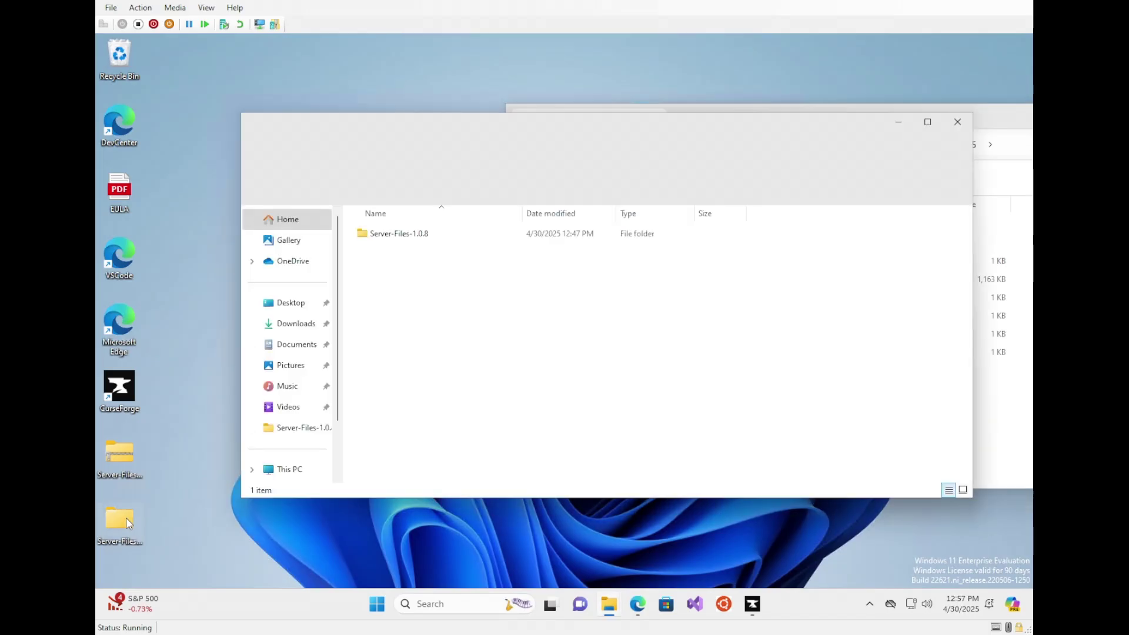
left_click_drag(615, 127, 508, 175)
left_click_drag(868, 235, 501, 235)
double_click(331, 282)
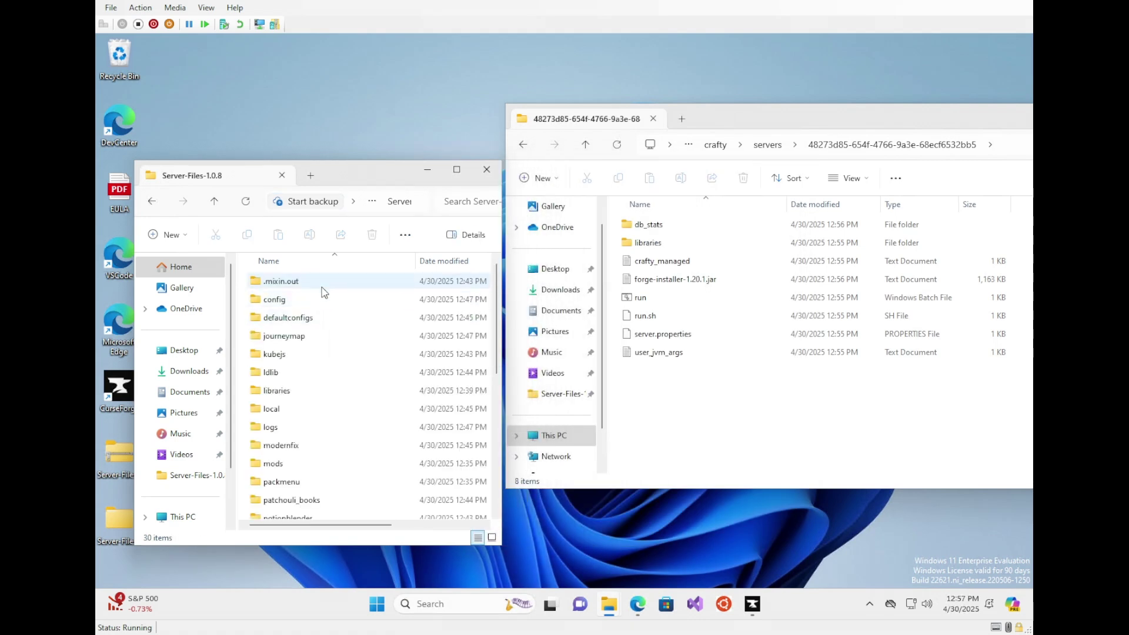
scroll(328, 454, "down", 5)
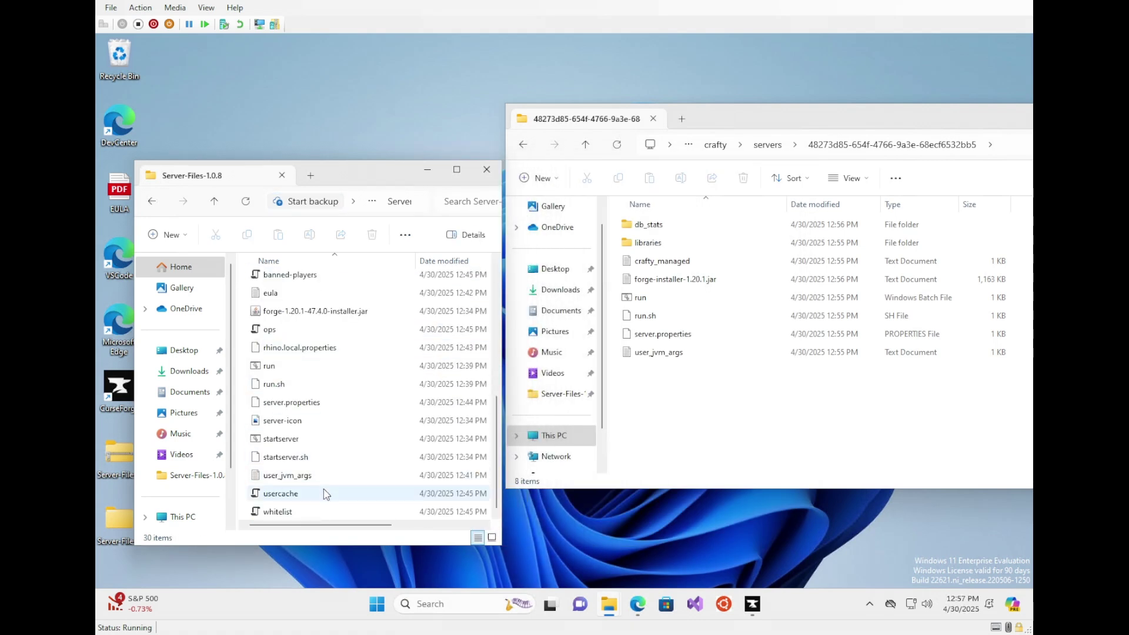
scroll(324, 489, "up", 5)
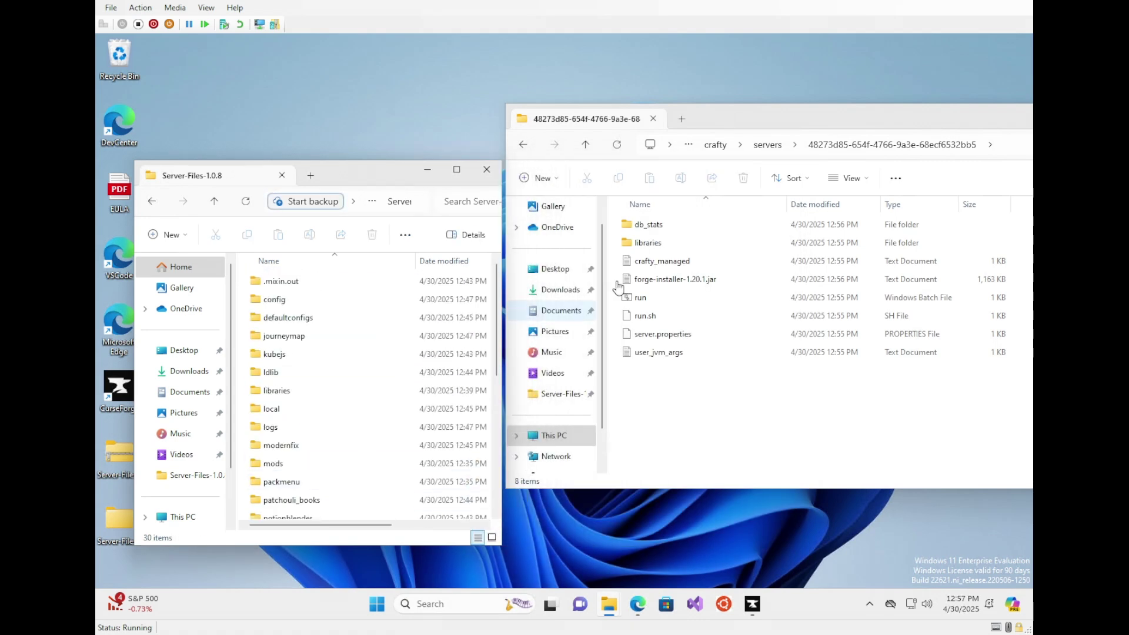
Step: Select all 30 server items and paste them into tutorialServer's UUID folder
left_click(369, 418)
key("ctrl+a")
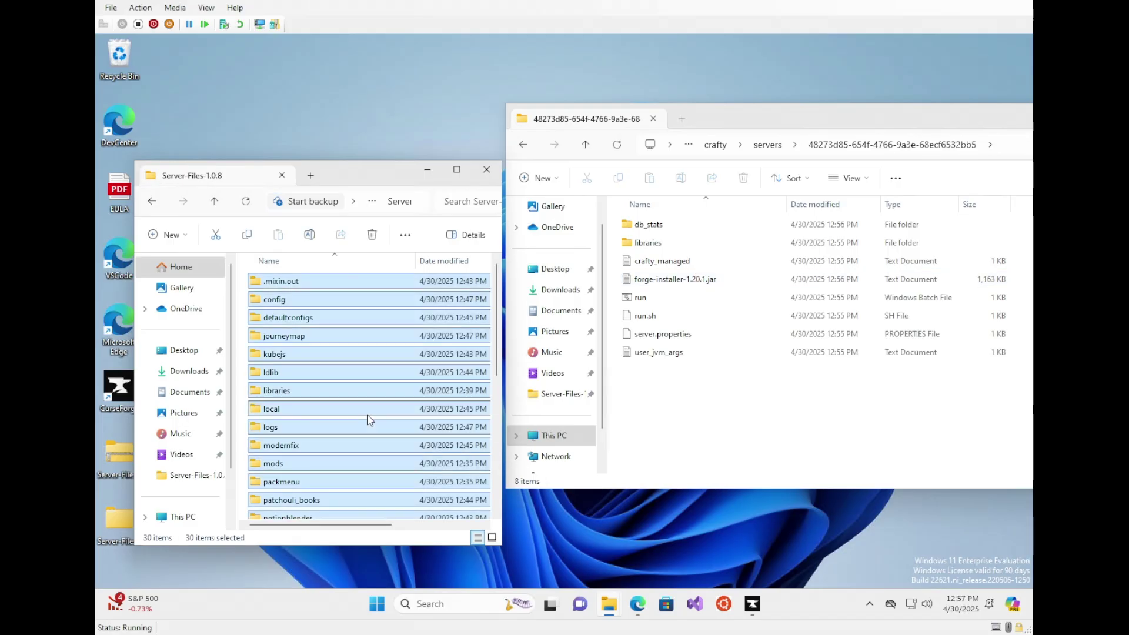
left_click(722, 400)
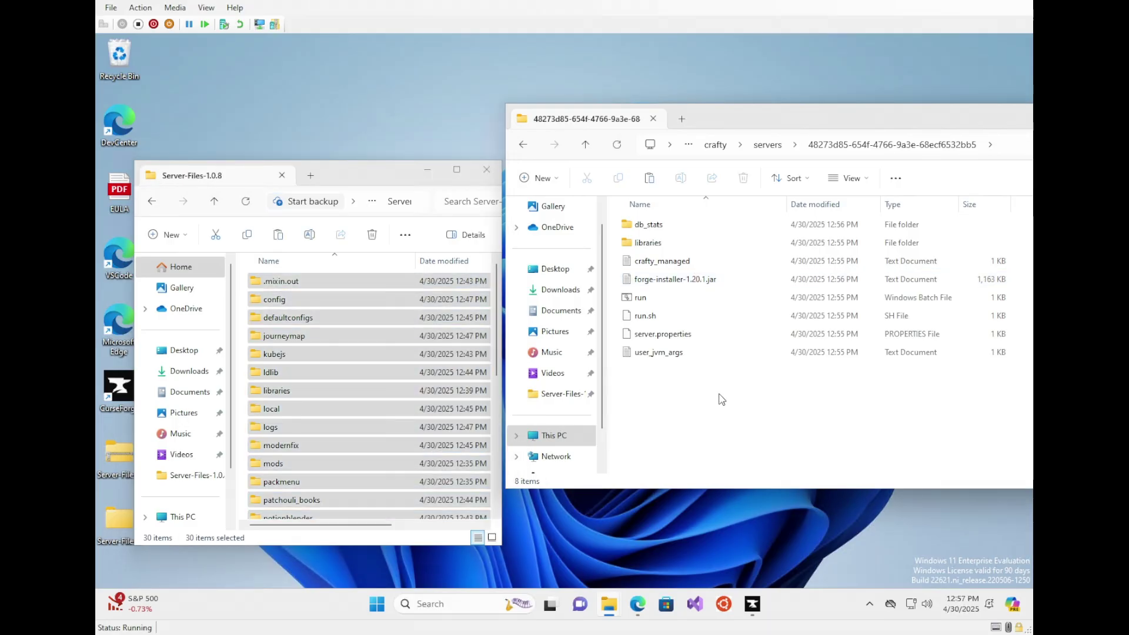
key("ctrl+v")
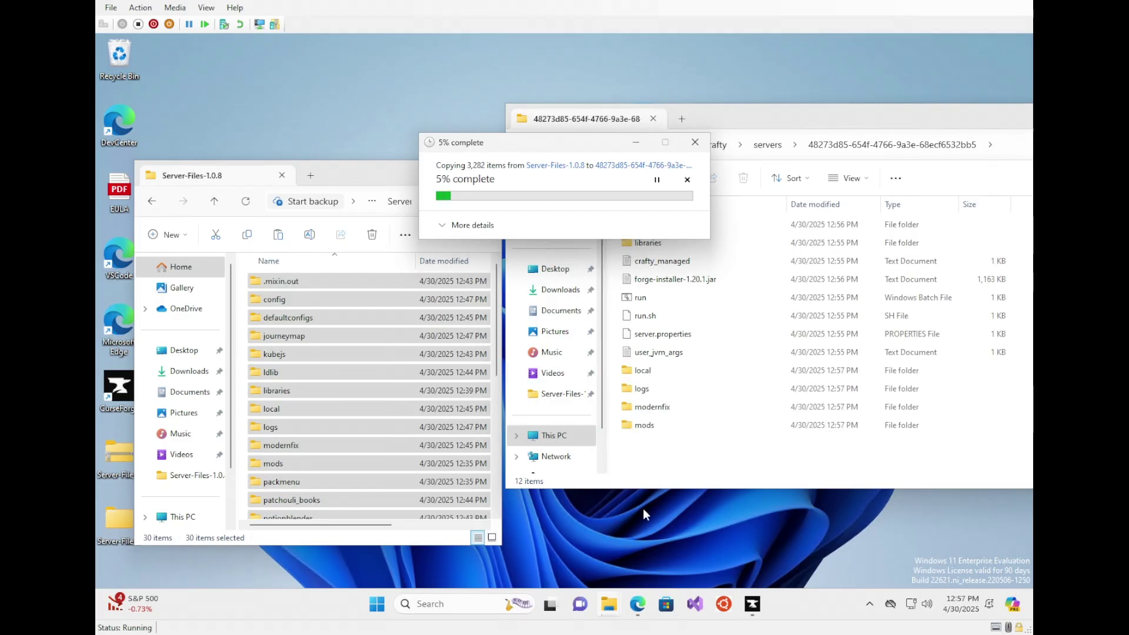
Step: Bring Crafty Controller forward, show tutorialServer's Files tab and open the root Files folder's options
mouse_move(638, 601)
left_click(633, 538)
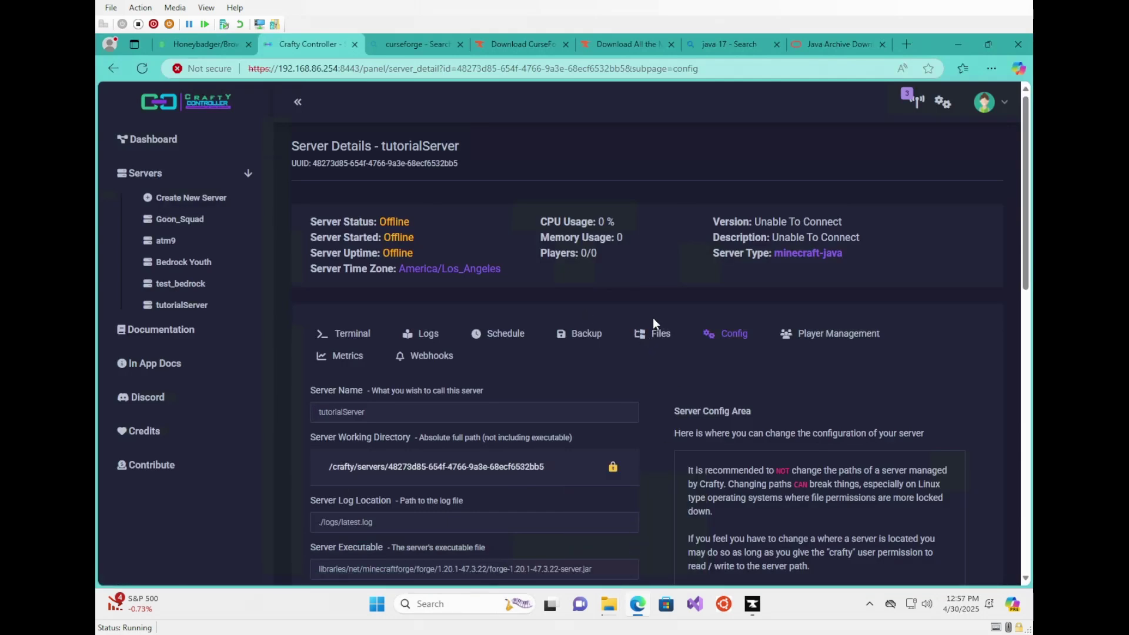
scroll(653, 321, "down", 8)
scroll(653, 319, "up", 2)
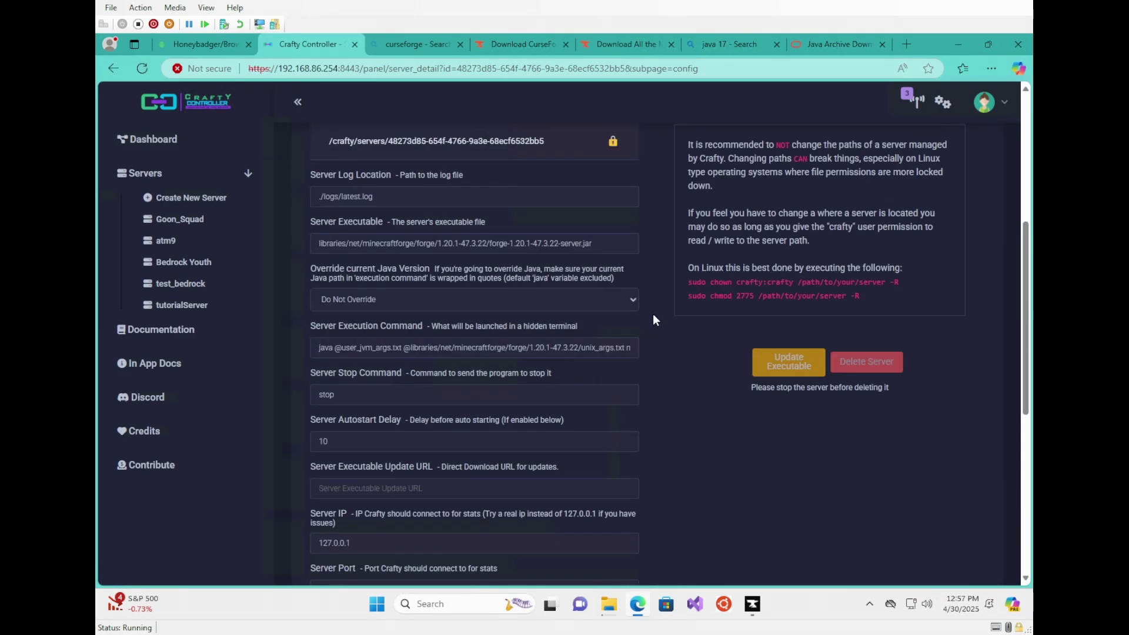
scroll(652, 319, "up", 3)
left_click(652, 206)
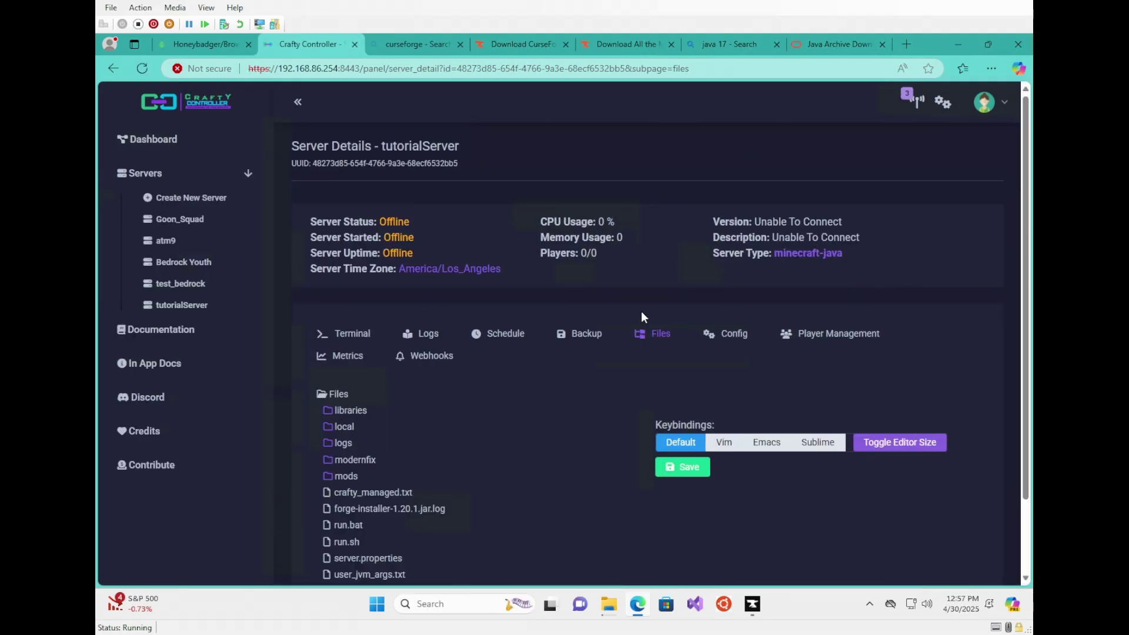
scroll(641, 318, "down", 2)
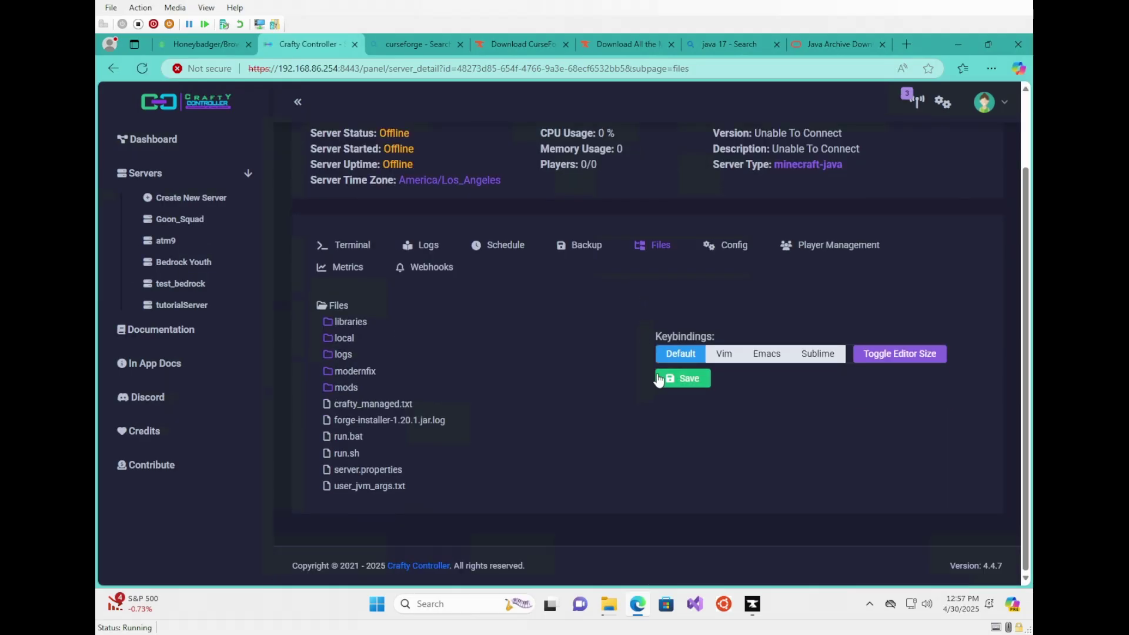
right_click(327, 307)
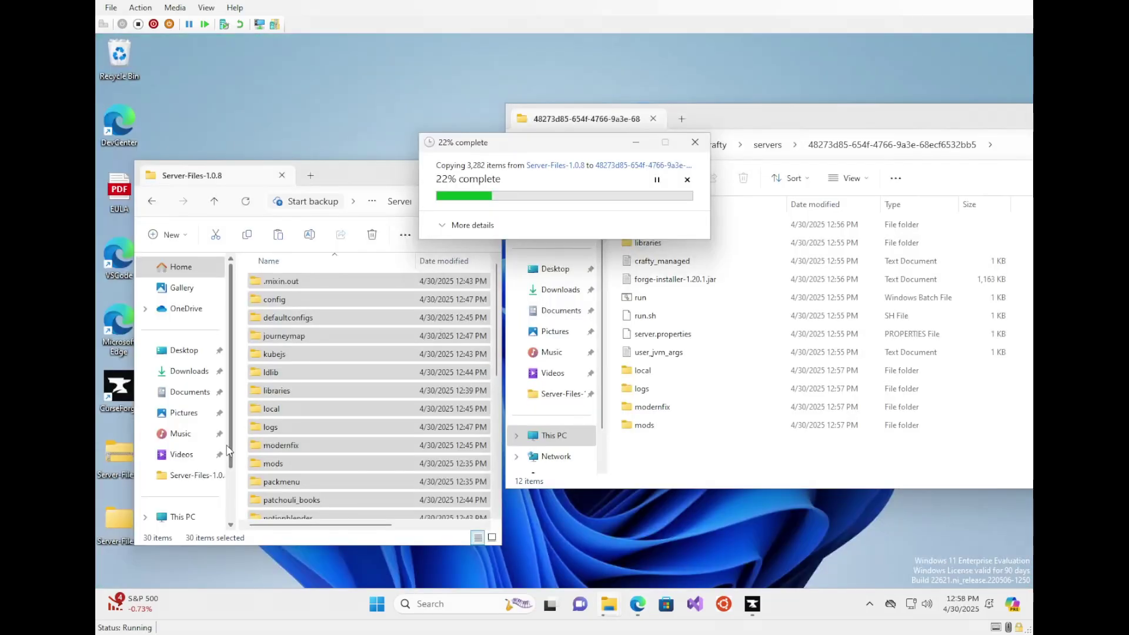
Step: Open the desktop Server-Files-1.0.8 folder and select all 30 items in it
left_click(112, 463)
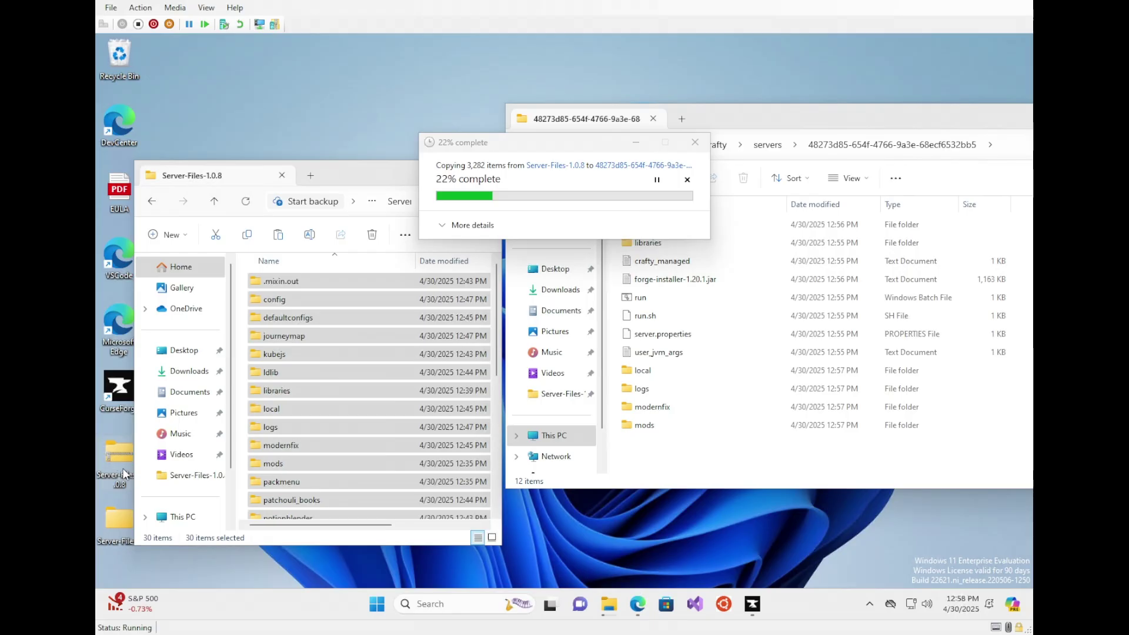
double_click(115, 520)
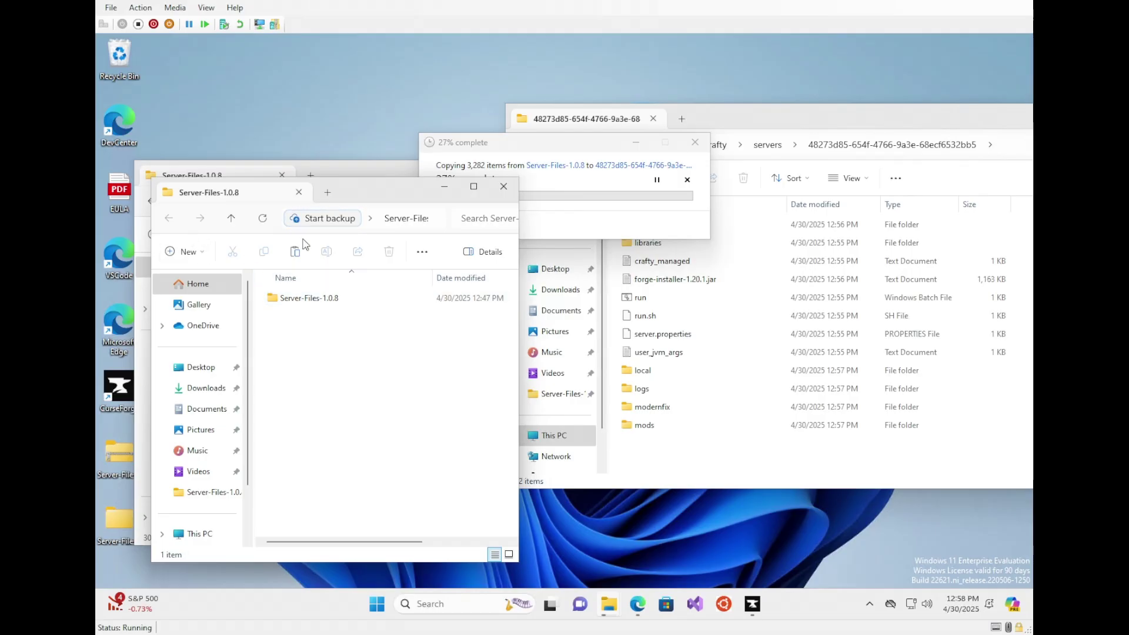
left_click(319, 299)
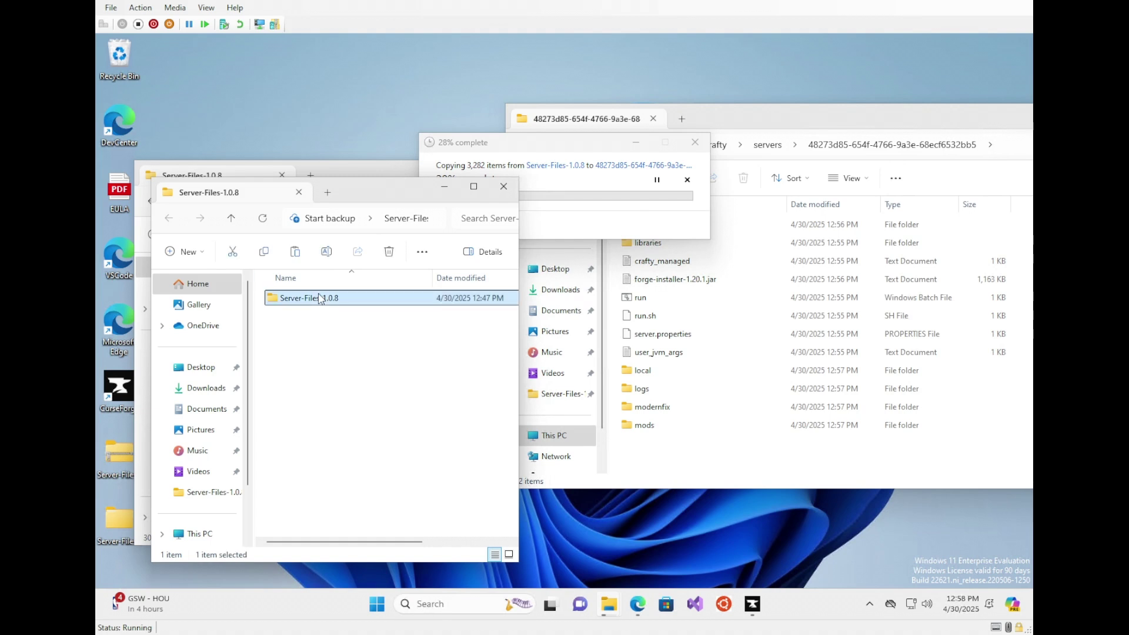
double_click(319, 298)
key("ctrl+a")
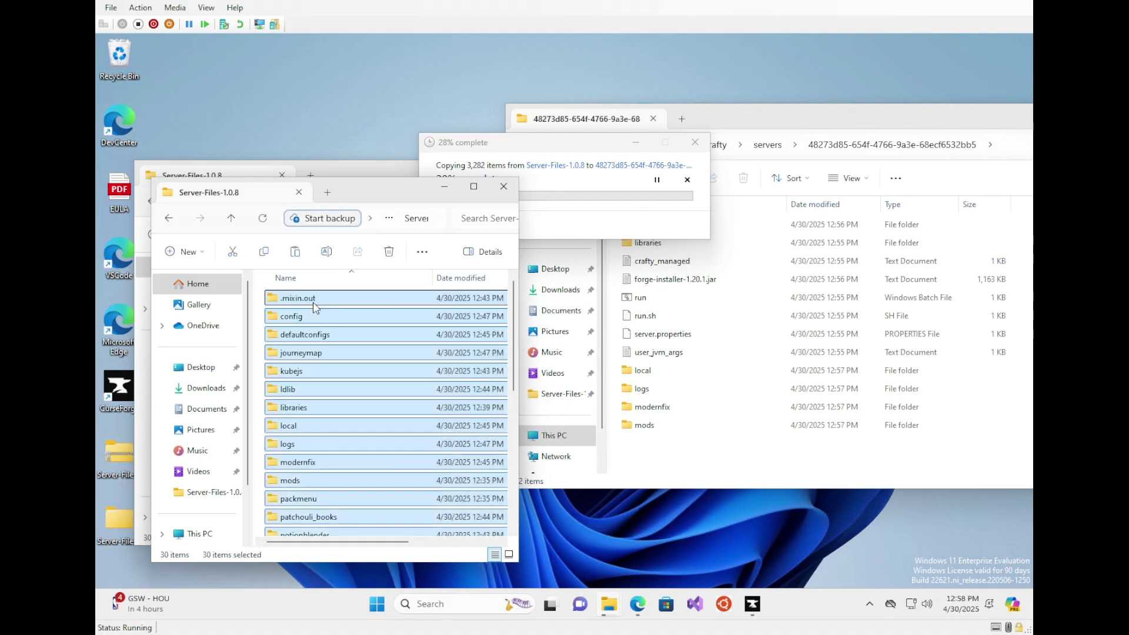
Step: Check the selected items' options, then close the extra Server-Files window
right_click(314, 306)
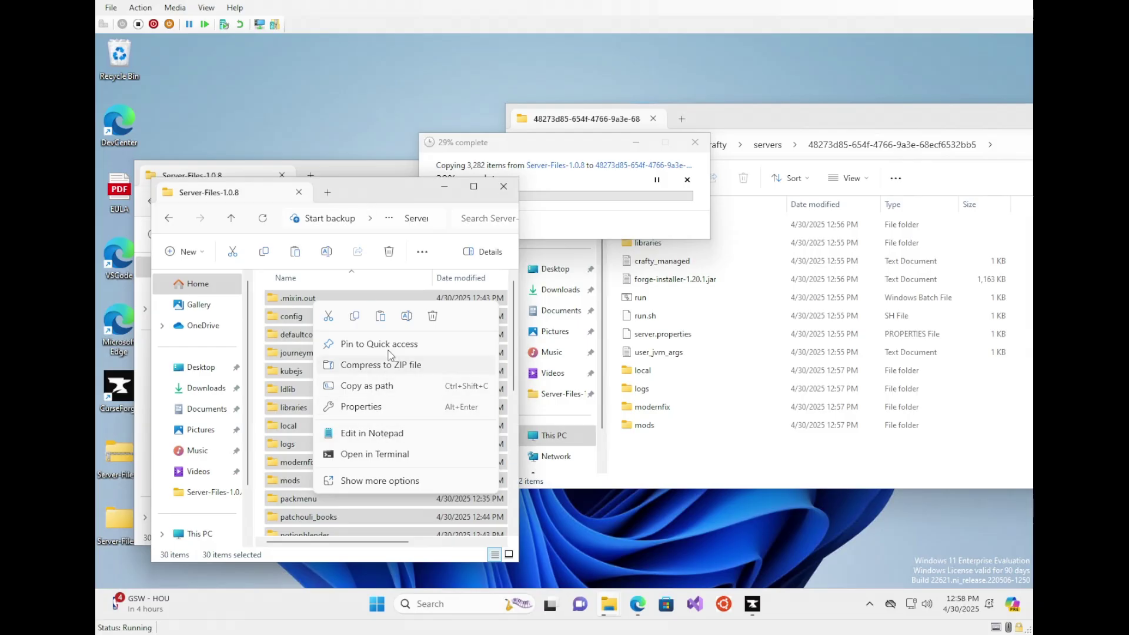
left_click(376, 200)
left_click(503, 186)
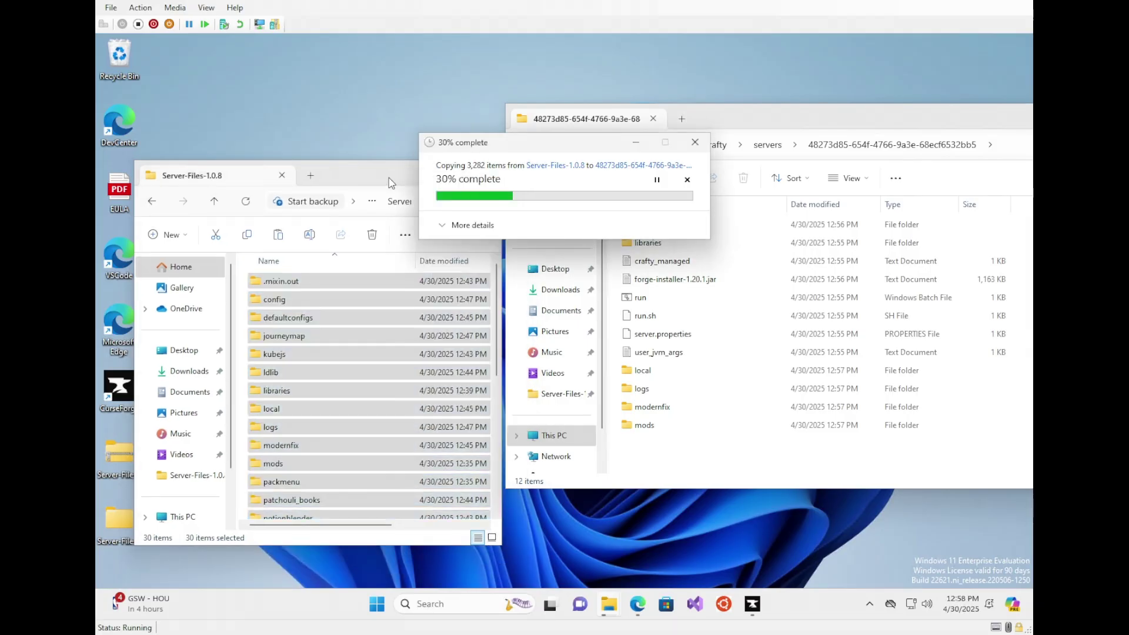
left_click(388, 182)
Step: Back in Crafty, check the forge installer log's options, then minimise the browser
key("alt+Tab")
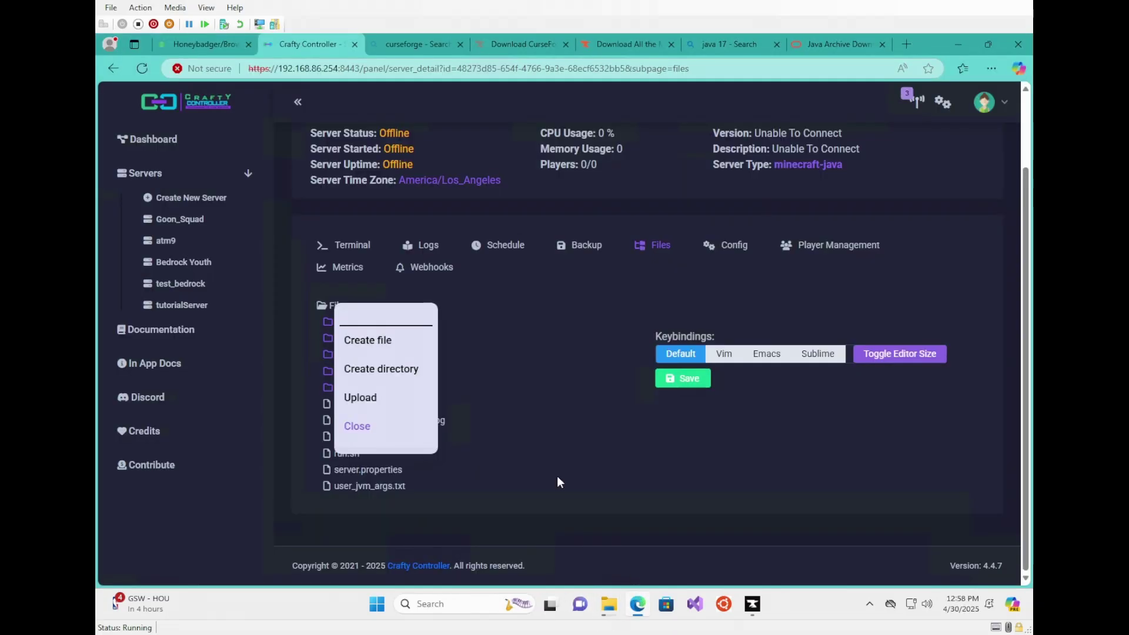
left_click(492, 301)
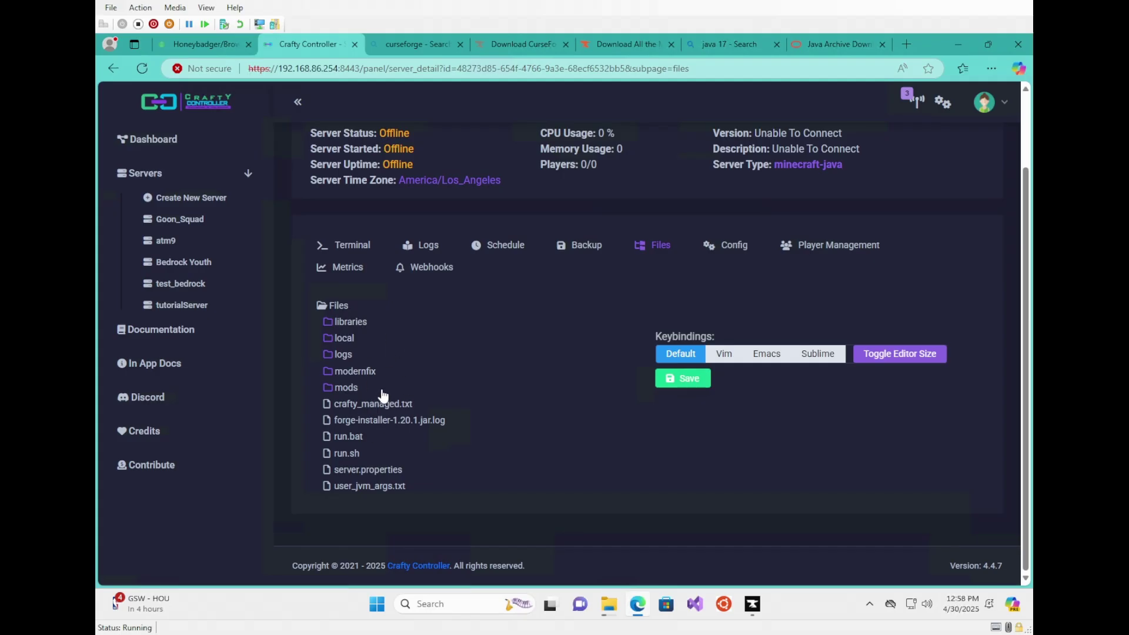
right_click(397, 421)
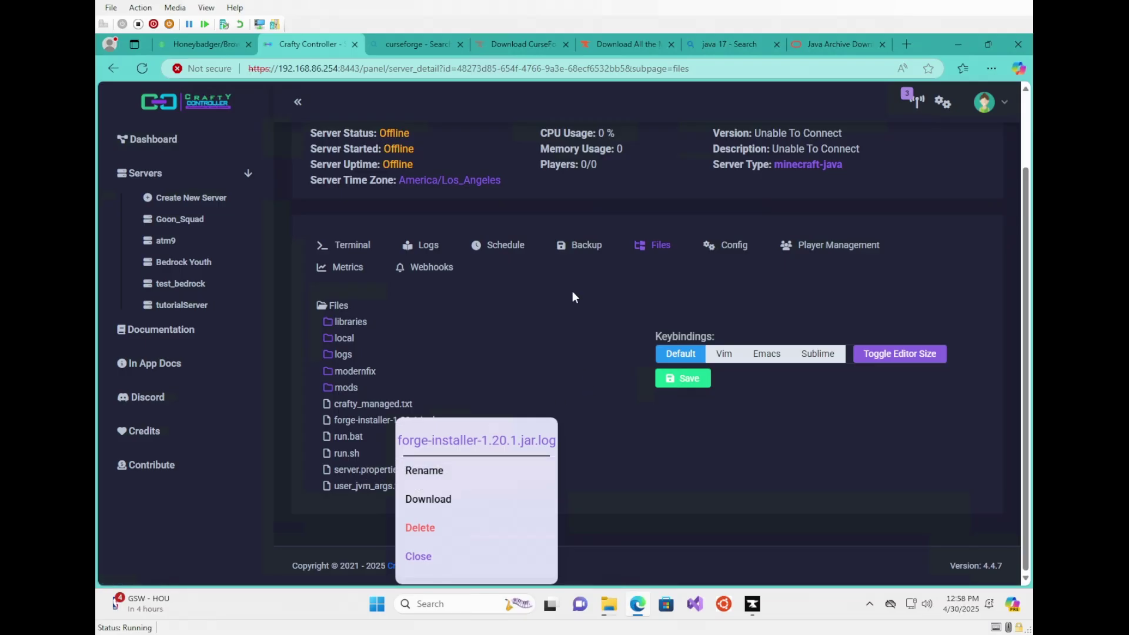
left_click(584, 319)
scroll(585, 320, "up", 2)
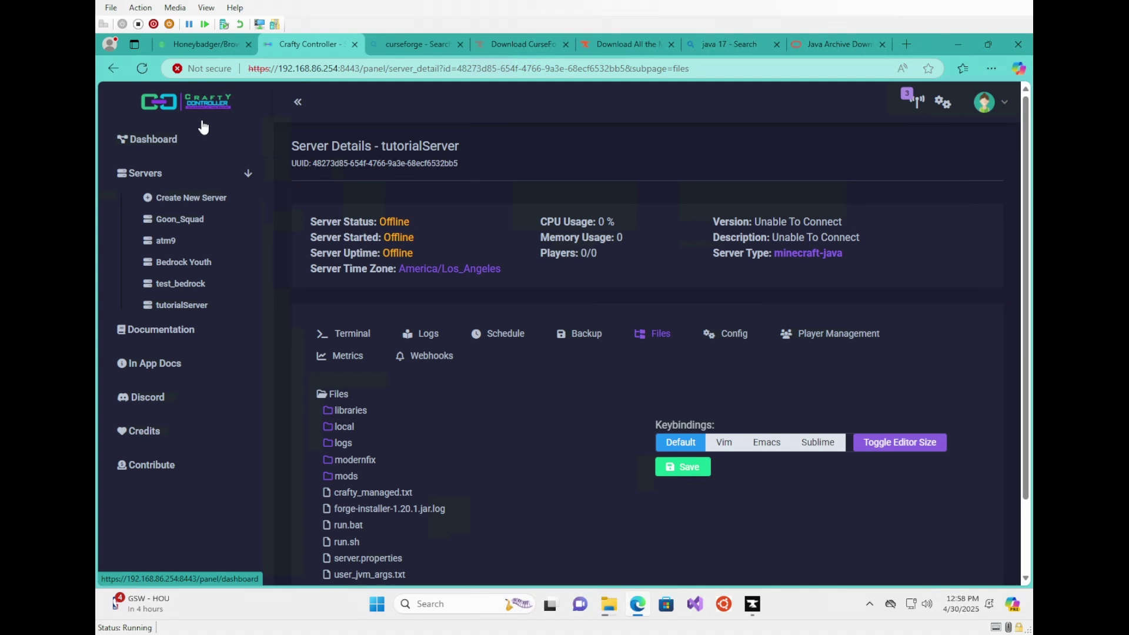
left_click(954, 46)
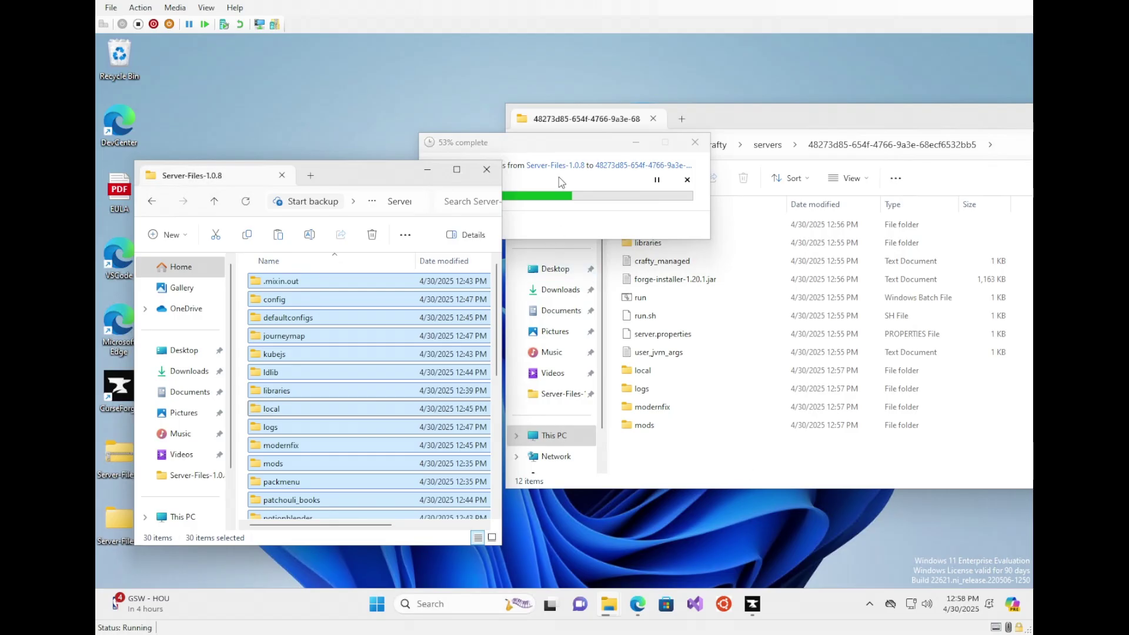
Step: Bring the 3,282-item copy progress window to the front at 53% complete
left_click(571, 144)
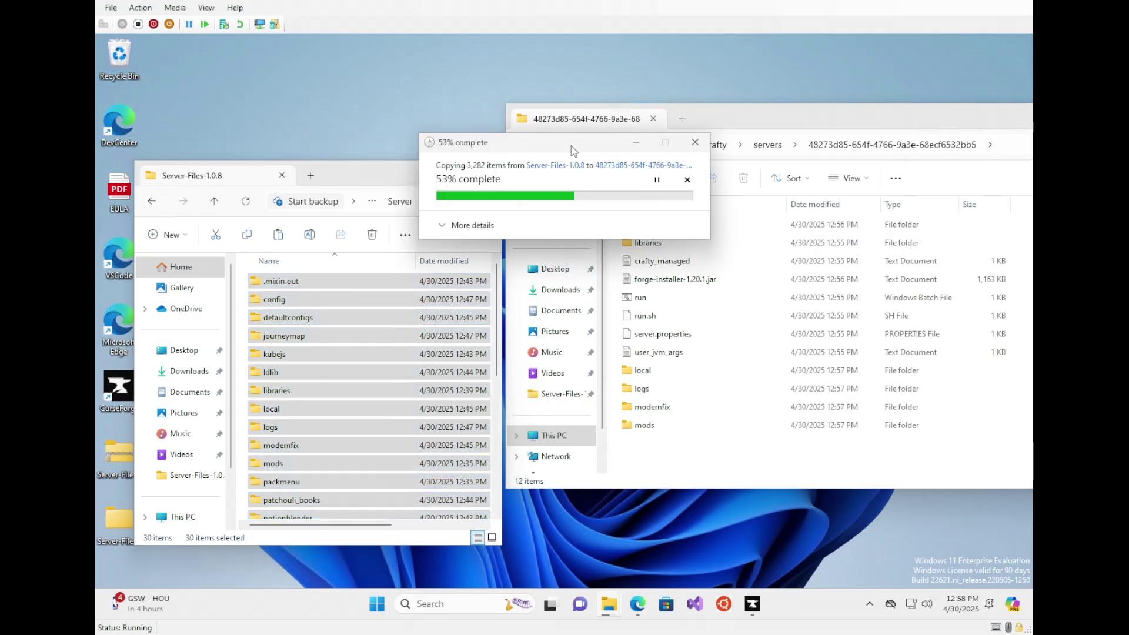
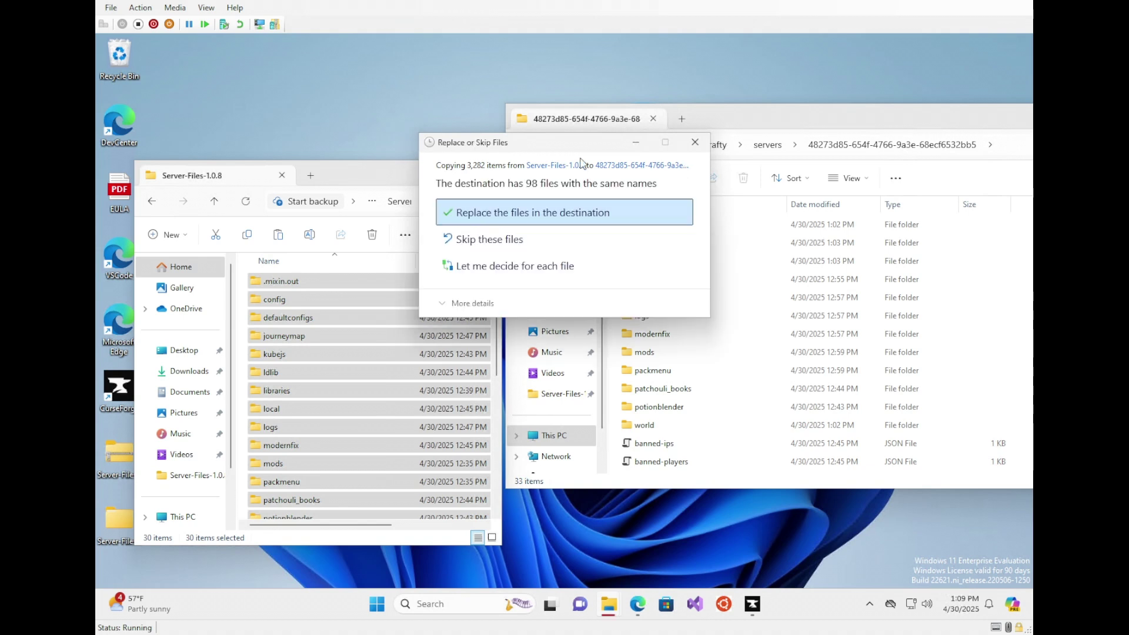
Step: Replace the duplicate server files, close the Server-Files-1.0.8 window, and resize the tutorialServer folder window
left_click(572, 216)
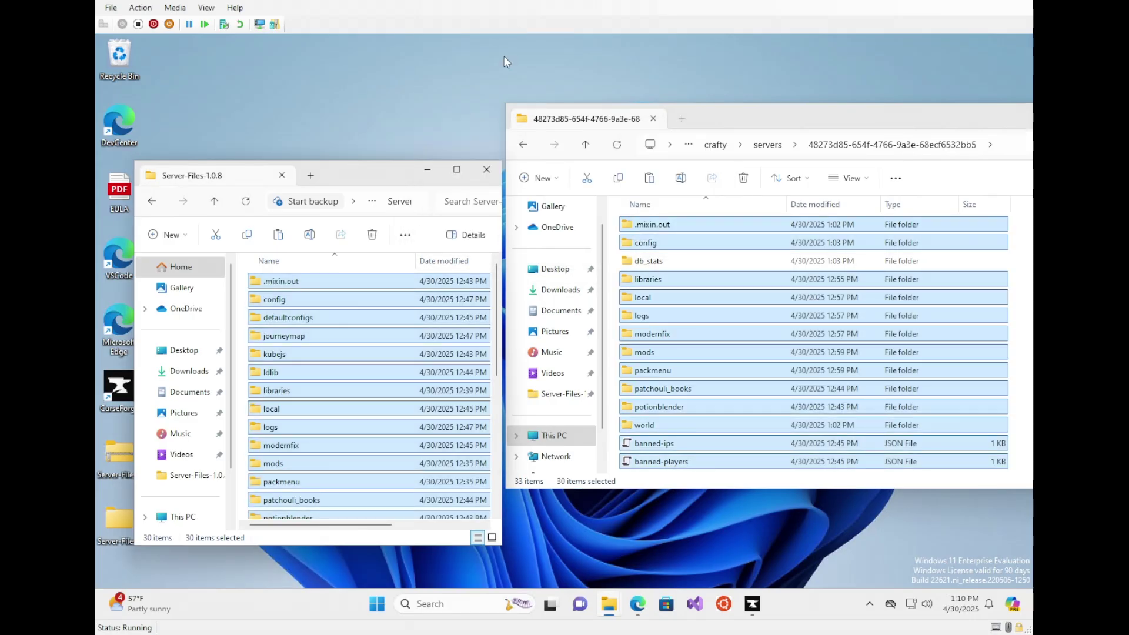
left_click(491, 168)
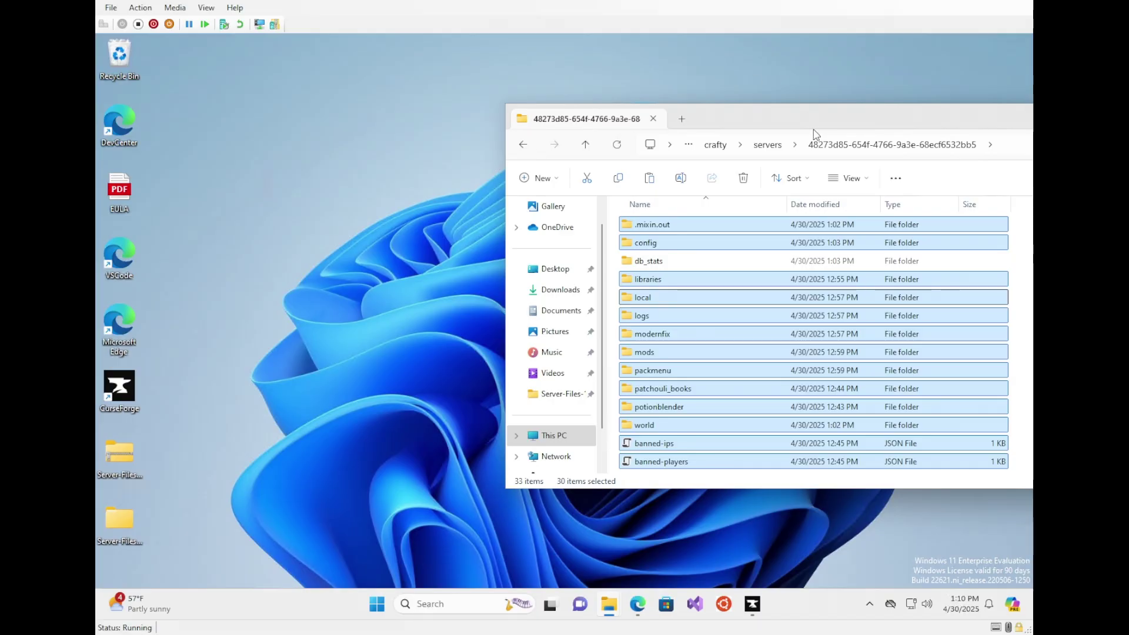
left_click_drag(825, 119, 434, 125)
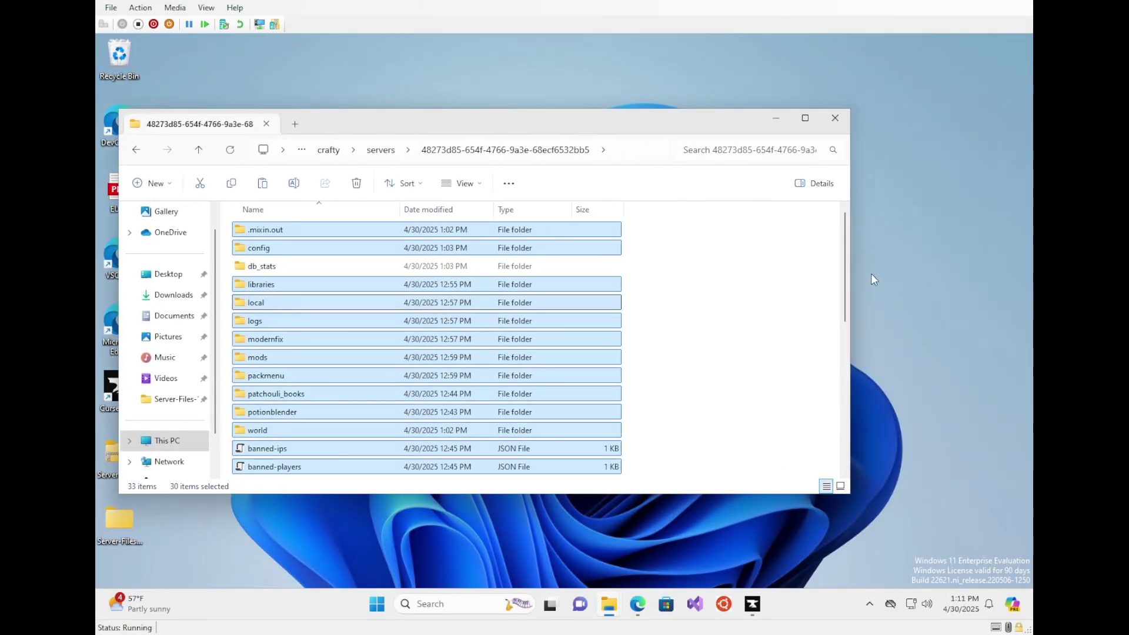
left_click_drag(850, 271, 623, 273)
left_click(433, 272)
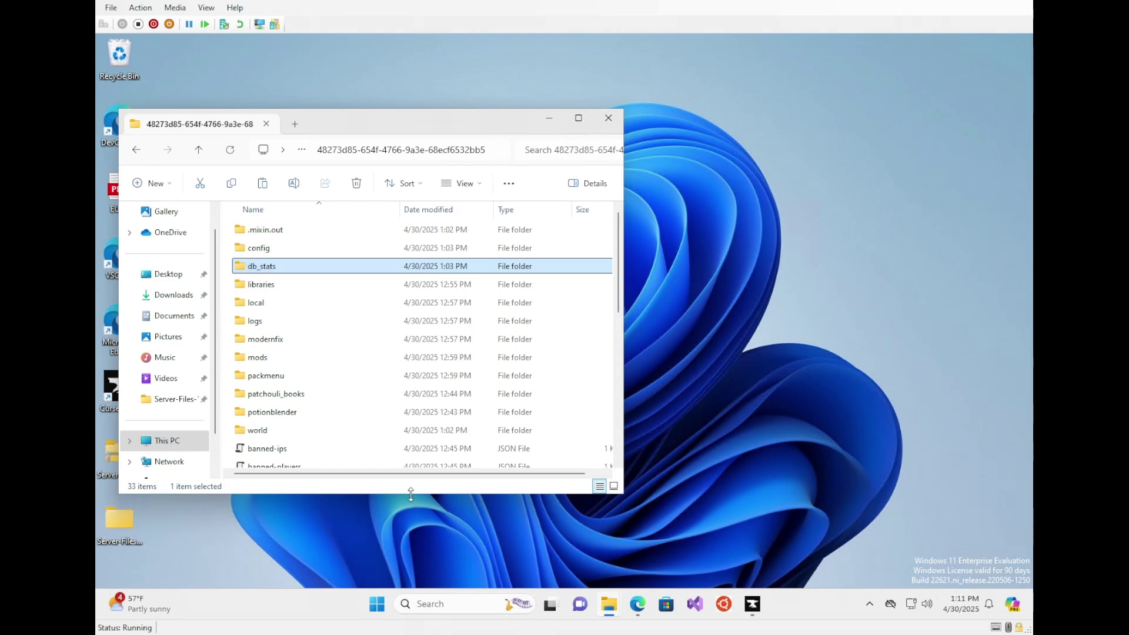
left_click_drag(410, 494, 387, 619)
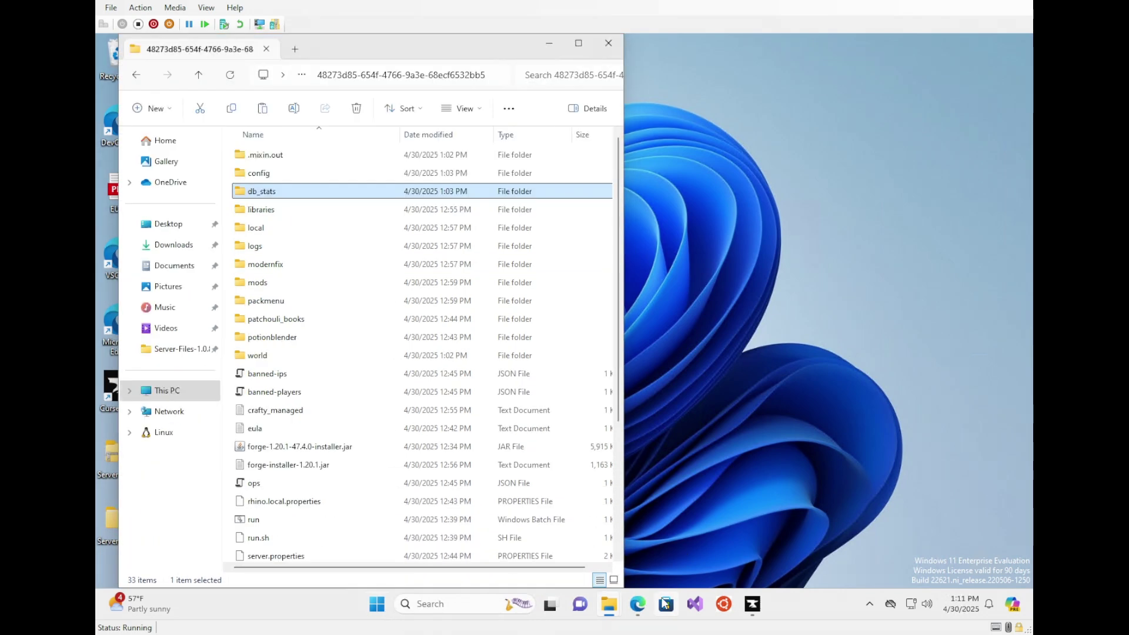
left_click(639, 604)
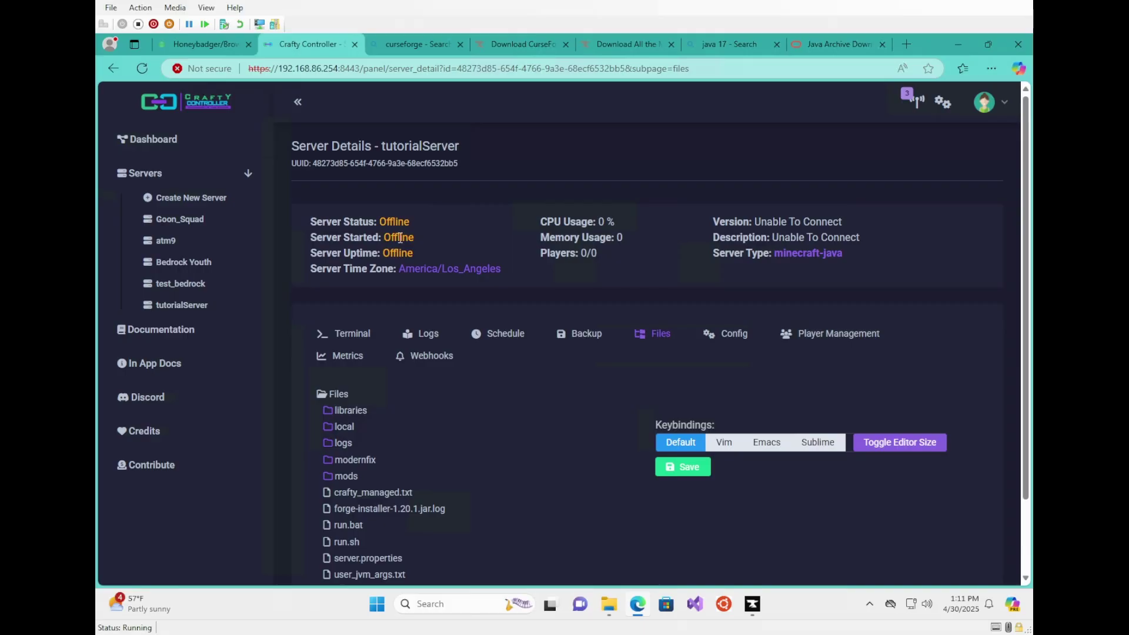
Step: Open tutorialServer's Config page, check the forge-1.20.1-47.3.22 executable and command, and snap it beside the folder
left_click(736, 334)
scroll(617, 355, "down", 3)
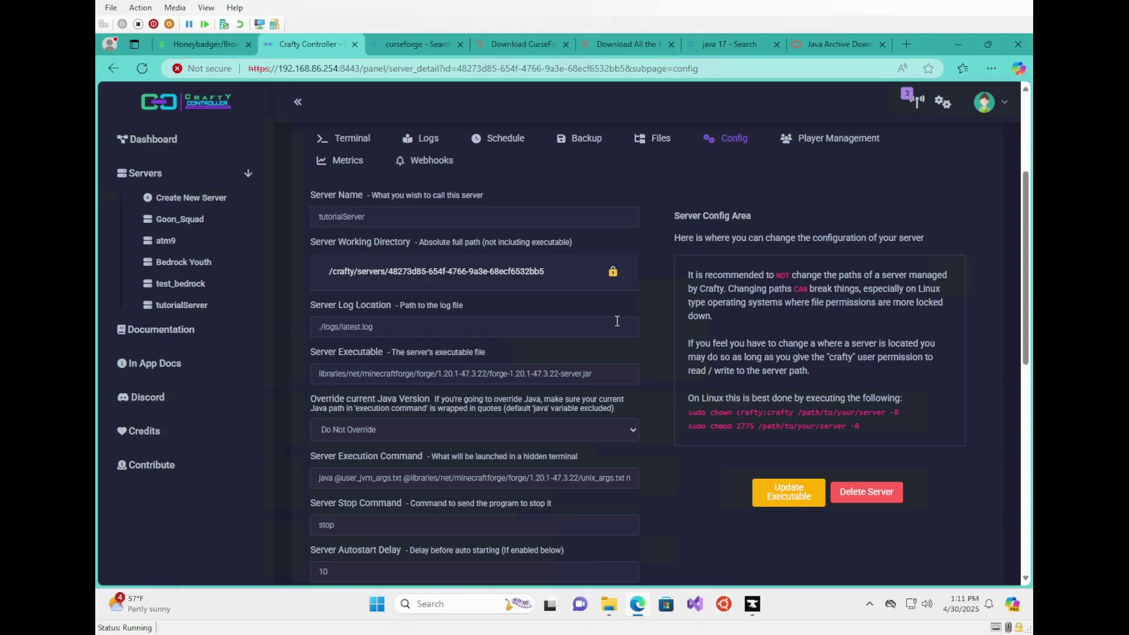
scroll(619, 373, "down", 1)
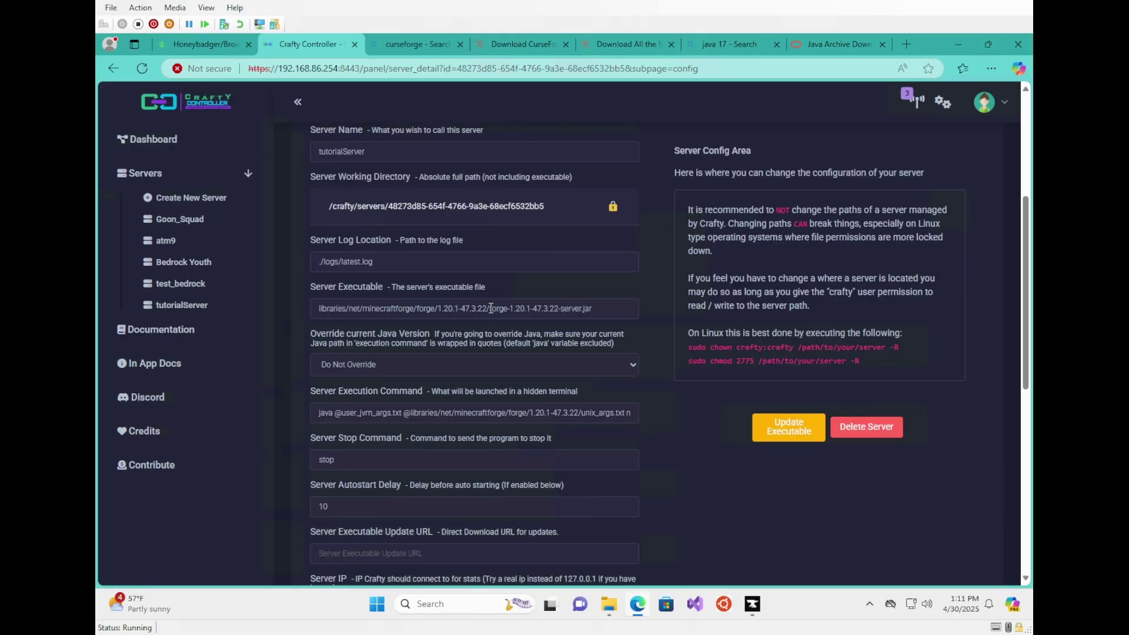
left_click_drag(435, 308, 602, 312)
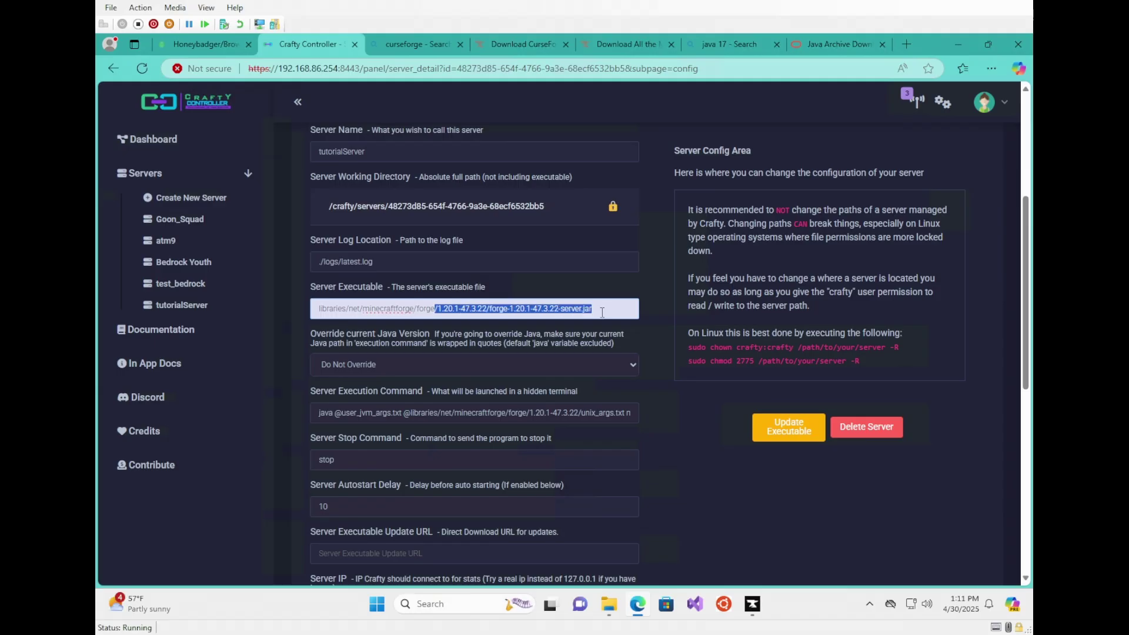
left_click_drag(530, 412, 654, 418)
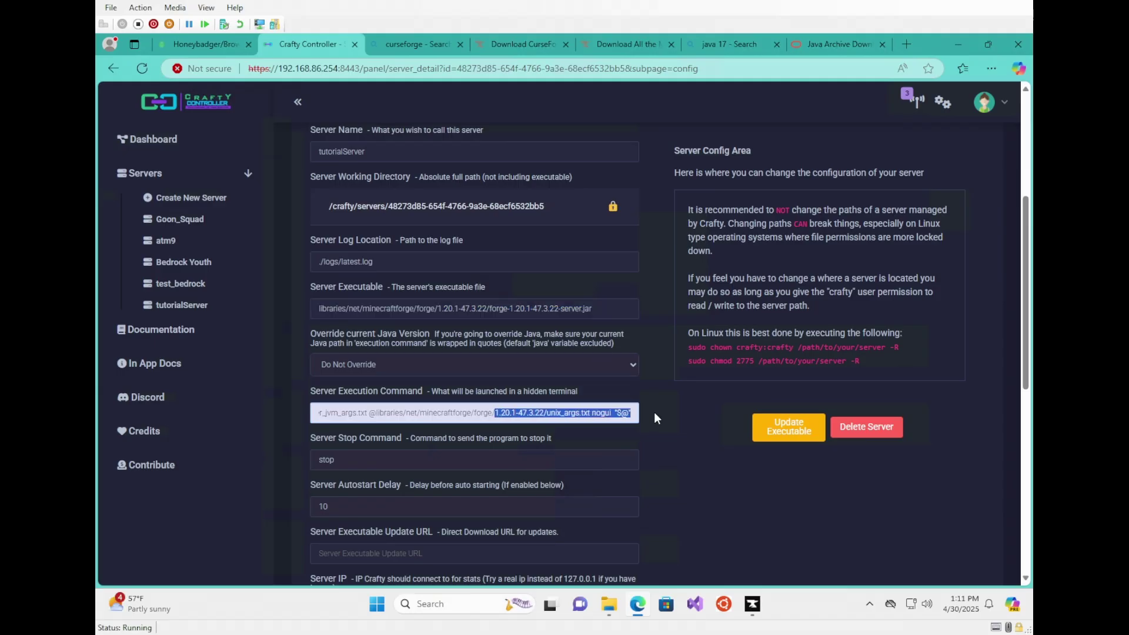
scroll(539, 468, "down", 3)
scroll(539, 462, "up", 1)
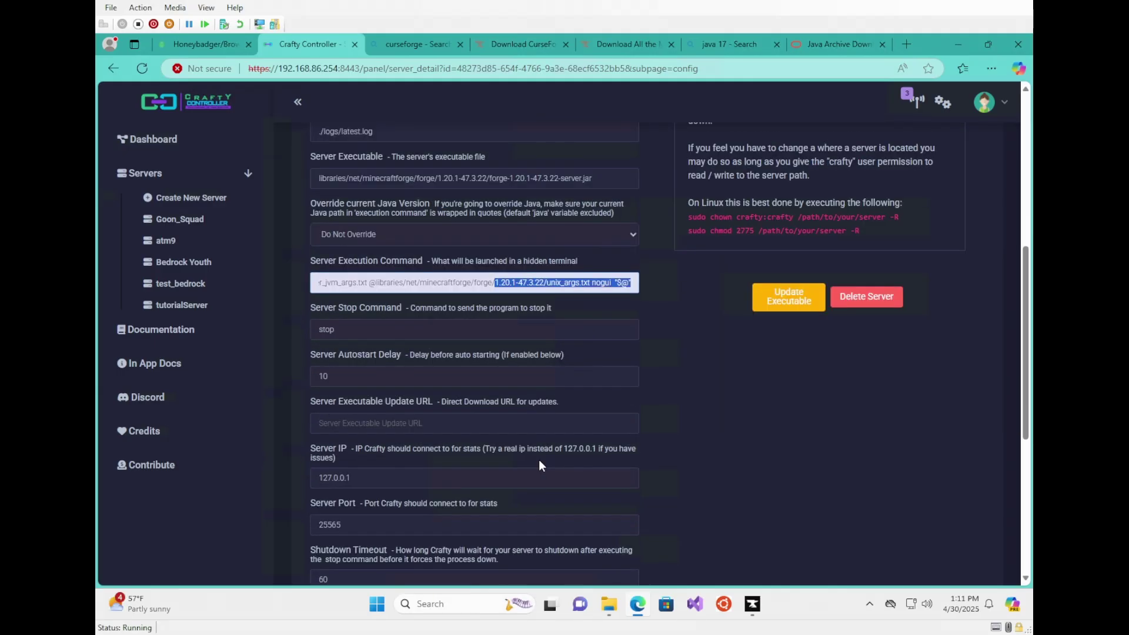
scroll(538, 460, "up", 2)
left_click(661, 351)
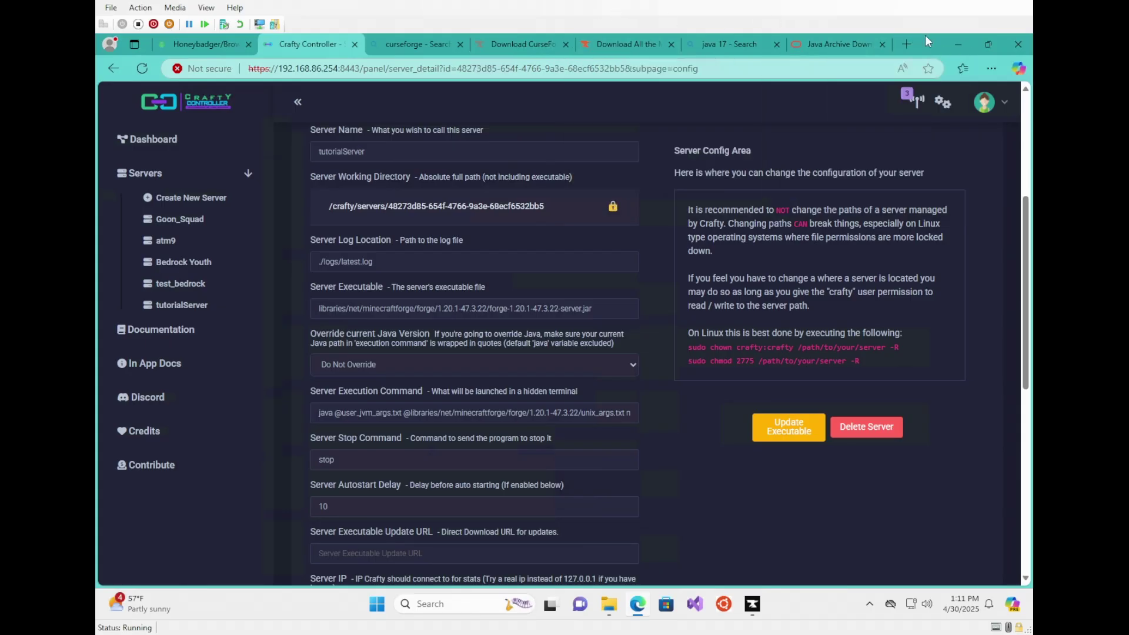
left_click_drag(927, 42, 1031, 194)
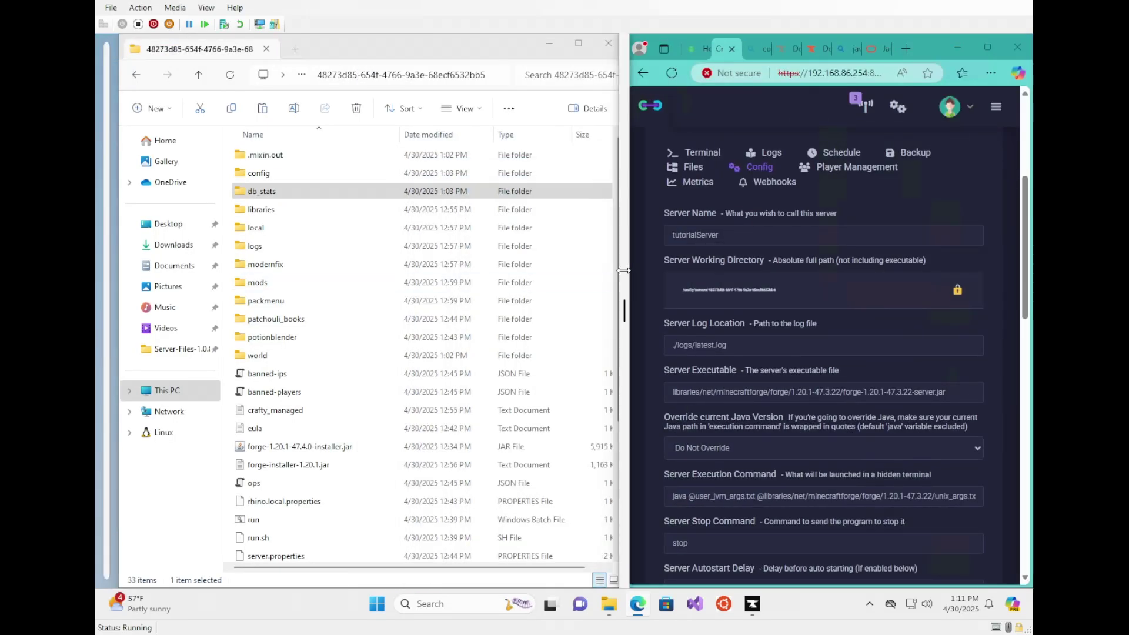
Step: Sort the server folder by name and open its libraries > net > minecraftforge > forge folder
left_click_drag(623, 270, 539, 294)
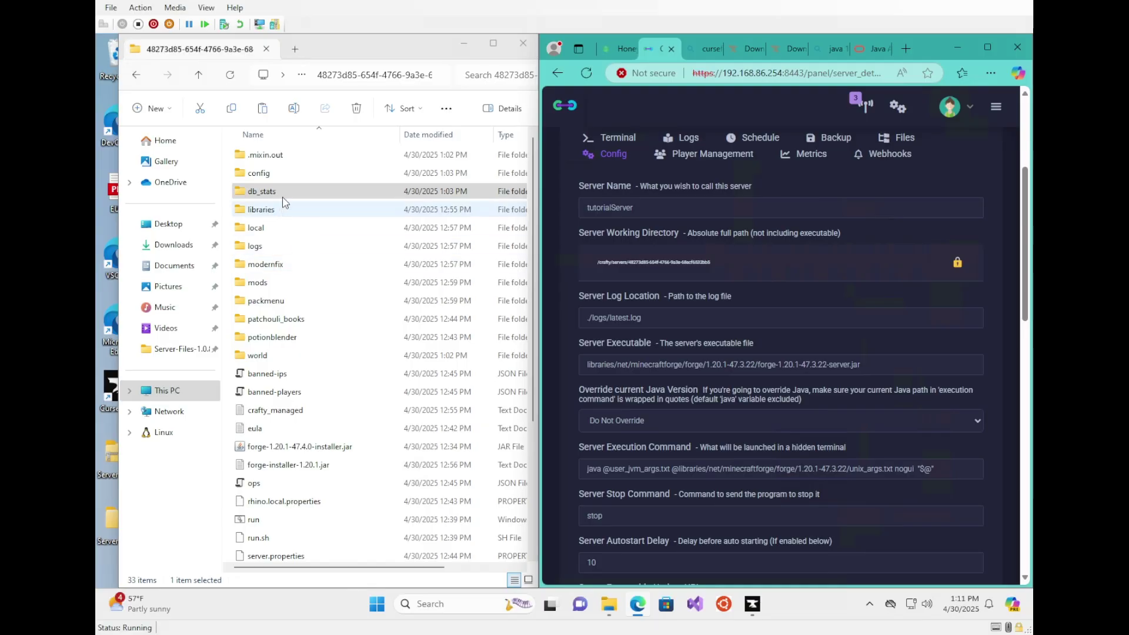
scroll(292, 358, "down", 3)
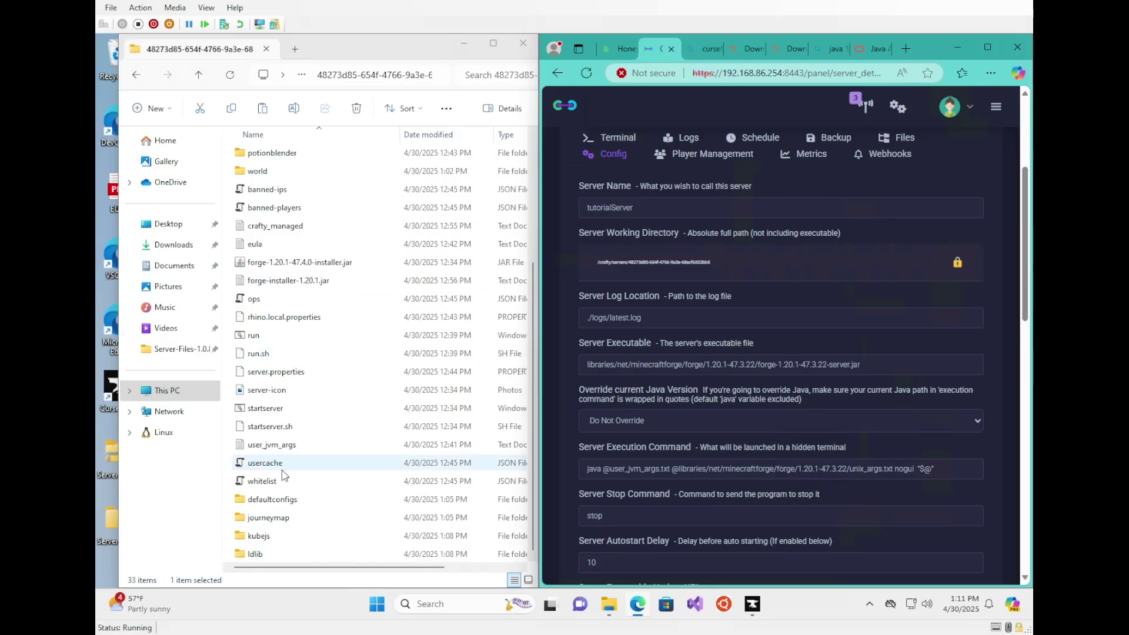
left_click(267, 135)
left_click(267, 136)
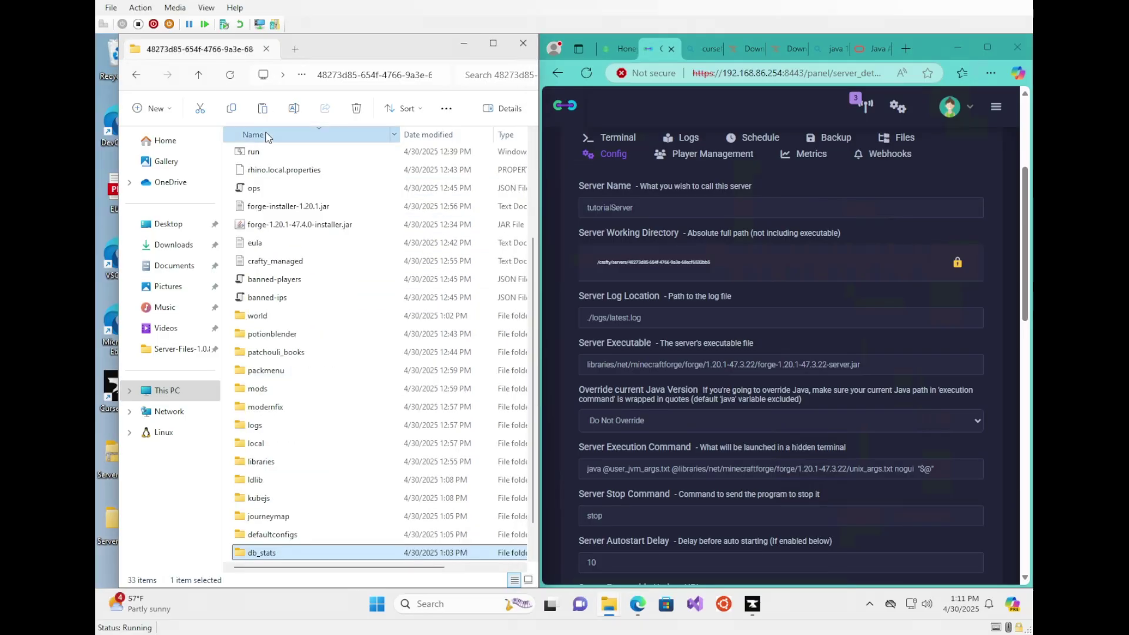
left_click(266, 135)
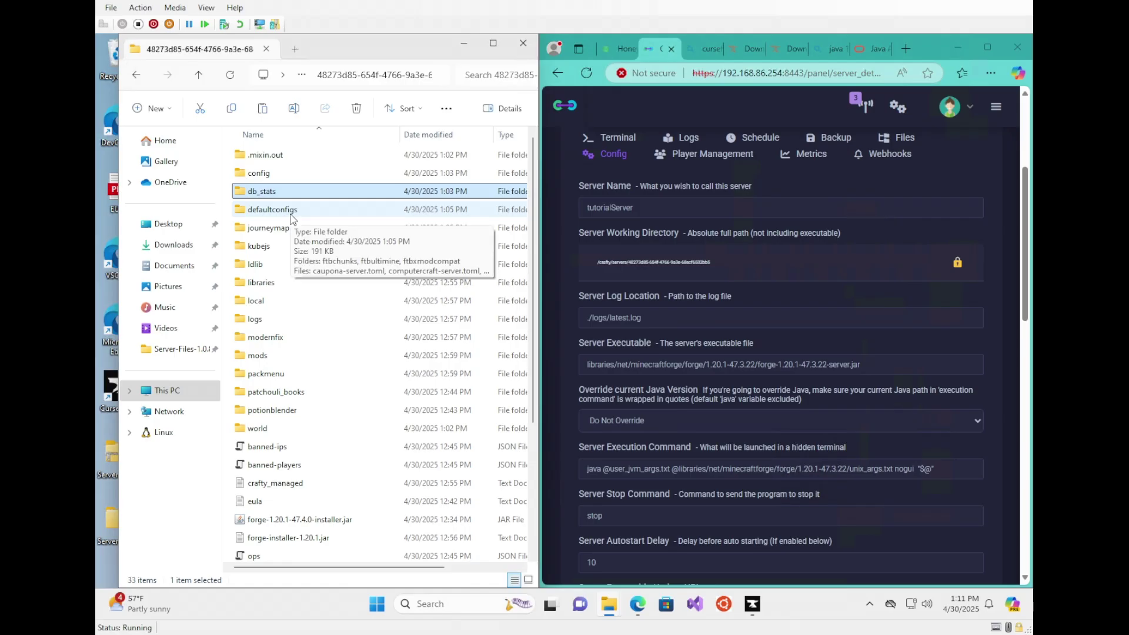
left_click(272, 286)
double_click(272, 287)
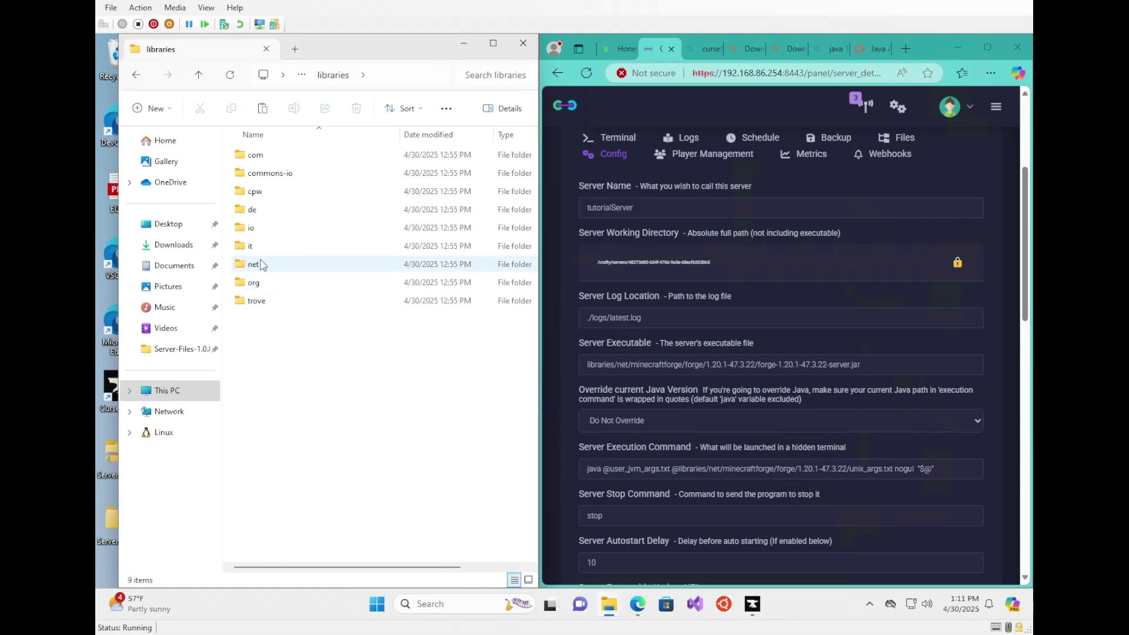
double_click(277, 263)
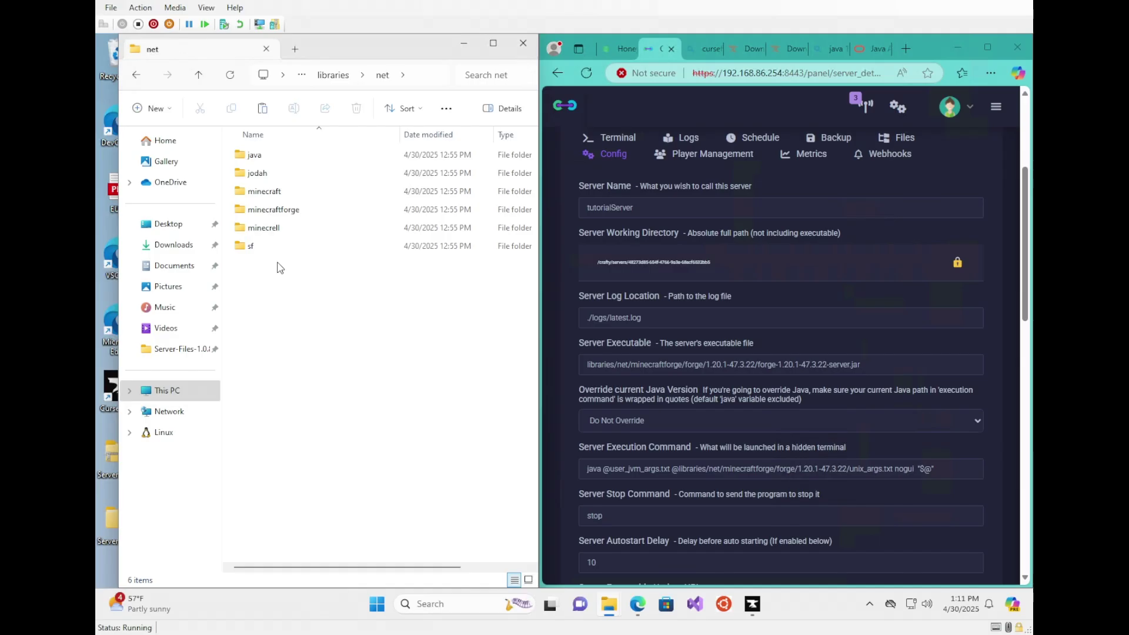
double_click(274, 209)
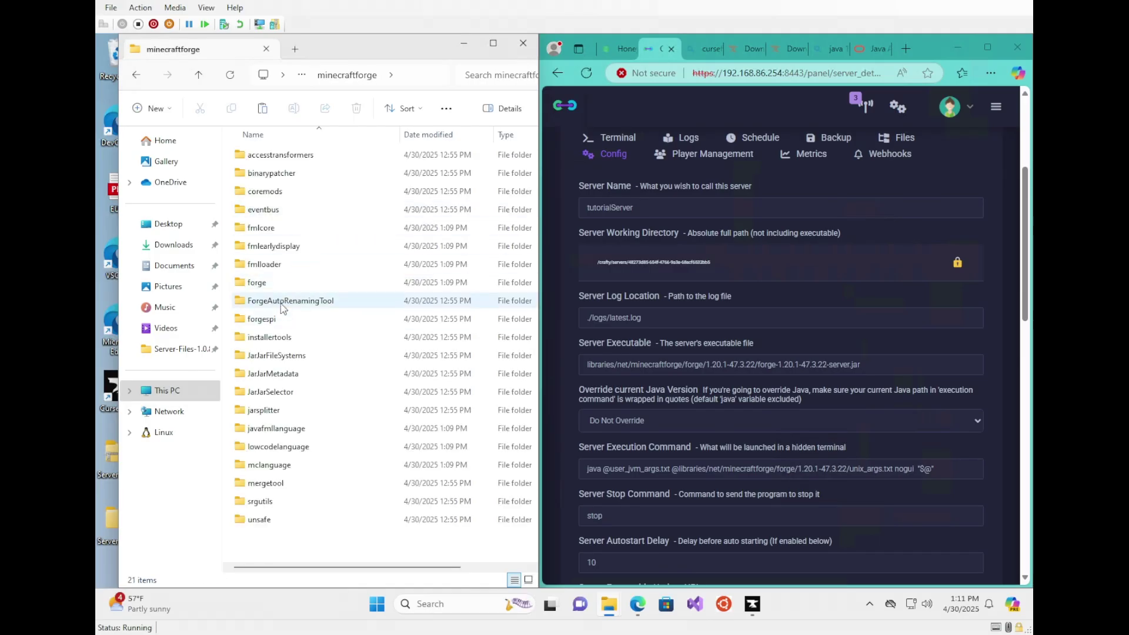
left_click(285, 284)
double_click(286, 283)
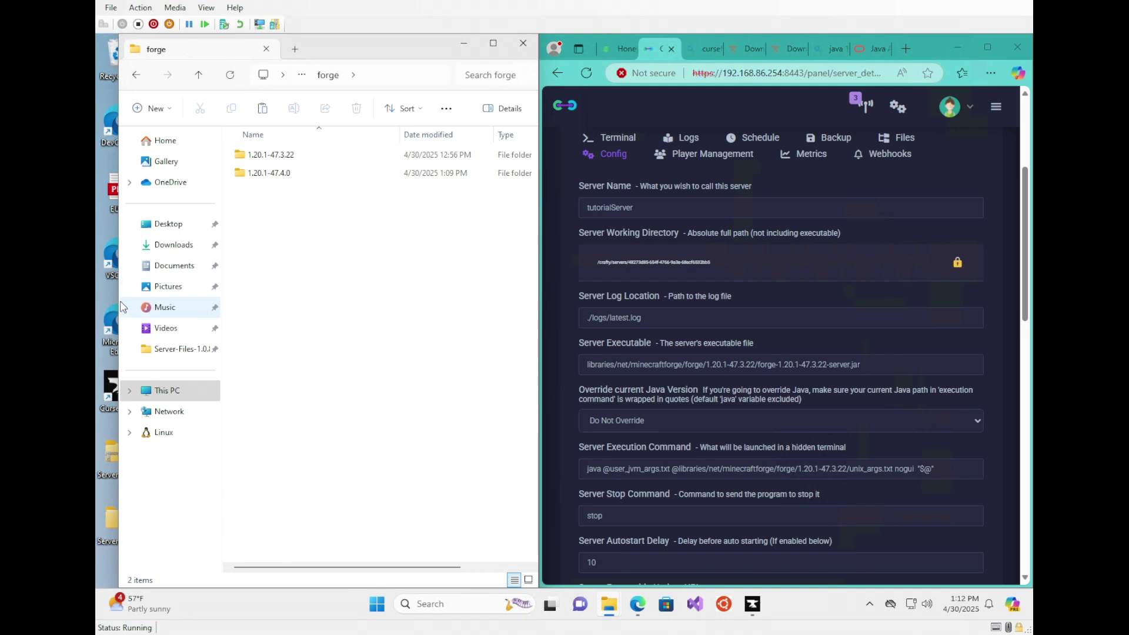
Step: Open Server-Files-1.0.8's libraries > net > minecraftforge > forge folder to check its version, then close it
left_click_drag(120, 308, 168, 308)
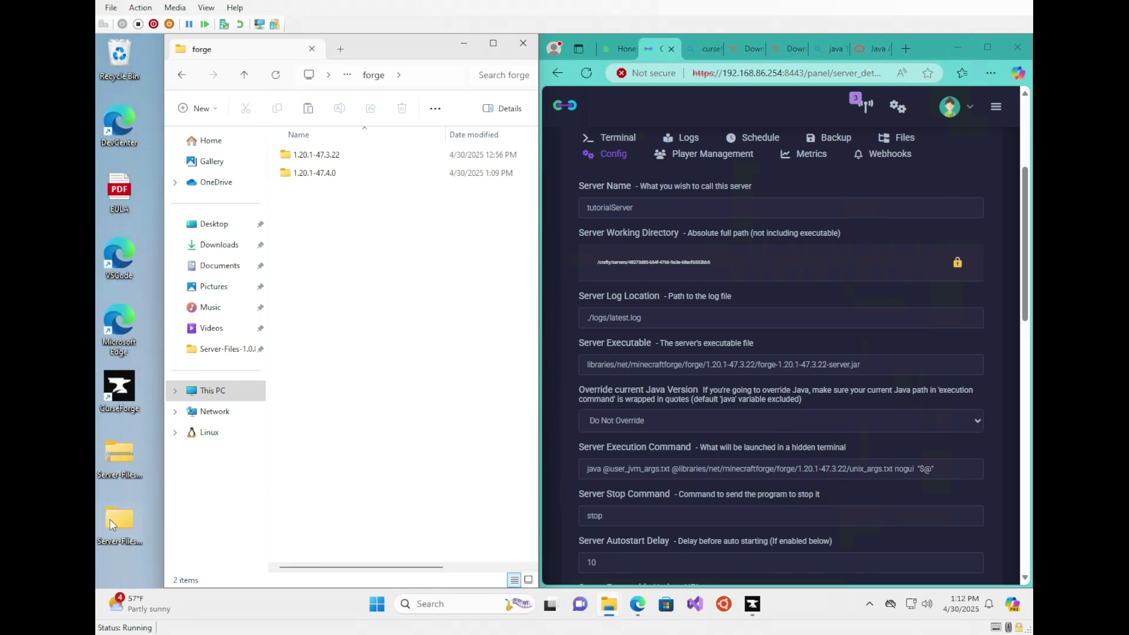
double_click(113, 518)
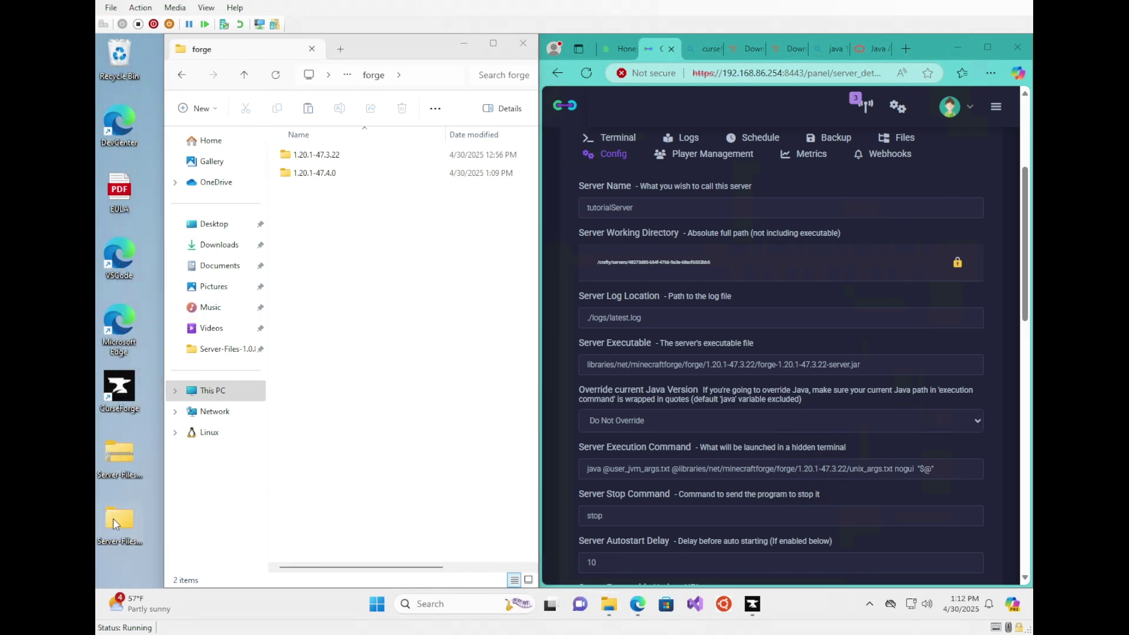
double_click(304, 282)
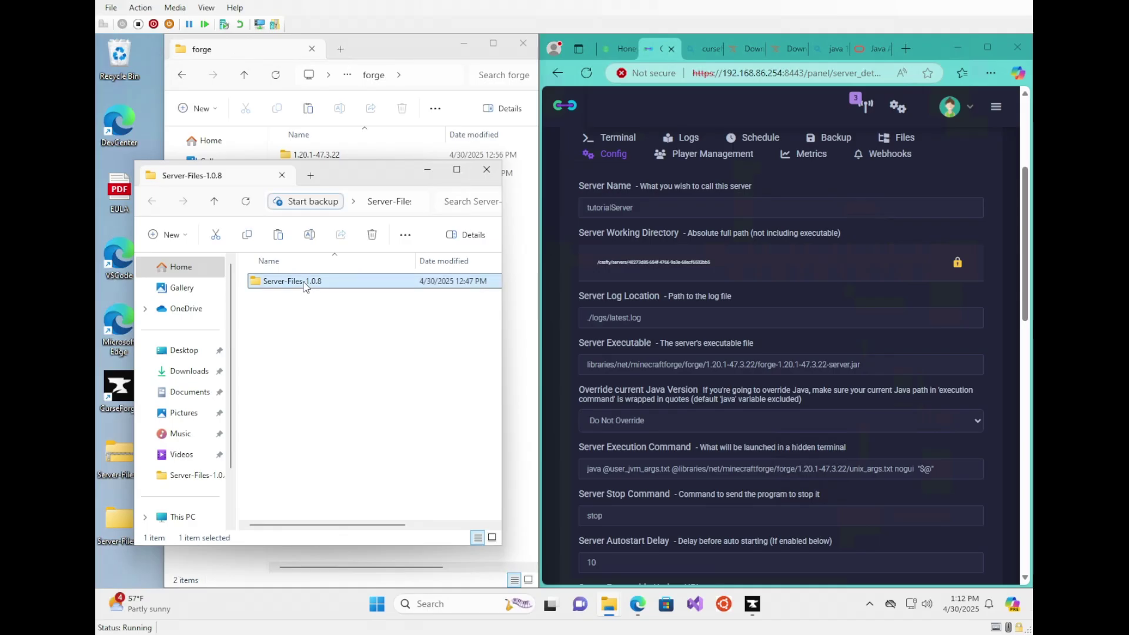
scroll(304, 340, "down", 1)
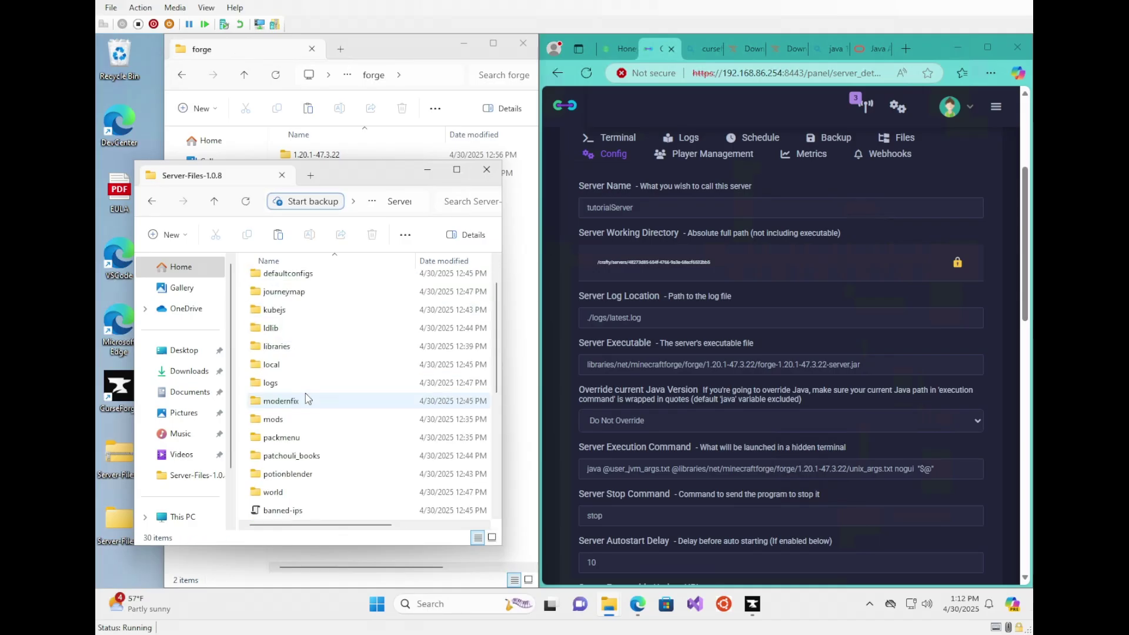
double_click(297, 347)
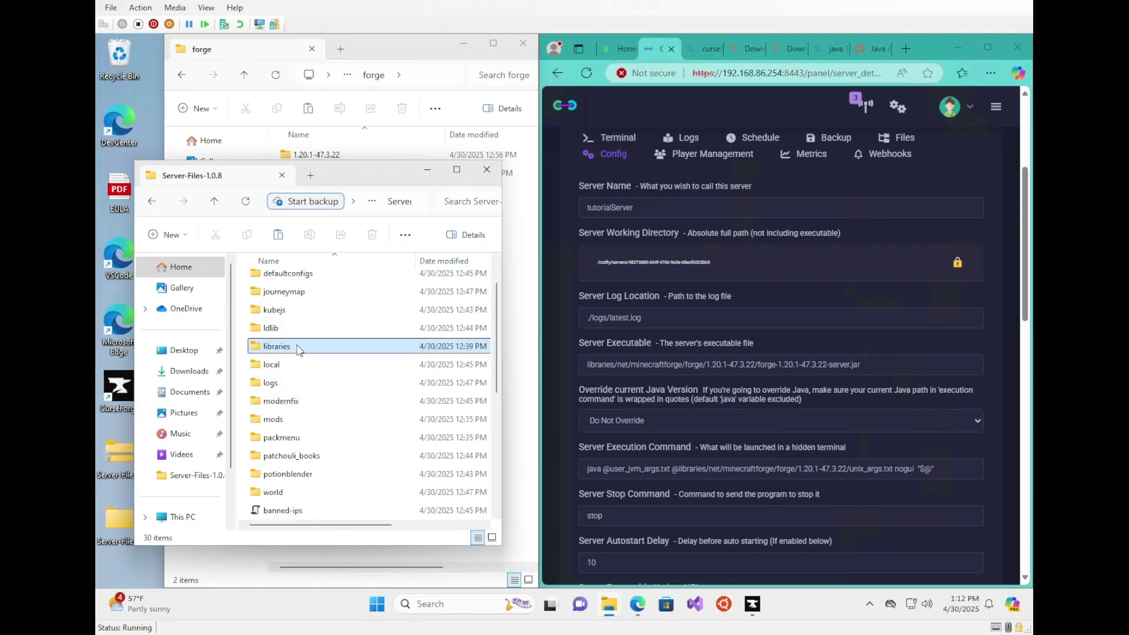
double_click(299, 391)
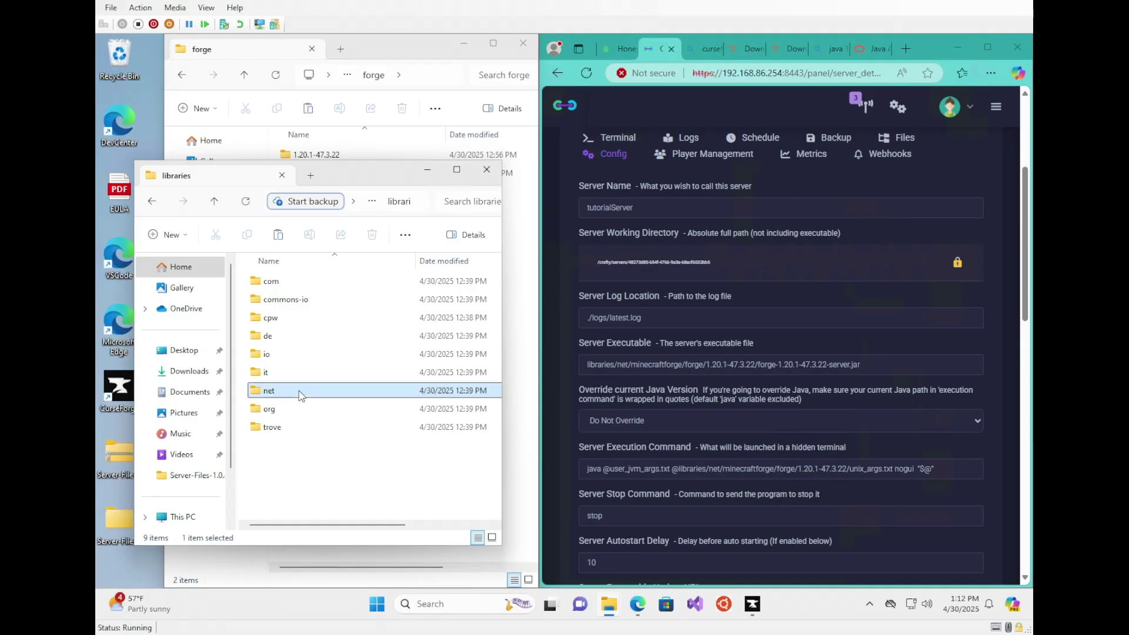
double_click(322, 333)
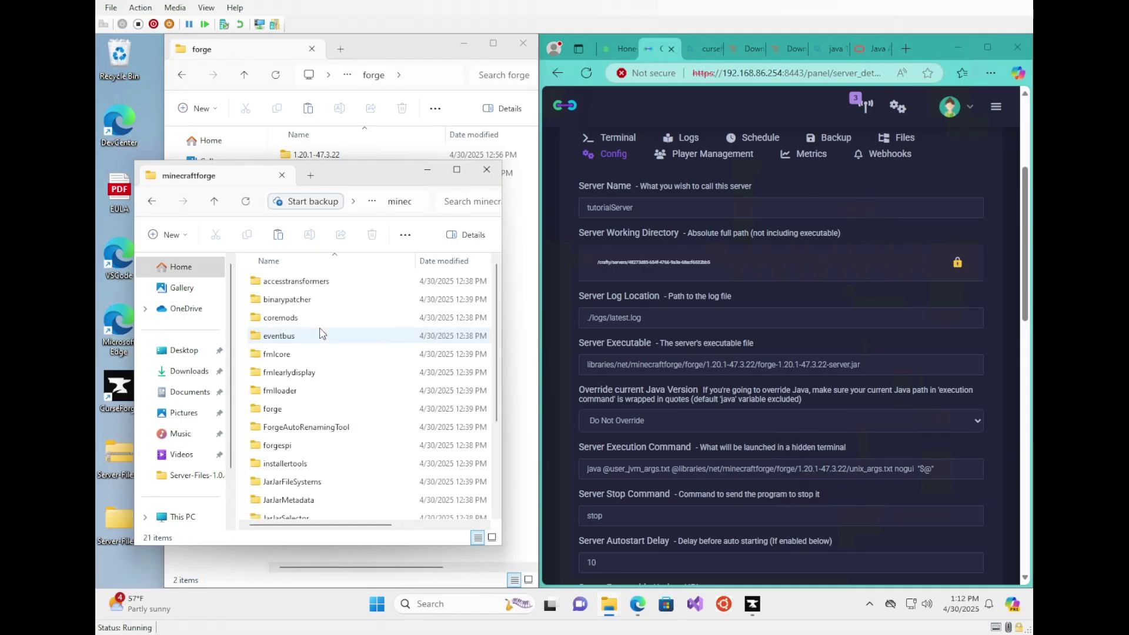
double_click(311, 418)
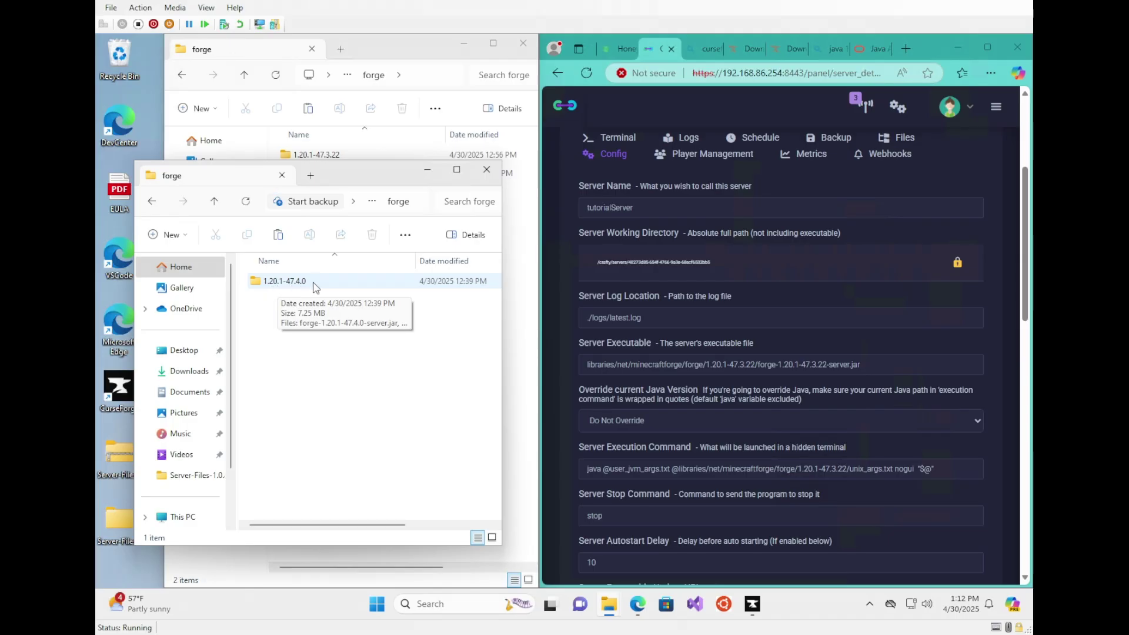
left_click(483, 173)
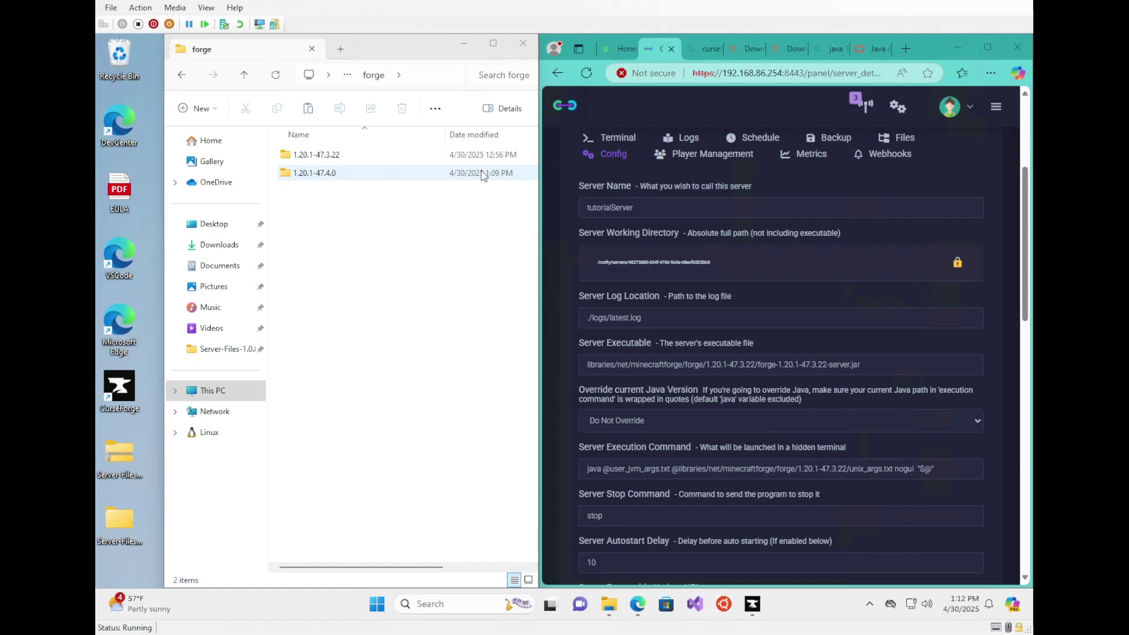
Step: Change the Server Executable path from Forge 1.20.1-47.3.22 to 1.20.1-47.4.0
left_click(356, 176)
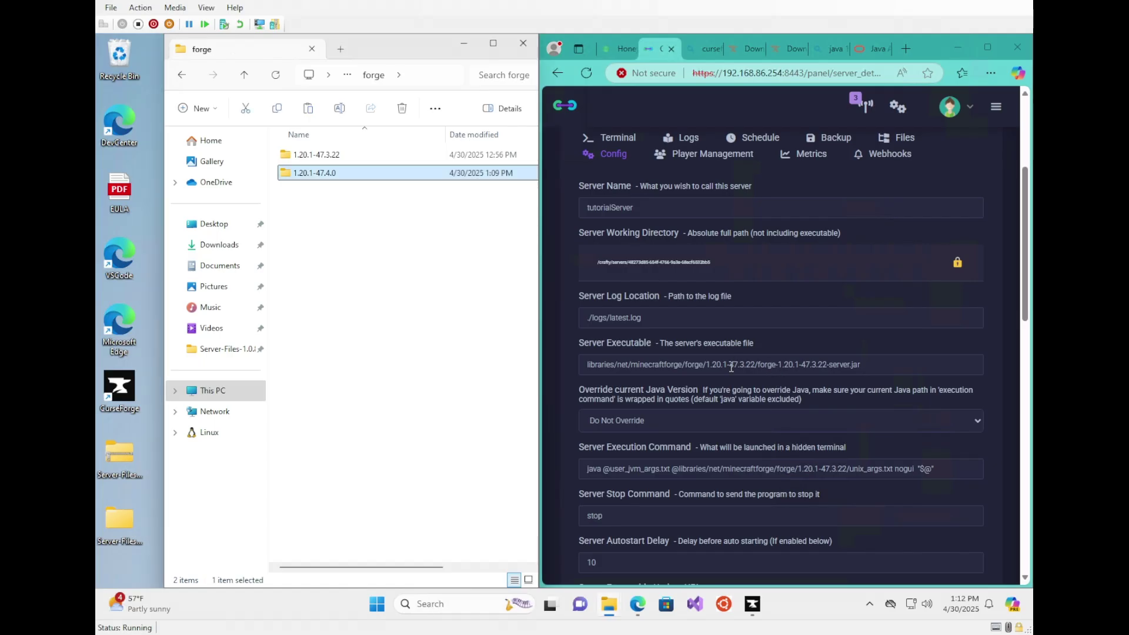
left_click_drag(729, 365, 739, 367)
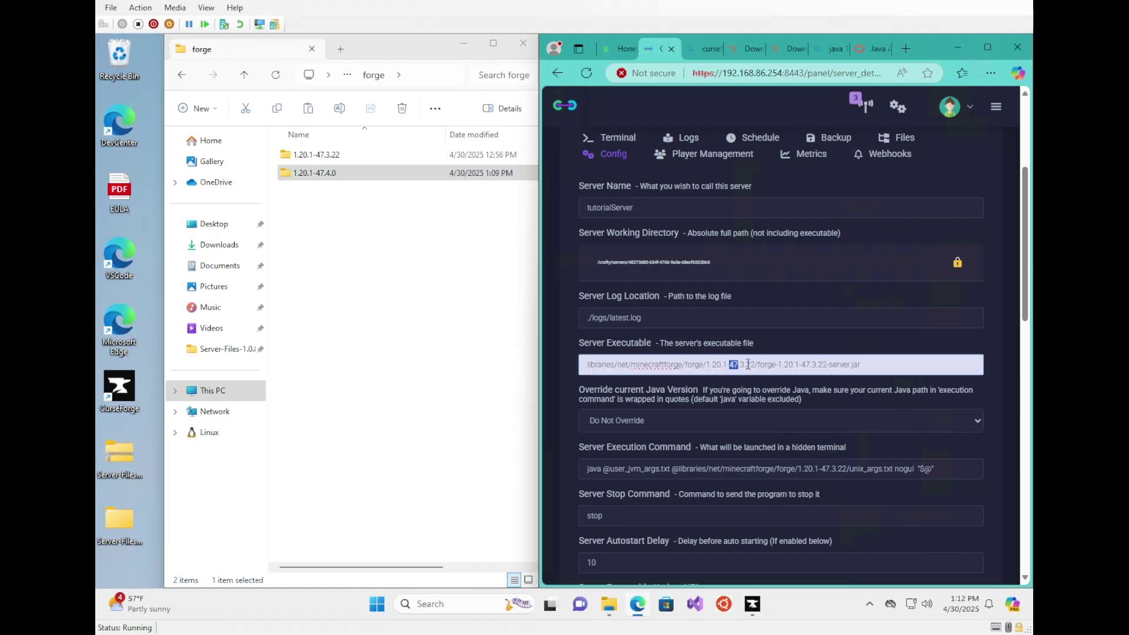
left_click(748, 364)
key("BackSpace")
key("BackSpace")
key("BackSpace")
key("BackSpace")
type("4.0")
key("BackSpace")
key("BackSpace")
key("BackSpace")
key("BackSpace")
key("BackSpace")
type(".4.0")
Step: Update the Server Execution Command's Forge version from 47.3.22 to 47.4.0
left_click(803, 467)
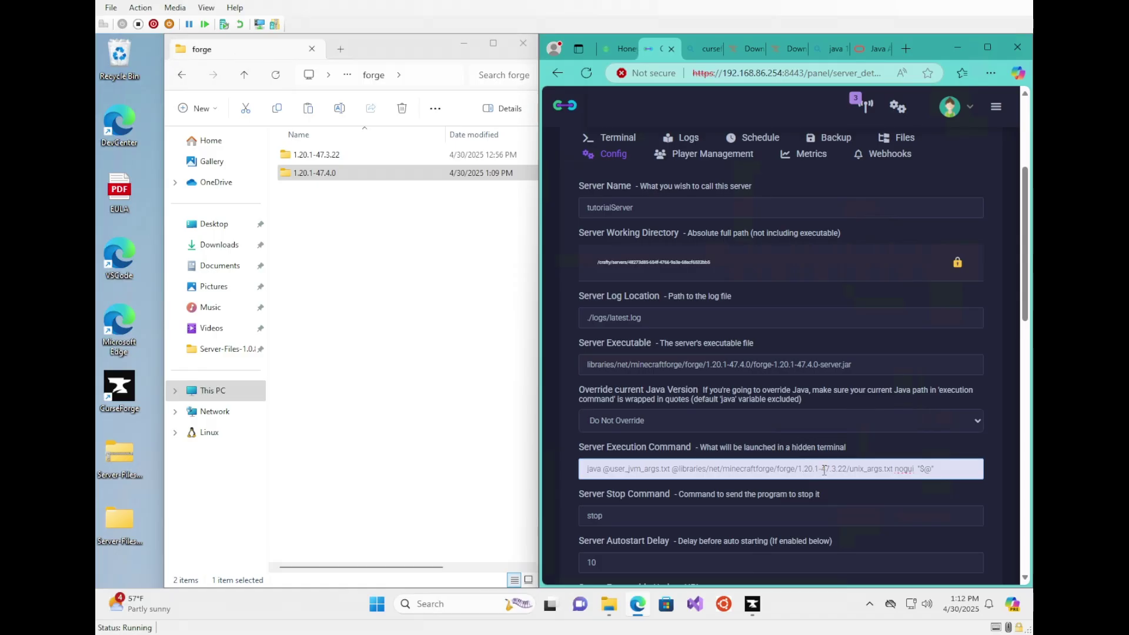
double_click(829, 469)
key("BackSpace")
key("BackSpace")
key("BackSpace")
key("BackSpace")
type("4.0")
scroll(841, 381, "down", 2)
scroll(841, 381, "down", 1)
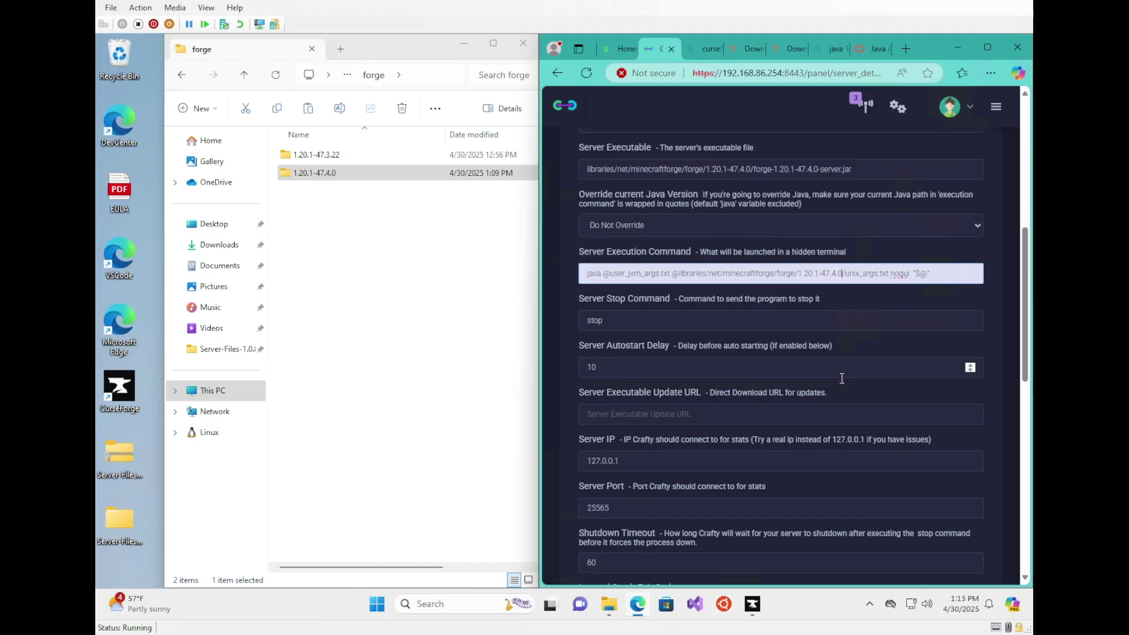
scroll(841, 375, "down", 1)
scroll(841, 374, "down", 1)
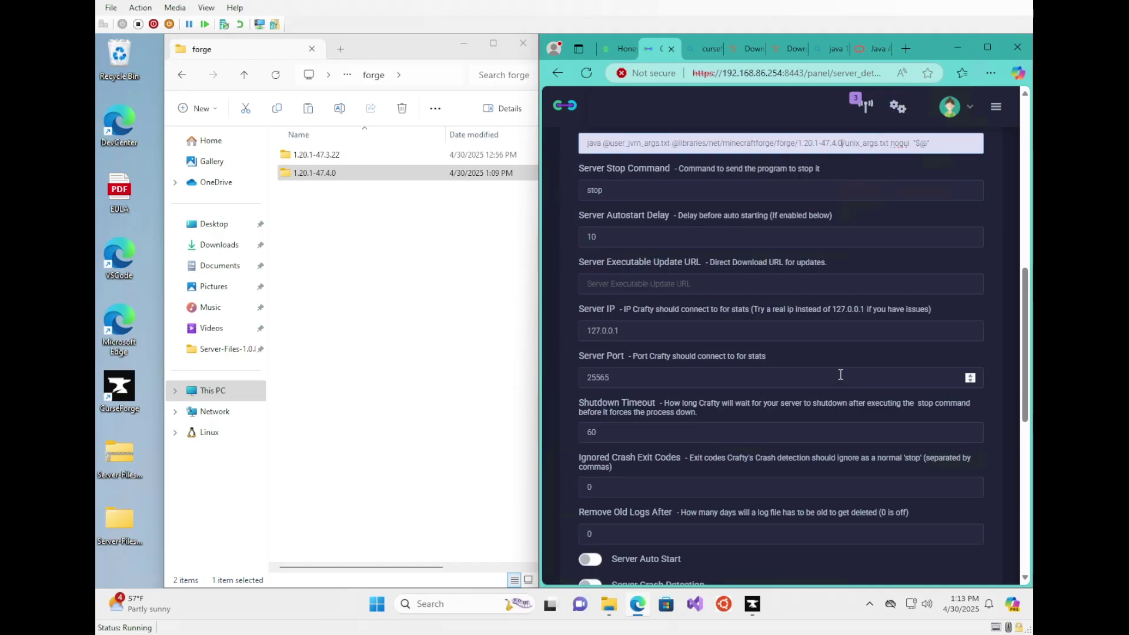
scroll(840, 375, "down", 2)
scroll(841, 374, "down", 3)
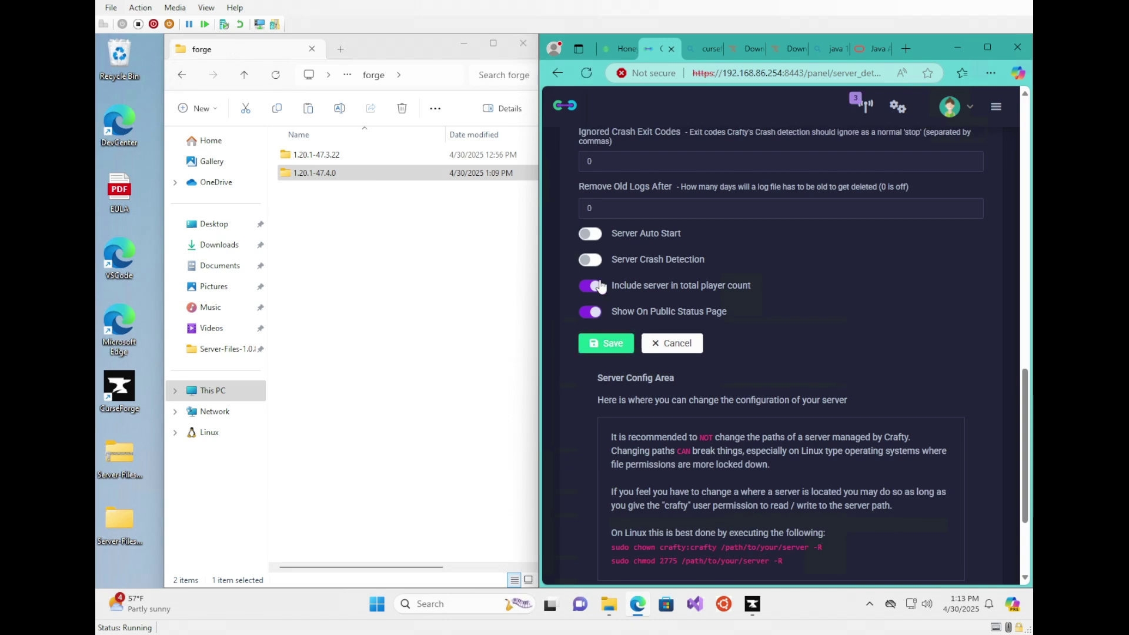
Step: Close the forge folder window, widen the Crafty page, and save the config
left_click(523, 43)
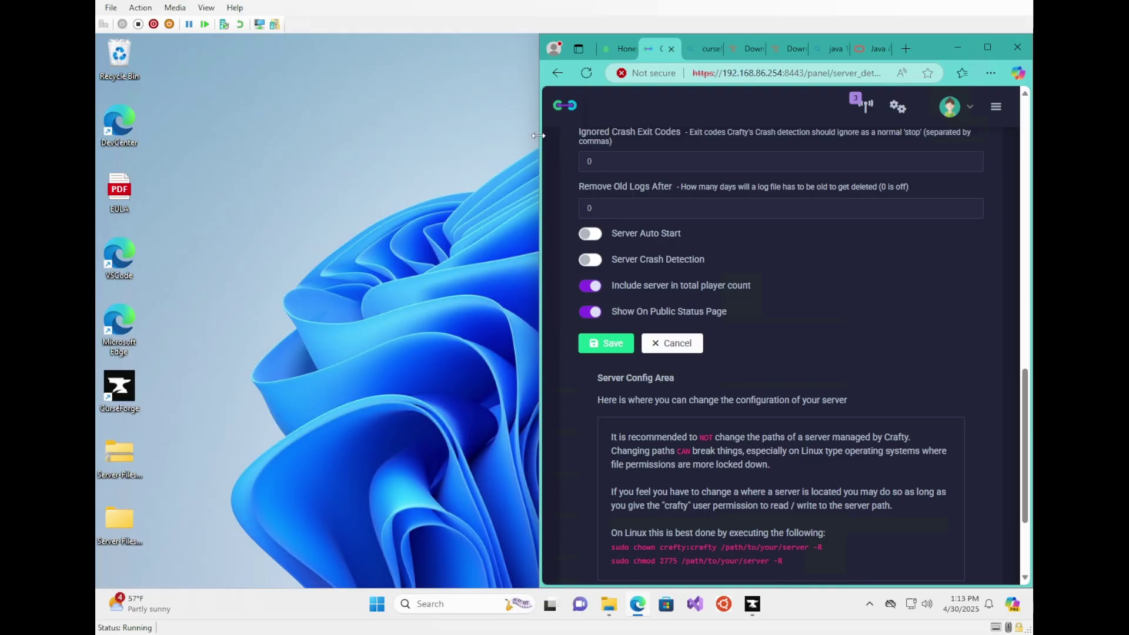
left_click_drag(538, 135, 97, 136)
left_click(324, 525)
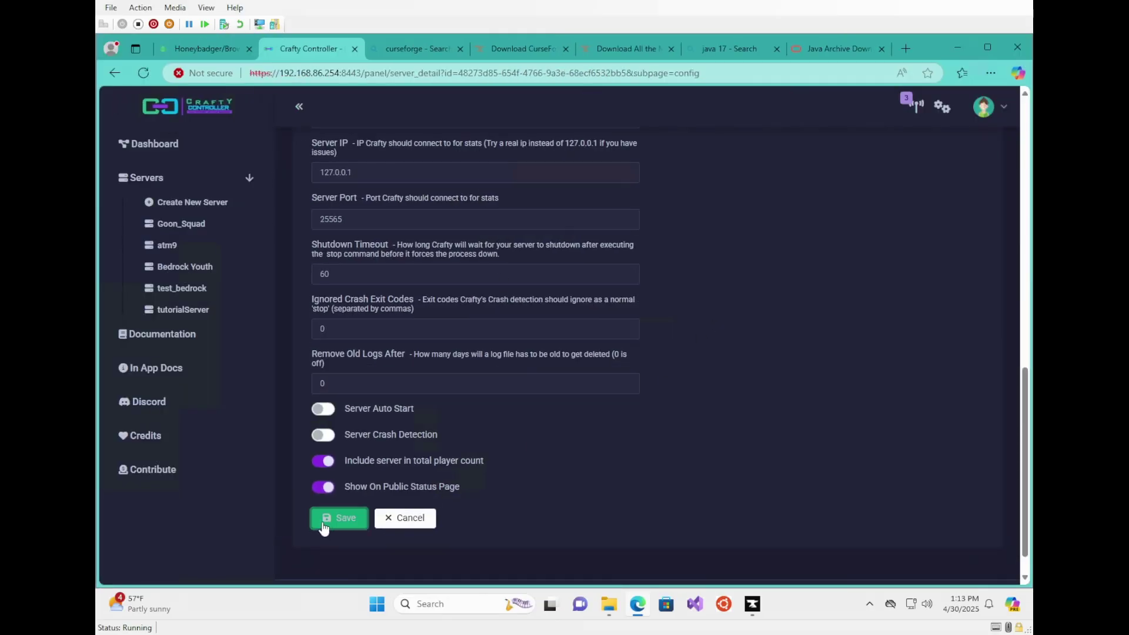
scroll(590, 454, "up", 10)
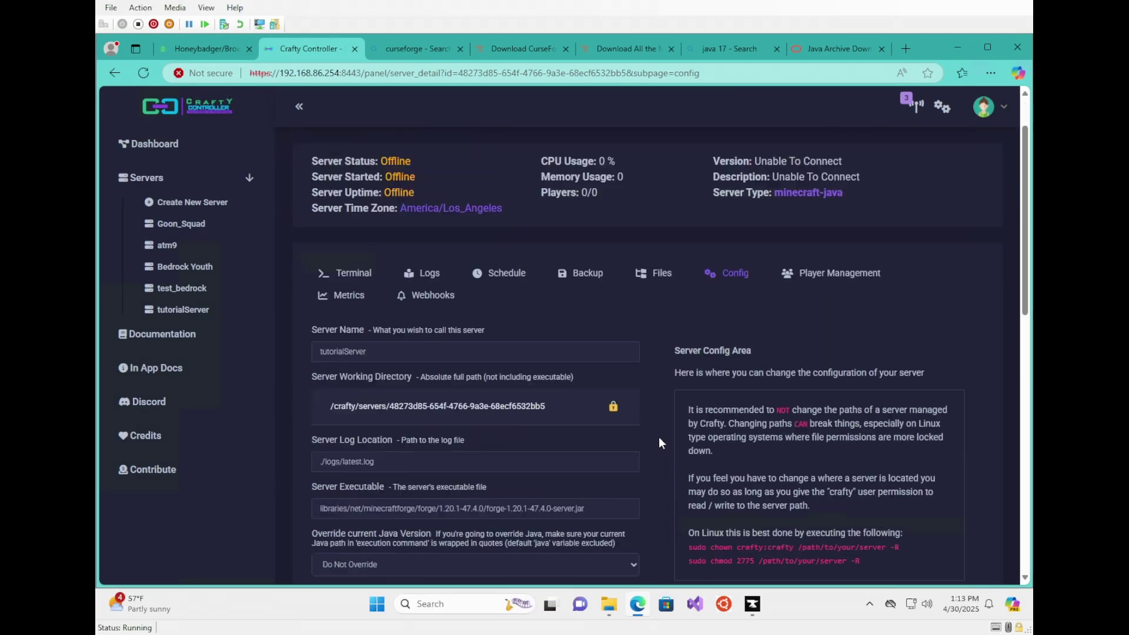
scroll(659, 443, "down", 2)
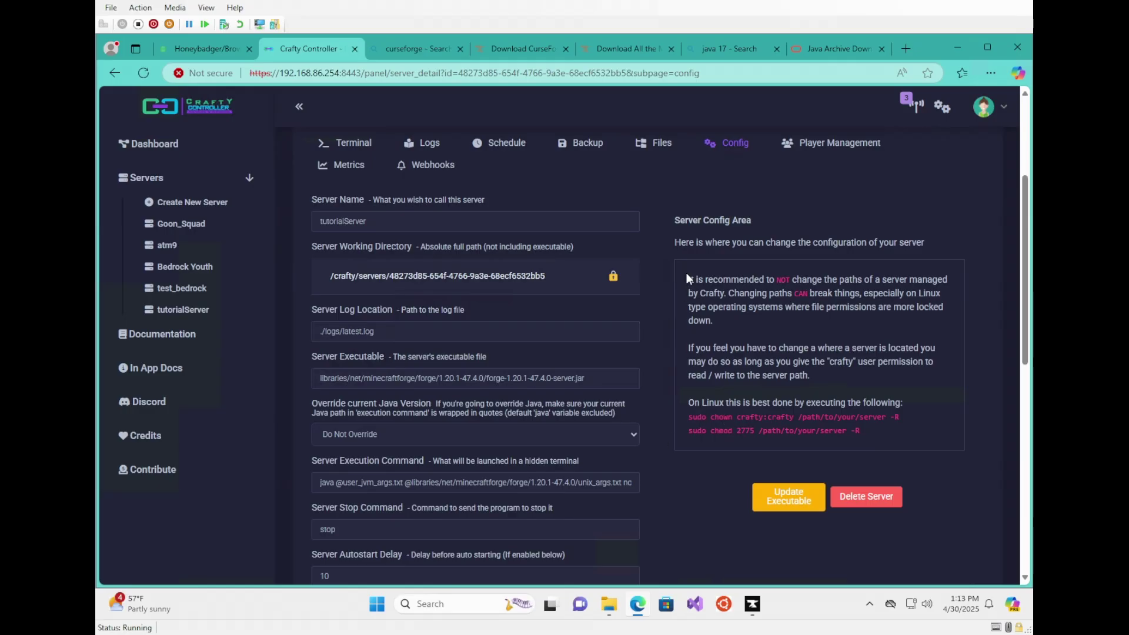
Step: Review the permissions advice with its two sudo commands before moving to the Unraid page
left_click_drag(686, 272, 896, 432)
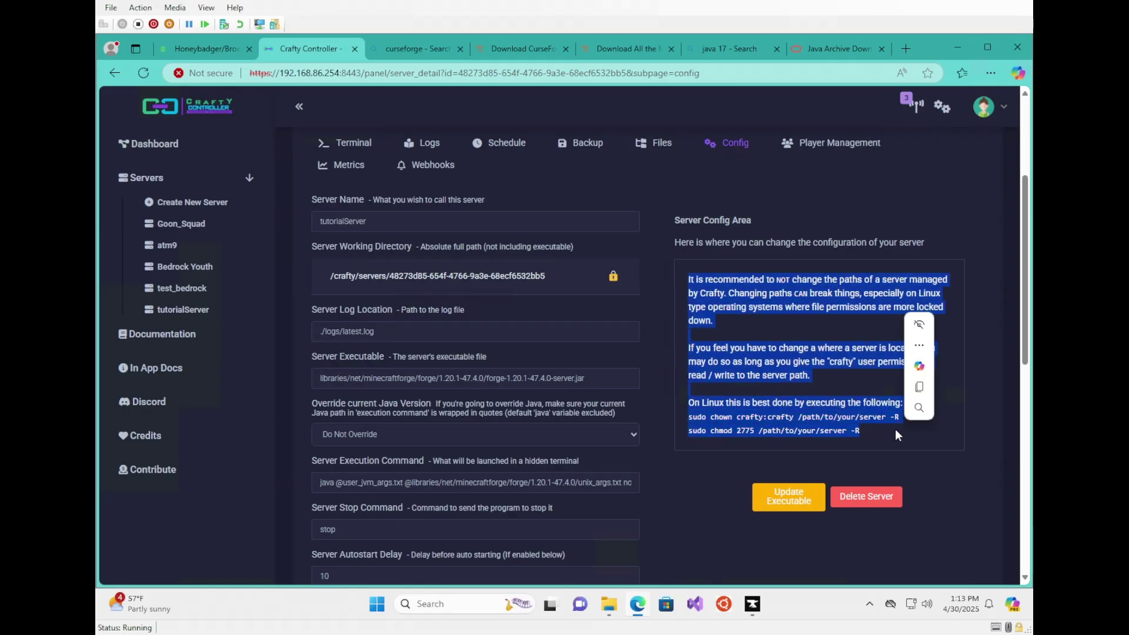
left_click(894, 435)
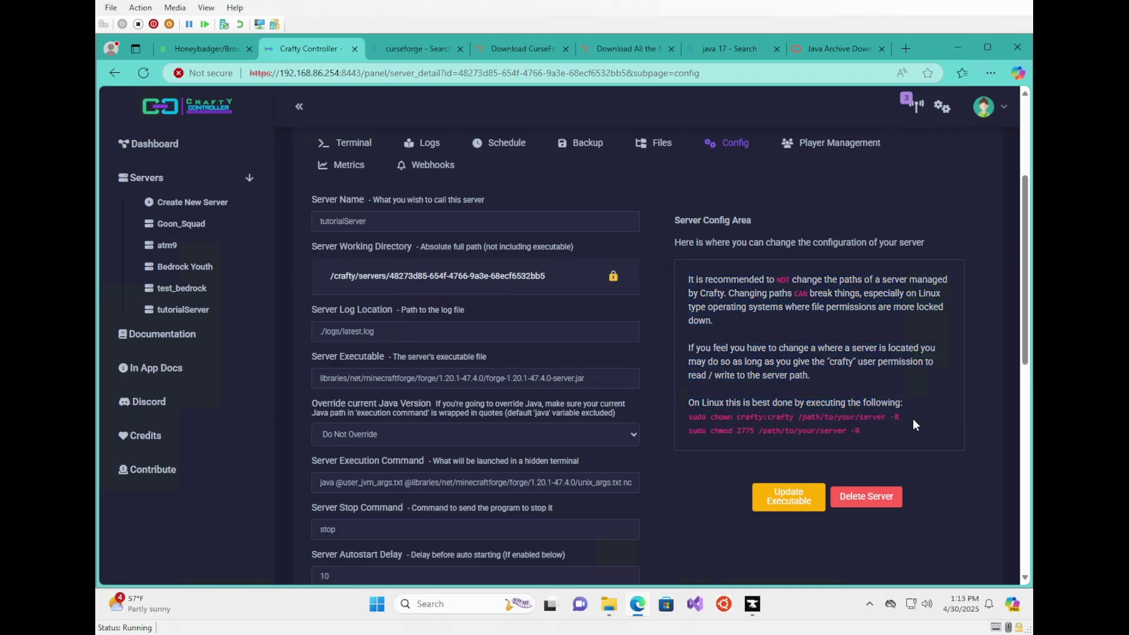
left_click(209, 51)
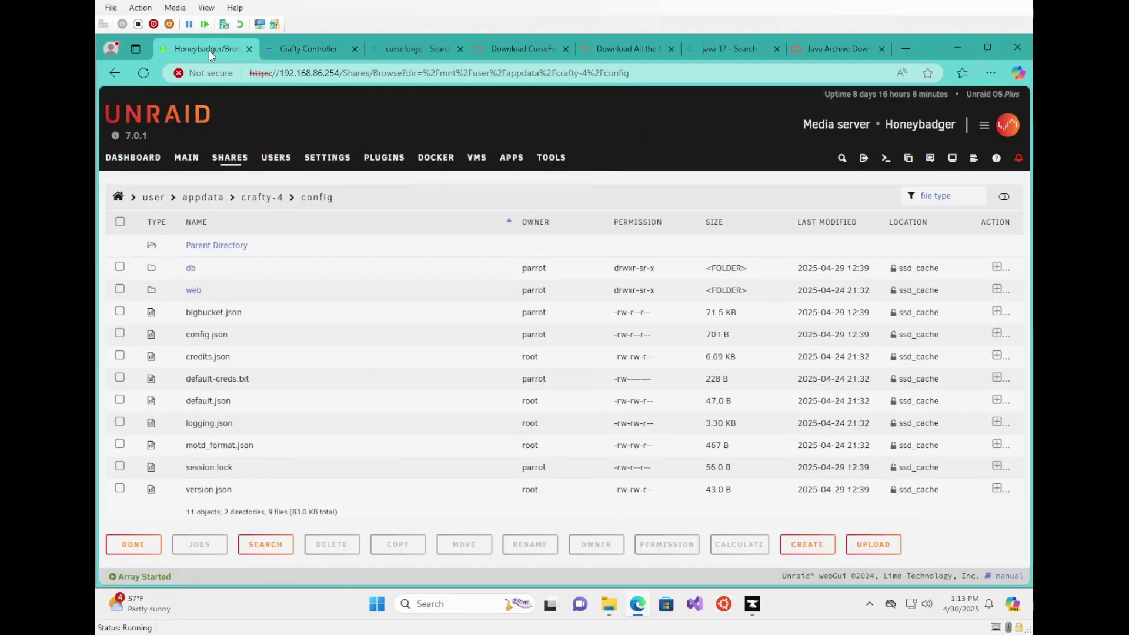
Step: Open a shell console for the Crafty-4 container from Unraid's Docker list
left_click(437, 159)
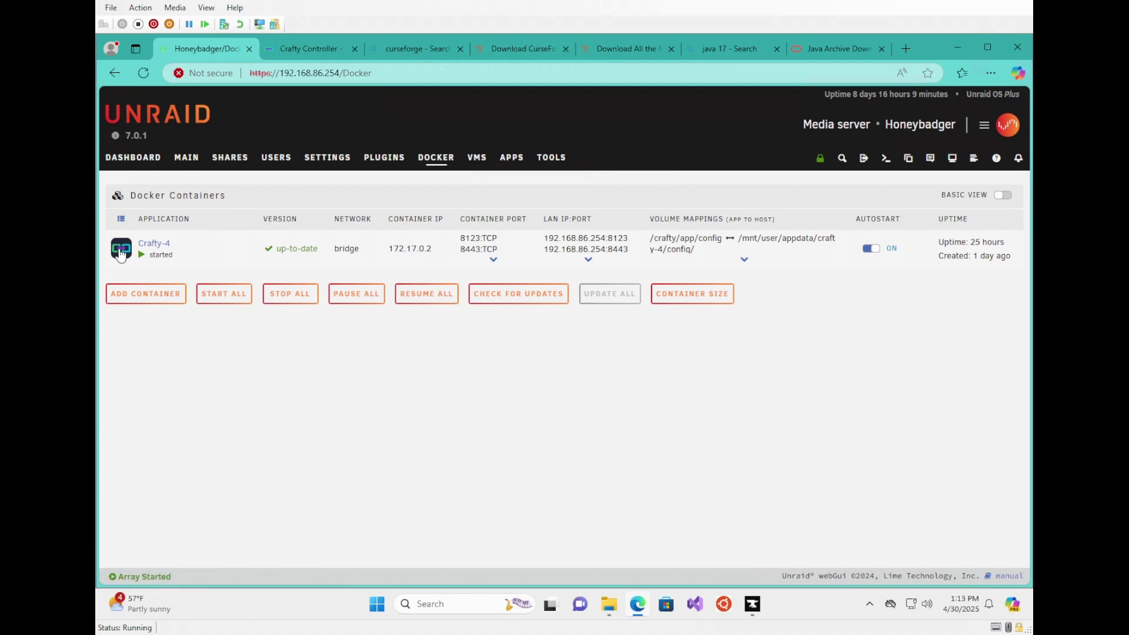
left_click(121, 252)
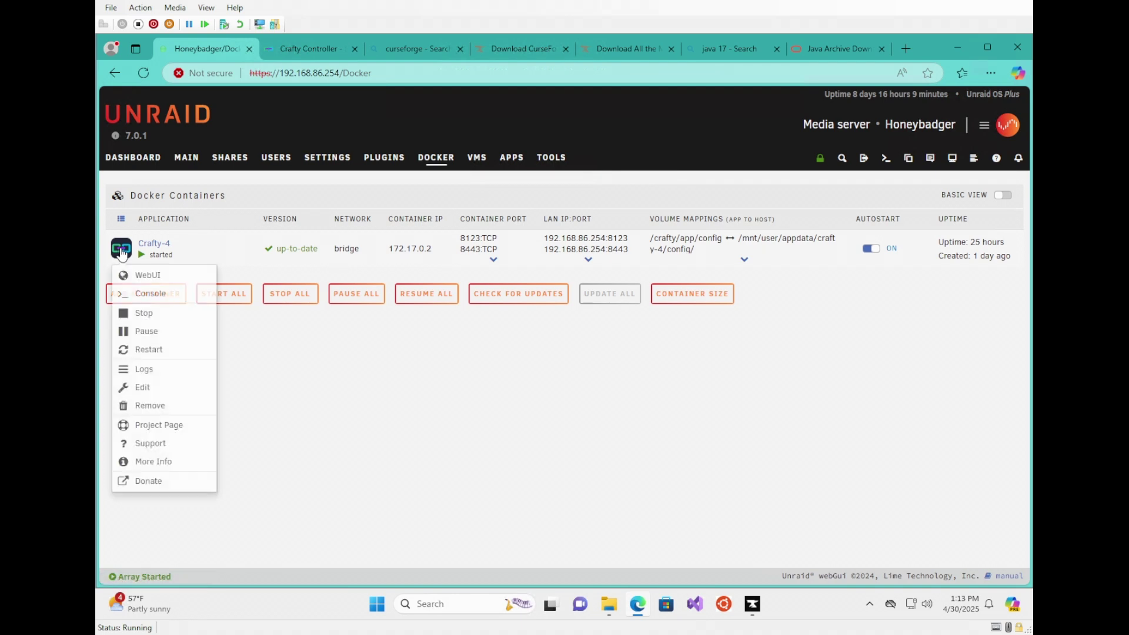
left_click(140, 299)
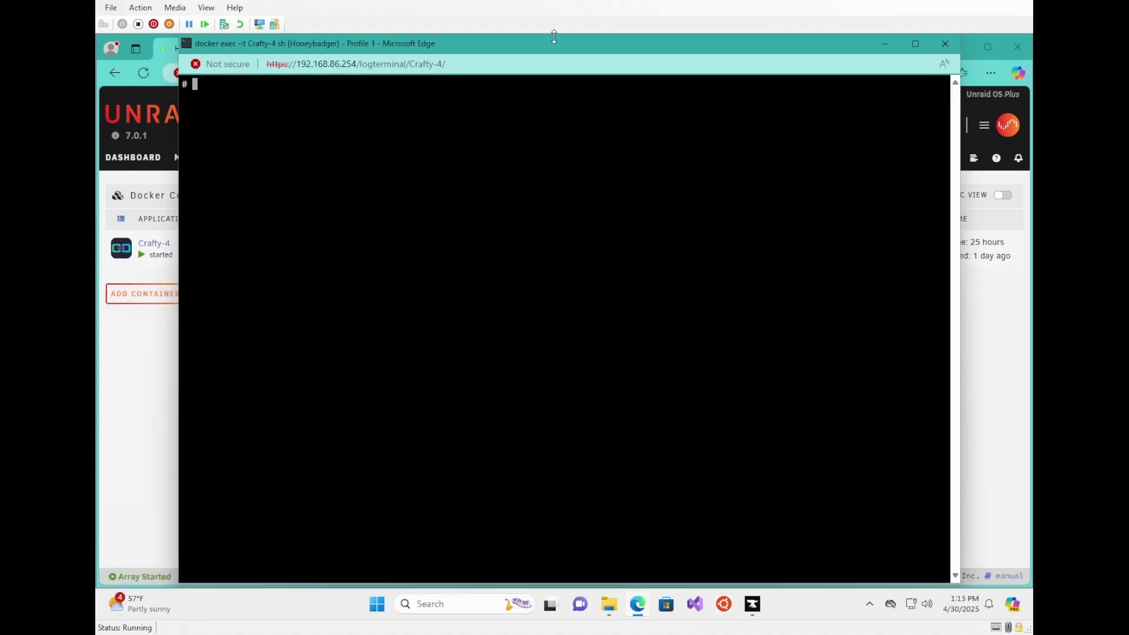
Step: Reposition the console window and maximize it through its window menu
left_click_drag(565, 52, 98, 30)
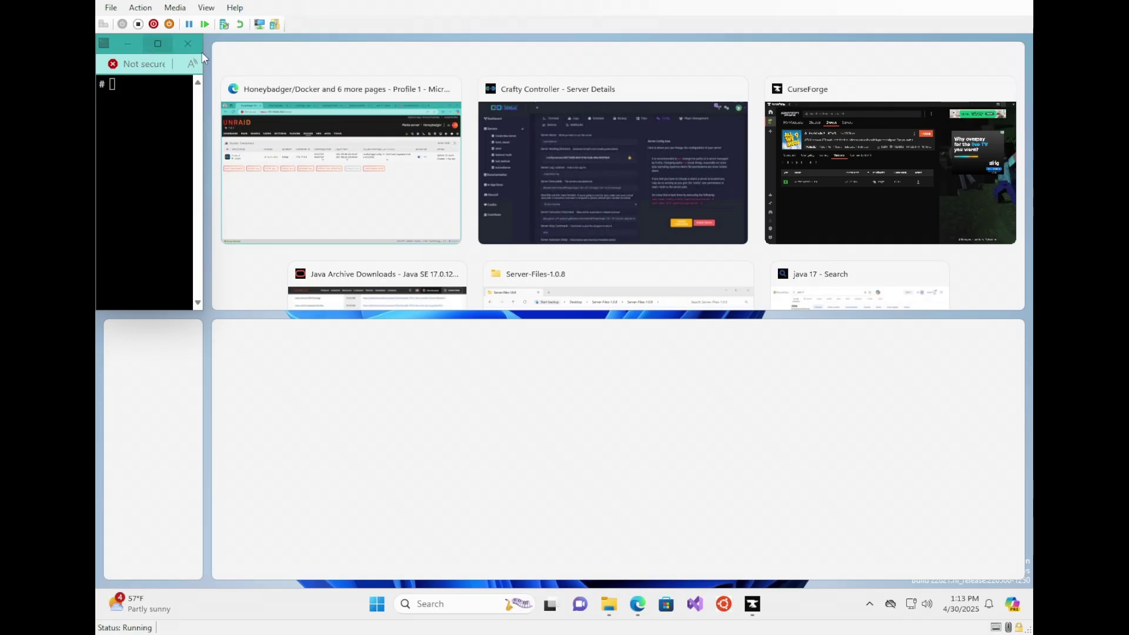
left_click(254, 41)
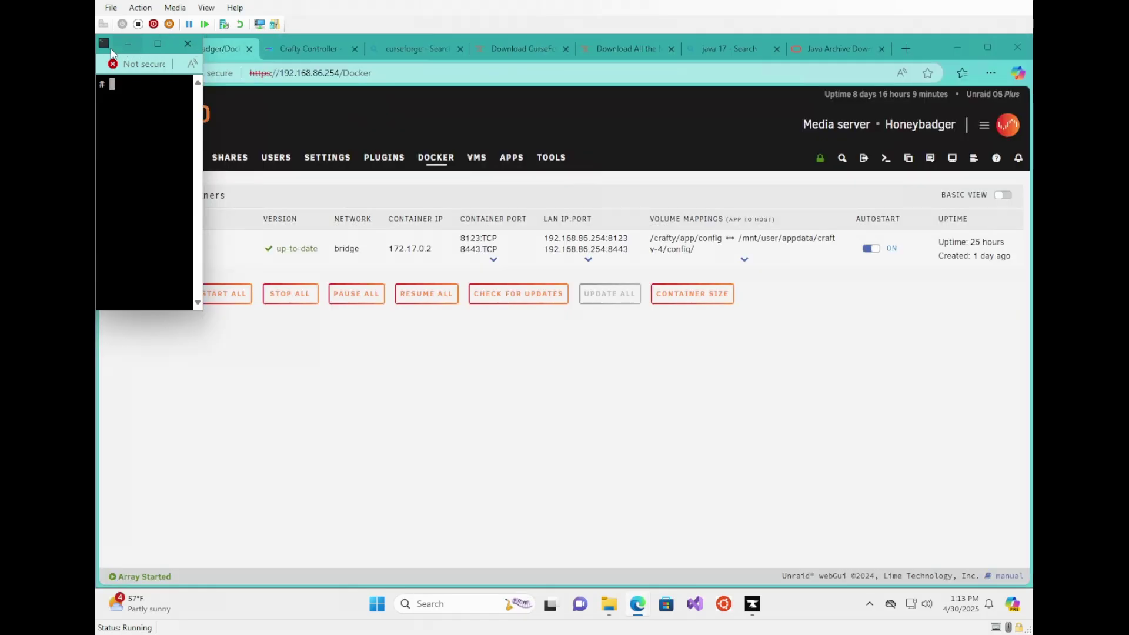
mouse_move(112, 50)
left_mouse_down()
mouse_move(159, 111)
mouse_move(274, 169)
mouse_move(121, 82)
mouse_move(99, 31)
left_mouse_up()
left_click(145, 51)
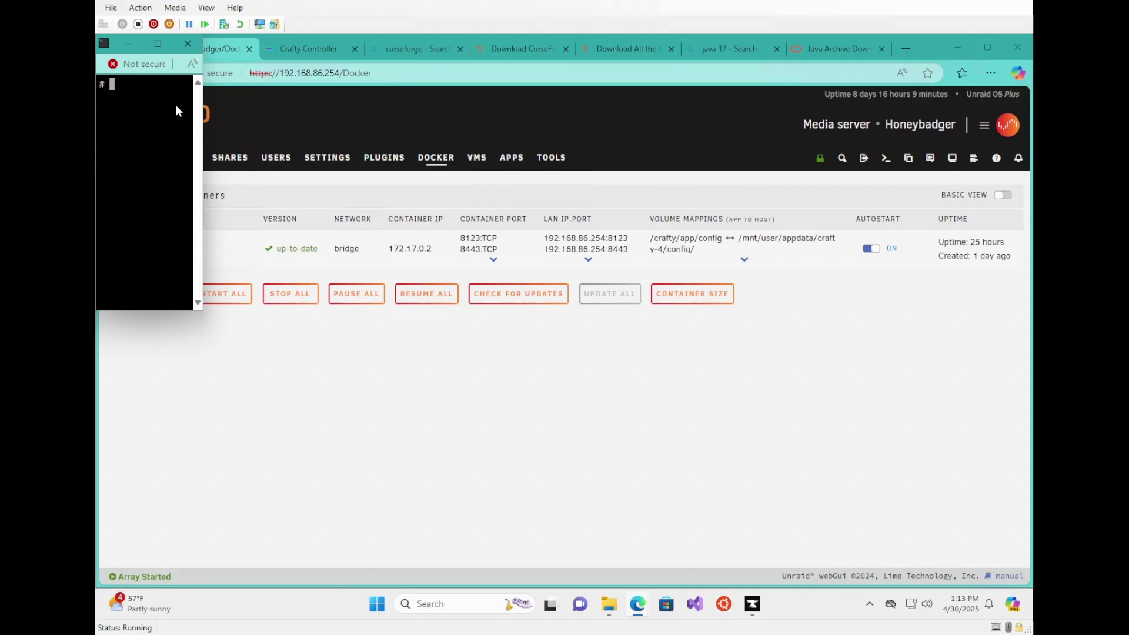
left_click(105, 44)
left_click(233, 156)
left_click(103, 42)
Step: Dock the console on the left half beside the tutorialServer config page
left_click(136, 119)
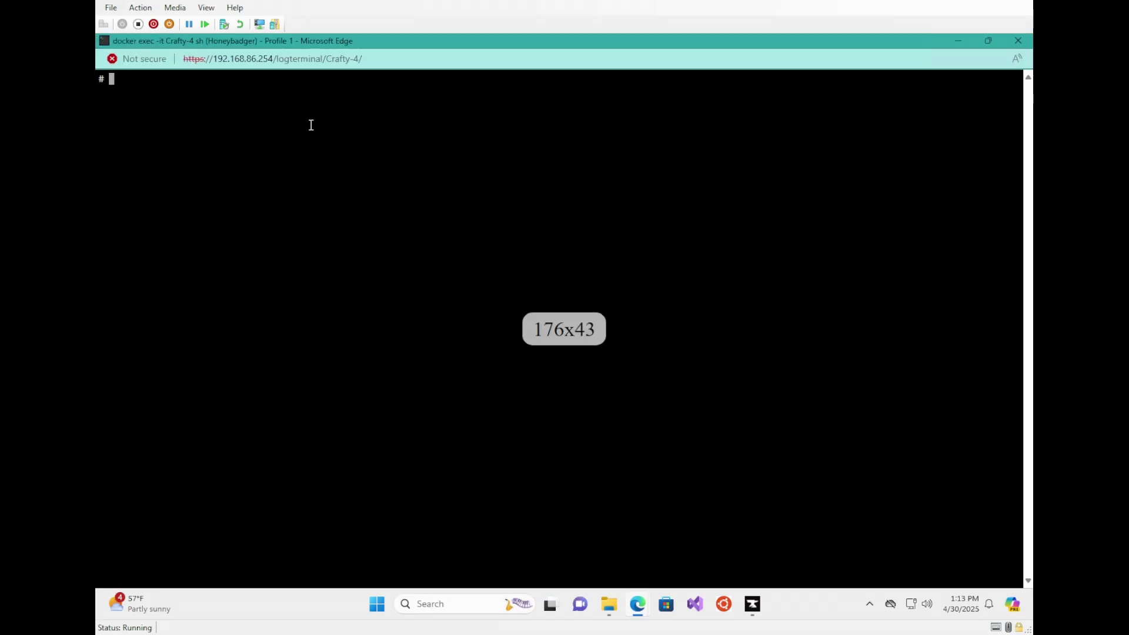
left_click_drag(498, 40, 404, 75)
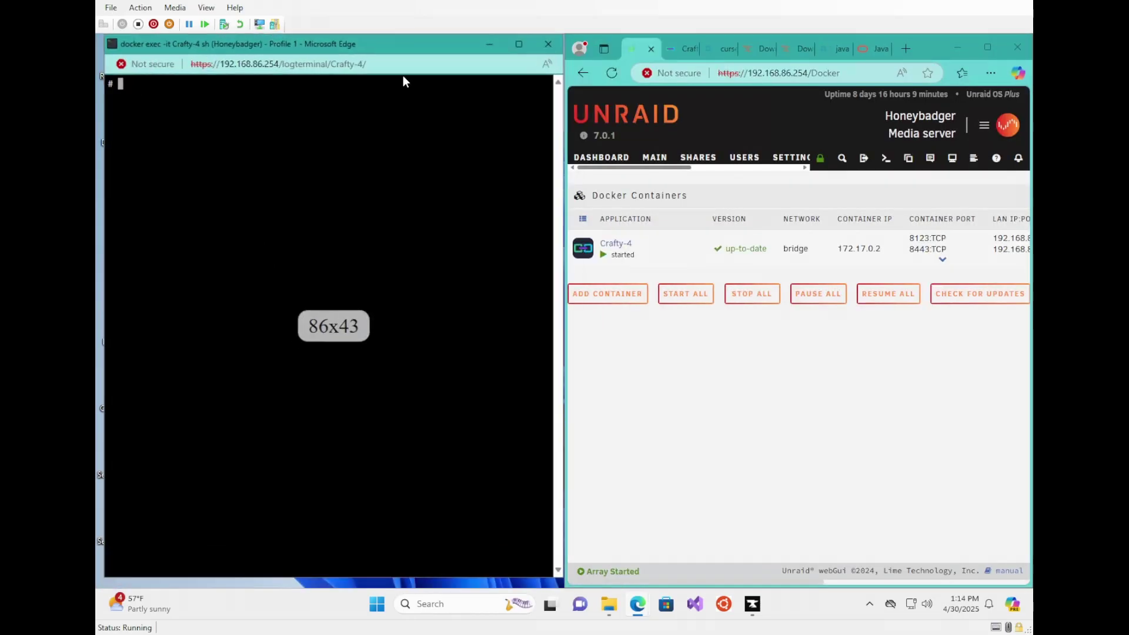
left_click(680, 50)
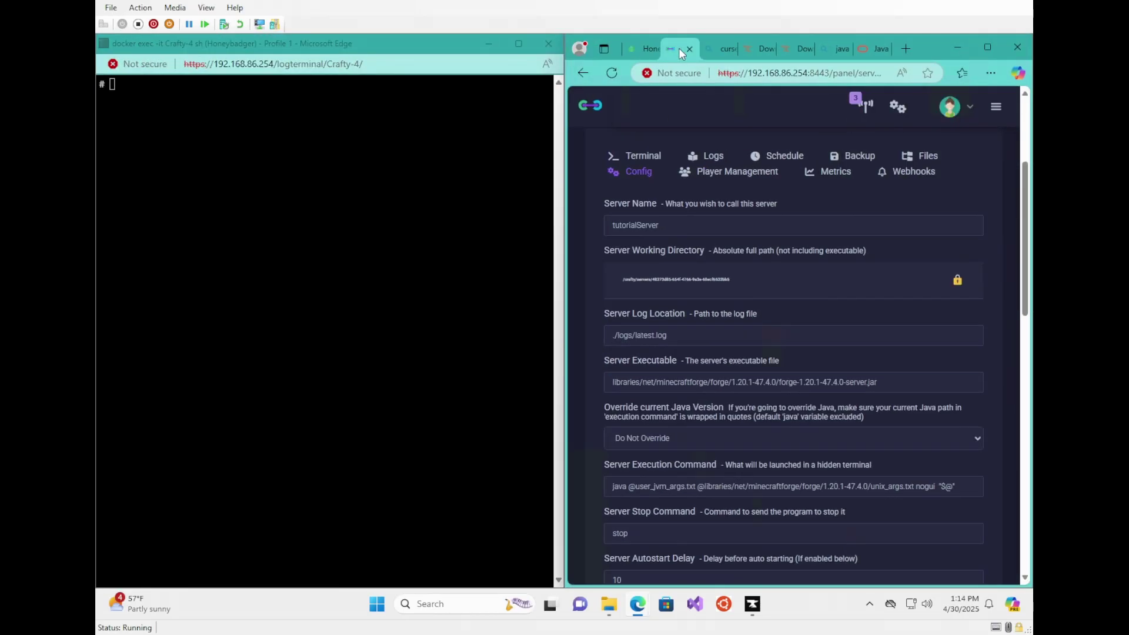
scroll(774, 324, "up", 2)
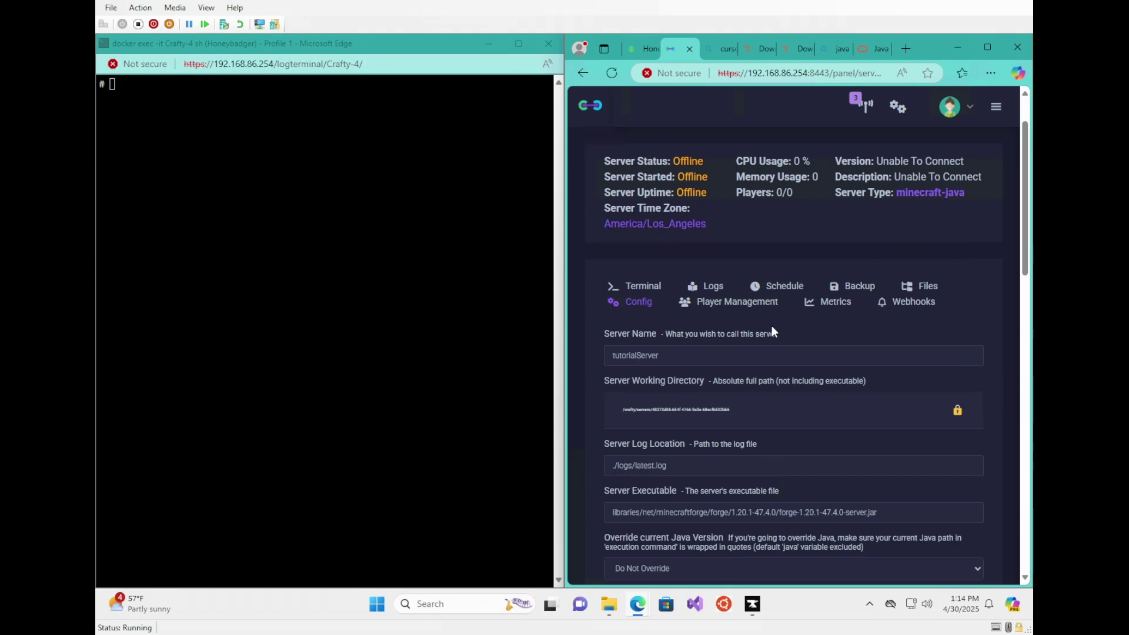
scroll(771, 332, "up", 1)
scroll(771, 332, "down", 3)
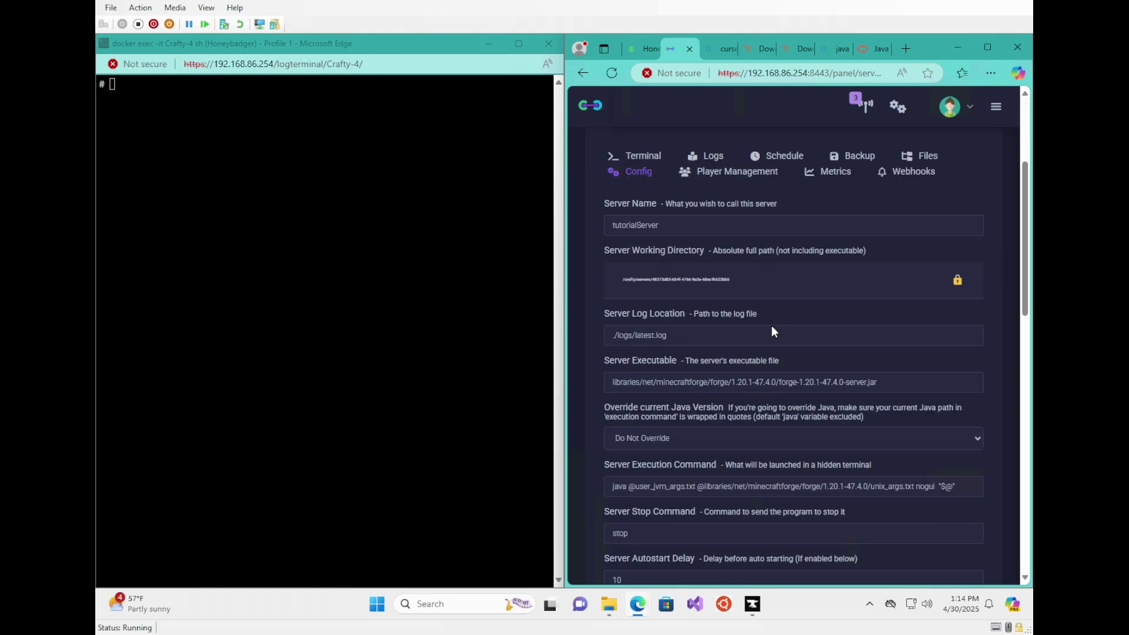
scroll(732, 481, "down", 3)
scroll(731, 513, "down", 10)
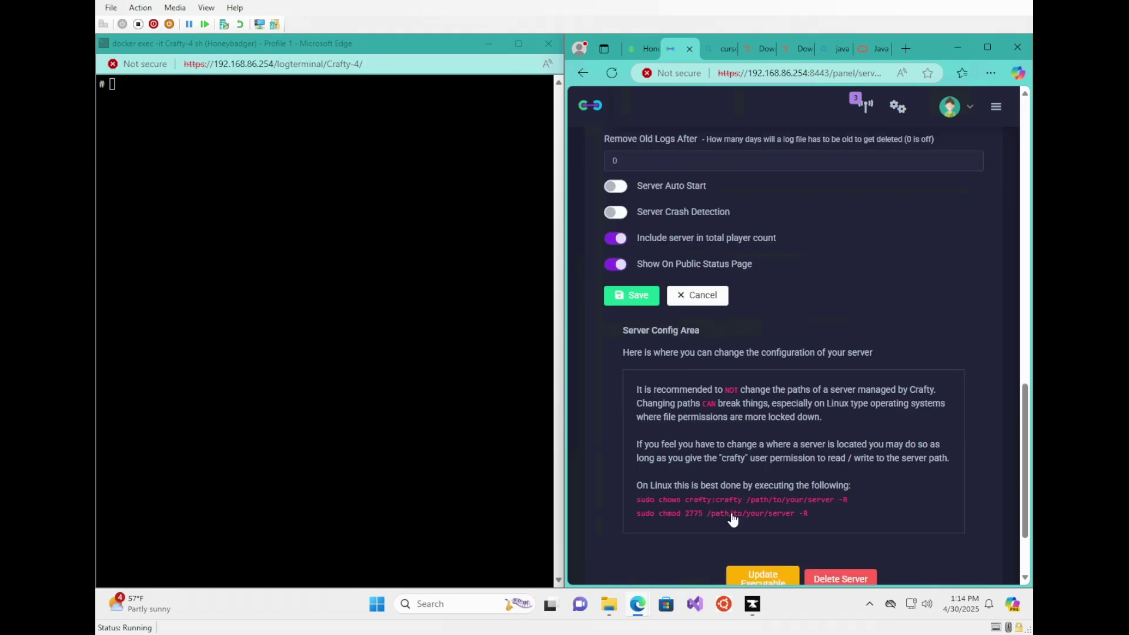
Step: Run ls in the container console to list its root contents
left_click(171, 131)
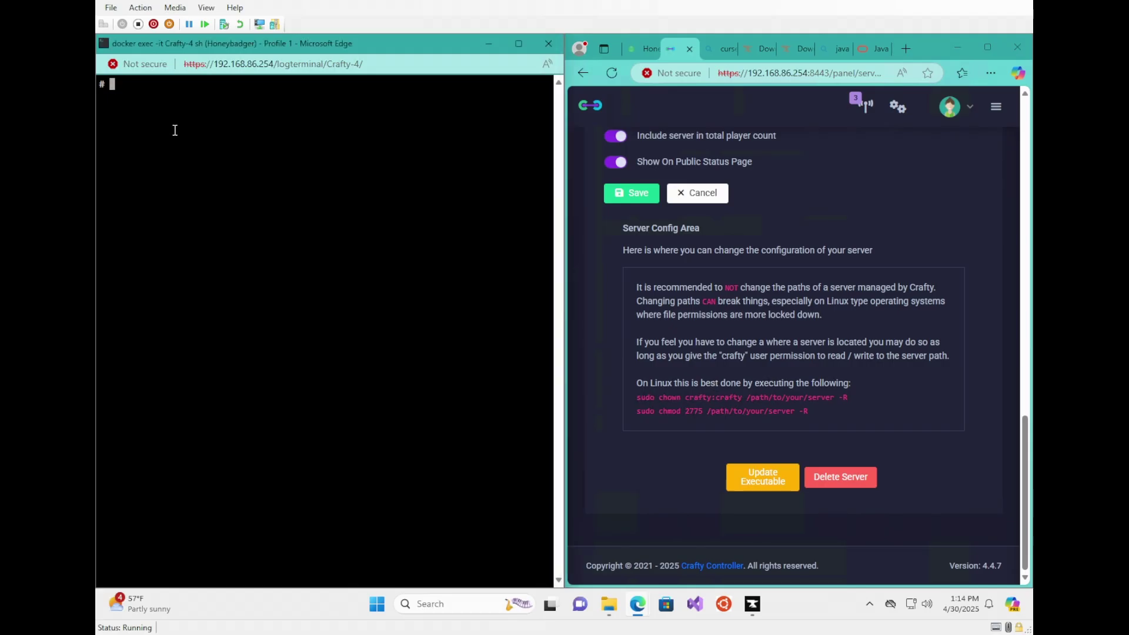
type("ls")
key("Return")
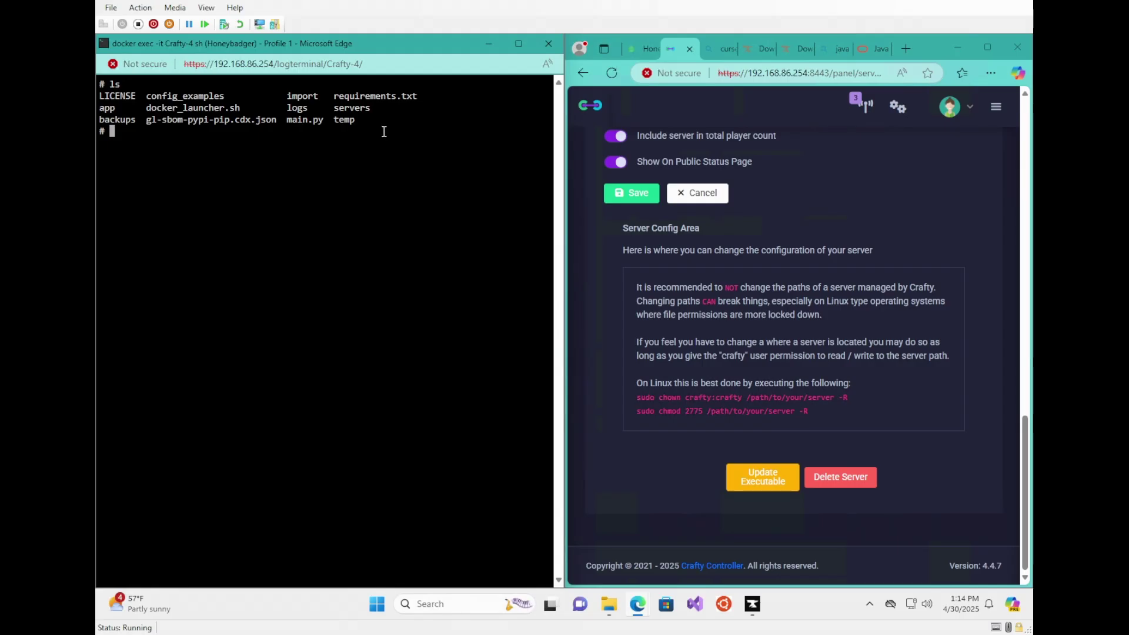
Step: Change into the servers directory with cd servers and list the server UUID folders
left_click_drag(372, 111, 326, 112)
left_click(327, 130)
type("cd servers")
key("Return")
type("ls")
key("Return")
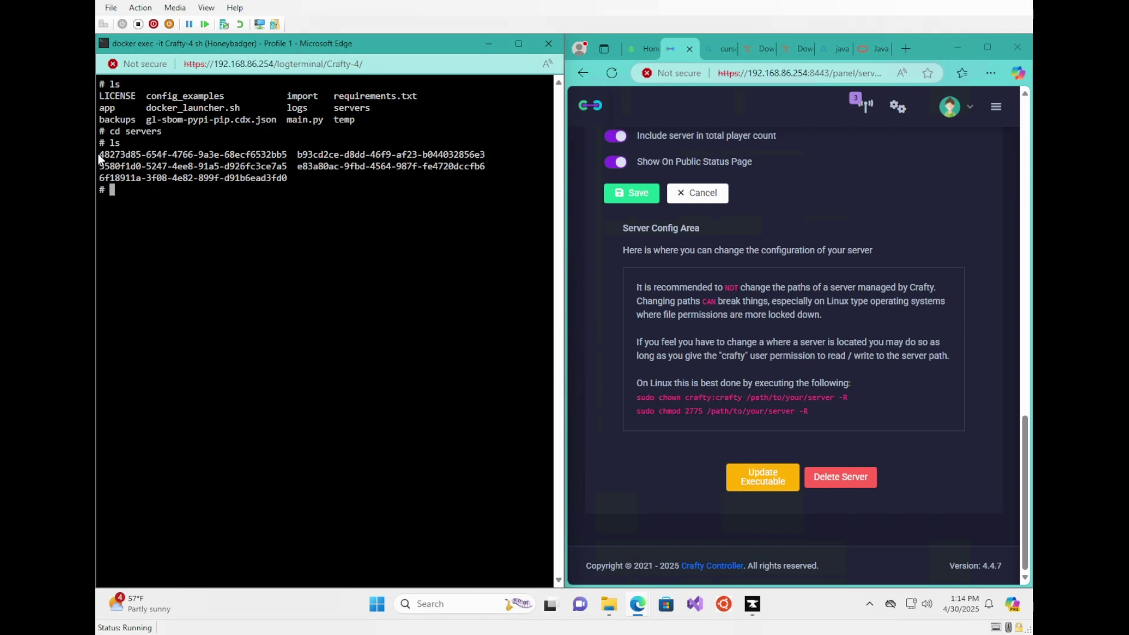
Step: Run ls -la to show the server folders' permissions, owners and groups
left_click_drag(99, 154, 289, 154)
scroll(831, 299, "up", 15)
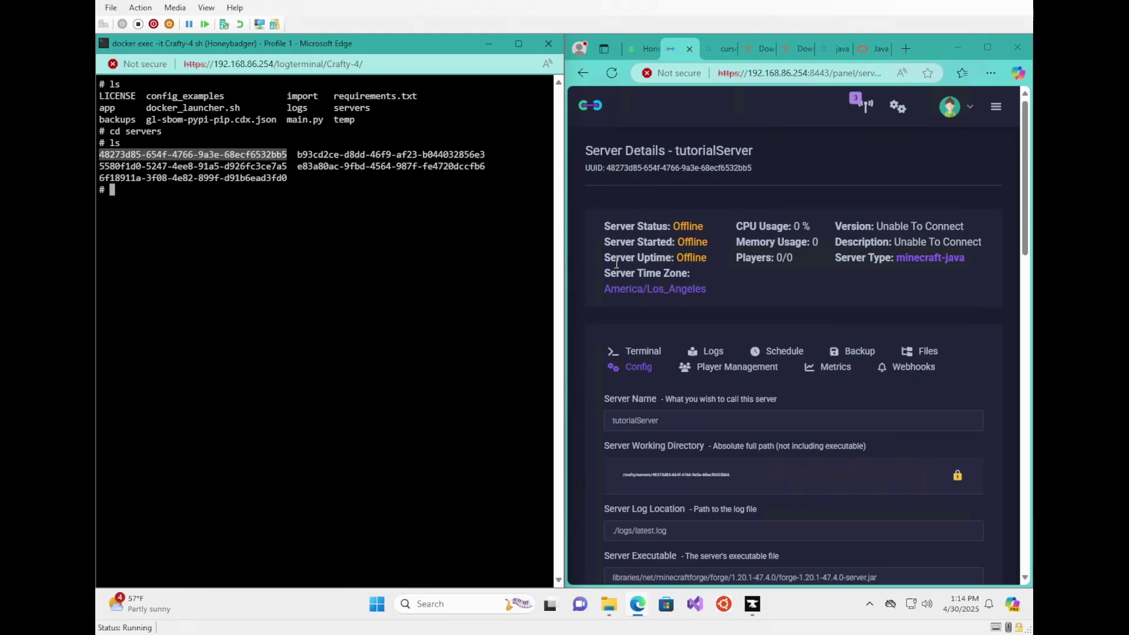
scroll(679, 329, "down", 15)
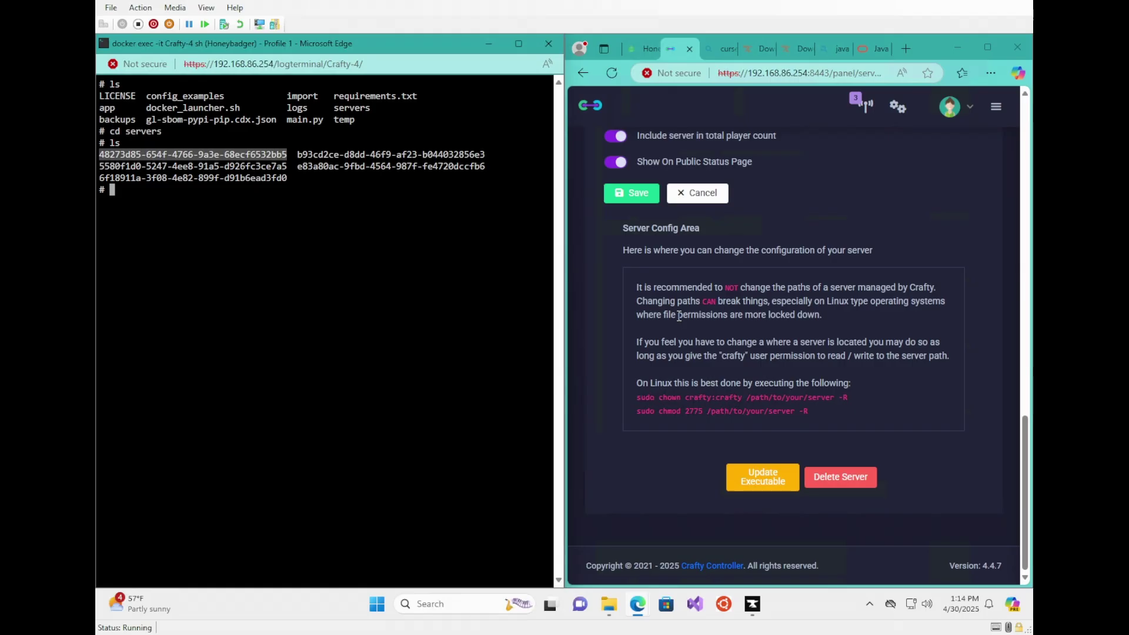
triple_click(739, 404)
left_click(301, 195)
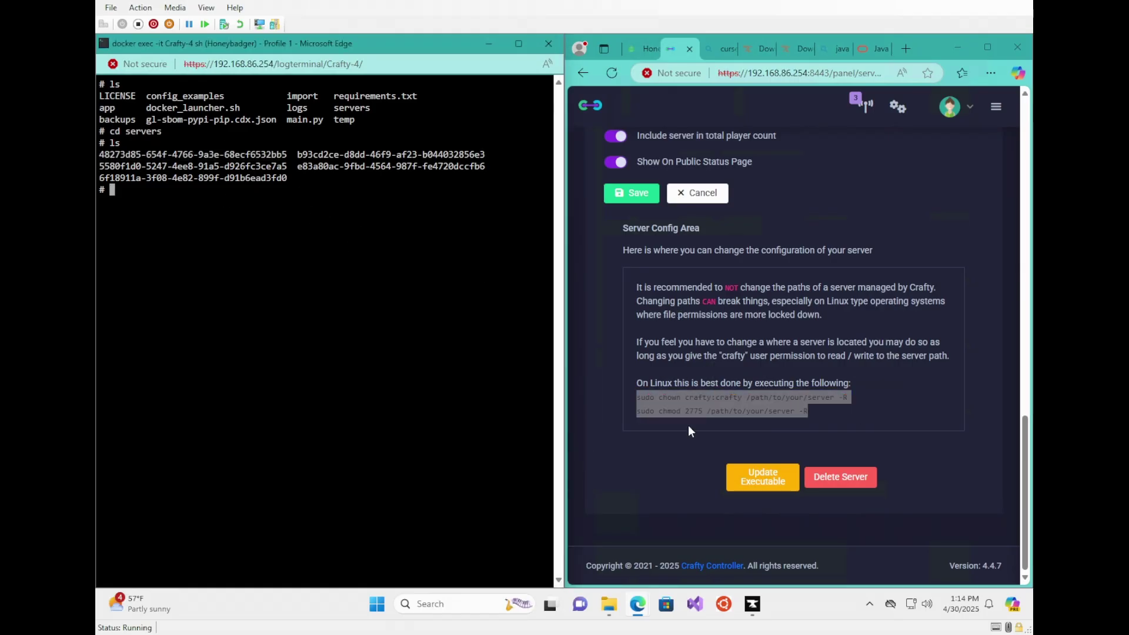
left_click(830, 414)
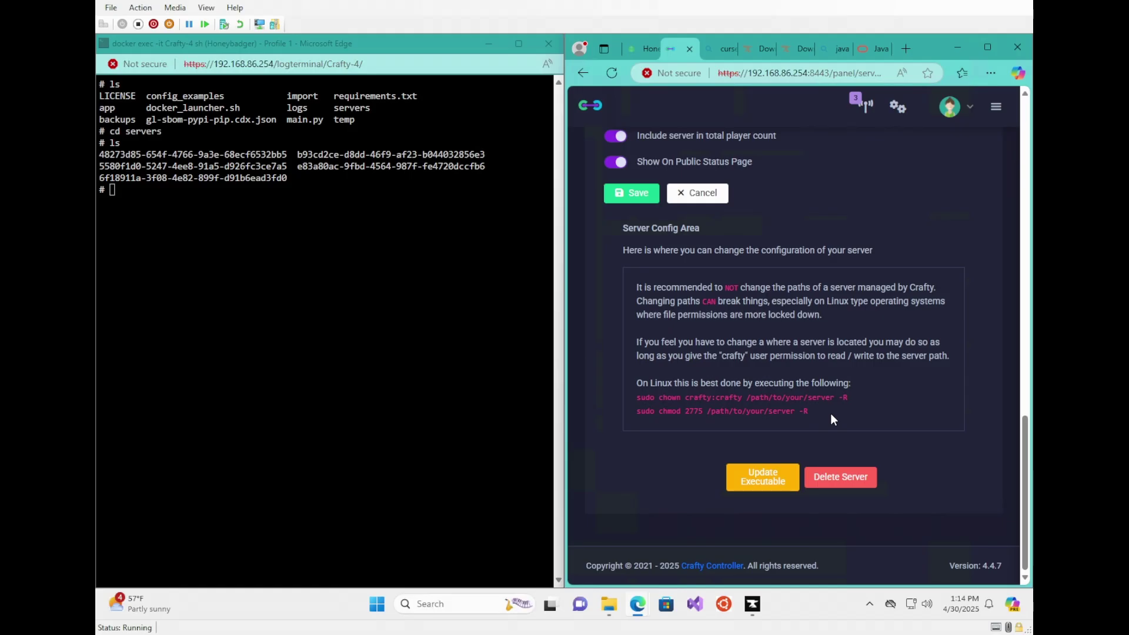
left_click(179, 197)
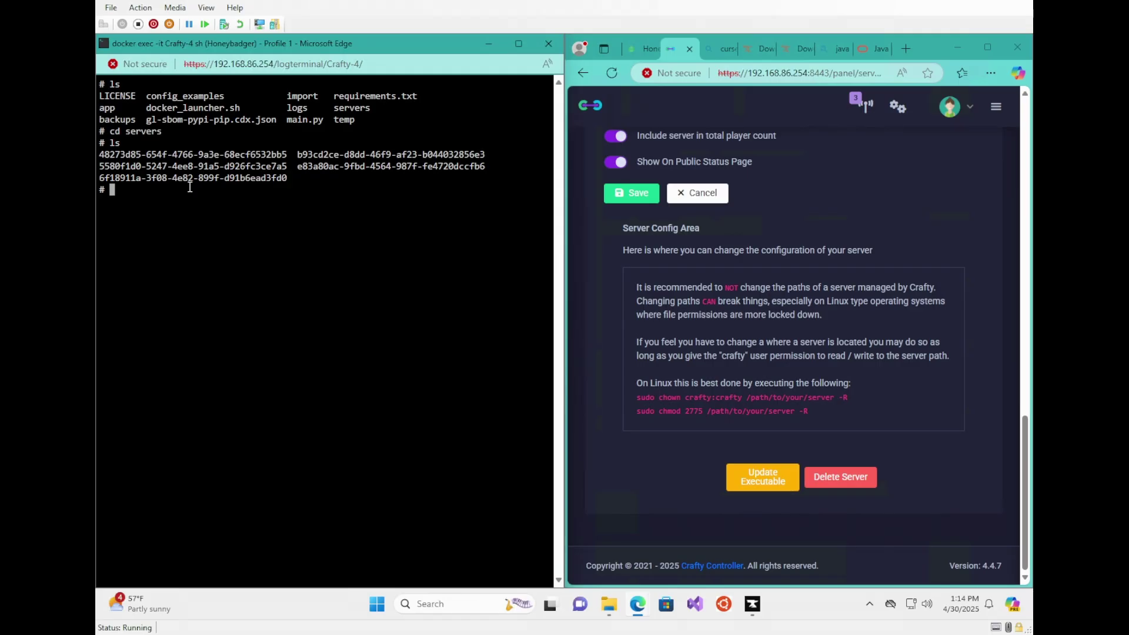
type("ls -la")
key("Return")
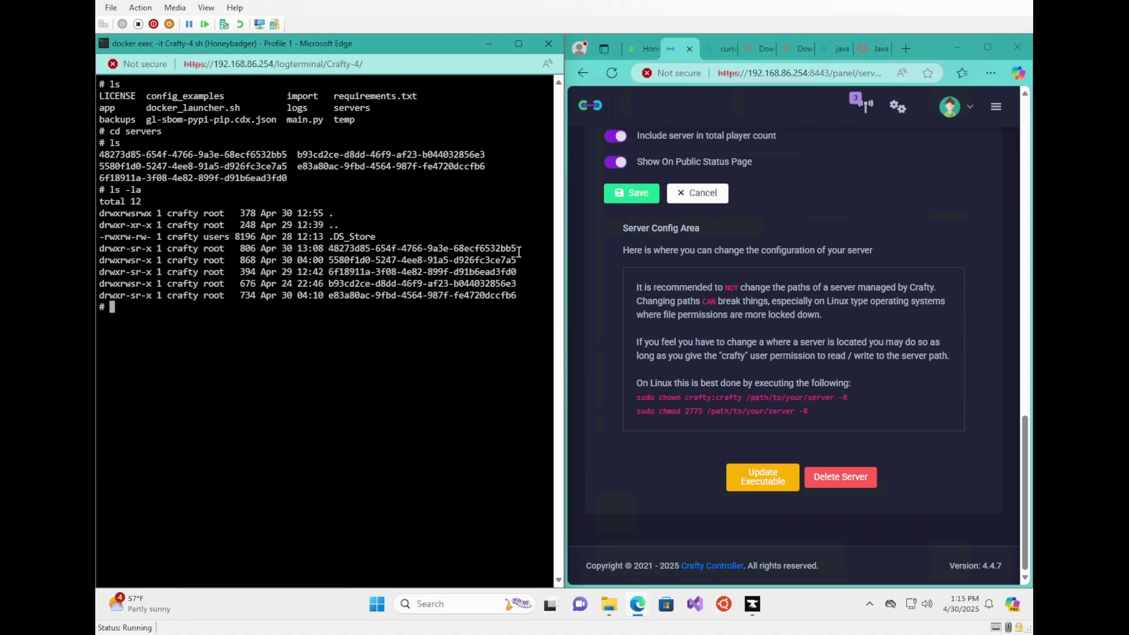
left_click_drag(517, 250, 99, 249)
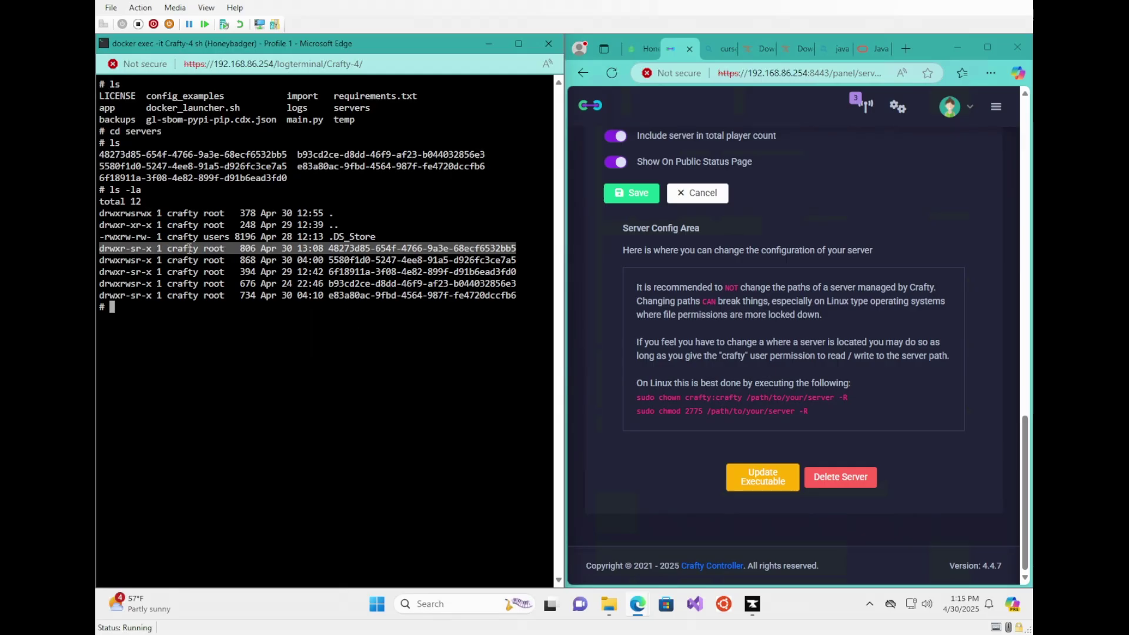
left_click_drag(168, 250, 200, 249)
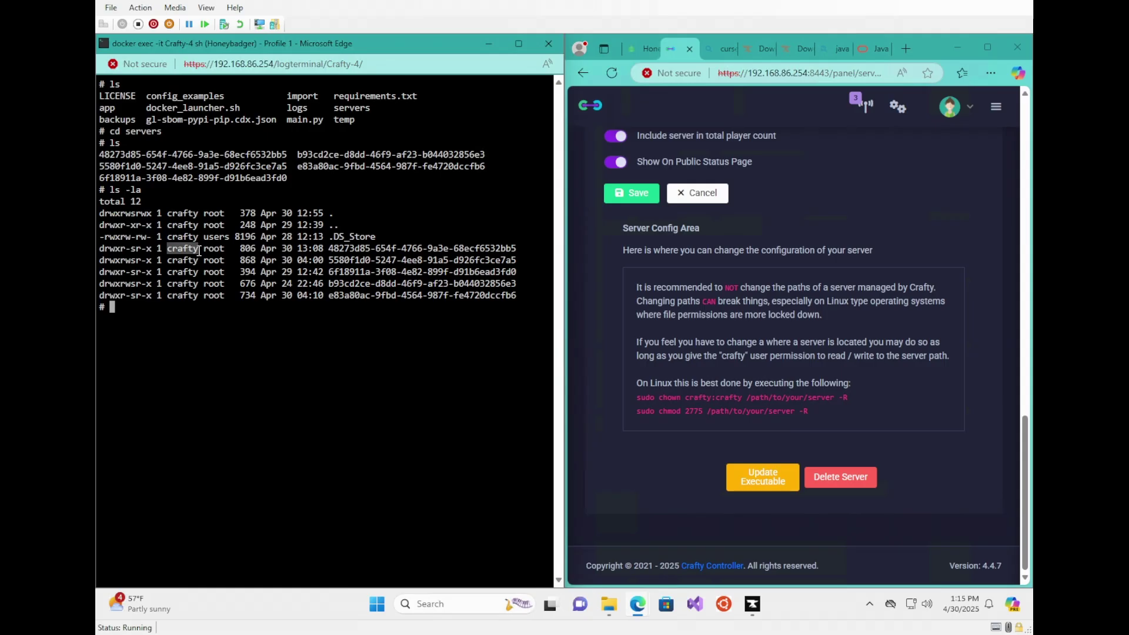
left_click_drag(204, 248, 225, 248)
key("ctrl+c")
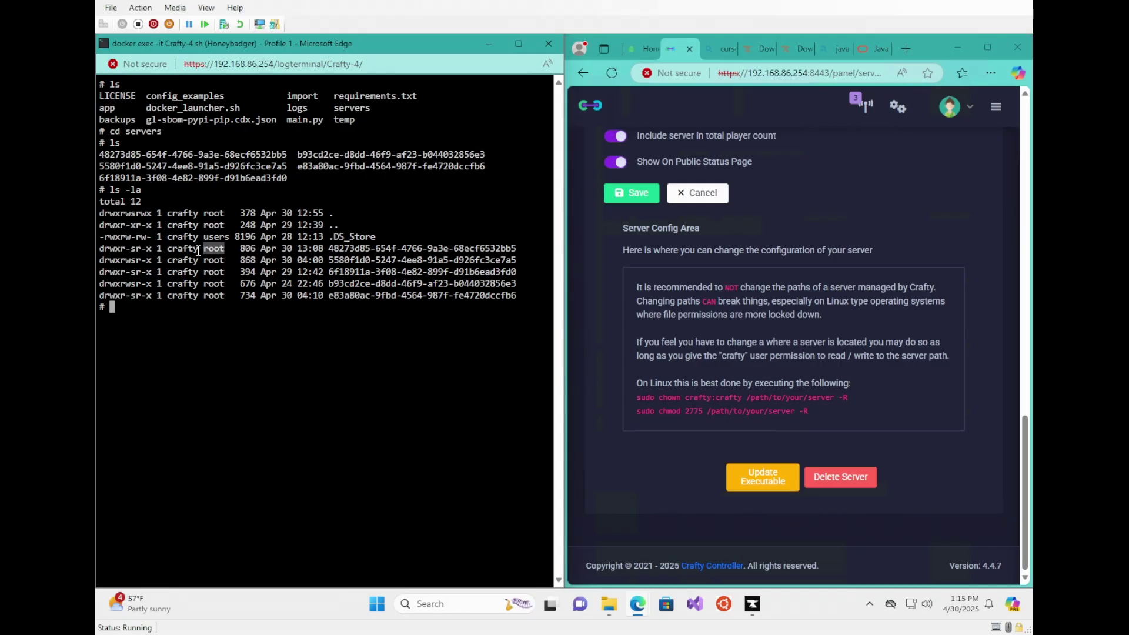
double_click(171, 248)
left_click(199, 248)
left_click_drag(330, 251, 520, 248)
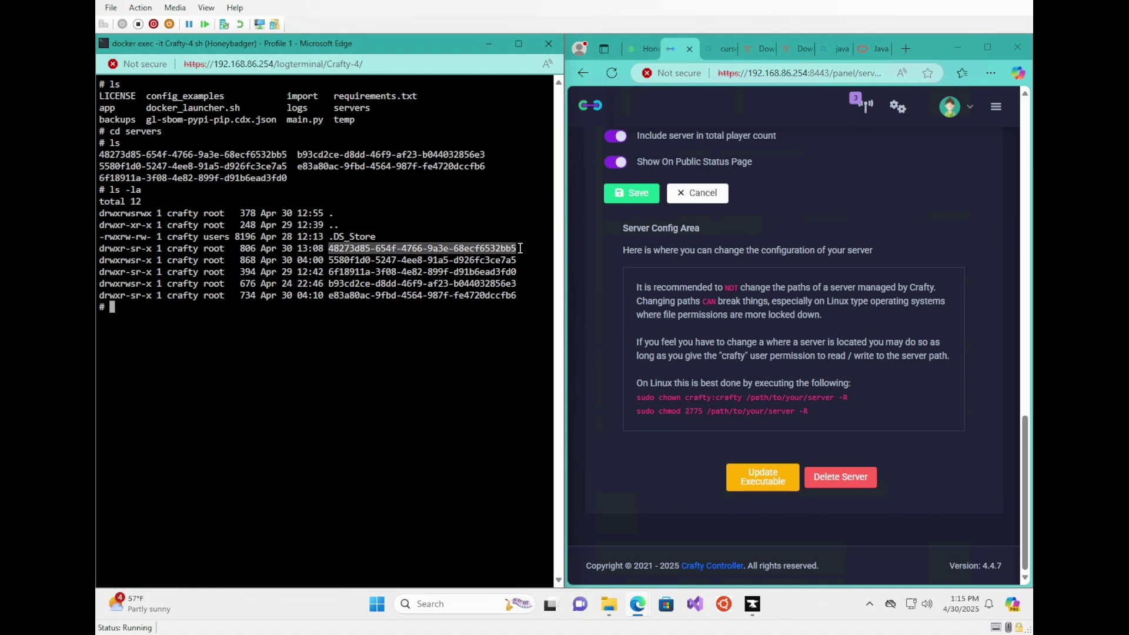
left_click_drag(520, 248, 522, 249)
left_click_drag(167, 248, 201, 248)
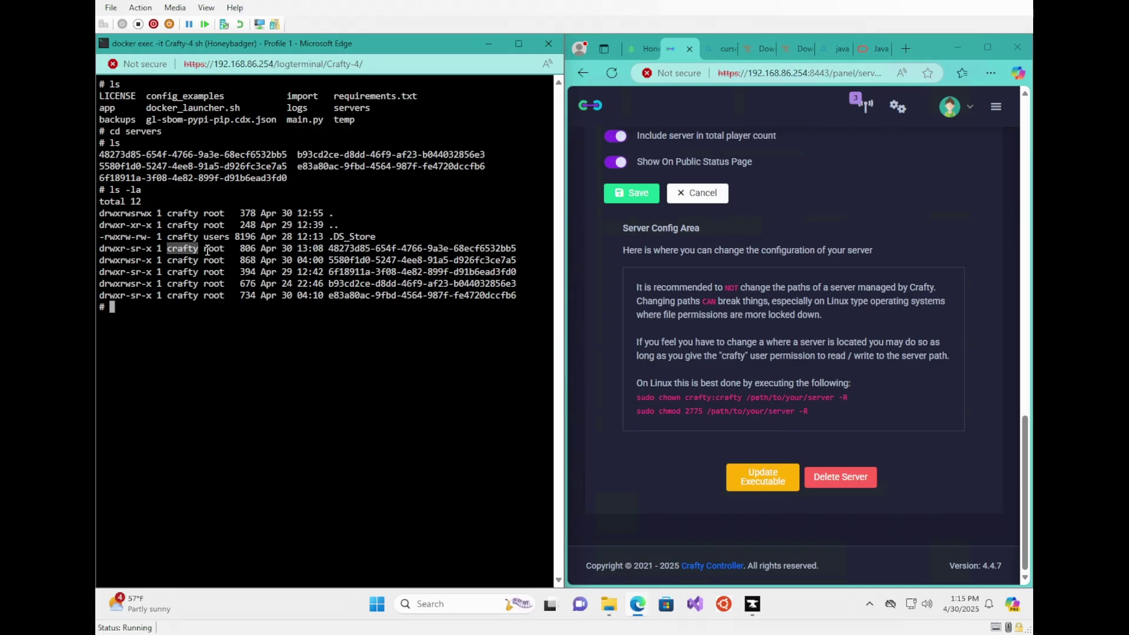
left_click(128, 249)
left_click_drag(128, 249, 152, 249)
left_click_drag(637, 397, 714, 400)
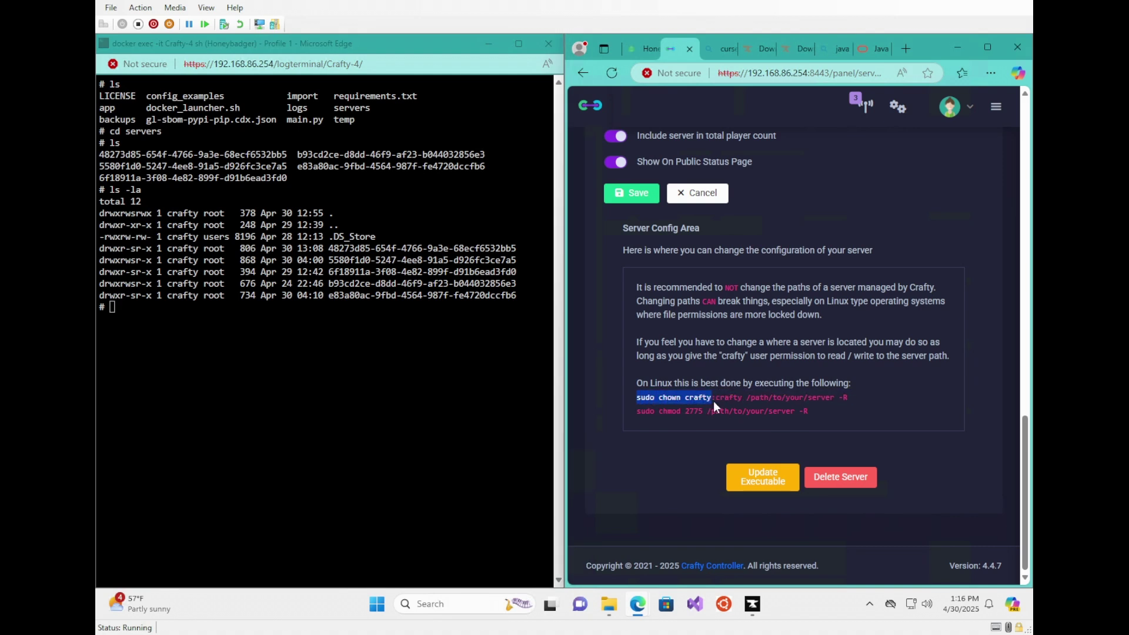
Step: Run sudo chown crafty -R on server folder 48273d85-654f-4766-9a3e-68ecf6532bb5
left_click(657, 385)
left_click(264, 314)
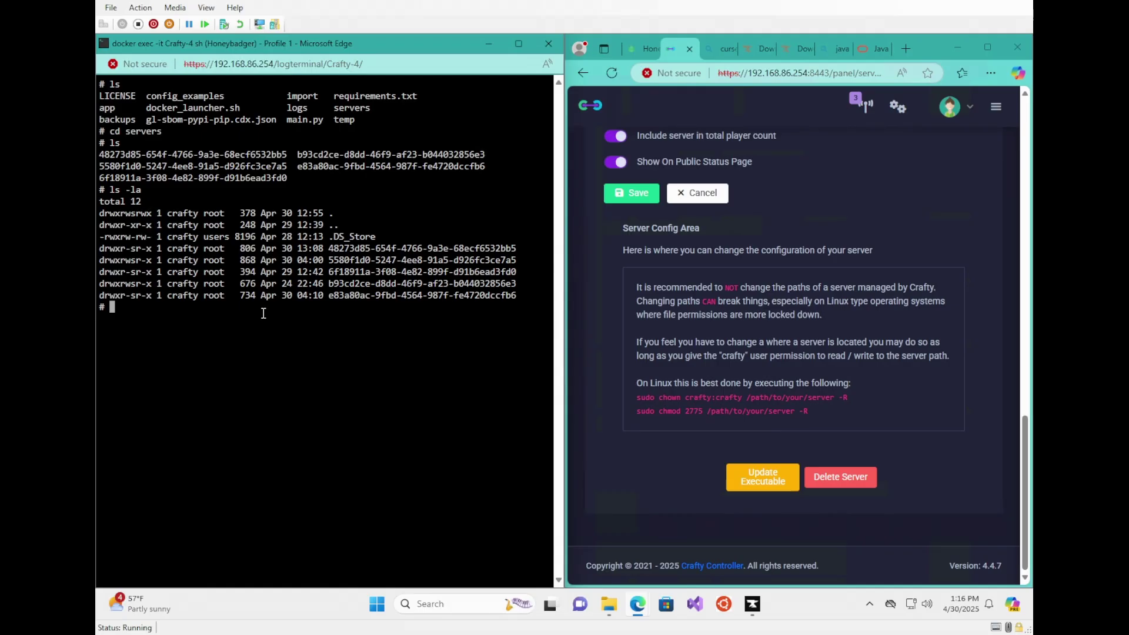
type("sudo chown crafty")
type("/")
key("BackSpace")
left_click_drag(751, 397, 840, 398)
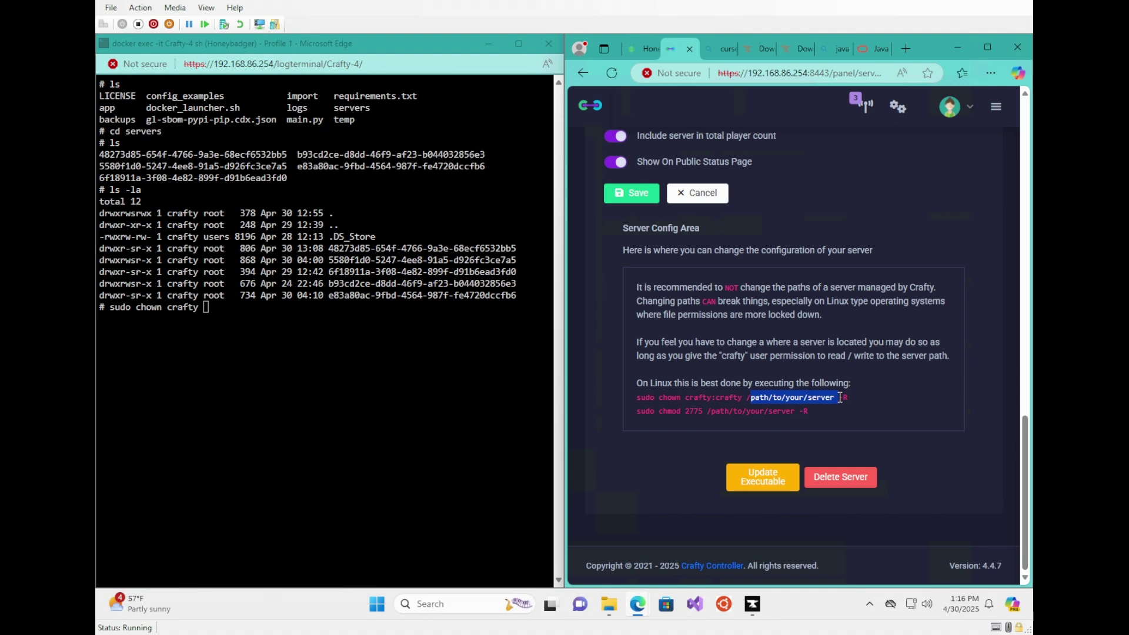
left_click(325, 244)
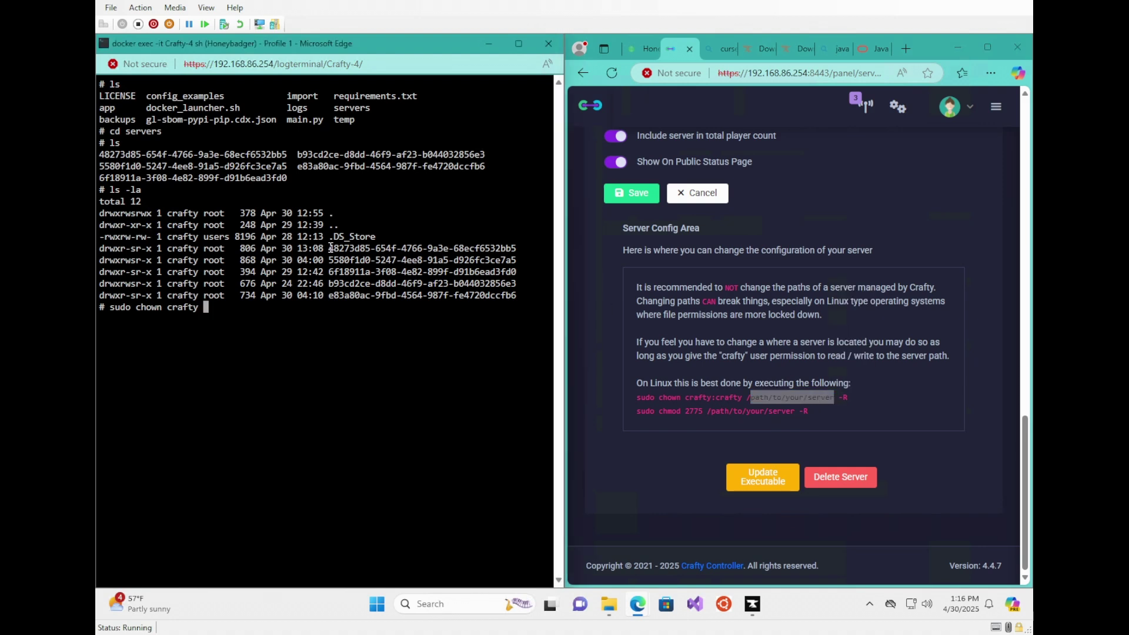
left_click_drag(331, 248, 517, 248)
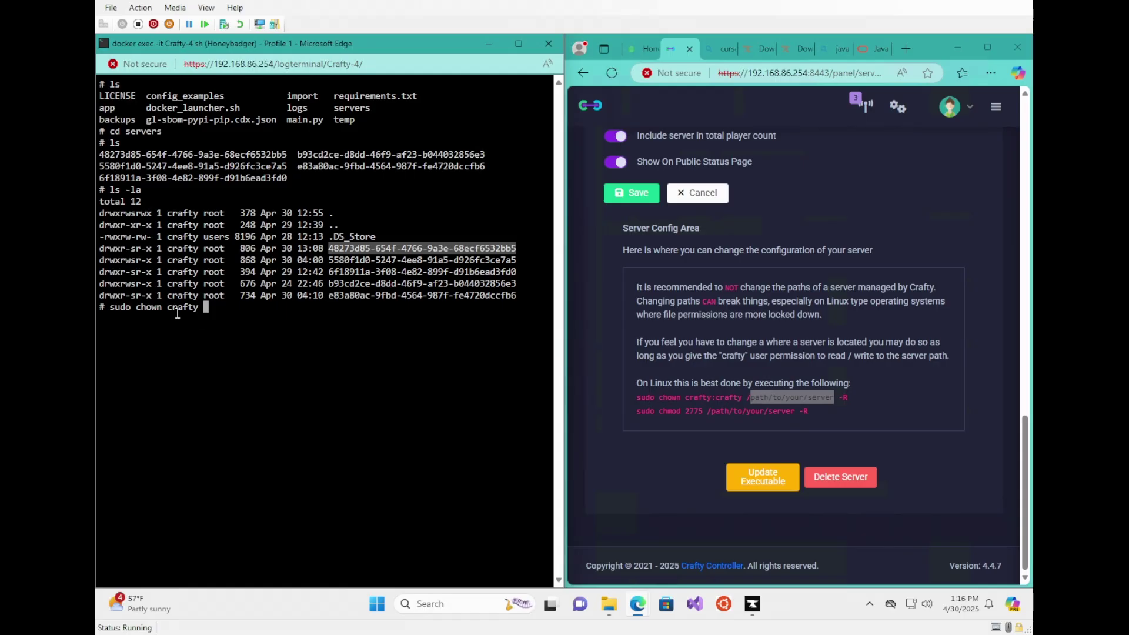
left_click(206, 310)
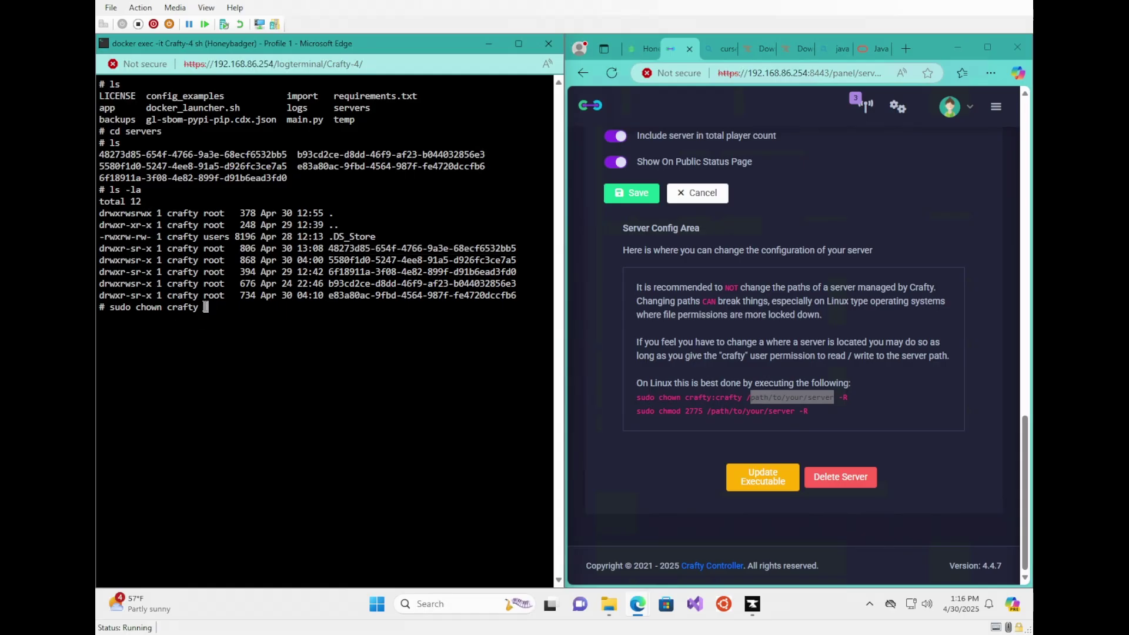
right_click(206, 307)
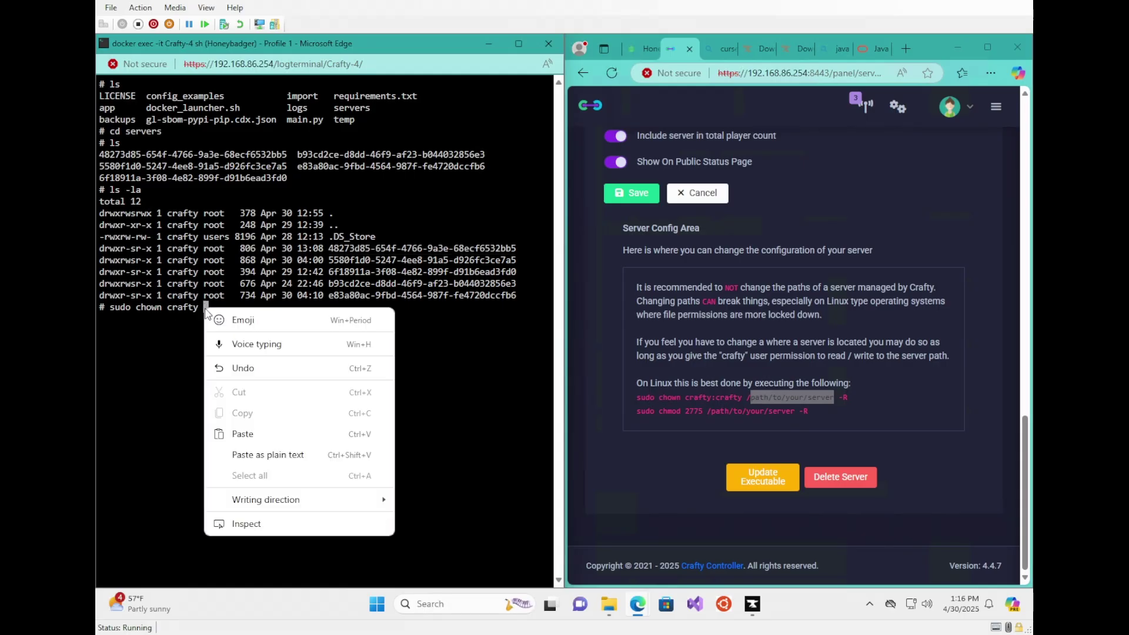
left_click(265, 434)
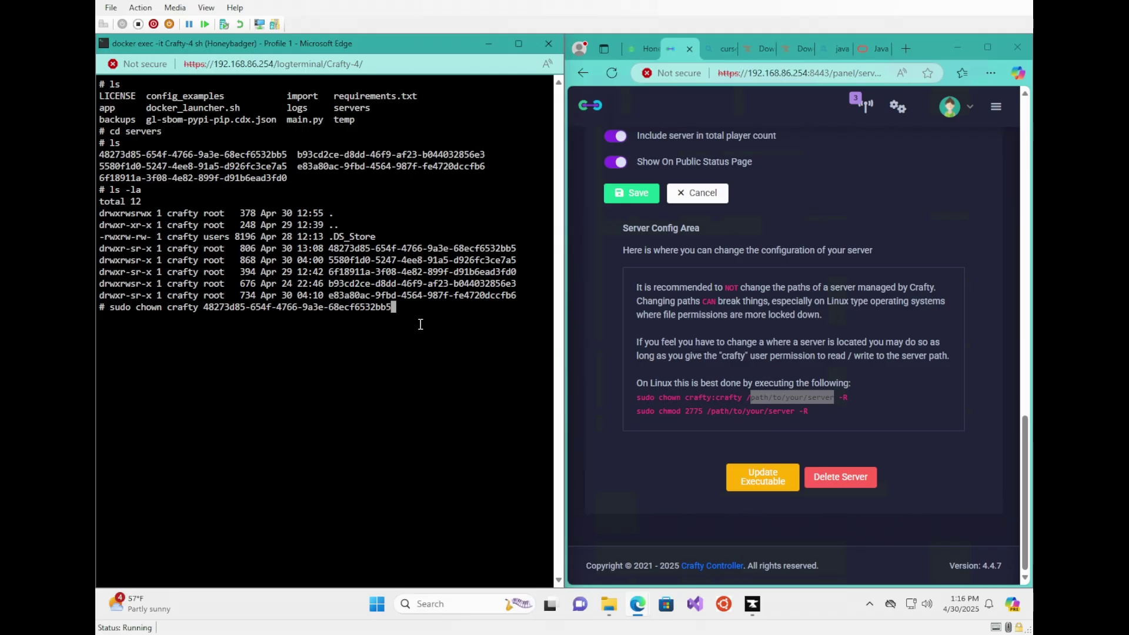
type("-R")
key("Return")
Step: Type sudo chmod 2775 followed by the pasted server folder name
left_click(706, 411)
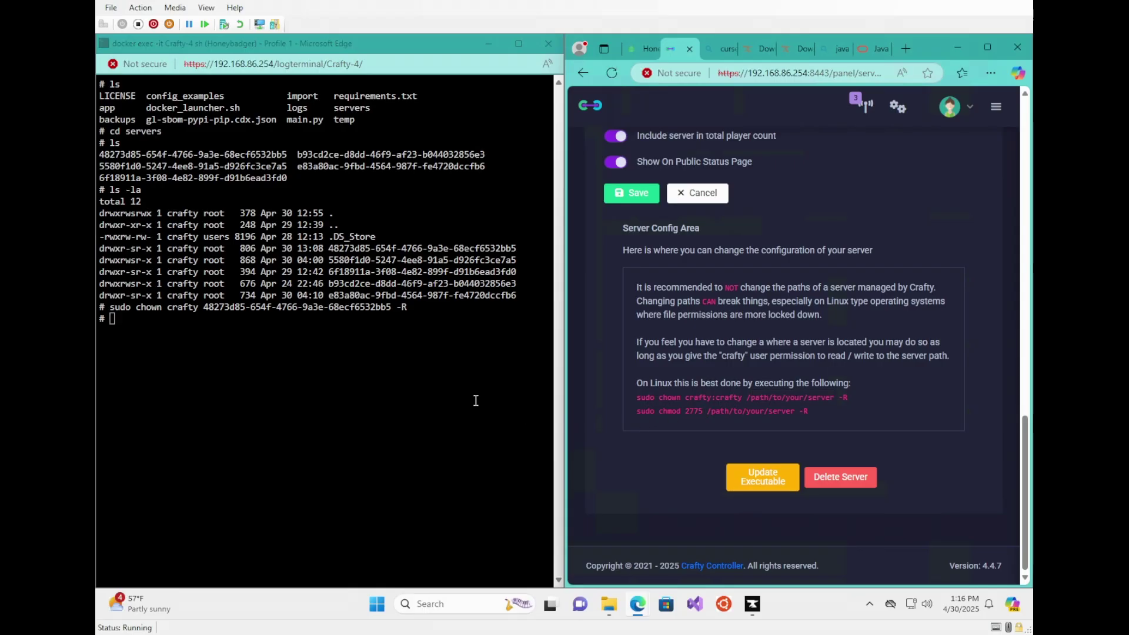
left_click(183, 322)
type("sudo")
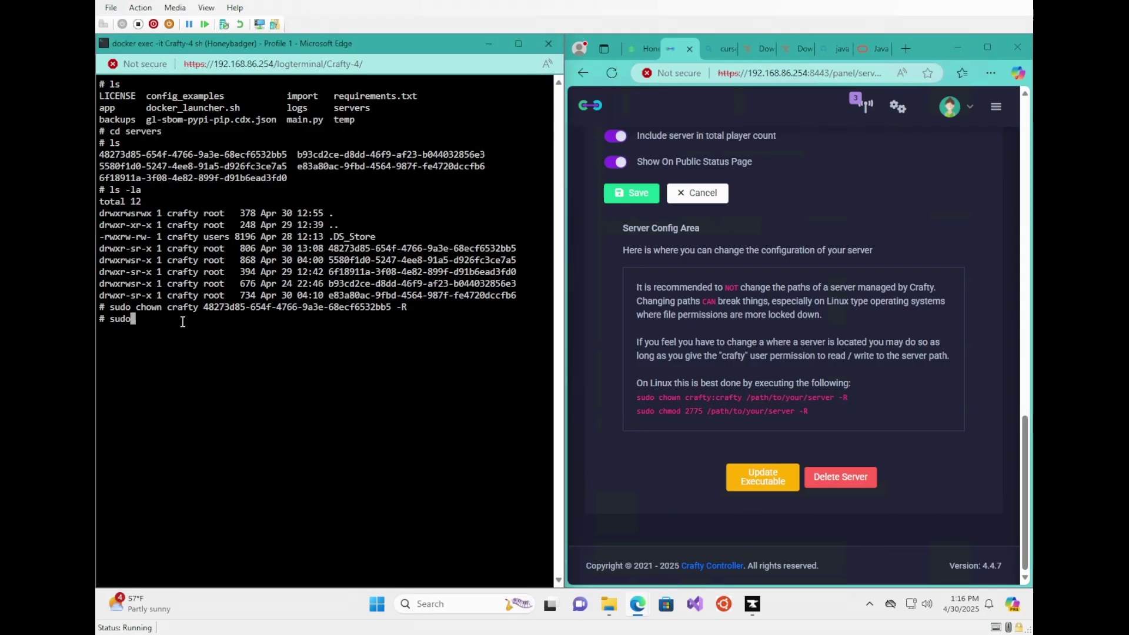
type(" chmod 2775")
right_click(195, 319)
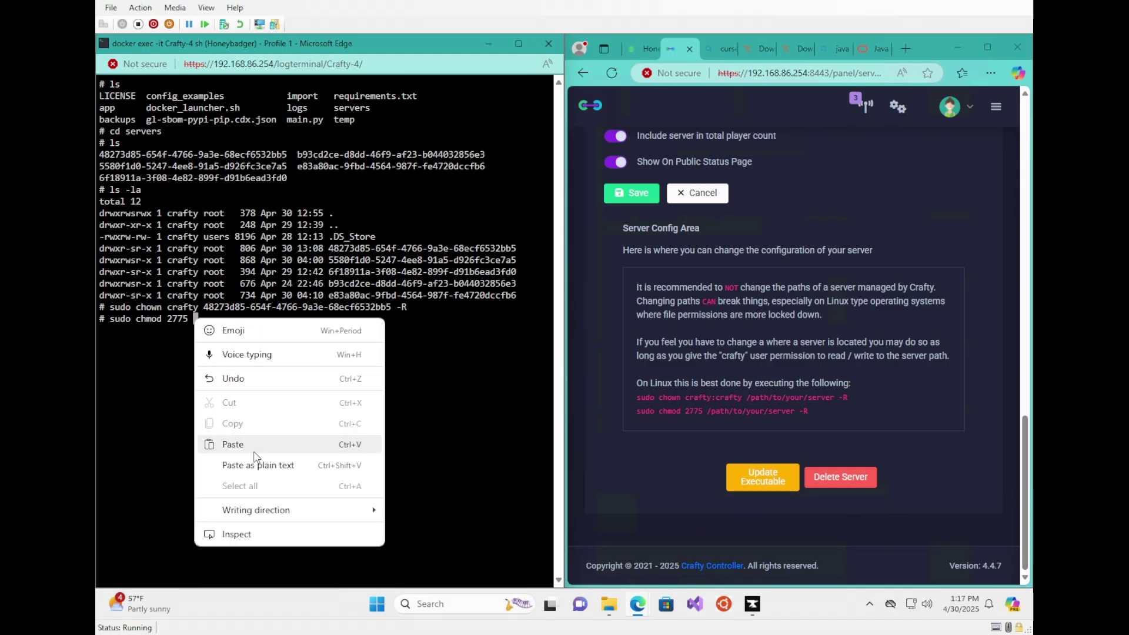
left_click(253, 447)
Step: Run the chmod 2775 -R command and confirm with ls -la the folder reads drwxrwsr-x
type("-R")
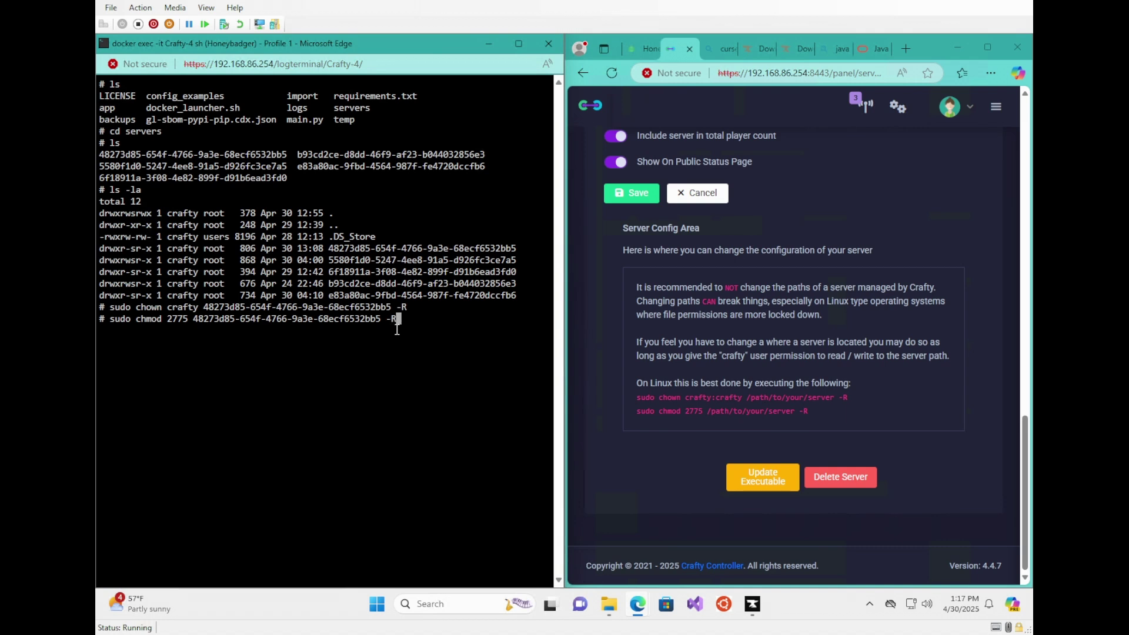
key("Return")
key("Return")
type("ls -la")
key("Return")
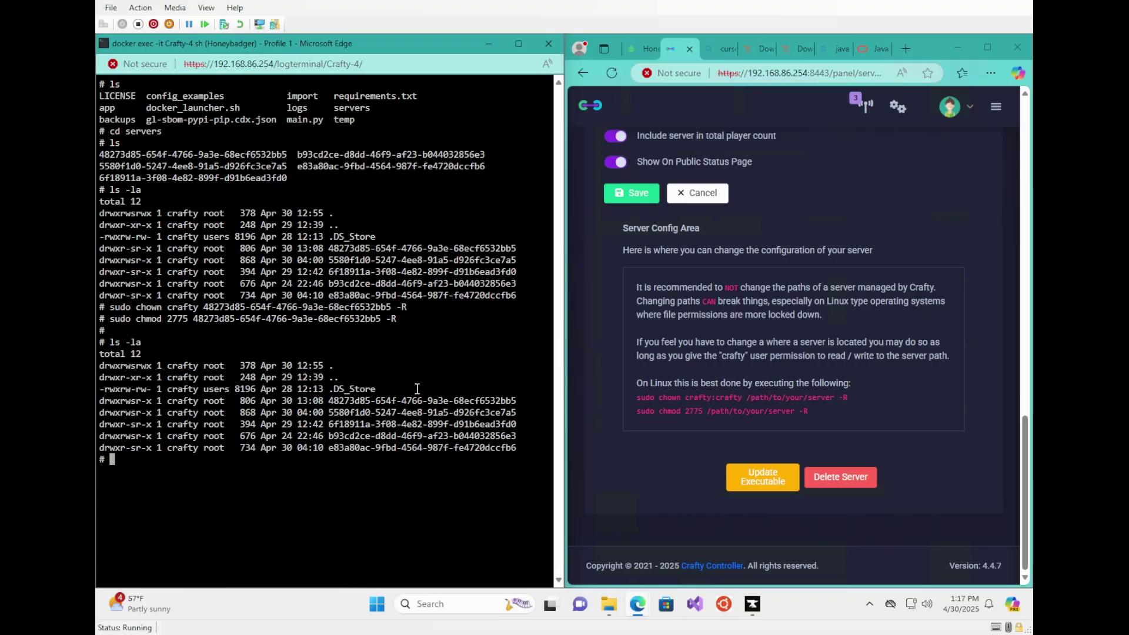
left_click_drag(524, 399, 110, 401)
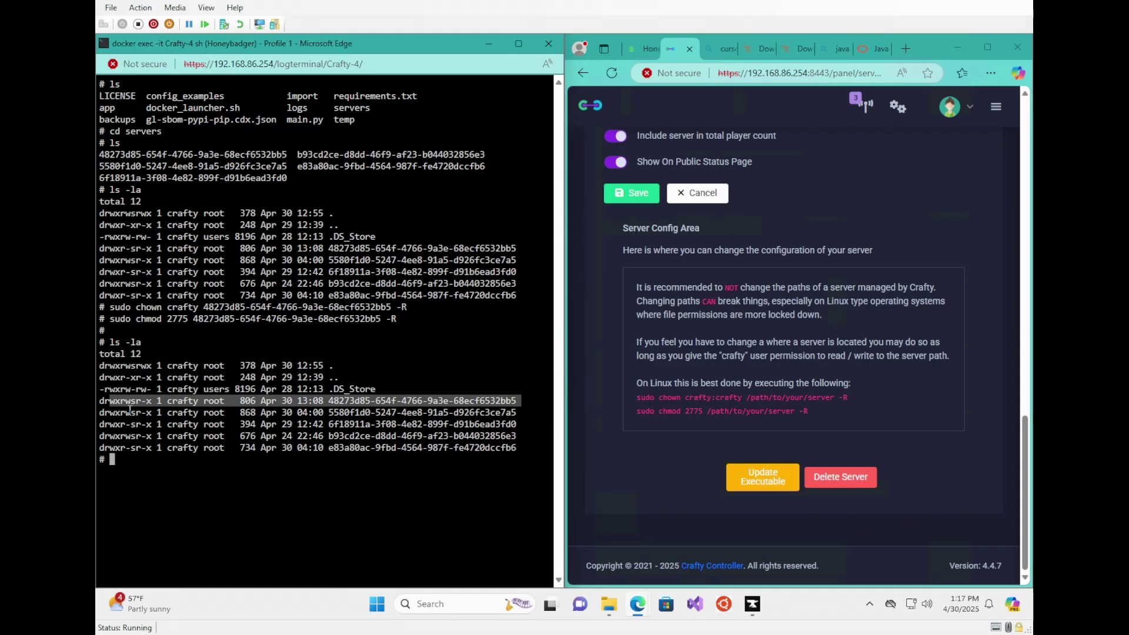
left_click(129, 405)
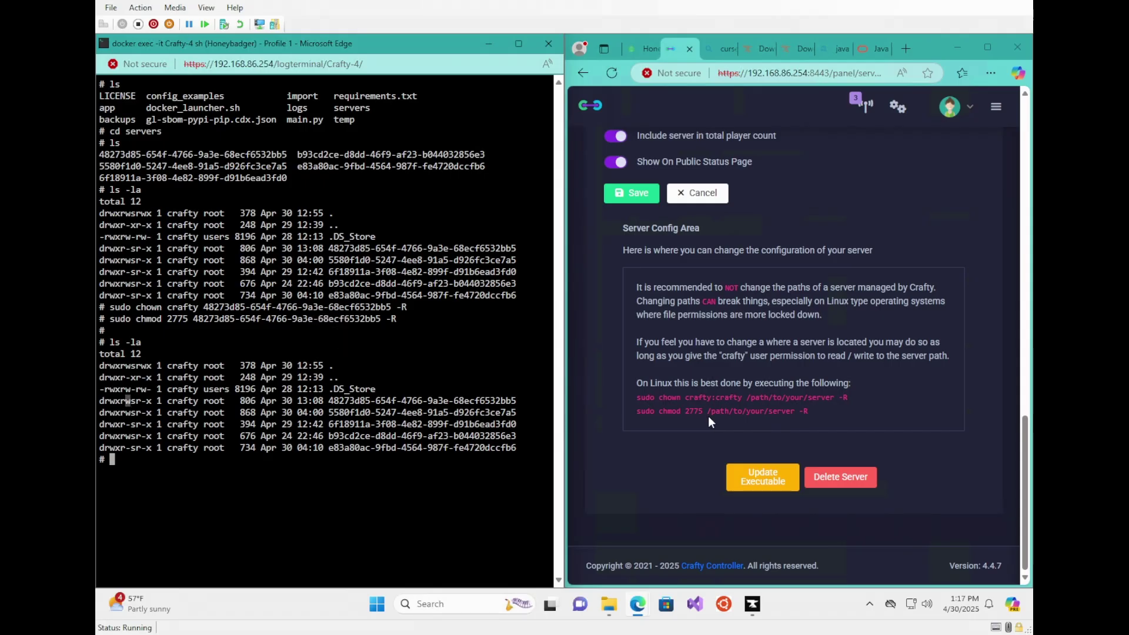
Step: Copy the server folder's name from the listing and close the console
left_click_drag(841, 397, 849, 397)
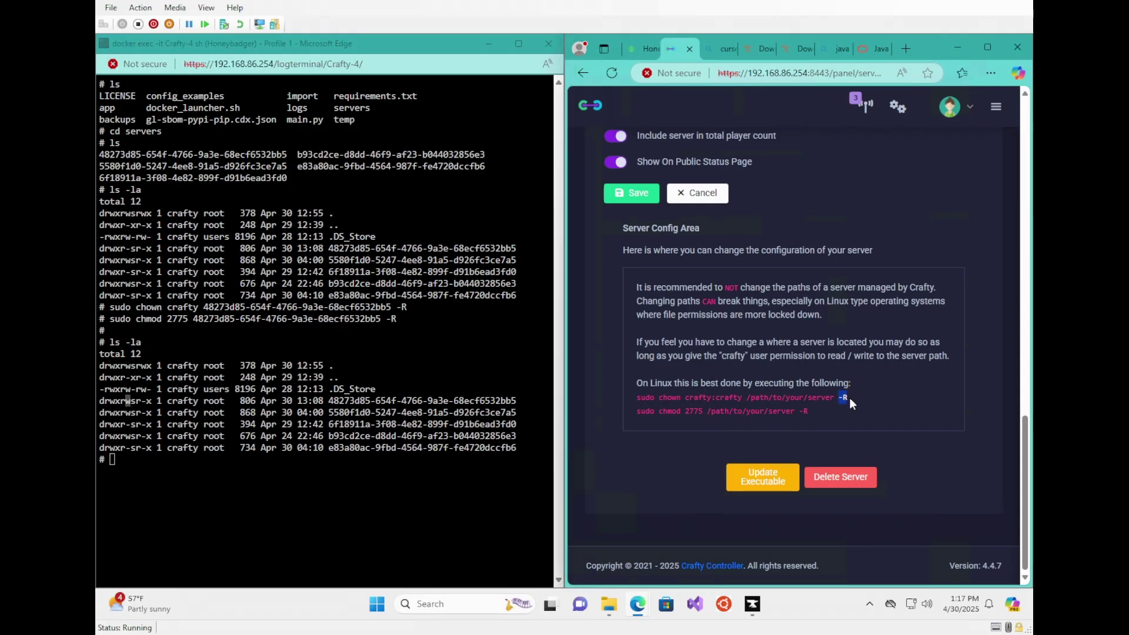
left_click(306, 406)
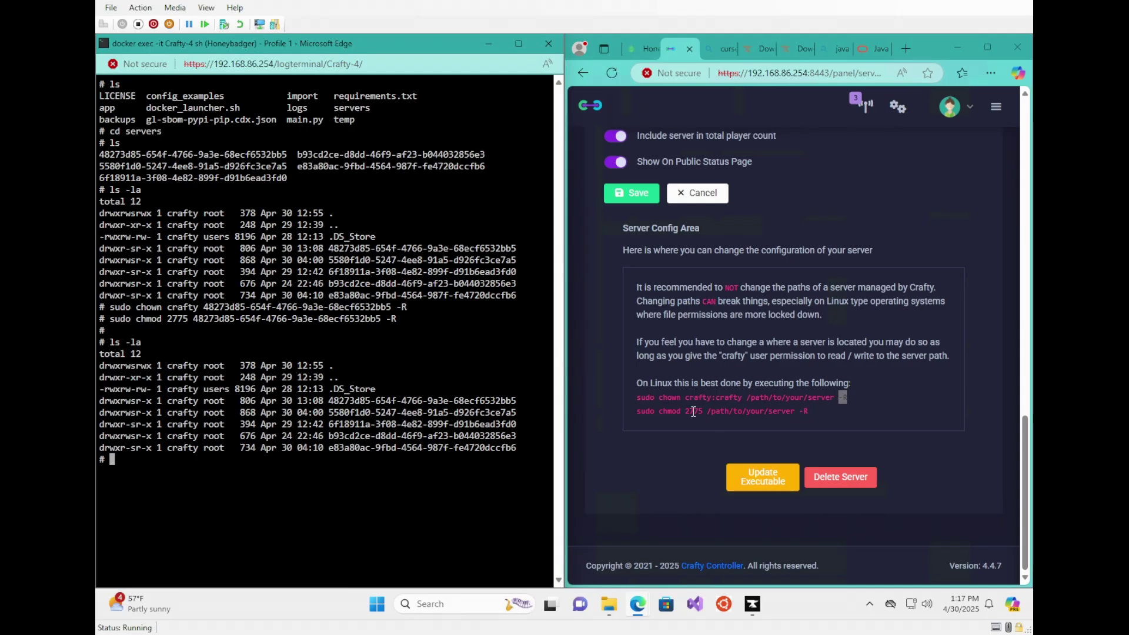
left_click_drag(697, 411, 636, 398)
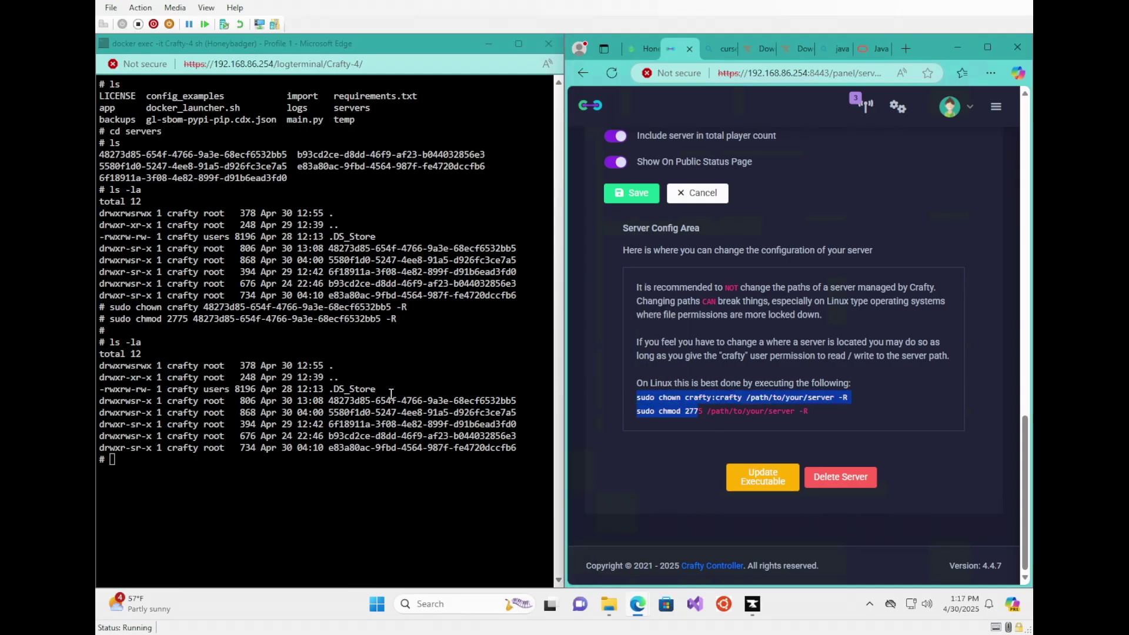
left_click_drag(328, 400, 518, 401)
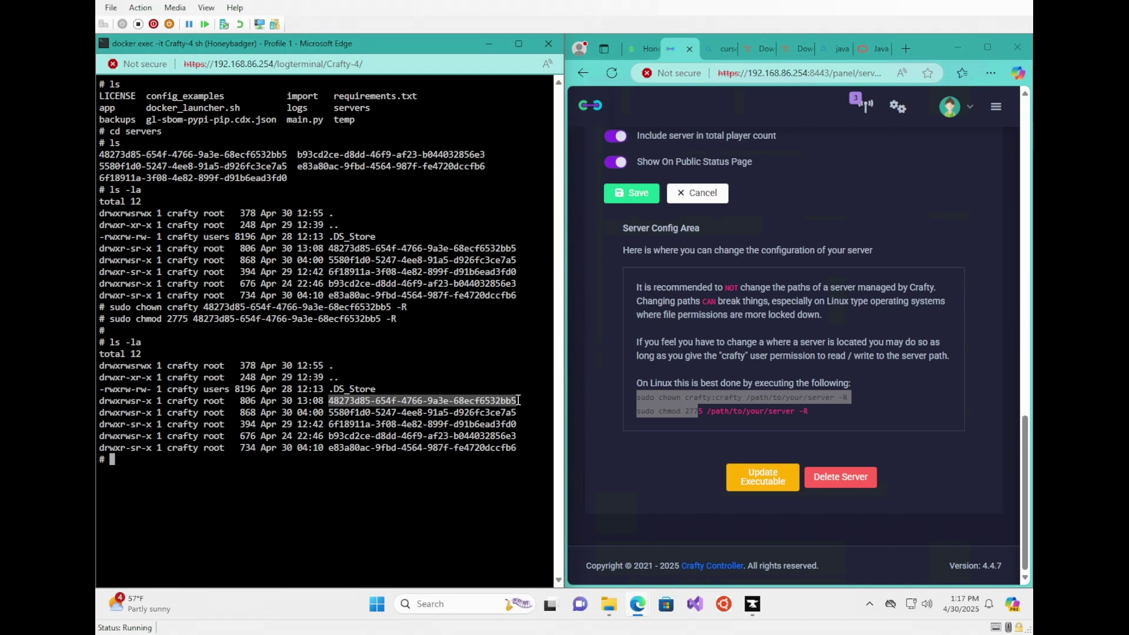
key("ctrl+c")
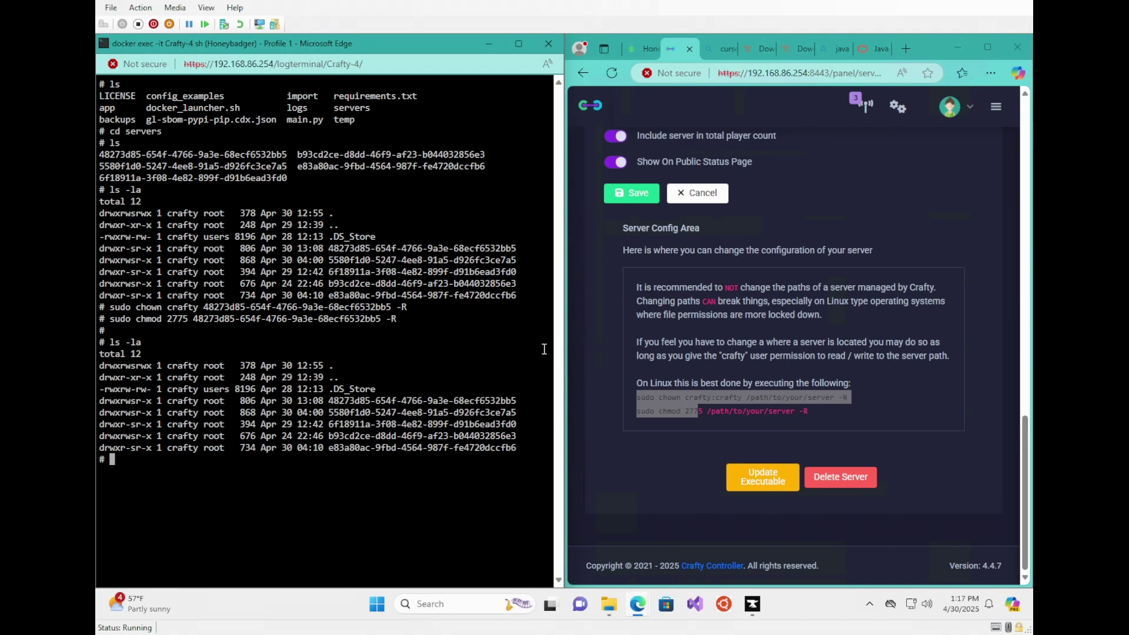
left_click(544, 45)
Step: Maximize the Crafty browser window and open a new tab
left_click(989, 47)
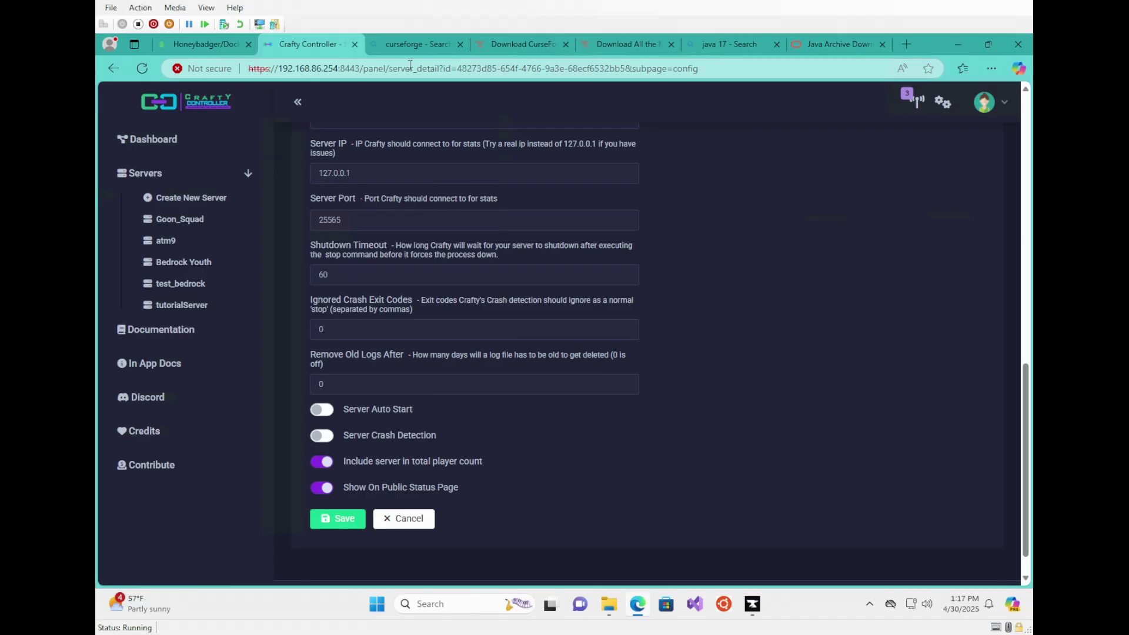
left_click(904, 46)
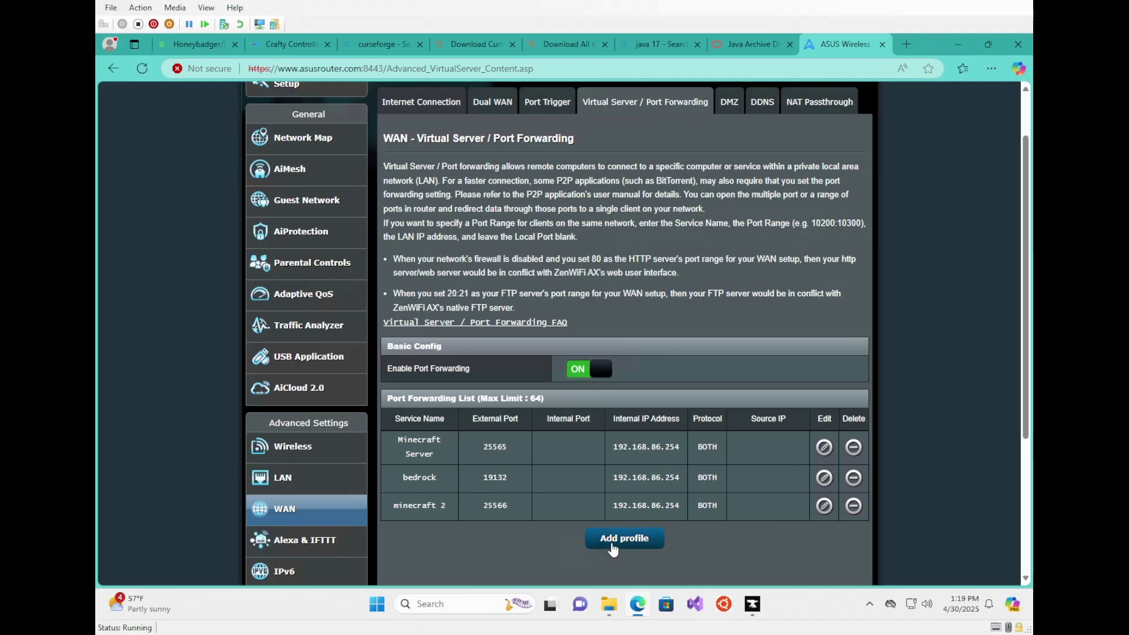
Step: Start a new forwarding rule named minecraftdemo with protocol BOTH
left_click(621, 542)
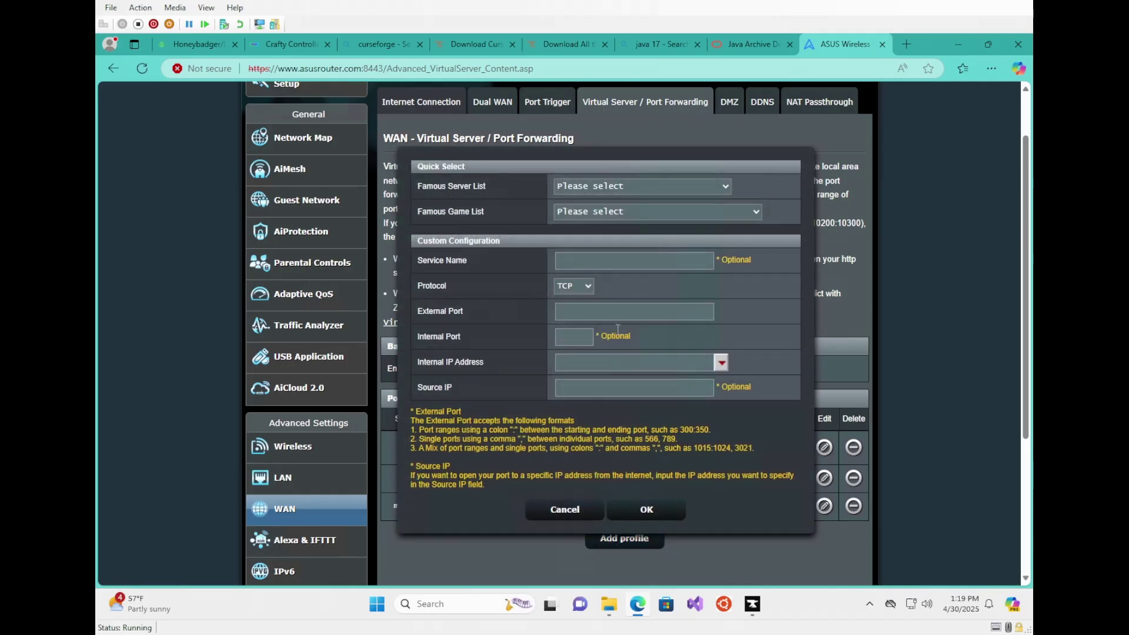
left_click(611, 265)
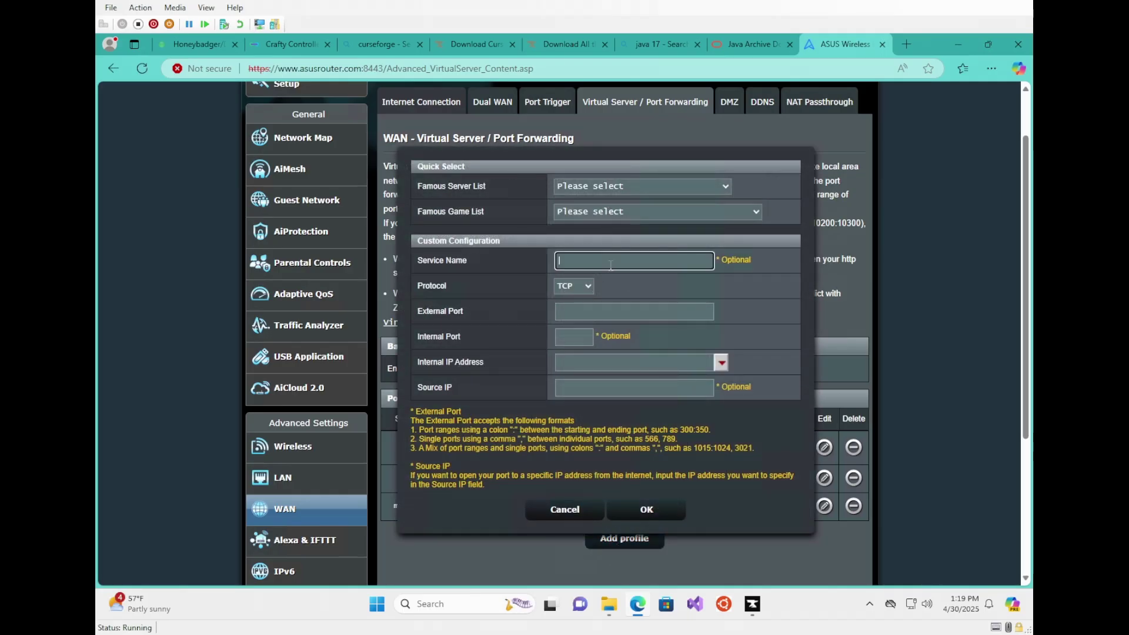
type("mine")
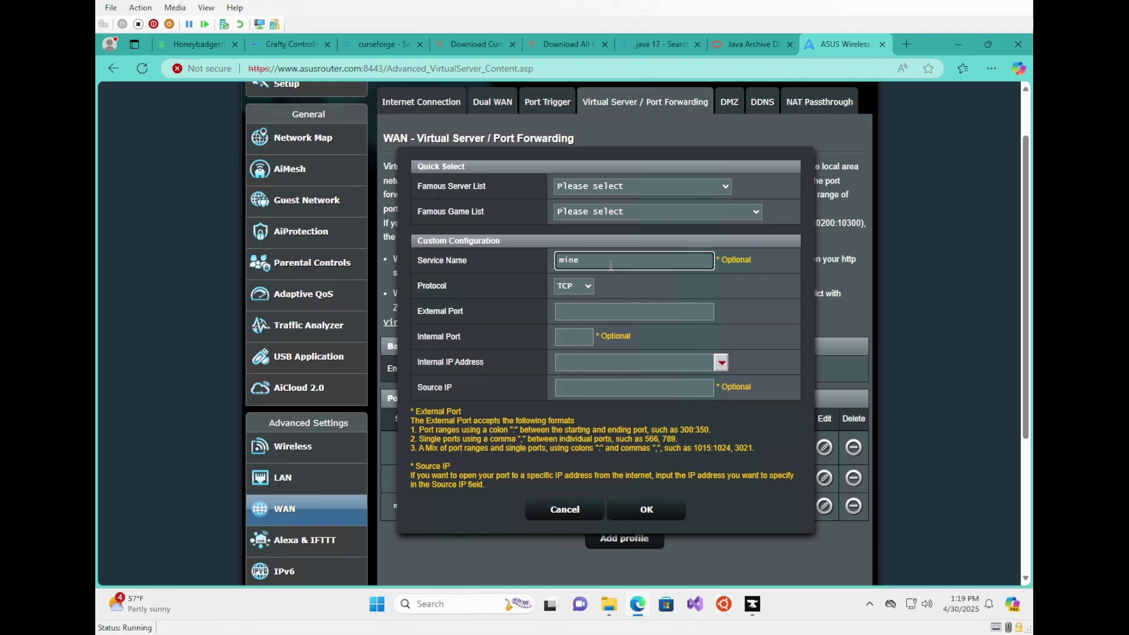
type("craftdemo")
left_click(588, 286)
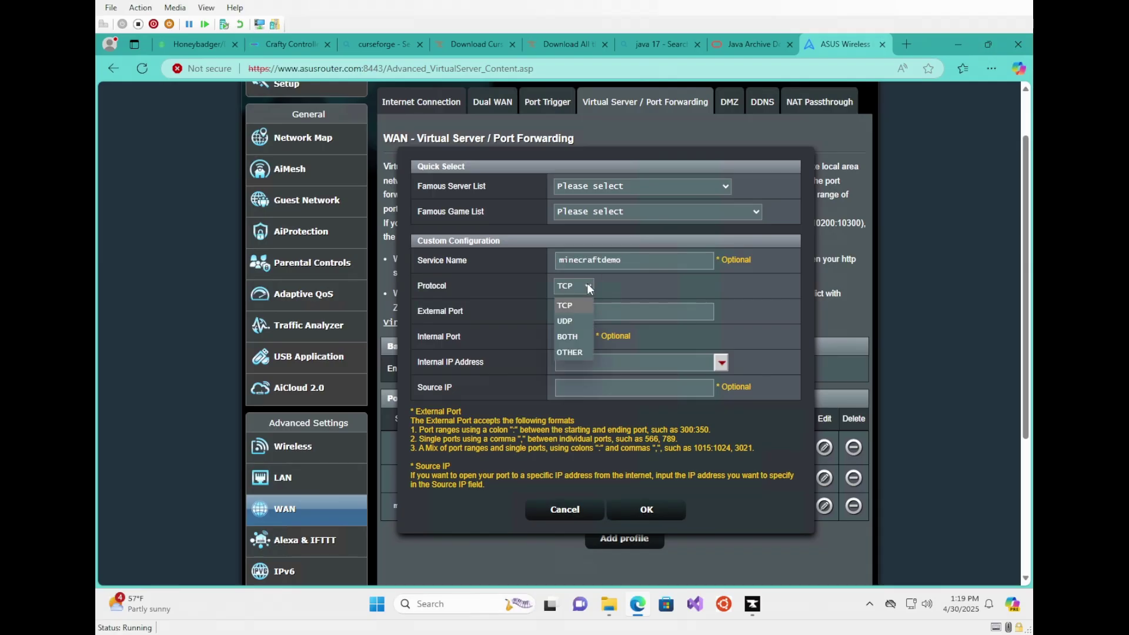
left_click(582, 335)
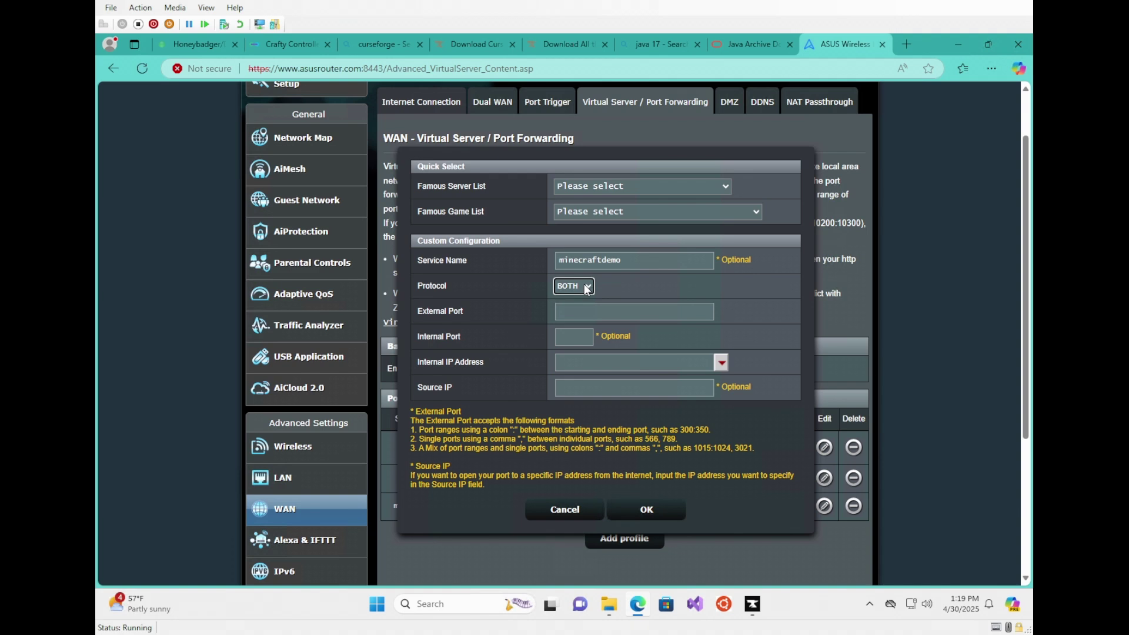
left_click(586, 287)
left_click(578, 338)
Step: Check the server port in Crafty and enter 25565 as the external port
left_click_drag(630, 213, 555, 164)
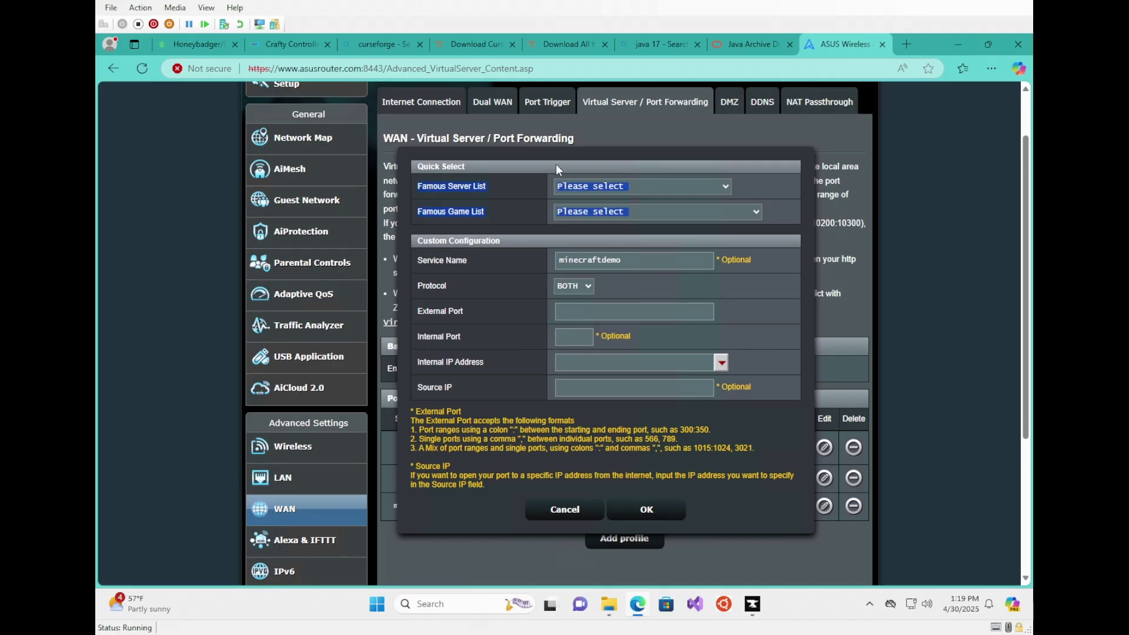
left_click(596, 311)
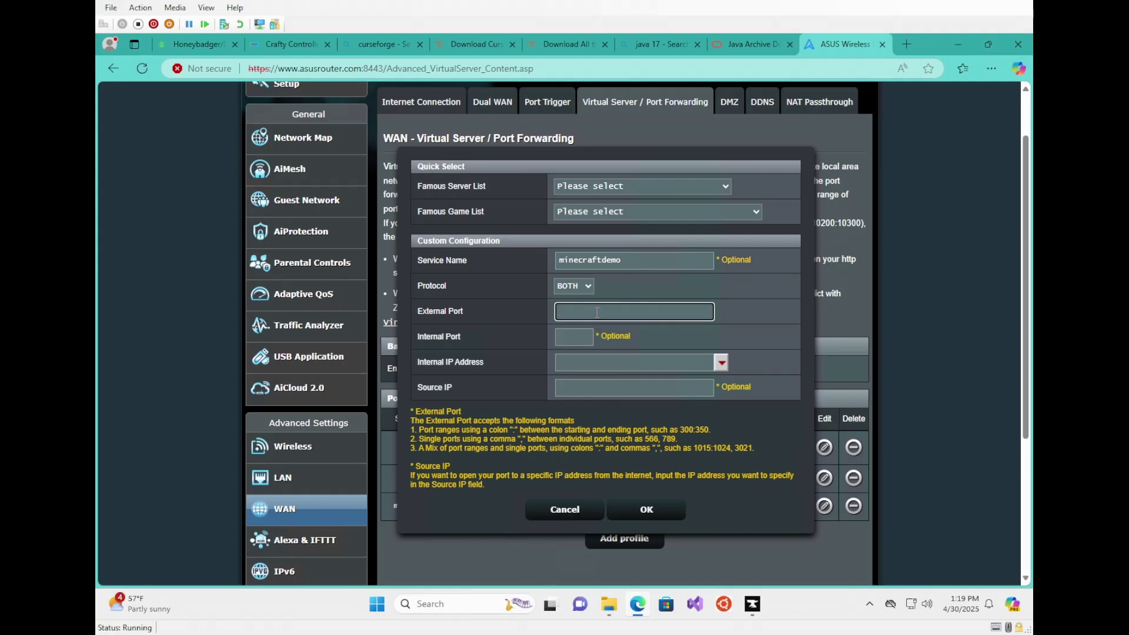
left_click(301, 46)
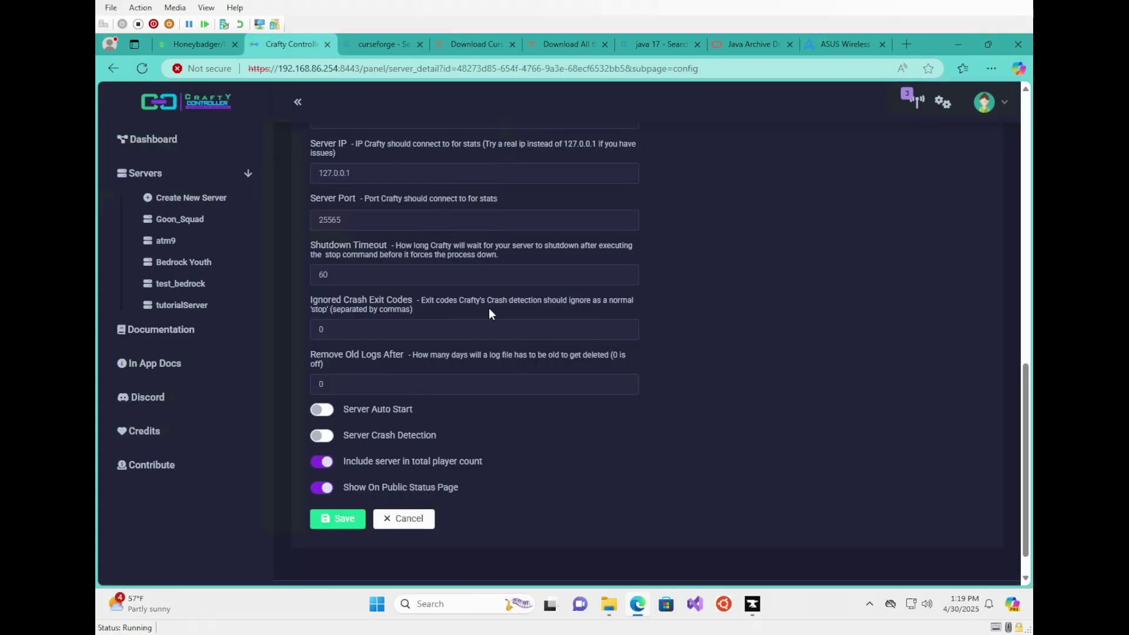
scroll(491, 313, "up", 1)
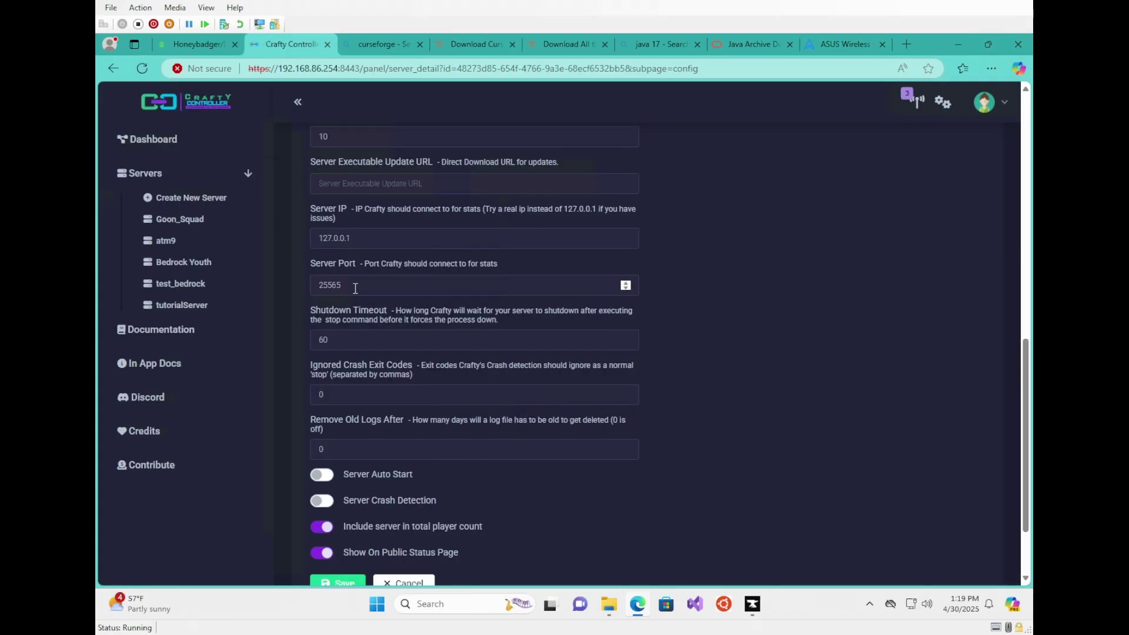
left_click(810, 45)
type("255")
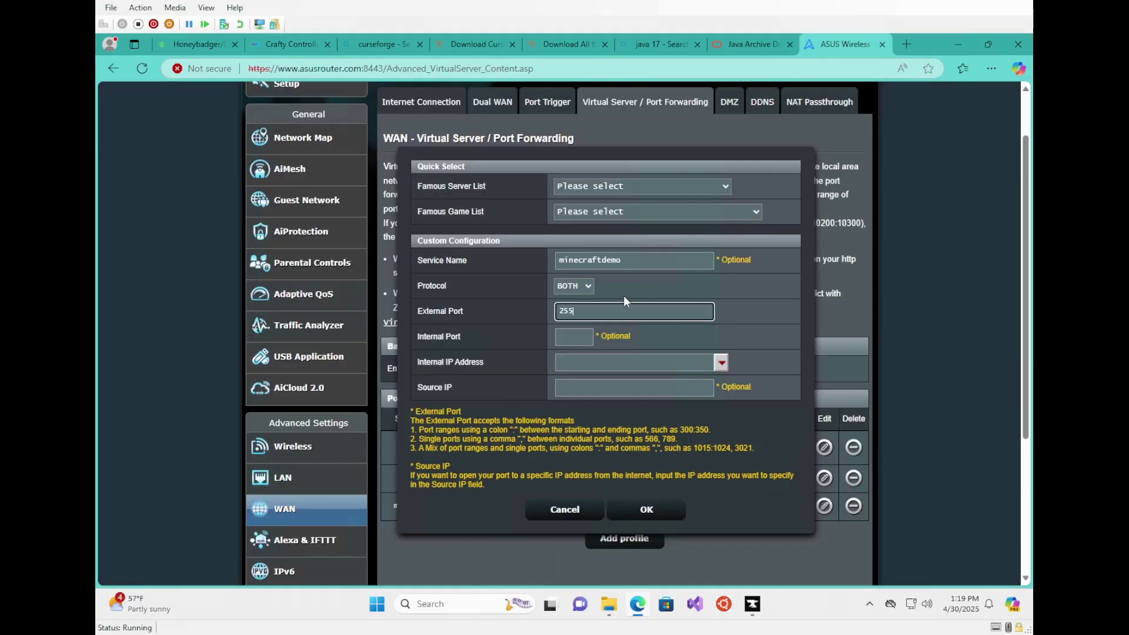
type("65")
Step: Set internal IP 192.168.86.254, submit the rule, and dismiss the already-exists alert
left_click(721, 363)
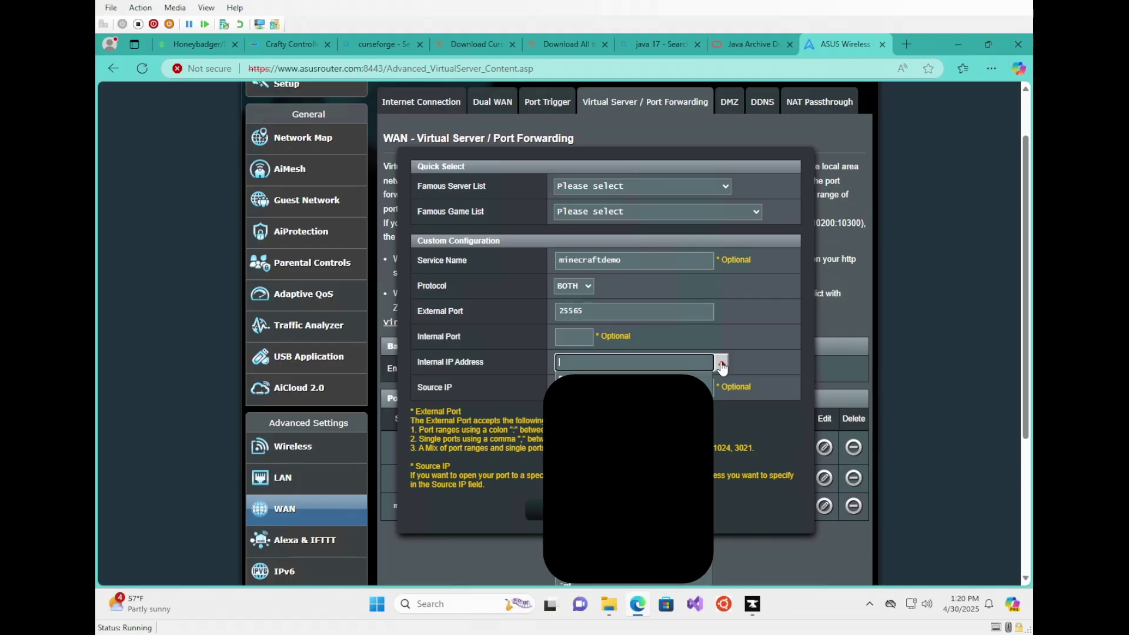
left_click(722, 364)
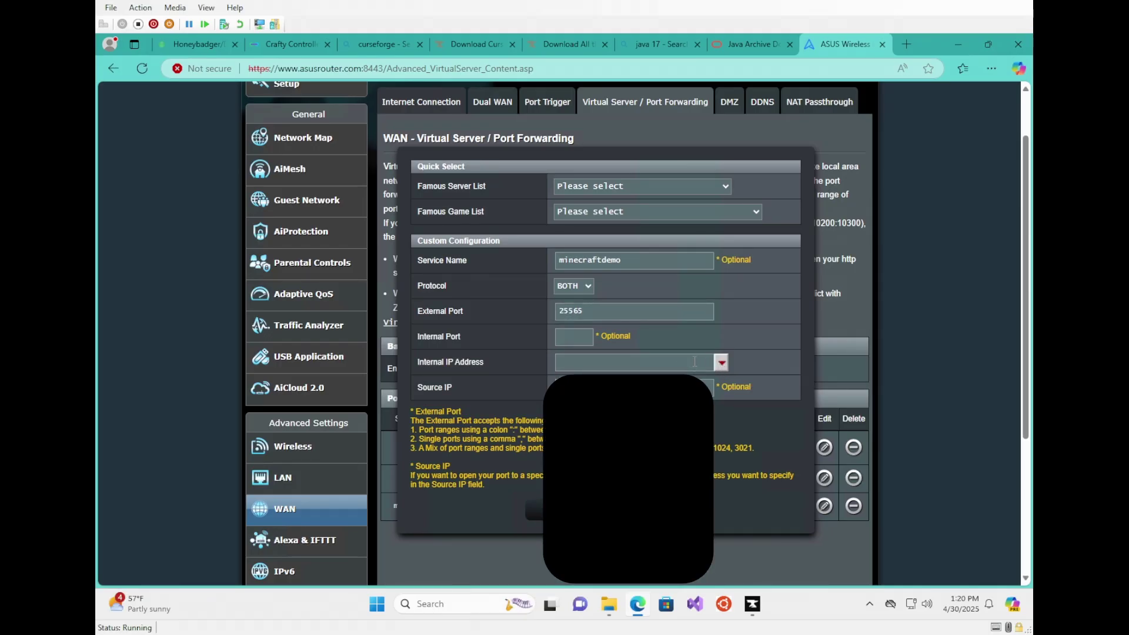
left_click(722, 365)
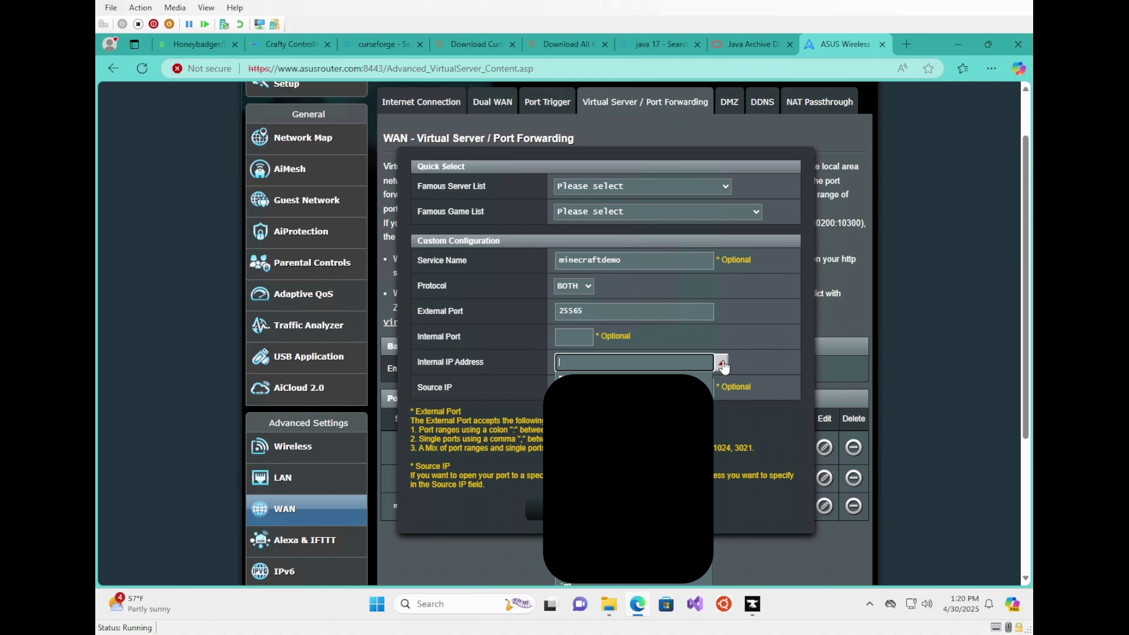
left_click(723, 365)
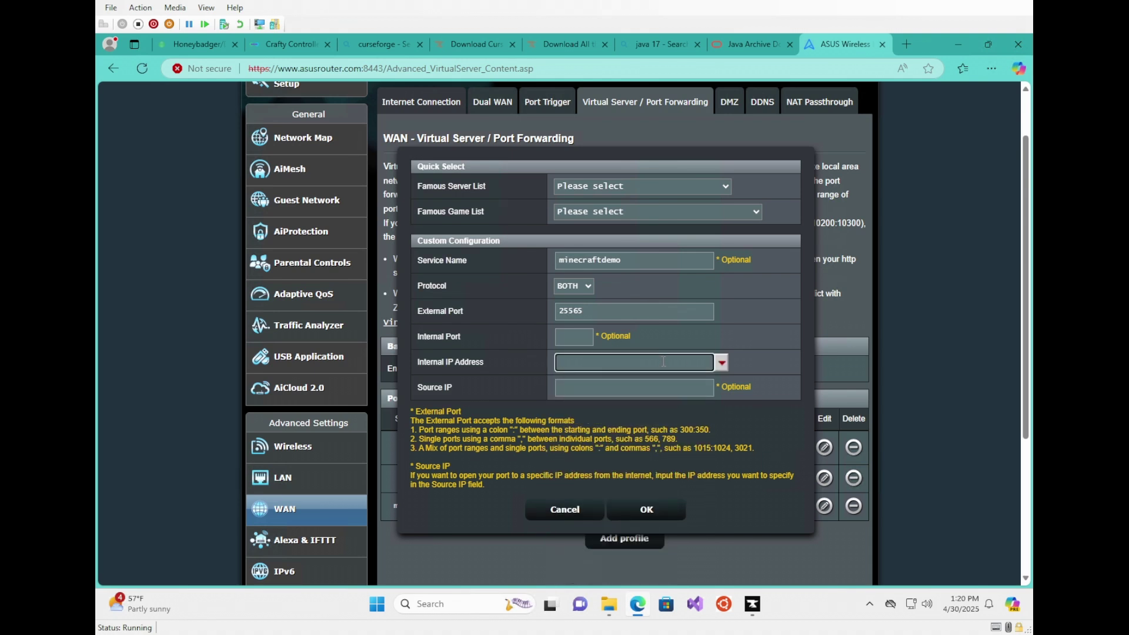
type("192.168.86.254")
left_click(653, 511)
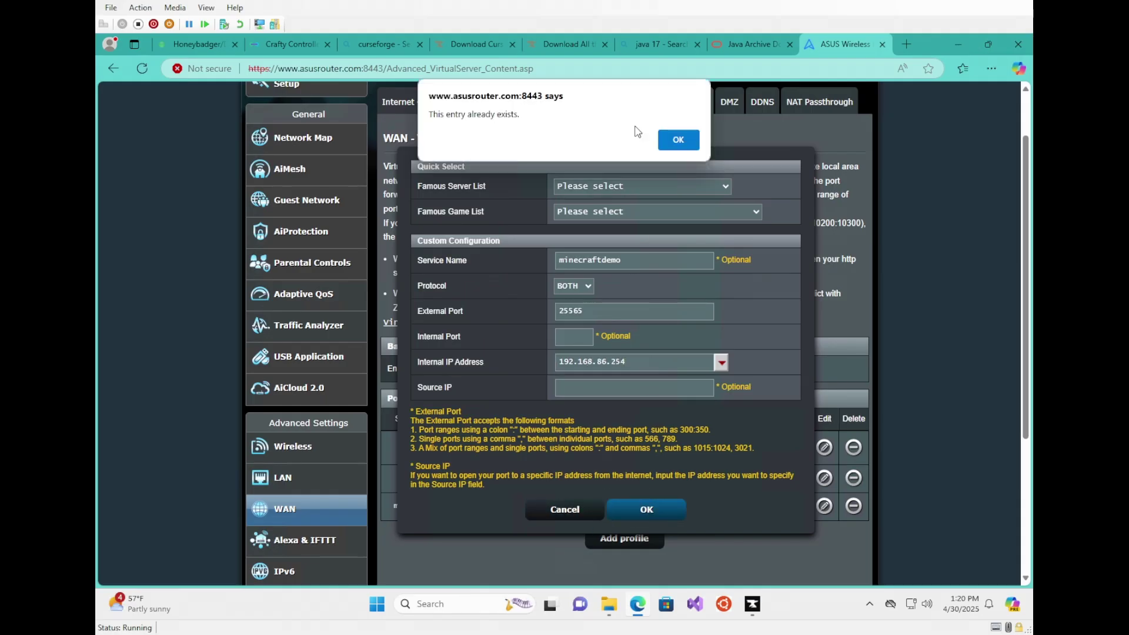
left_click(676, 142)
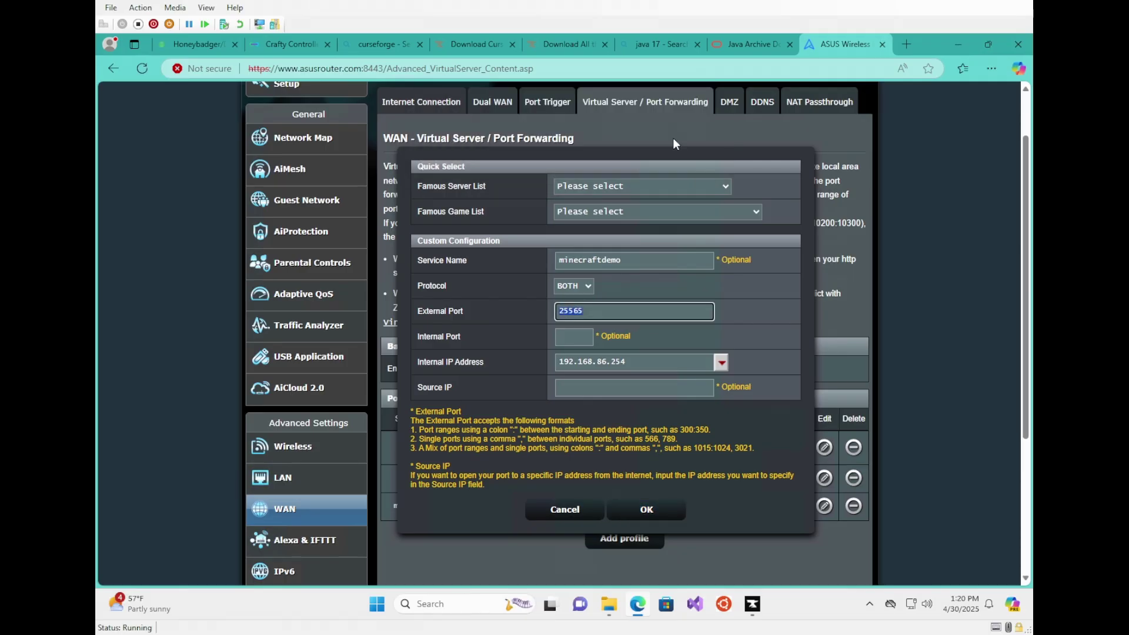
Step: Cancel the duplicate minecraftdemo rule and return to tutorialServer's config page in Crafty
left_click(563, 510)
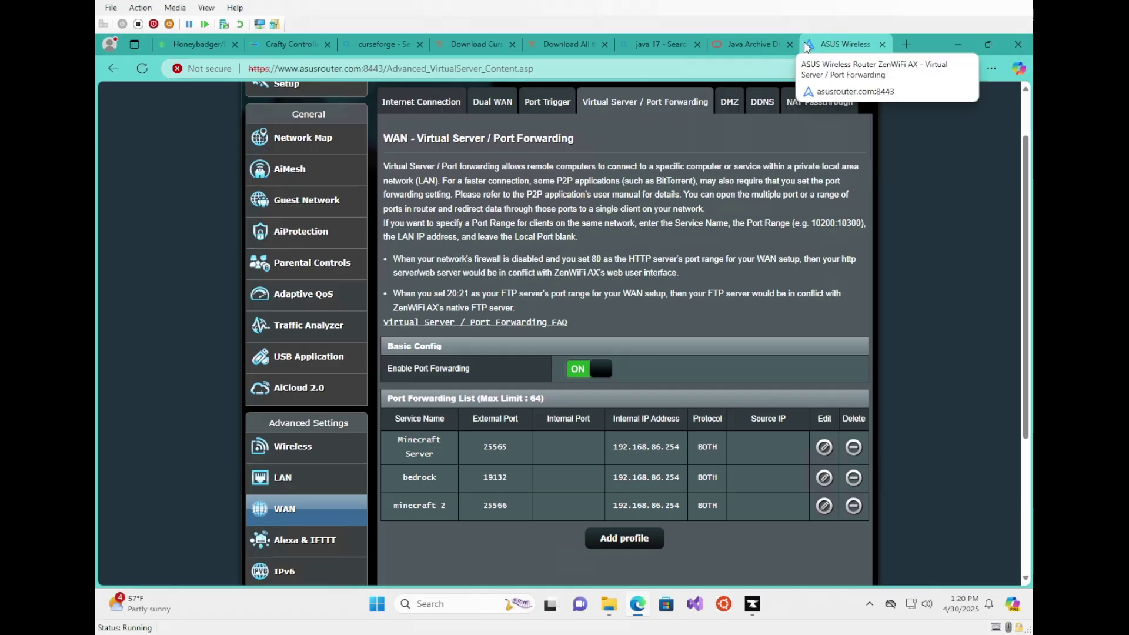
left_click(288, 46)
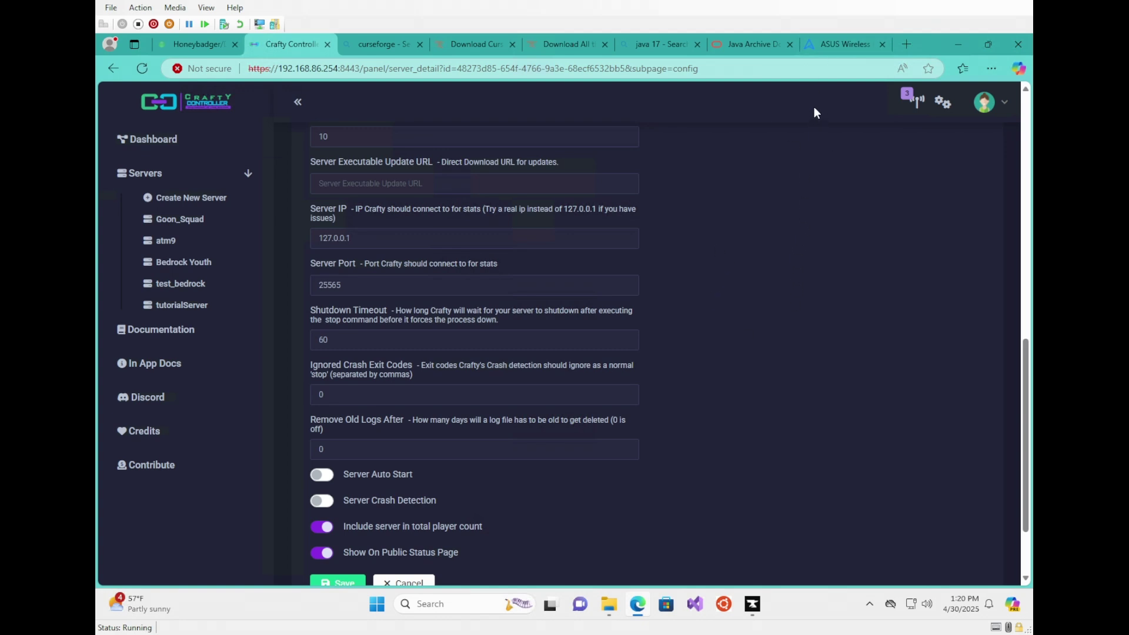
Step: From the Crafty dashboard, start tutorialServer and answer Yes to the Agree To EULA prompt
scroll(658, 235, "down", 3)
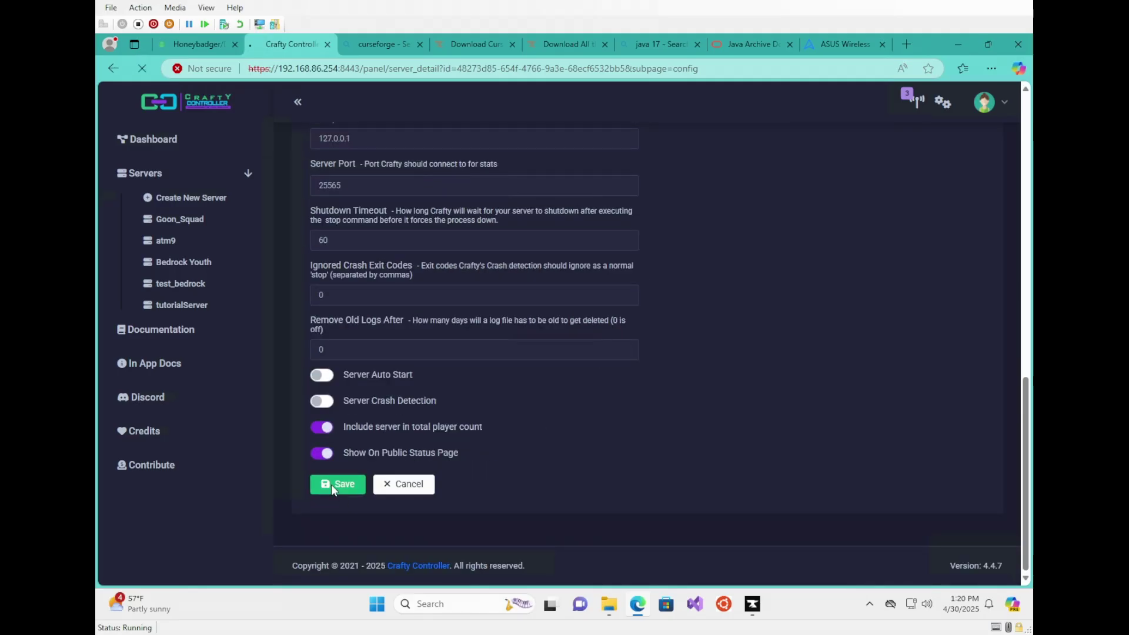
scroll(332, 486, "up", 5)
scroll(331, 488, "up", 5)
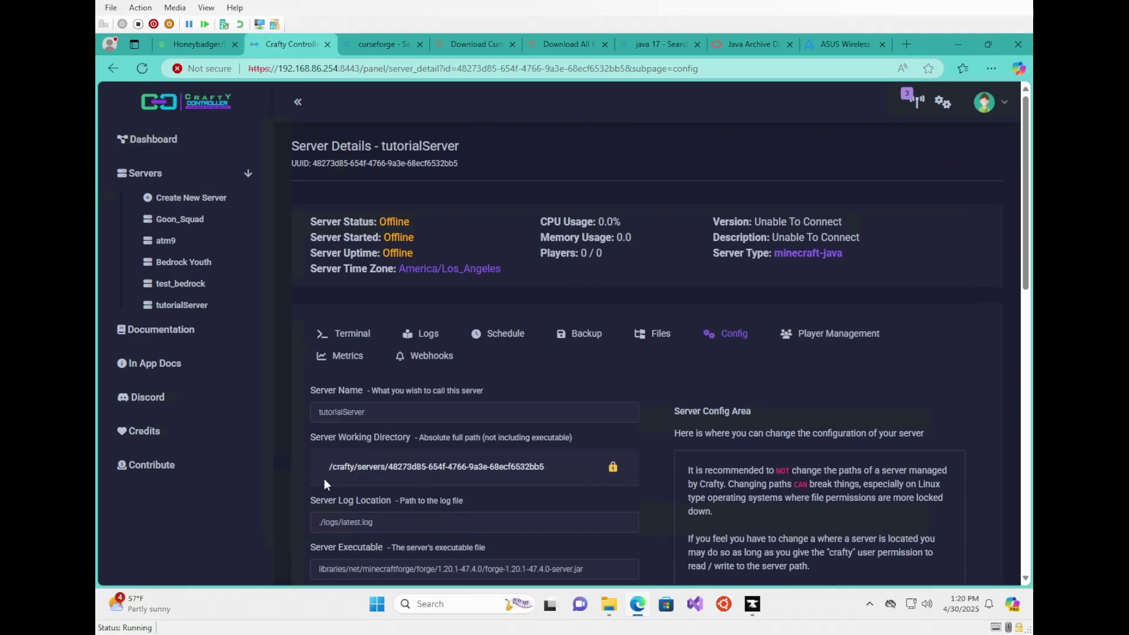
left_click(182, 148)
scroll(732, 386, "down", 4)
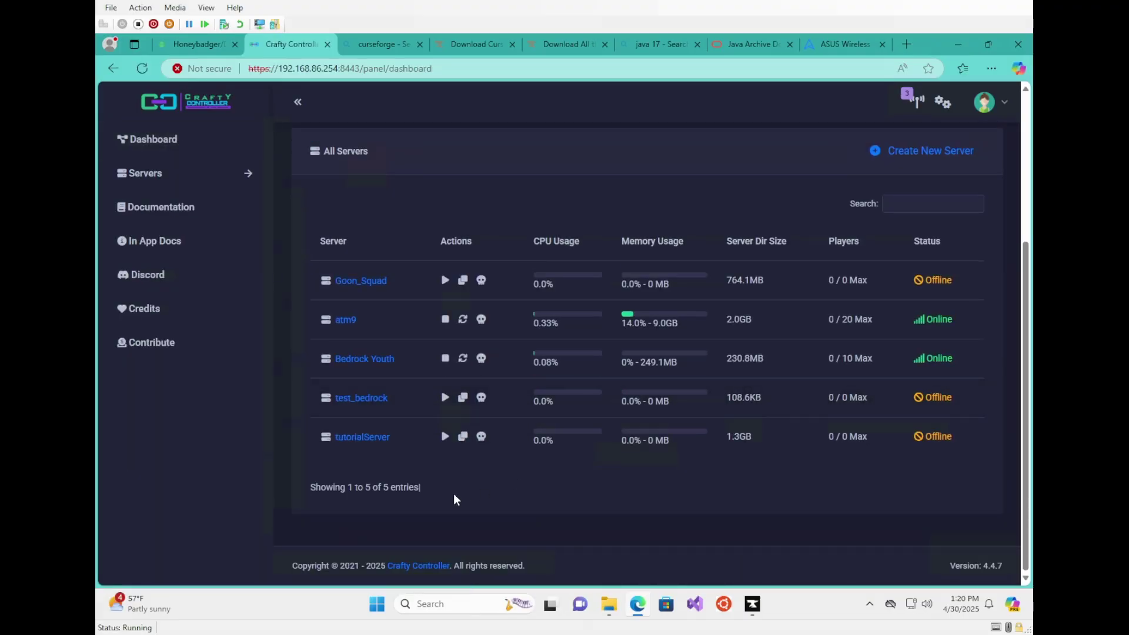
left_click(444, 437)
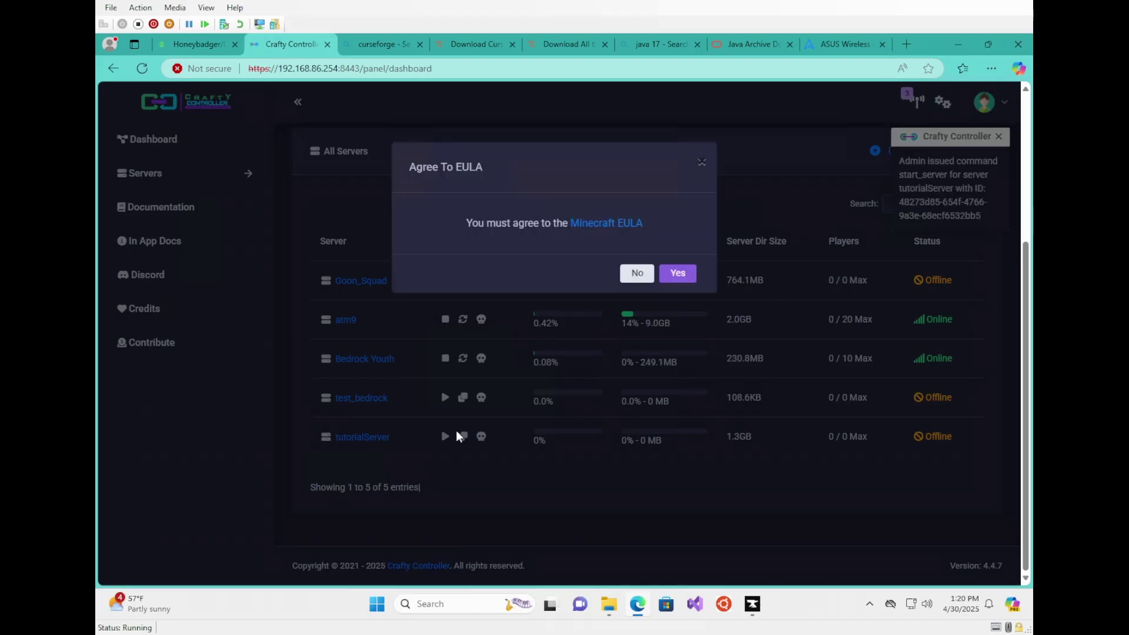
left_click(676, 273)
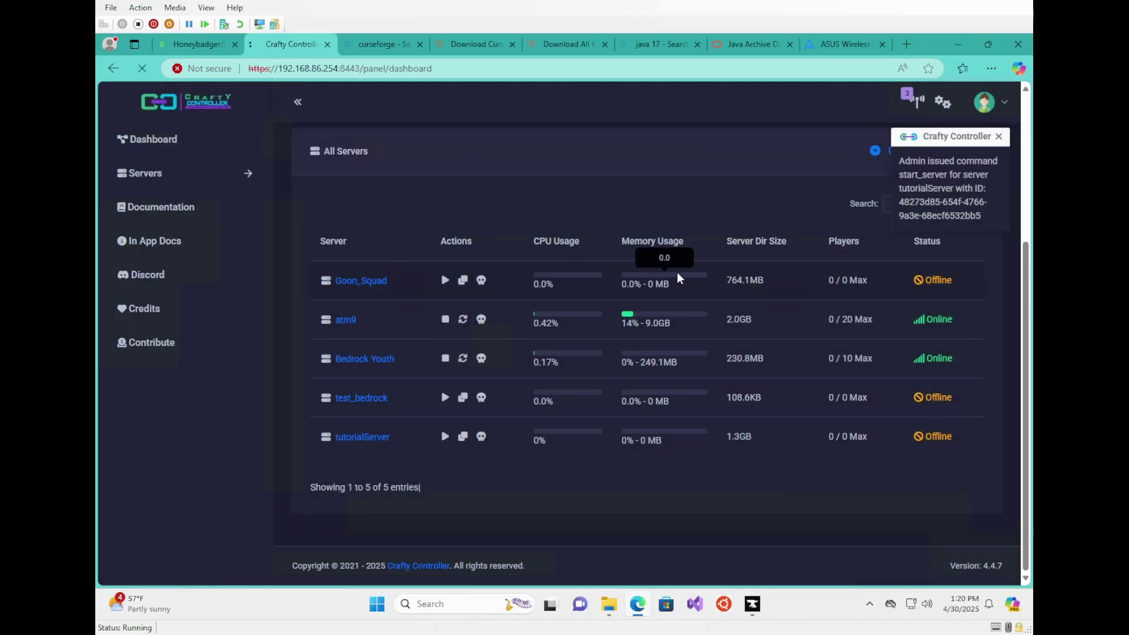
Step: Wait for tutorialServer to show Online, then switch to CurseForge's All the Mods 9 versions page
scroll(678, 272, "down", 2)
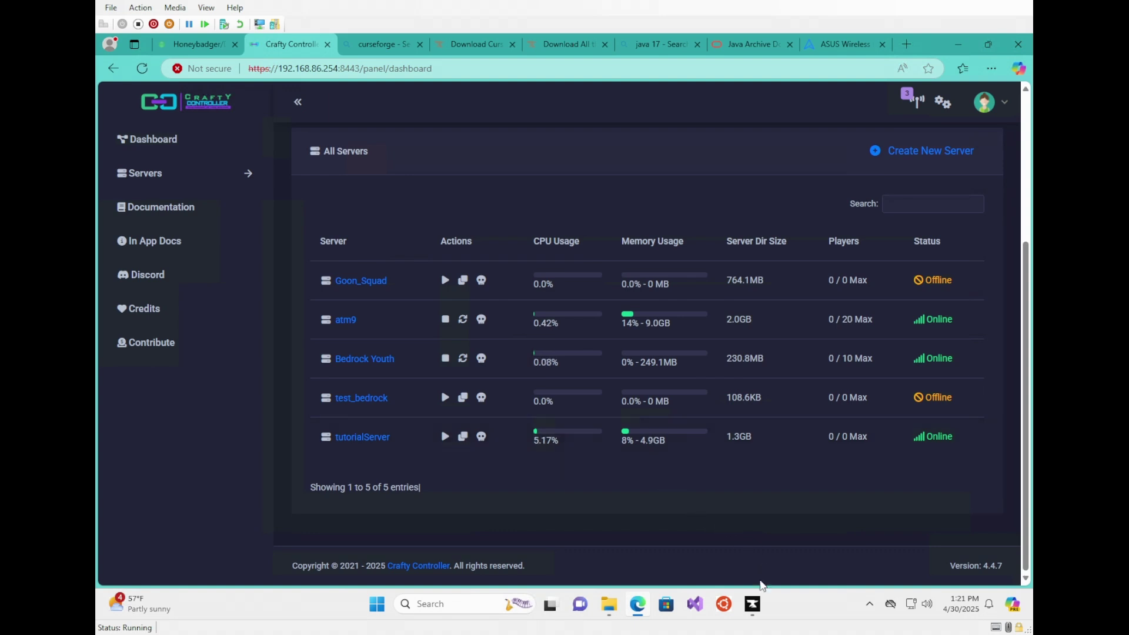
left_click(760, 606)
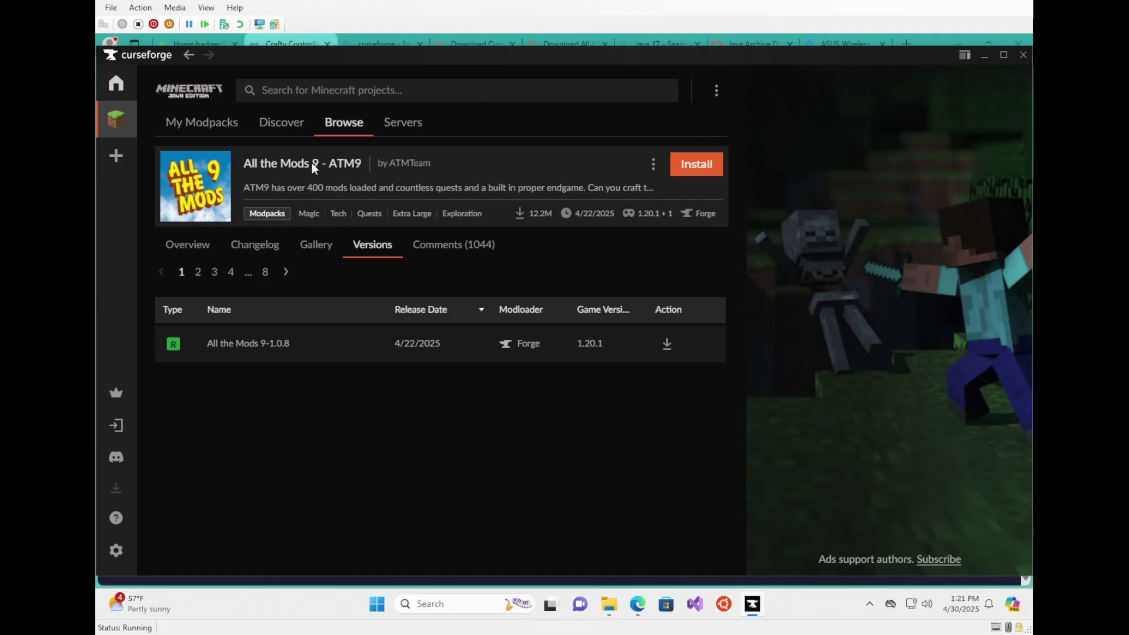
Step: Install All the Mods 9-1.0.8 in CurseForge and launch it with Play
left_click(706, 169)
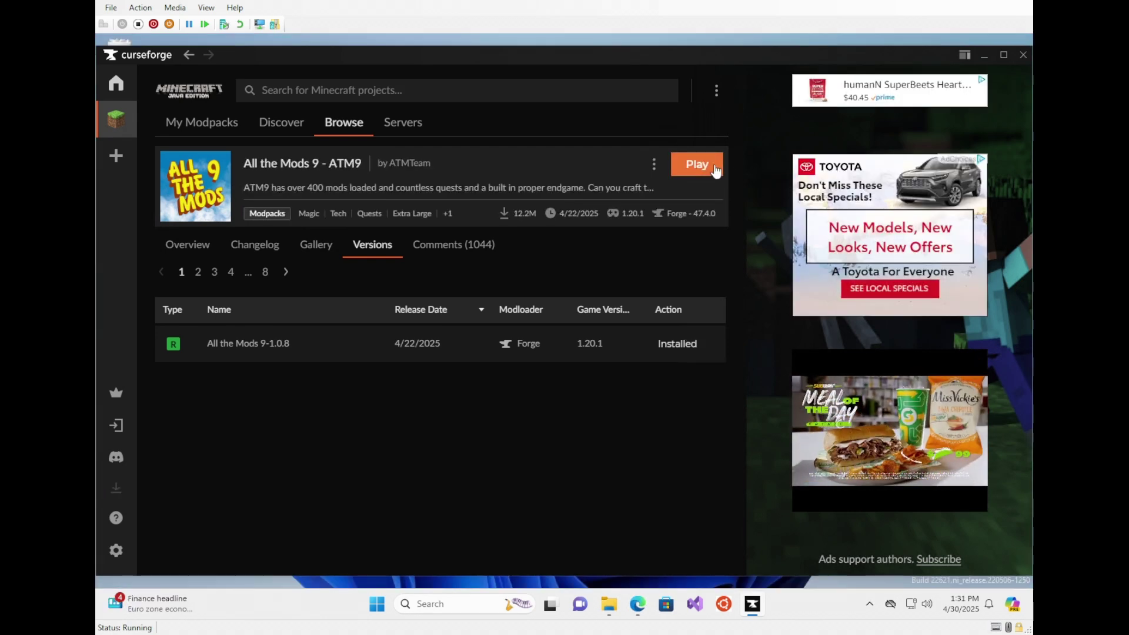
left_click(697, 165)
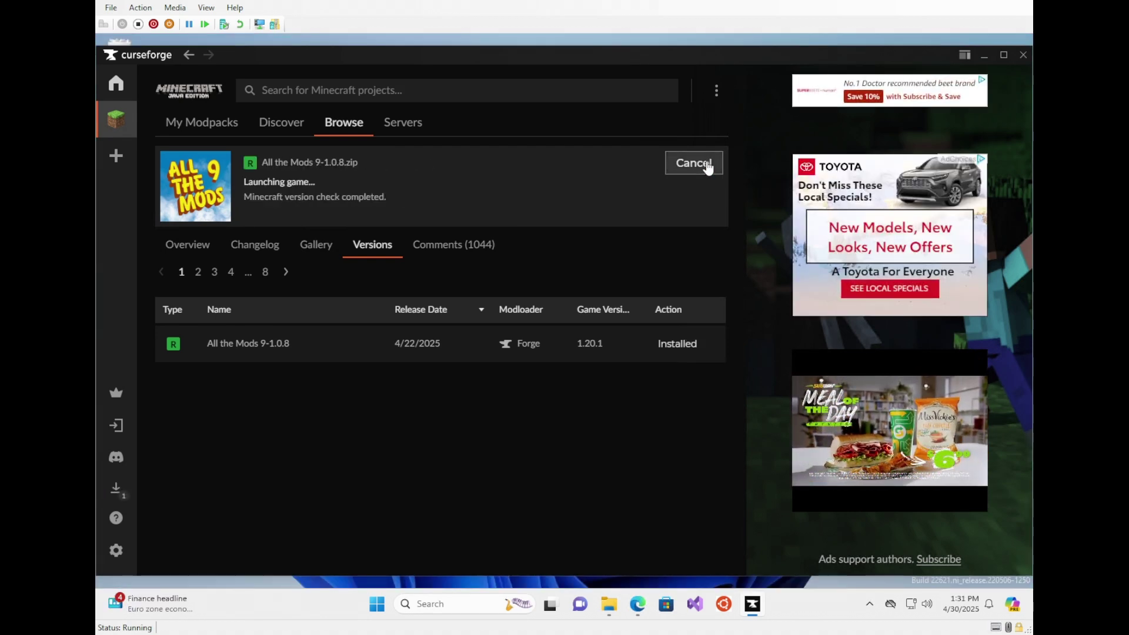